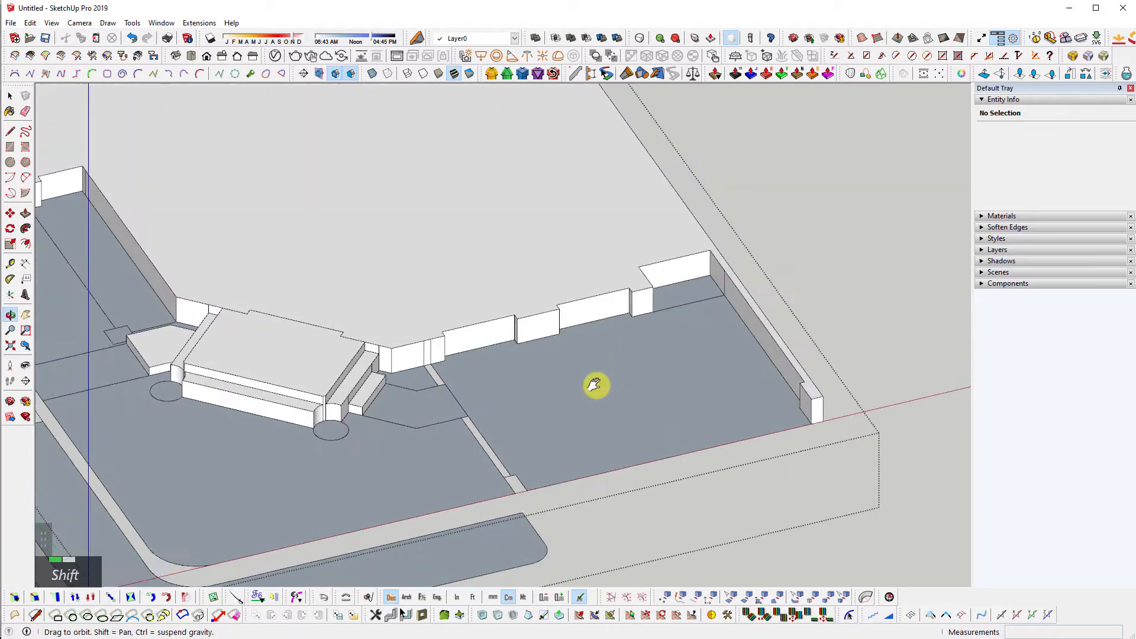
- Draw a line along the building front from the side wall's inner corner to the path strip's corner at the building
scroll(586, 332, up, 3)
middle_drag(585, 332, 642, 315)
key(l)
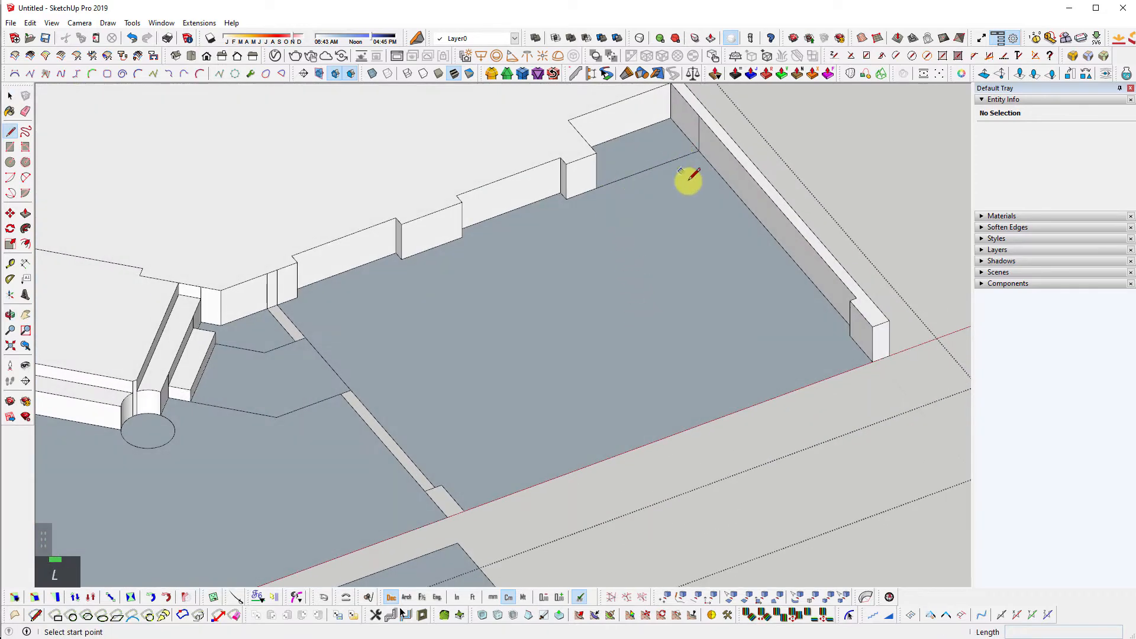
key(space)
click(504, 327)
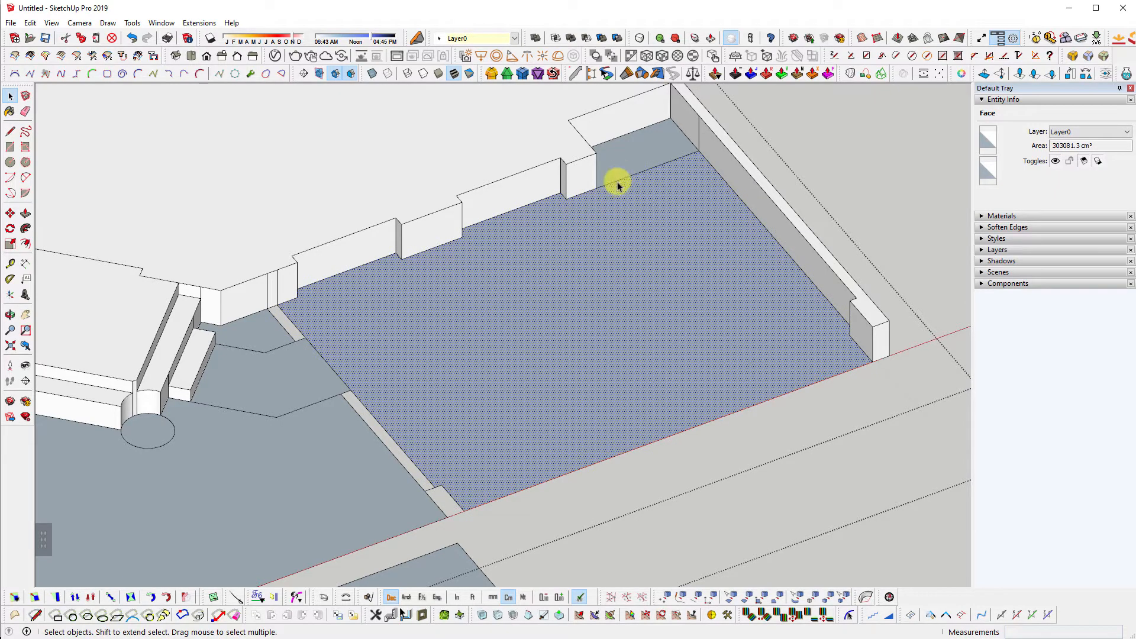
key(l)
click(699, 149)
scroll(269, 318, up, 3)
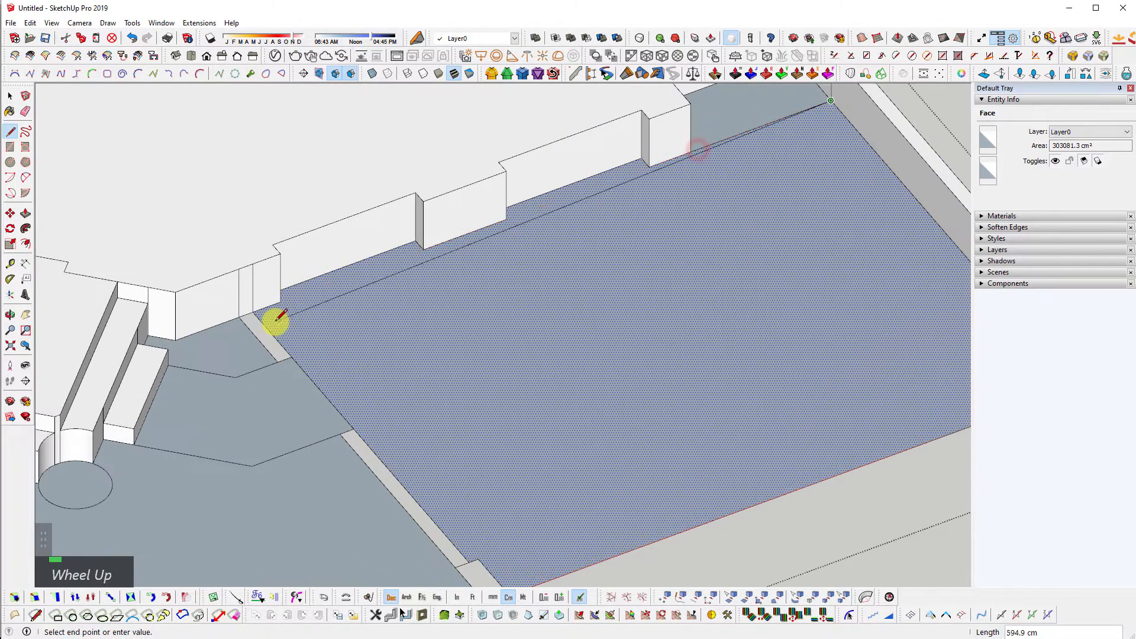
click(254, 312)
- Draw a straight line from the path strip's building corner along its edge to the plot's front edge
click(253, 314)
scroll(253, 314, down, 3)
scroll(433, 501, up, 2)
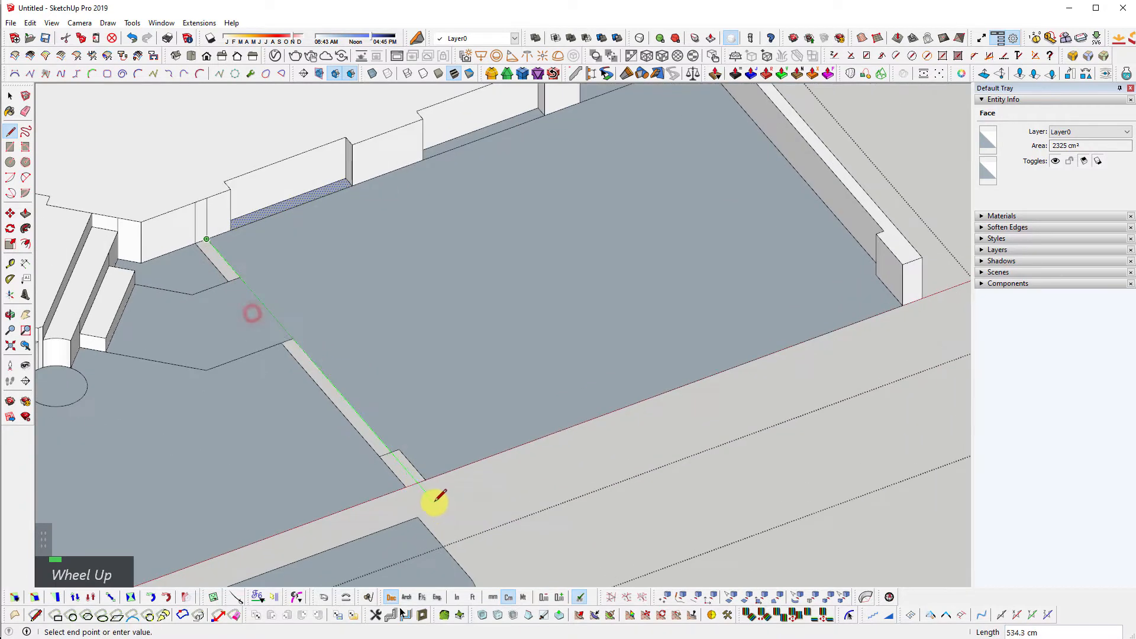
click(418, 485)
- Erase the small pillar outline and its leftover edges at the front end of the path strip
scroll(418, 483, up, 3)
scroll(409, 482, up, 2)
key(space)
key(shift+e)
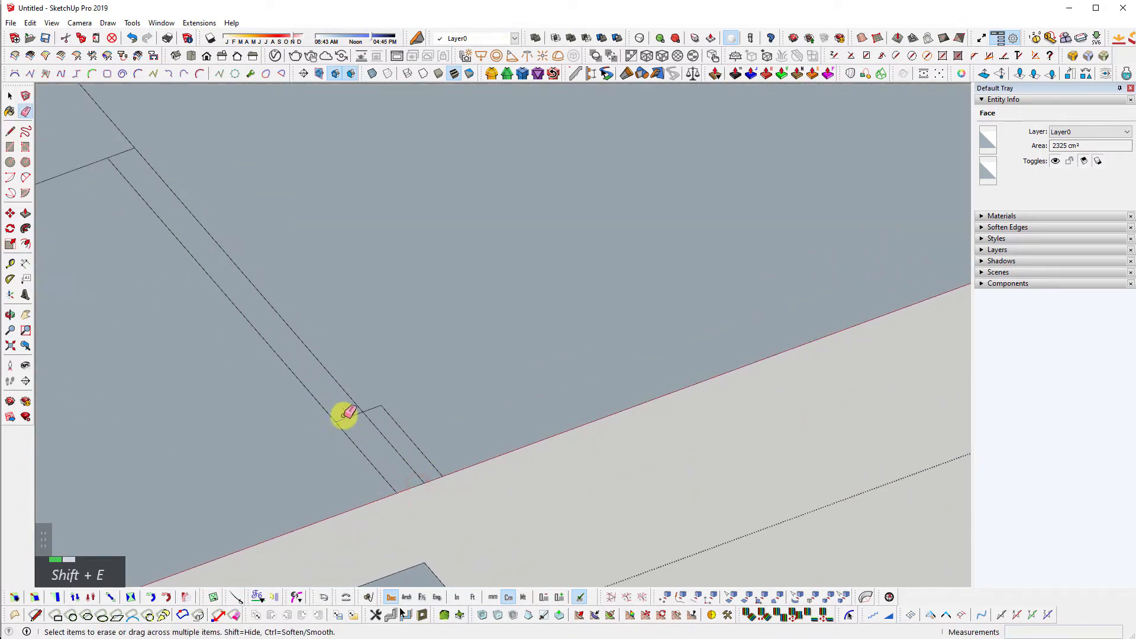
click(349, 416)
click(368, 428)
click(412, 482)
click(378, 404)
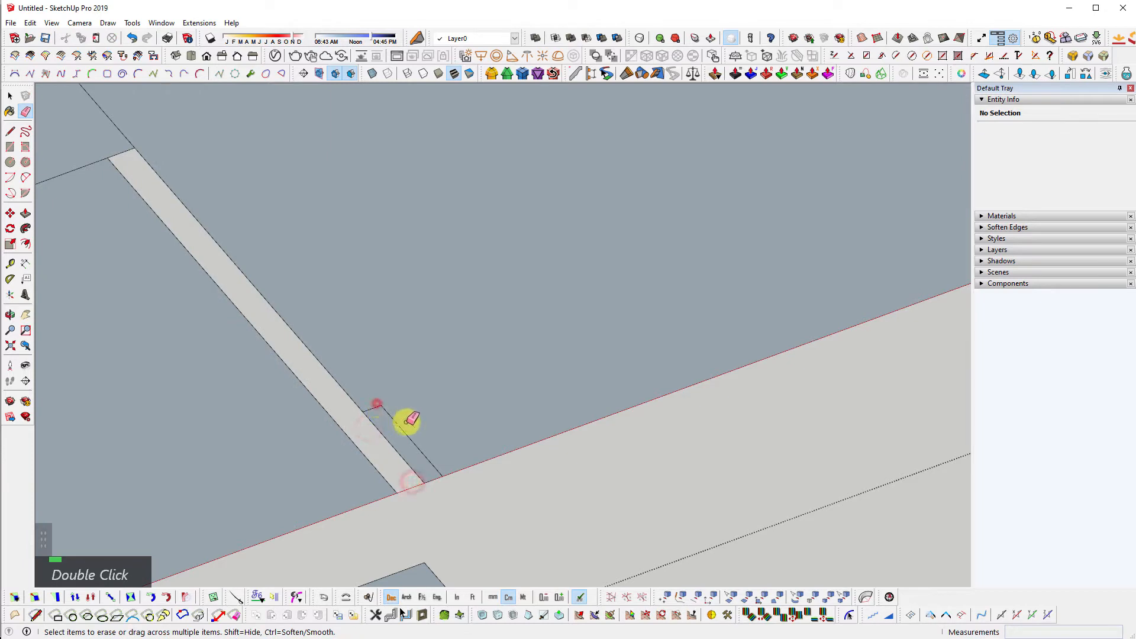
mouse_move(386, 410)
mouse_down()
mouse_move(373, 399)
mouse_move(389, 415)
mouse_up()
- Bridge the gap in the path strip's edge with a 120 cm line and erase the two edges crossing the strip
scroll(232, 249, up, 3)
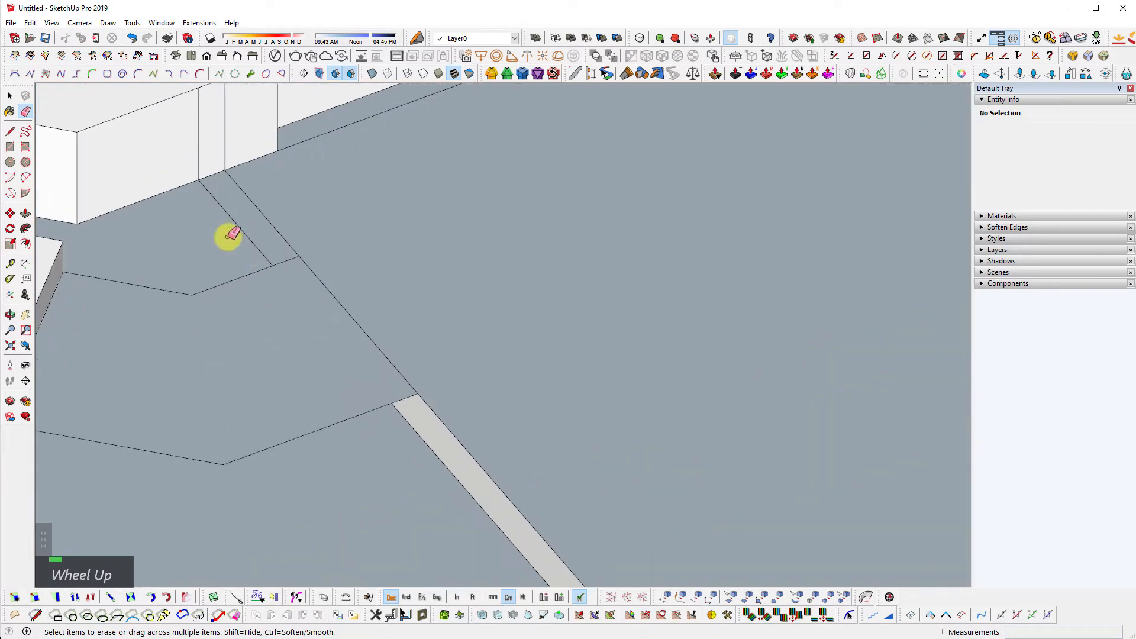
key(l)
click(272, 266)
click(390, 403)
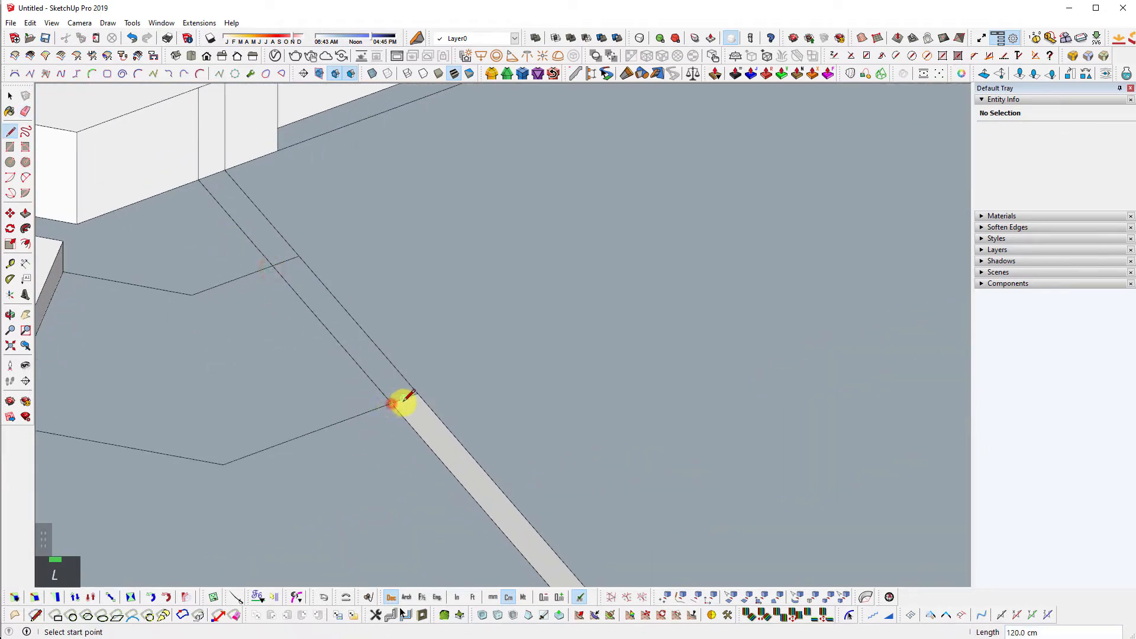
key(shift+e)
shift+click(403, 401)
shift+click(282, 264)
- Draw a line along the side wall from the front pillar's inner corner to the line along the building front
scroll(140, 276, down, 3)
scroll(761, 254, down, 2)
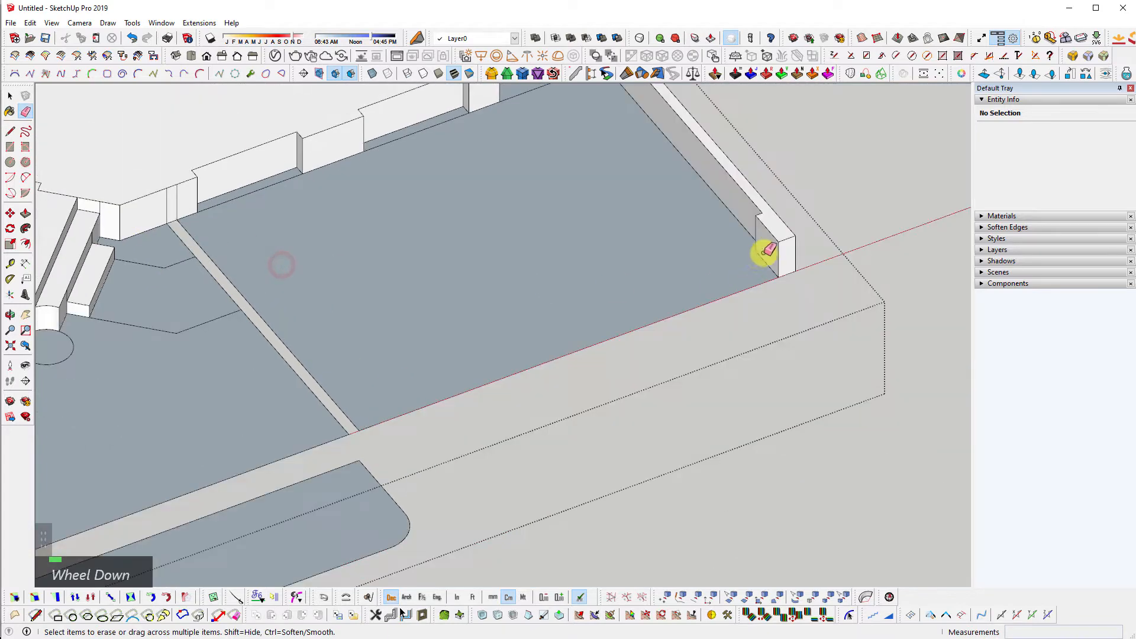
shift+middle_drag(761, 254, 835, 340)
scroll(756, 315, up, 2)
key(l)
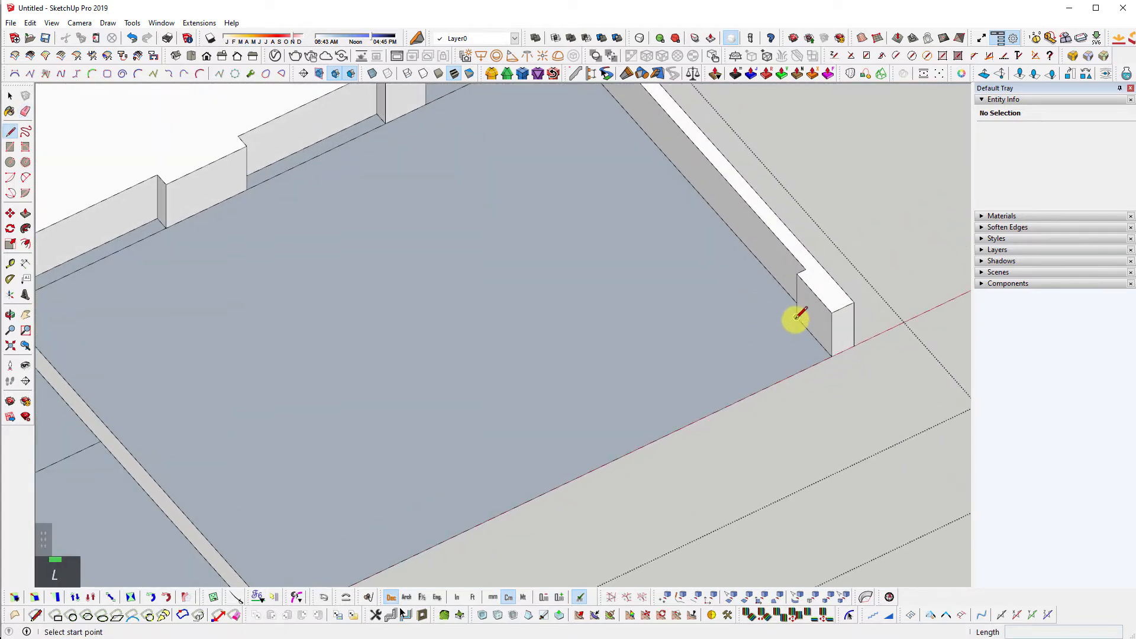
click(799, 317)
shift+middle_drag(787, 317, 881, 424)
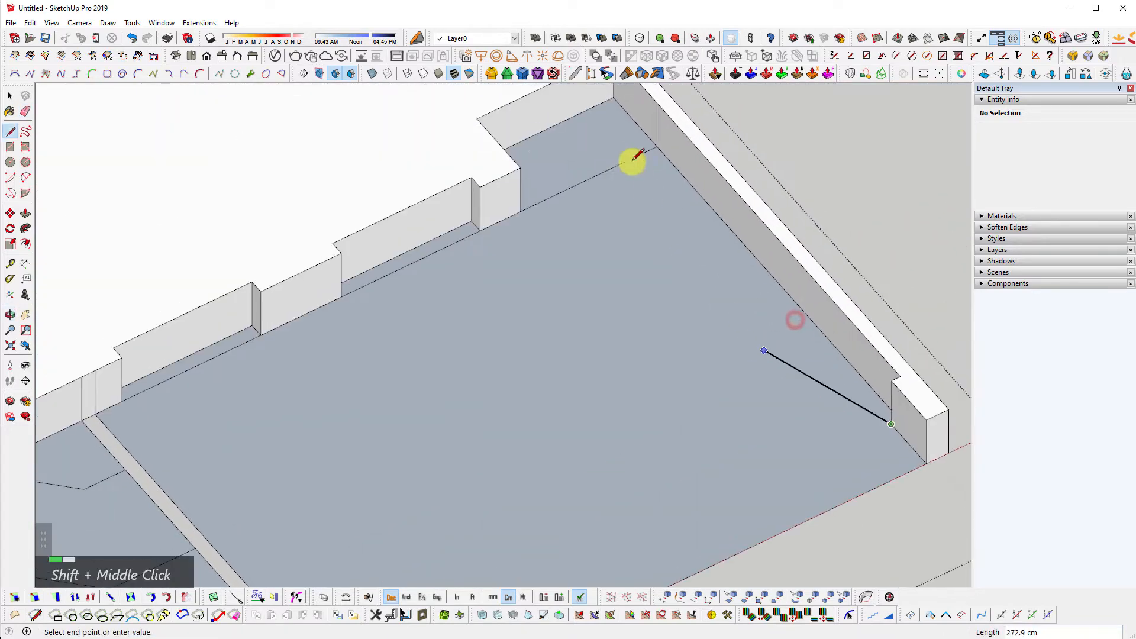
key(space)
- Copy the large ground face's front edge straight down along the blue axis
scroll(751, 399, down, 3)
middle_drag(751, 399, 551, 373)
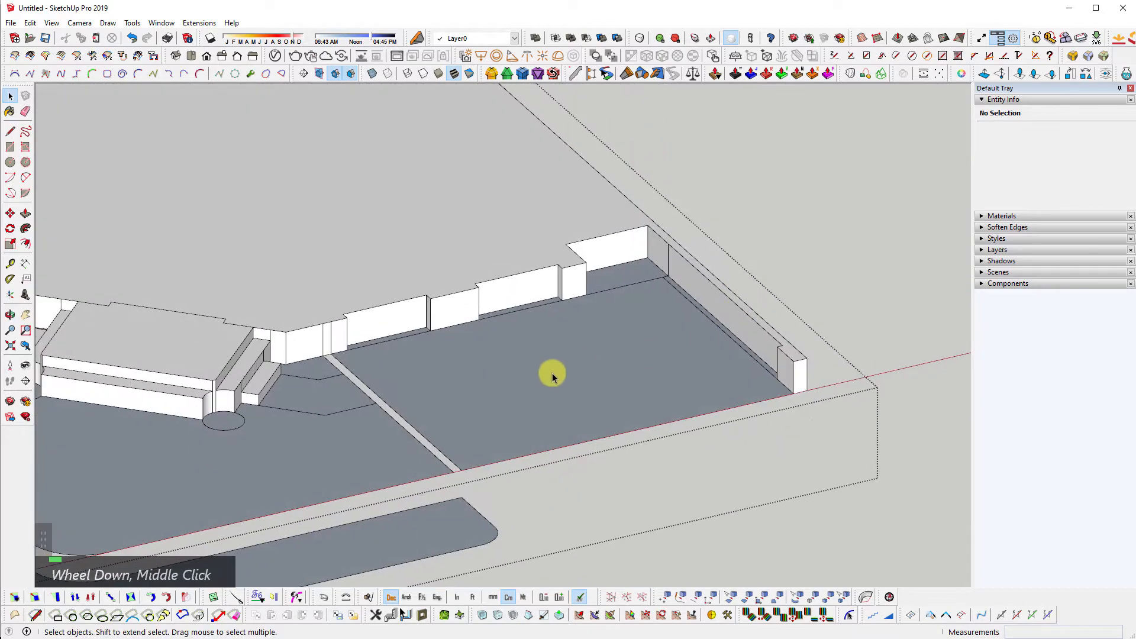
scroll(577, 361, up, 2)
click(659, 417)
click(658, 421)
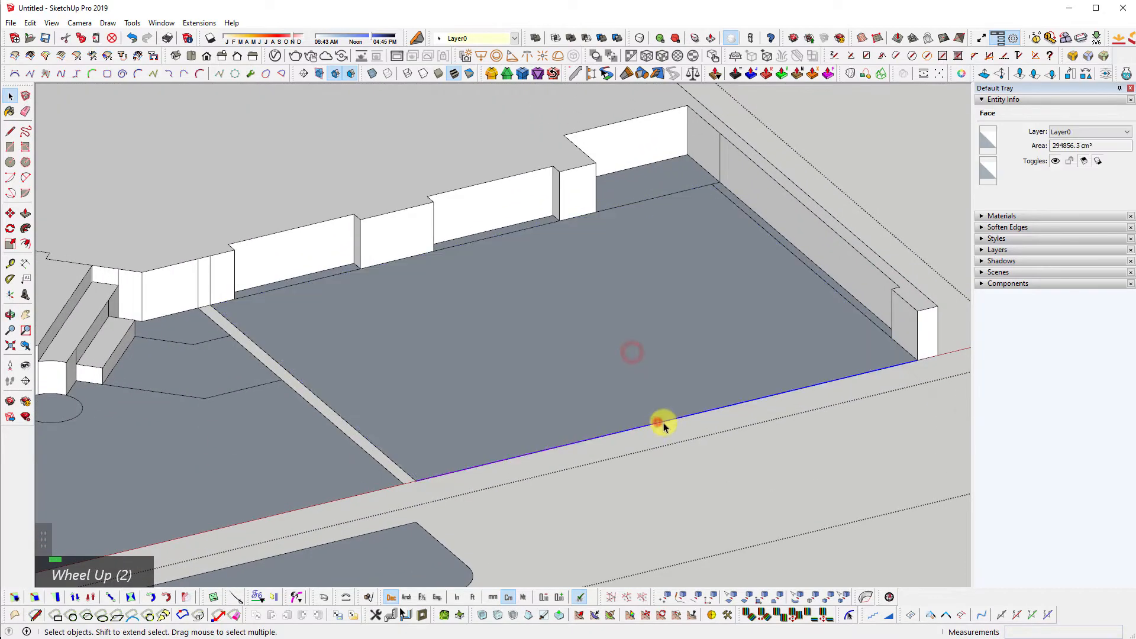
key(m)
key(ctrl)
click(673, 422)
key(shift)
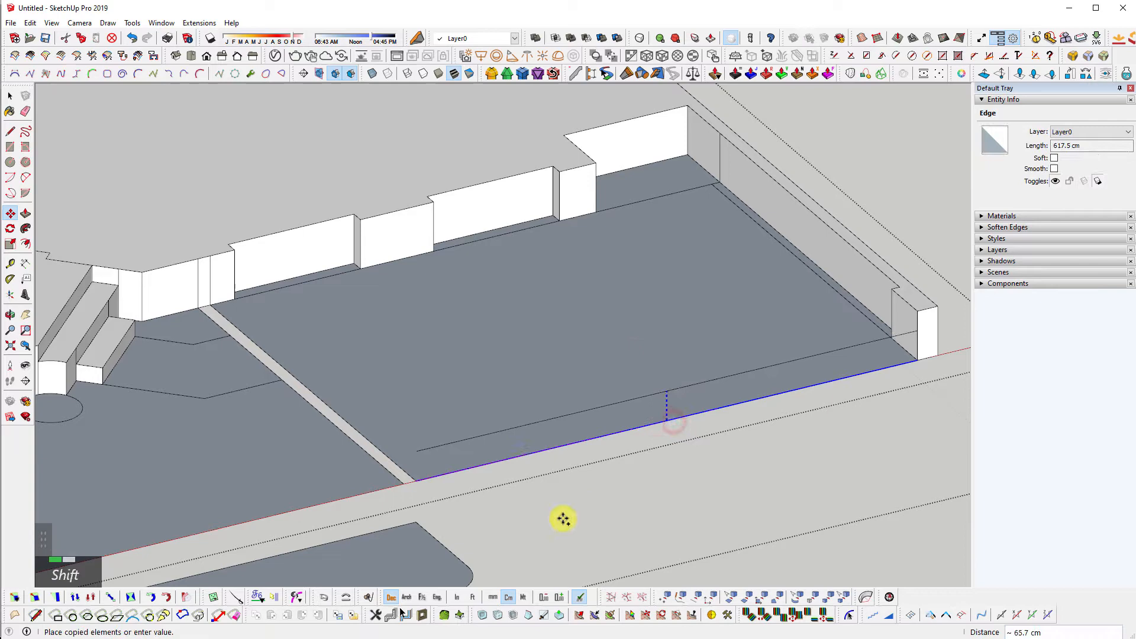
shift+click(415, 546)
- Delete the large ground face together with its front edge and its edge along the path strip
key(space)
drag(437, 487, 411, 467)
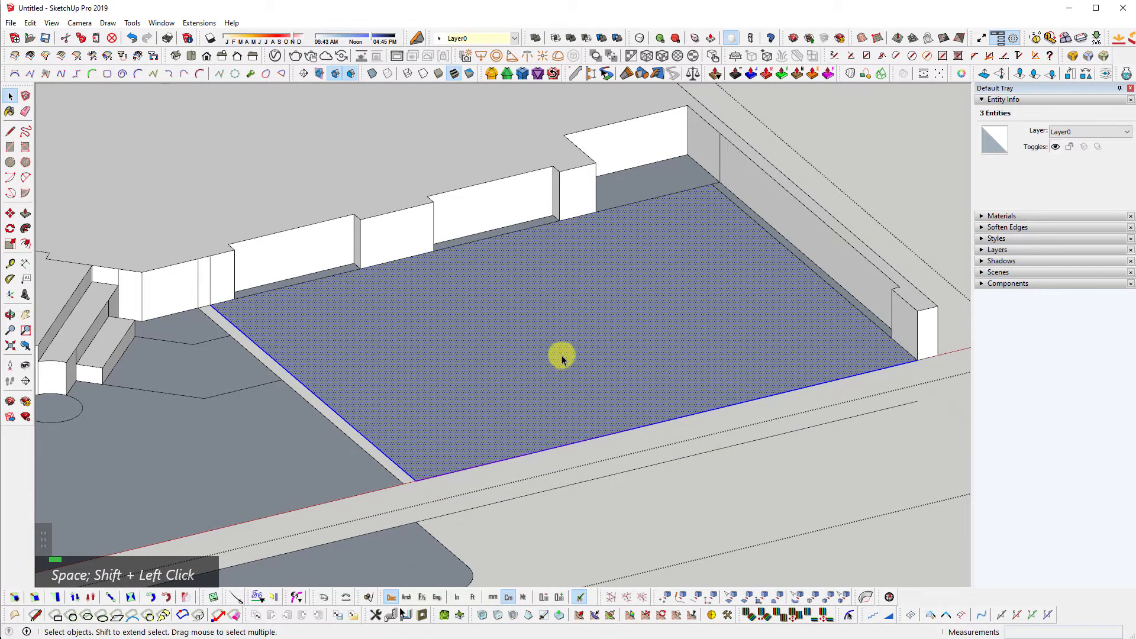
key(Delete)
click(643, 467)
key(ctrl+e)
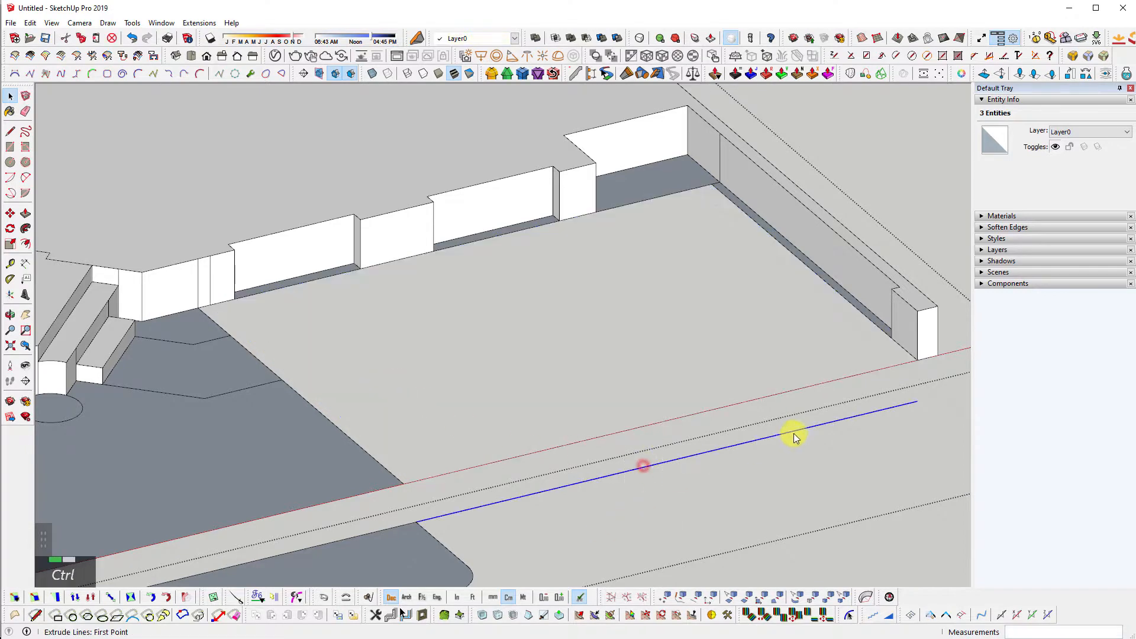
key(space)
shift+middle_drag(680, 490, 727, 424)
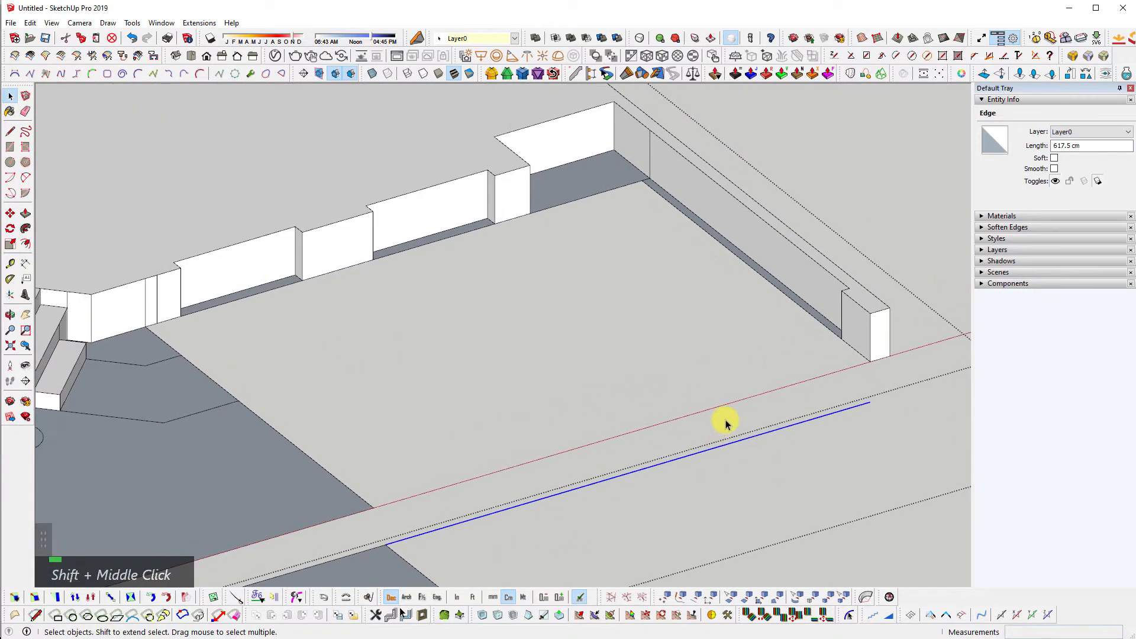
click(190, 25)
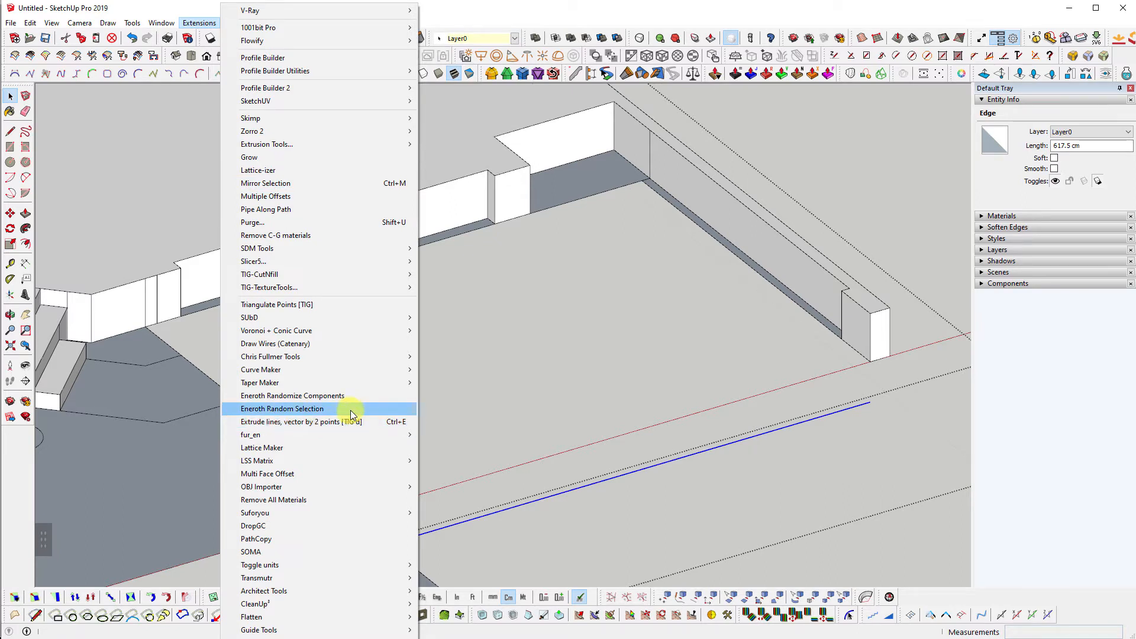
click(889, 392)
key(space)
- Extrude the lowered front edge into a sloping face with Extrude Lines, from its right end to the upper back corner
click(734, 406)
key(ctrl+e)
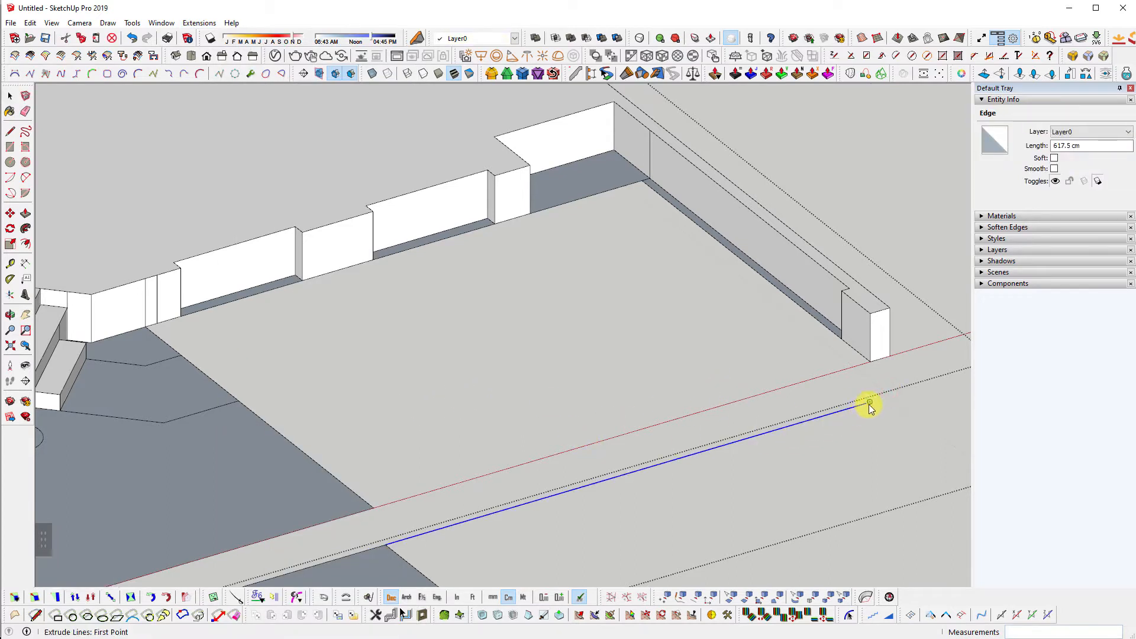
double_click(193, 22)
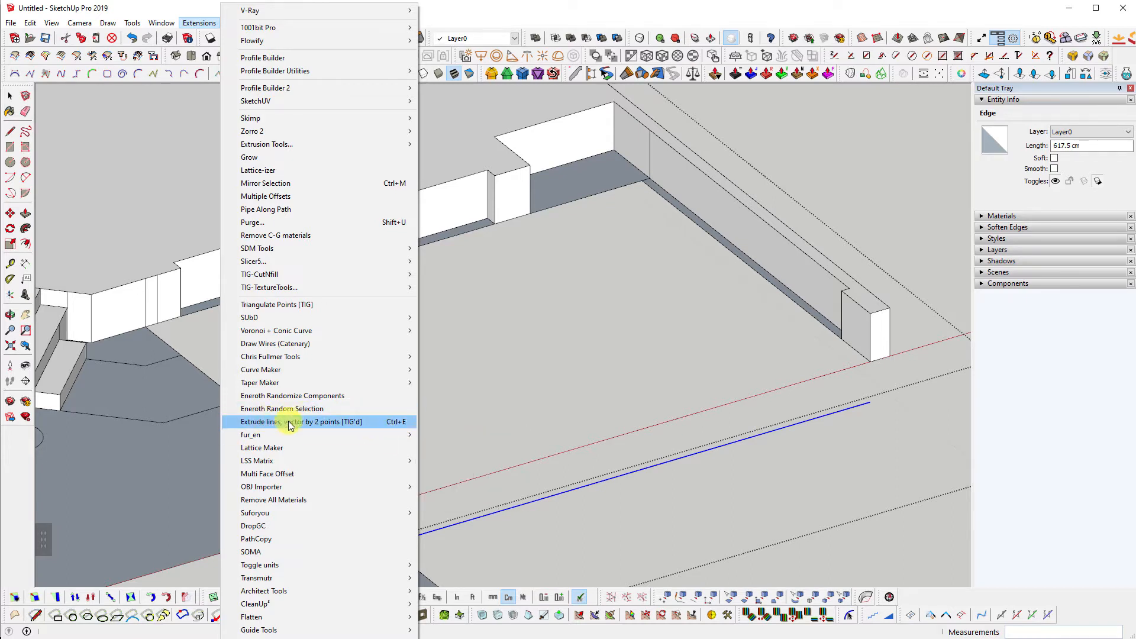
click(593, 12)
click(870, 405)
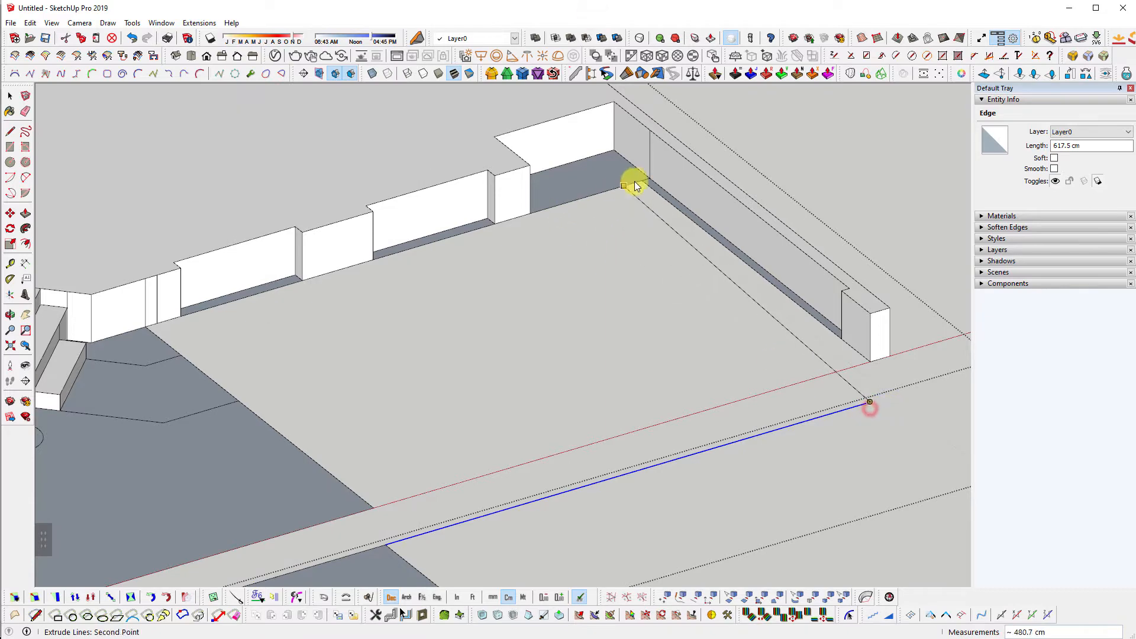
click(643, 181)
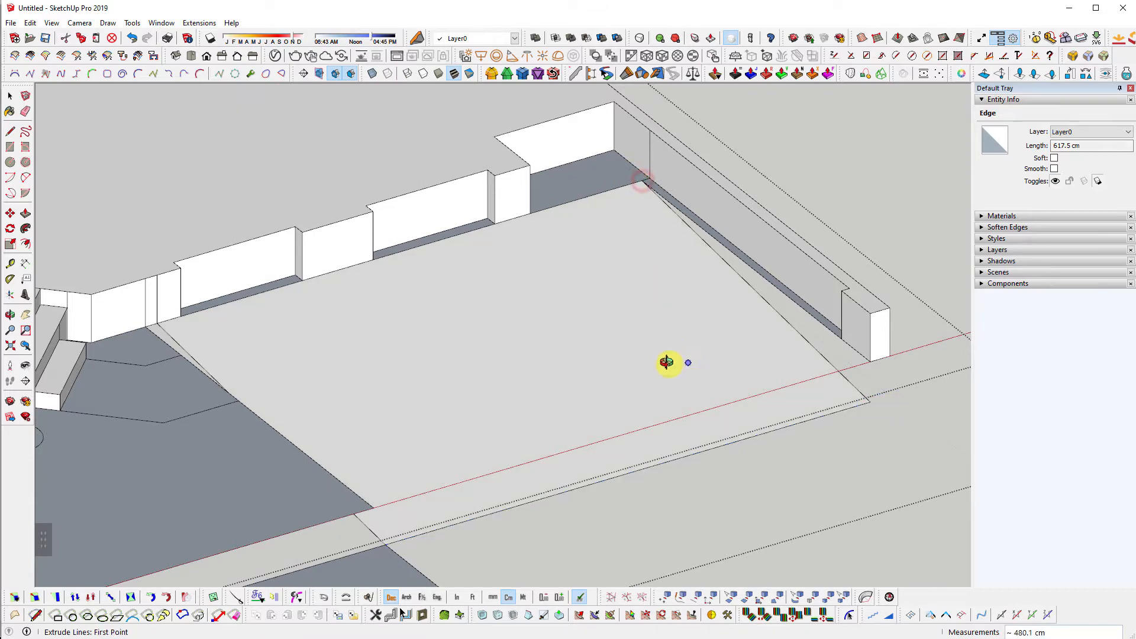
- Delete the three leftover ground faces in the recesses along the building front
middle_drag(667, 362, 728, 413)
key(space)
scroll(545, 248, down, 2)
scroll(282, 250, up, 5)
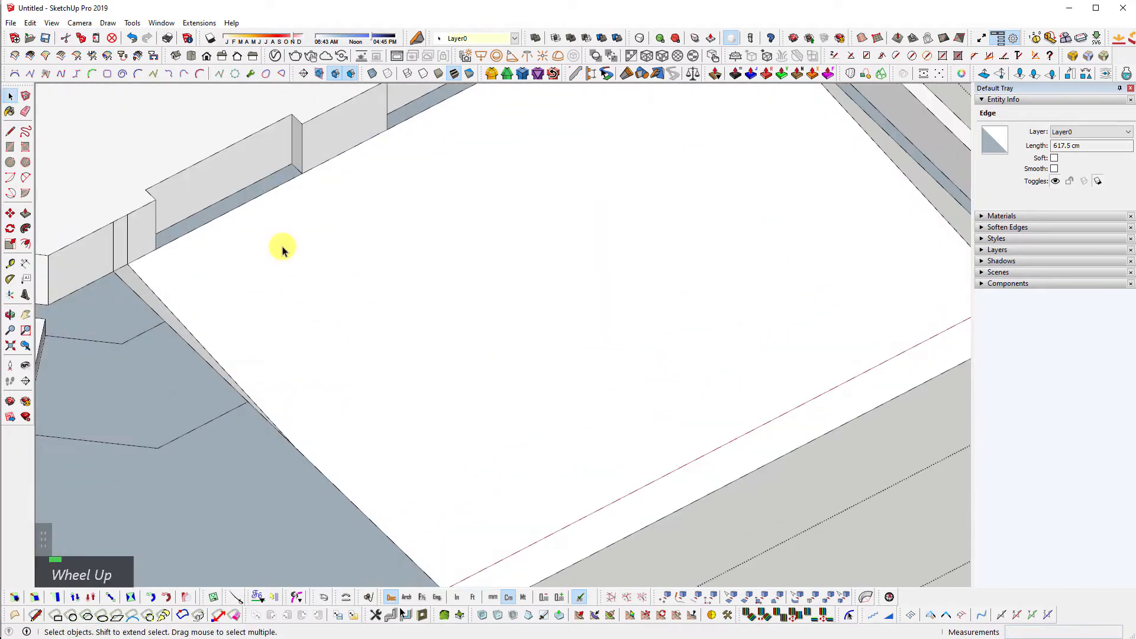
scroll(275, 204, up, 3)
click(262, 183)
shift+middle_drag(375, 282, 281, 483)
shift+scroll(379, 284, up, 1)
shift+click(382, 281)
shift+middle_drag(536, 238, 390, 398)
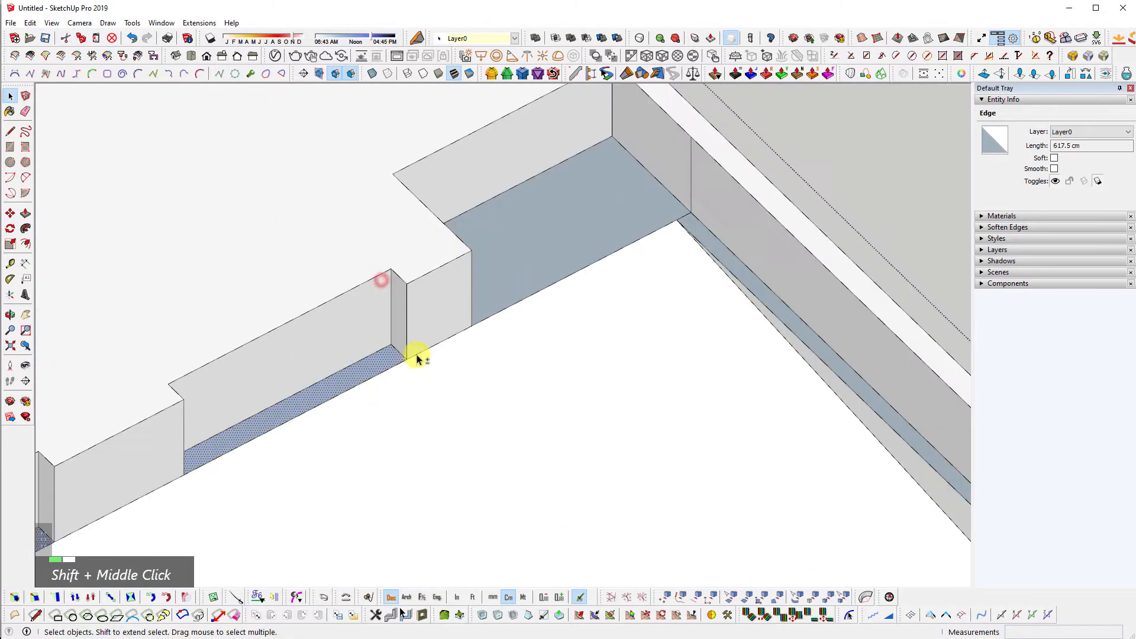
shift+click(515, 249)
scroll(677, 239, up, 3)
scroll(561, 365, down, 3)
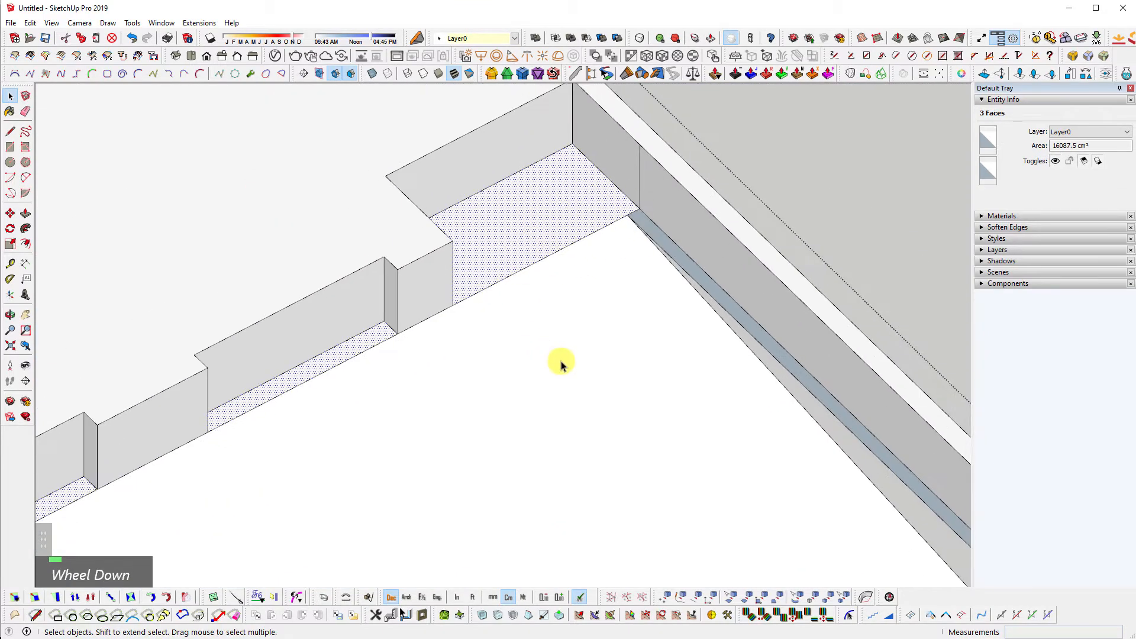
middle_drag(561, 365, 520, 393)
- Delete the narrow ground strip and its edge along the side wall
scroll(515, 335, up, 5)
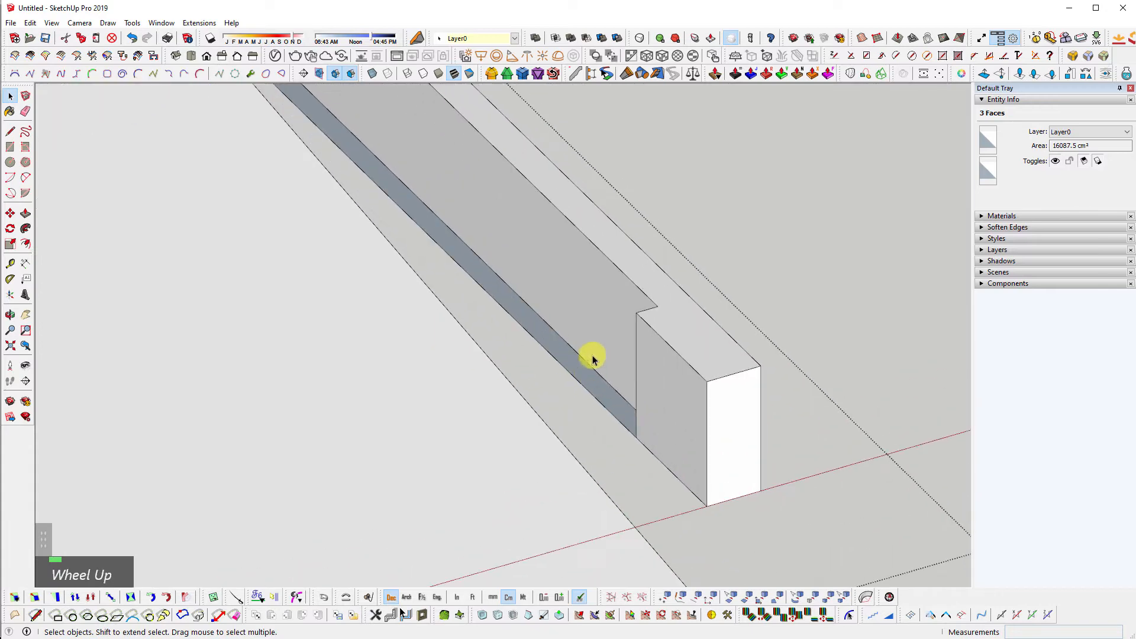
double_click(591, 388)
scroll(636, 439, down, 5)
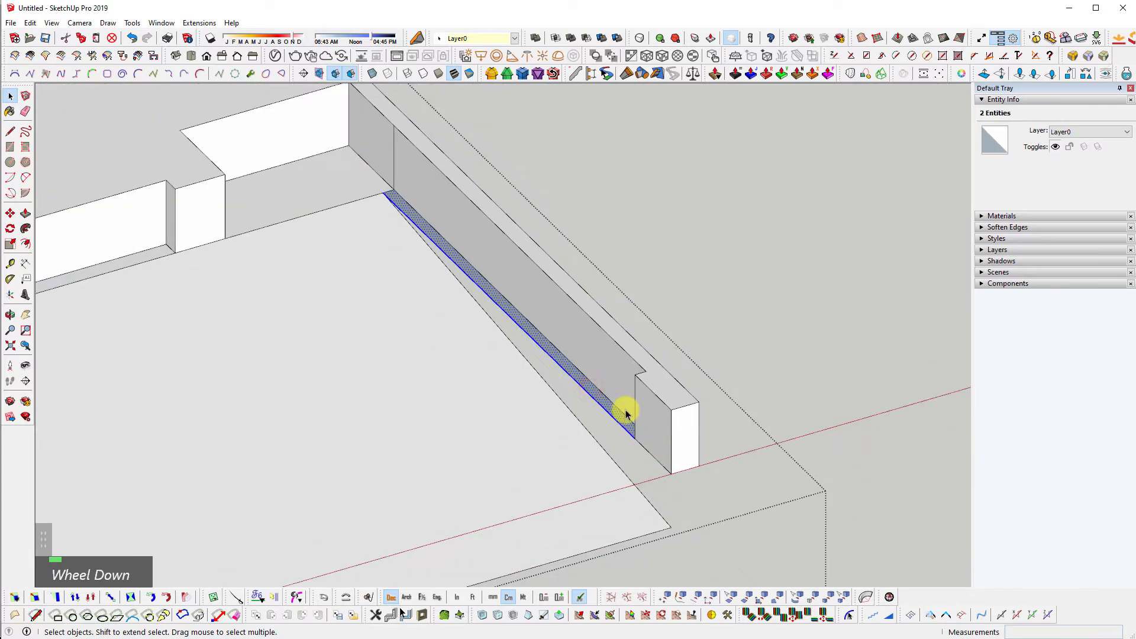
key(Escape)
- Move the sloping face's side edge 10 cm so that its upper end meets the side wall's corner
scroll(393, 185, up, 3)
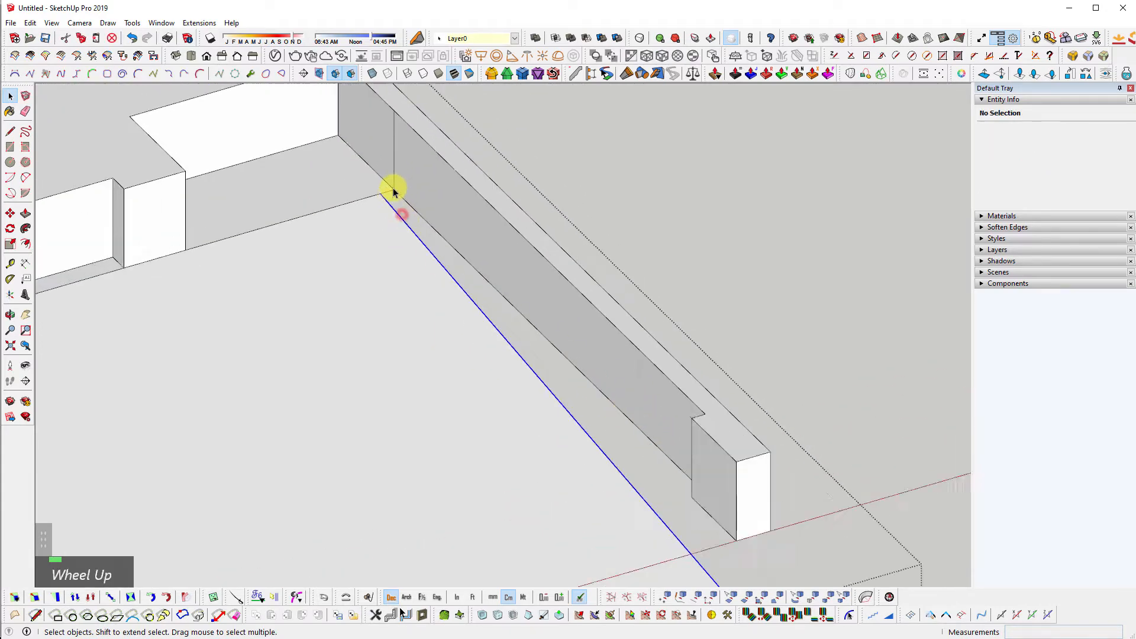
key(m)
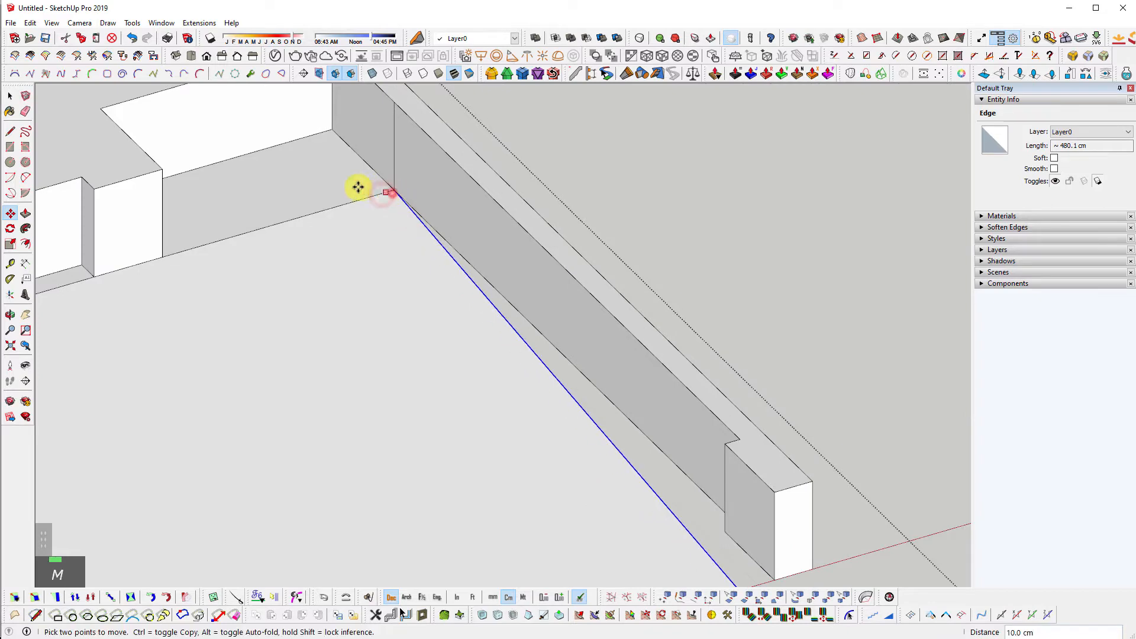
middle_drag(361, 185, 568, 424)
scroll(560, 420, up, 3)
key(space)
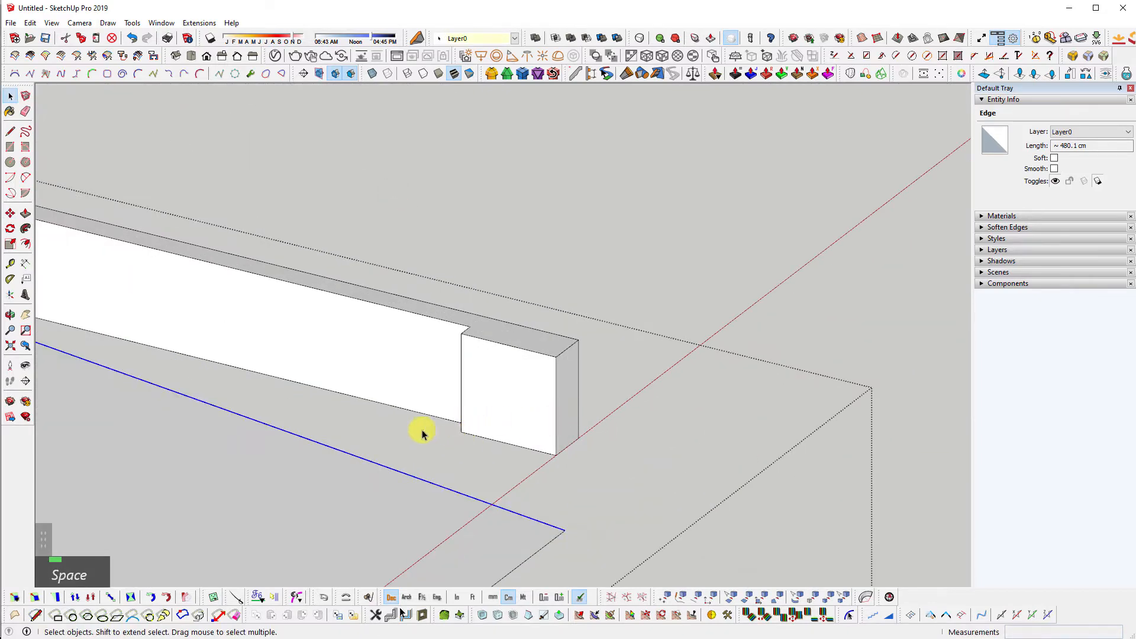
- Select the base edges of the side wall, including those around its pillars
middle_drag(422, 434, 799, 456)
scroll(409, 459, up, 3)
click(419, 460)
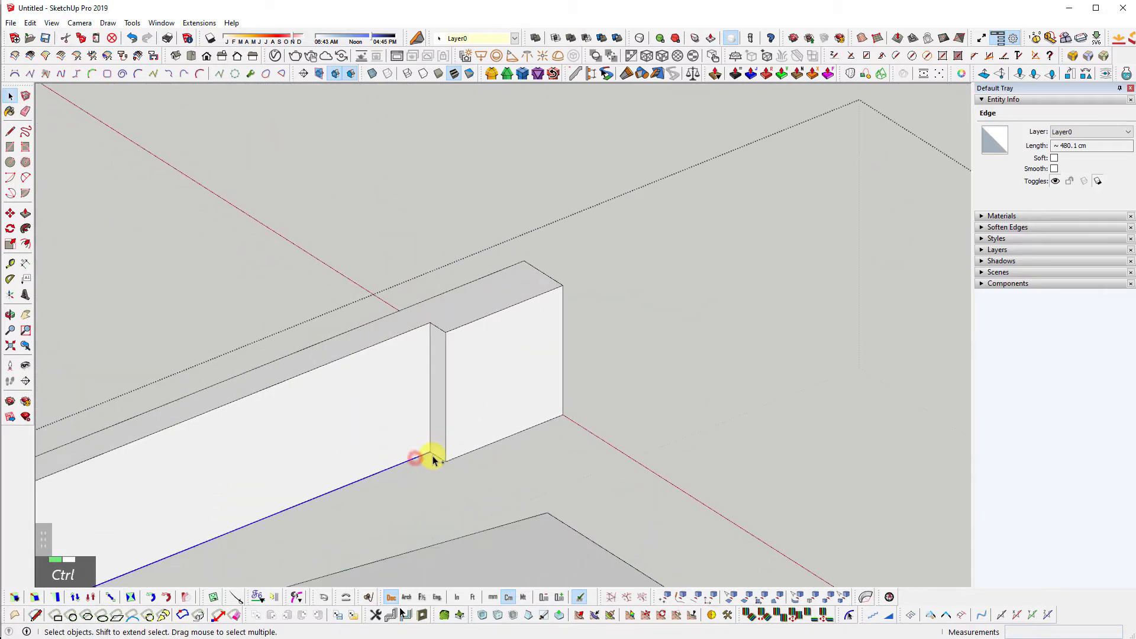
ctrl+click(460, 456)
ctrl+shift+click(478, 422)
middle_drag(477, 421, 148, 397)
scroll(264, 324, up, 1)
ctrl+click(282, 295)
middle_drag(282, 295, 399, 325)
ctrl+click(397, 335)
scroll(135, 414, down, 1)
middle_drag(134, 414, 667, 347)
- Add the side wall's long outer base edge and its short front end edge to the selected base edges
key(shift+z)
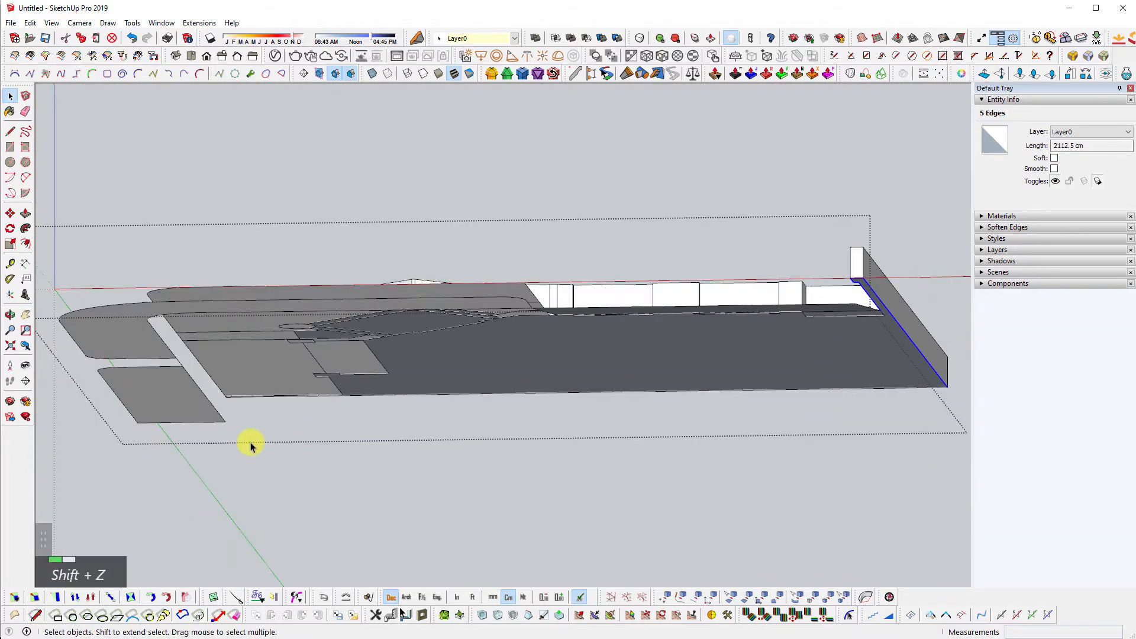
middle_drag(251, 445, 706, 482)
middle_drag(292, 367, 483, 262)
scroll(393, 183, up, 3)
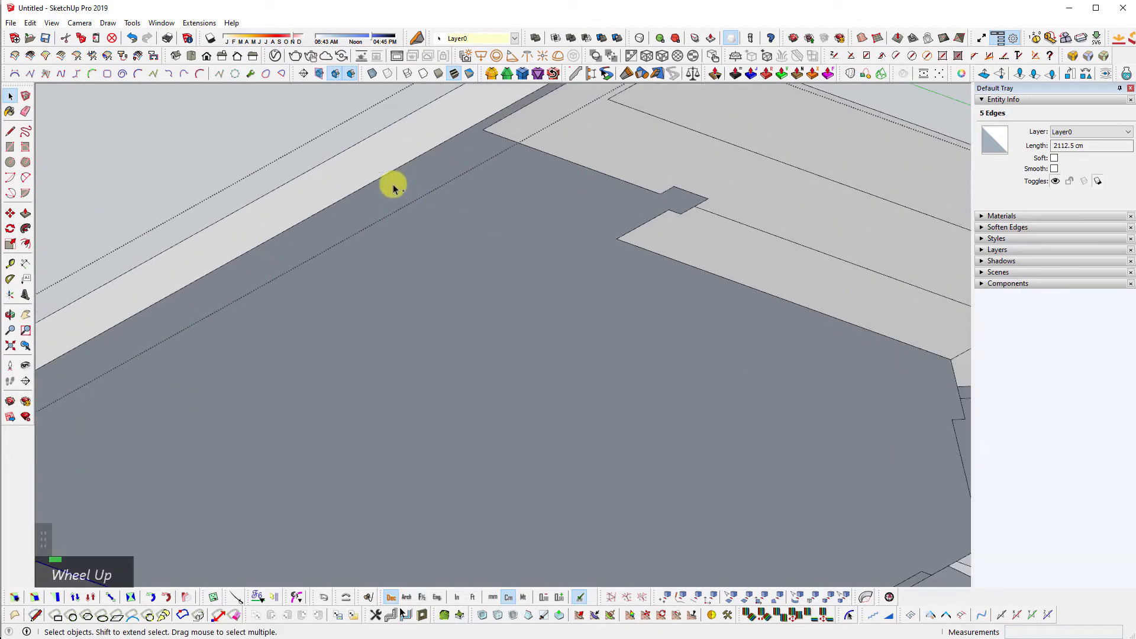
ctrl+click(399, 169)
scroll(562, 186, down, 2)
scroll(479, 237, up, 2)
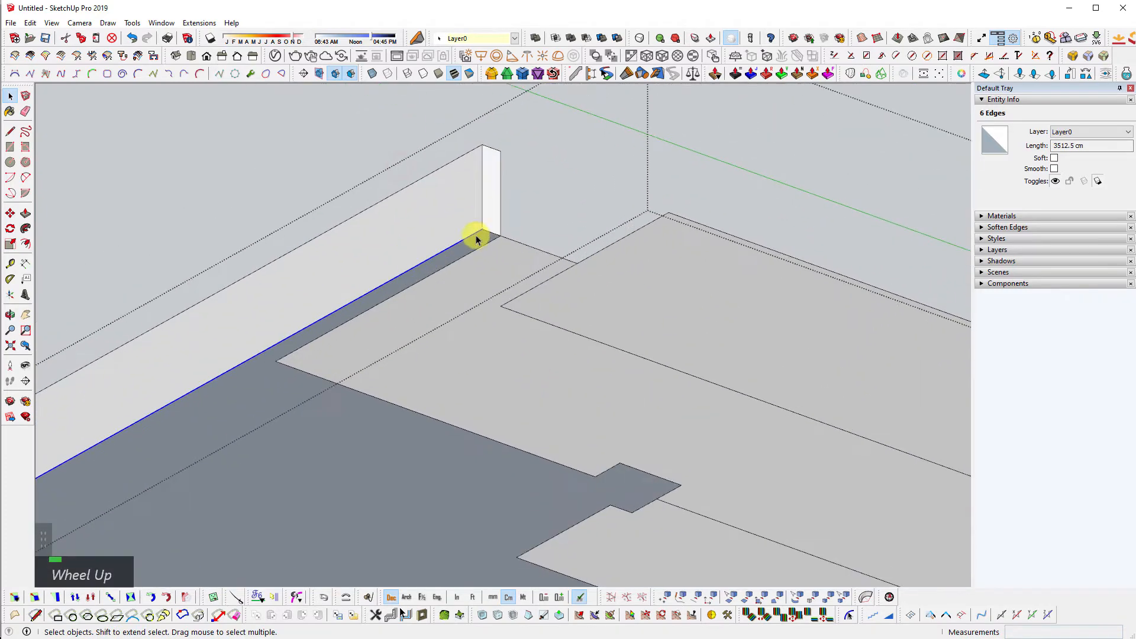
ctrl+click(489, 238)
ctrl+shift+click(487, 240)
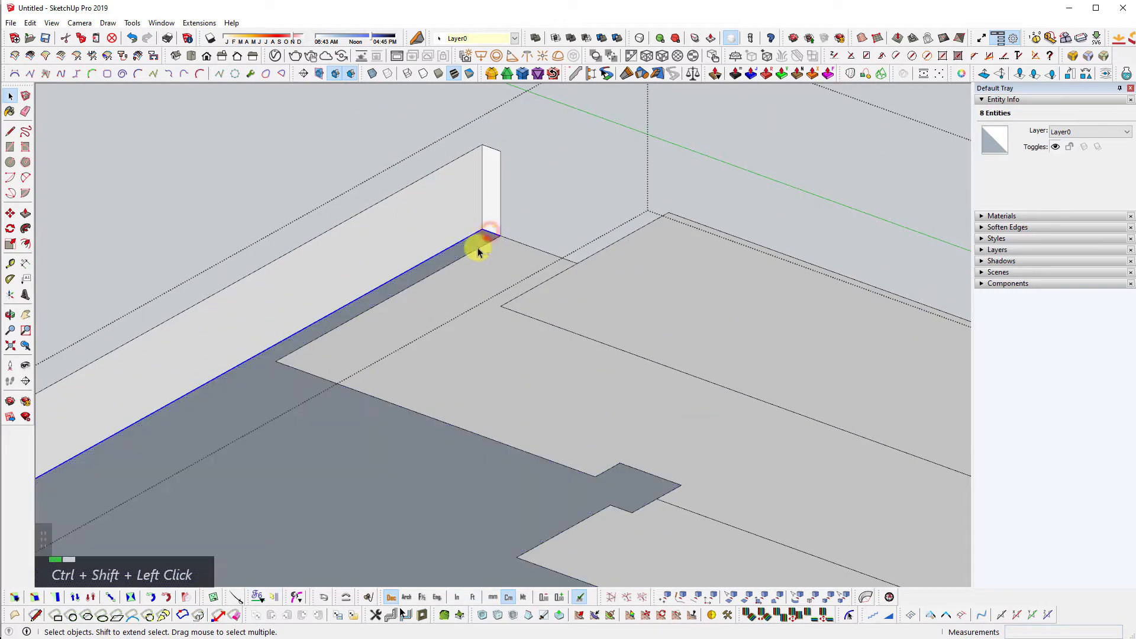
scroll(602, 363, down, 3)
middle_drag(602, 363, 429, 474)
key(shift+z)
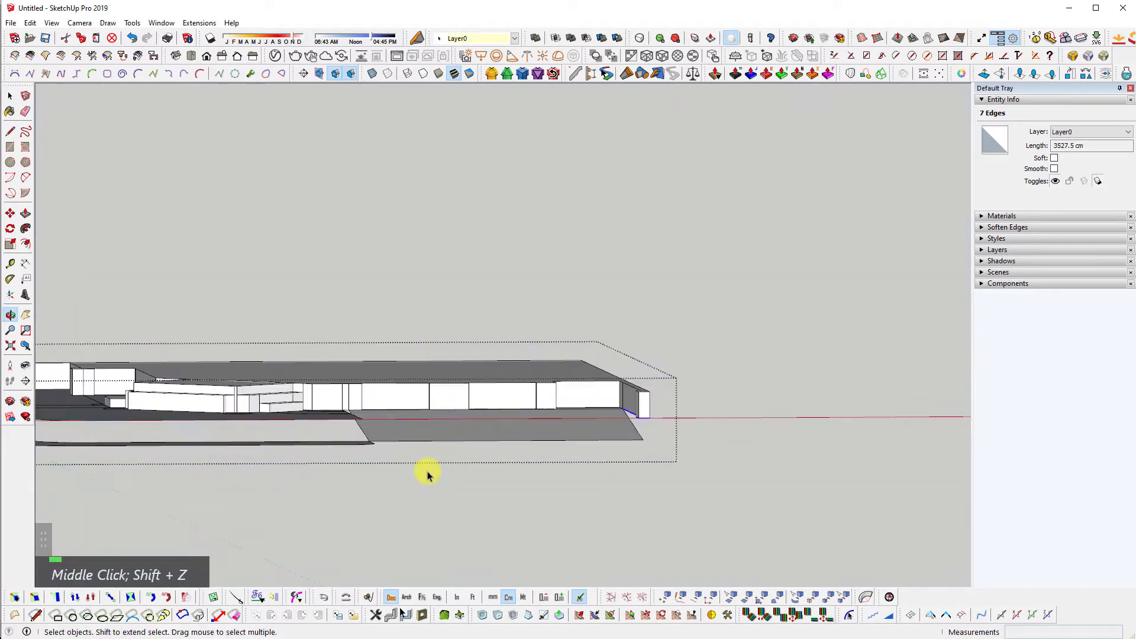
- Try to extrude the selected wall base edges down to the level of the sloping ground's front corner
scroll(688, 431, up, 3)
middle_drag(688, 431, 621, 467)
scroll(501, 390, up, 2)
key(ctrl+e)
scroll(753, 477, up, 4)
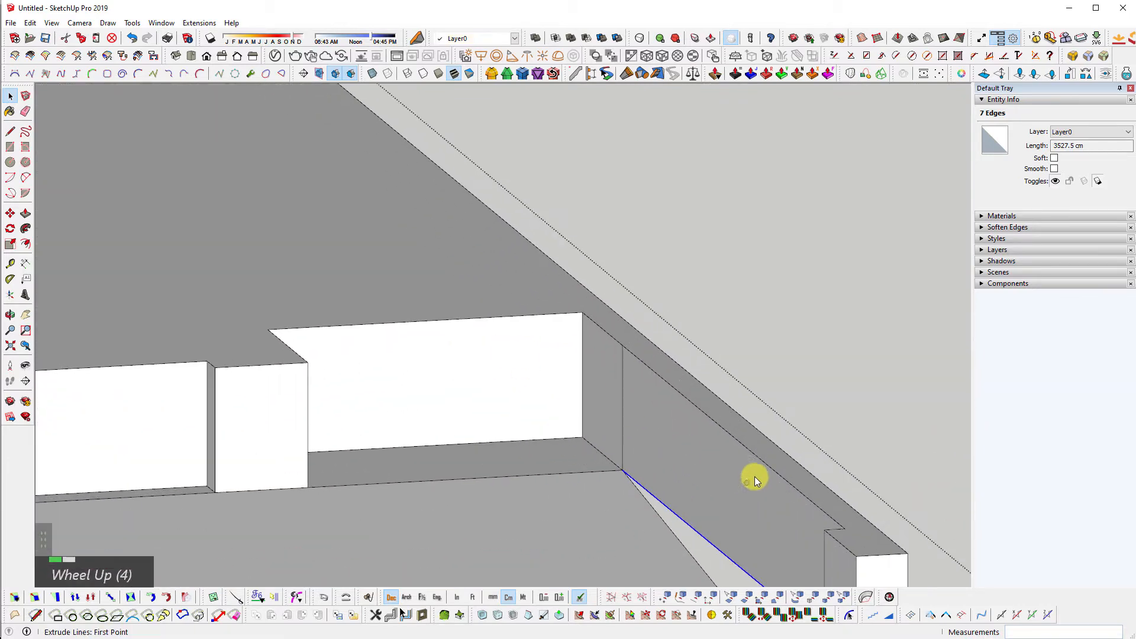
shift+middle_drag(753, 477, 373, 81)
scroll(330, 336, up, 1)
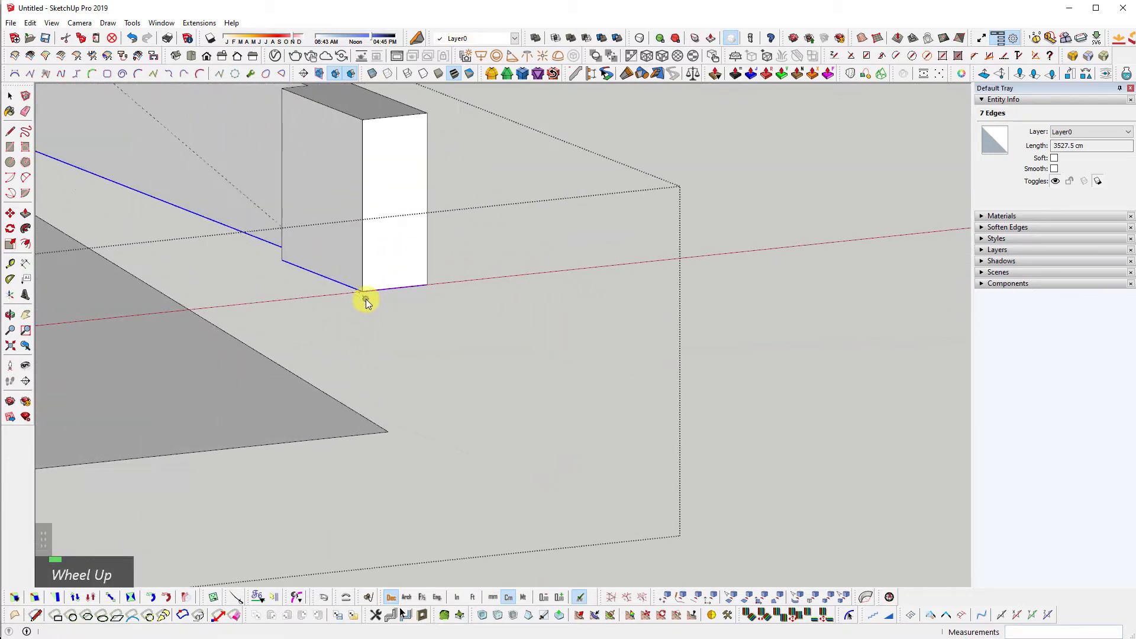
click(199, 23)
click(289, 422)
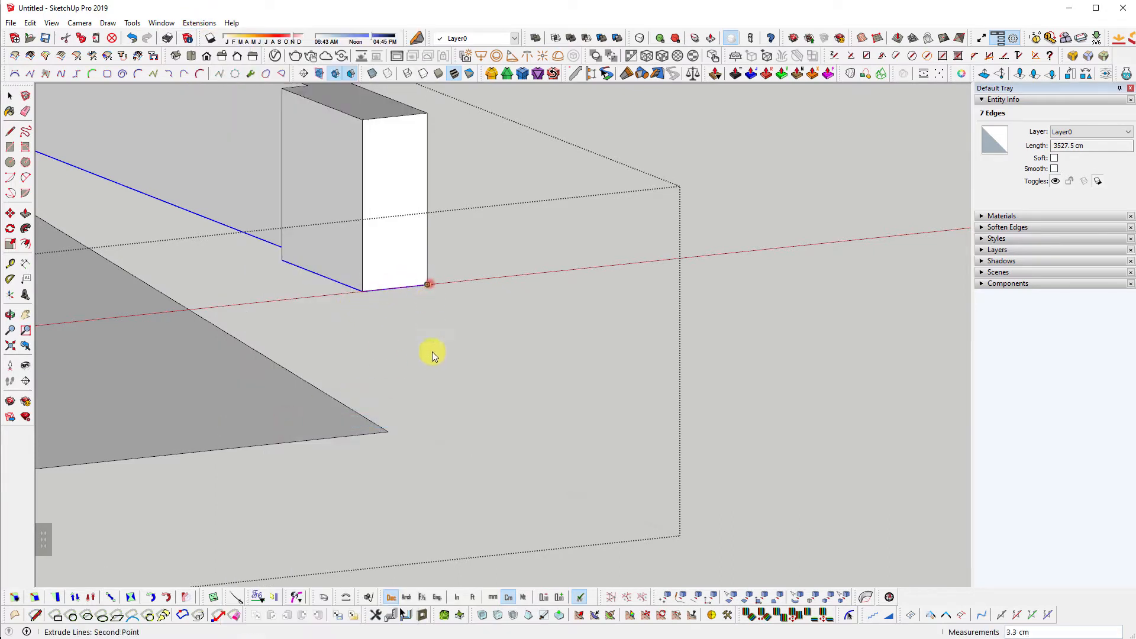
key(shift)
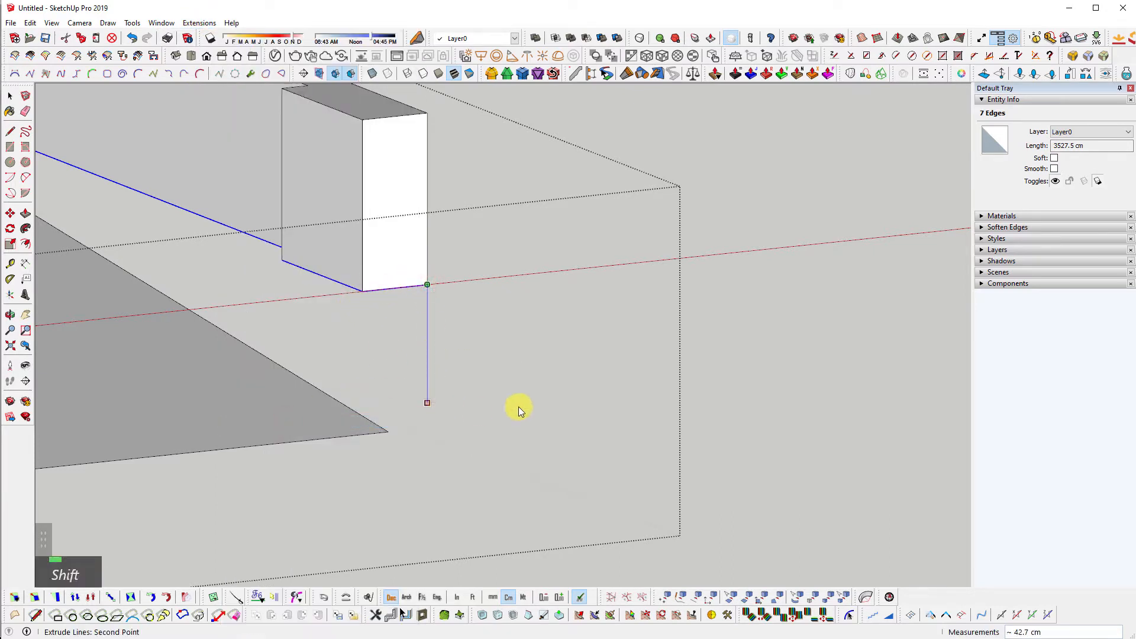
scroll(382, 435, up, 2)
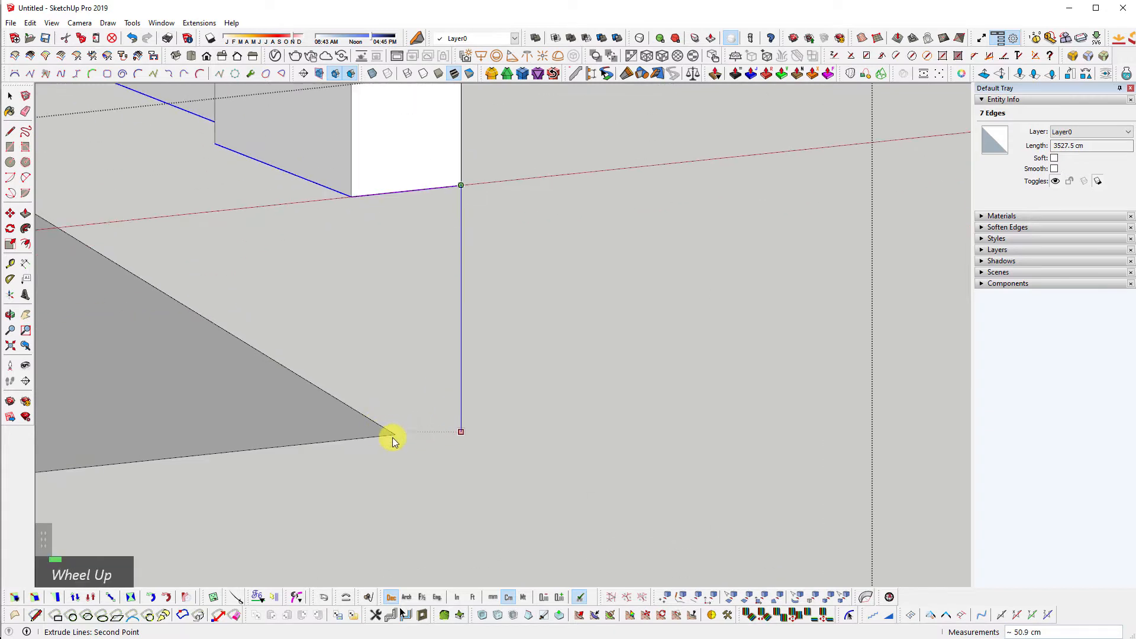
click(393, 435)
scroll(393, 433, down, 2)
scroll(390, 243, up, 2)
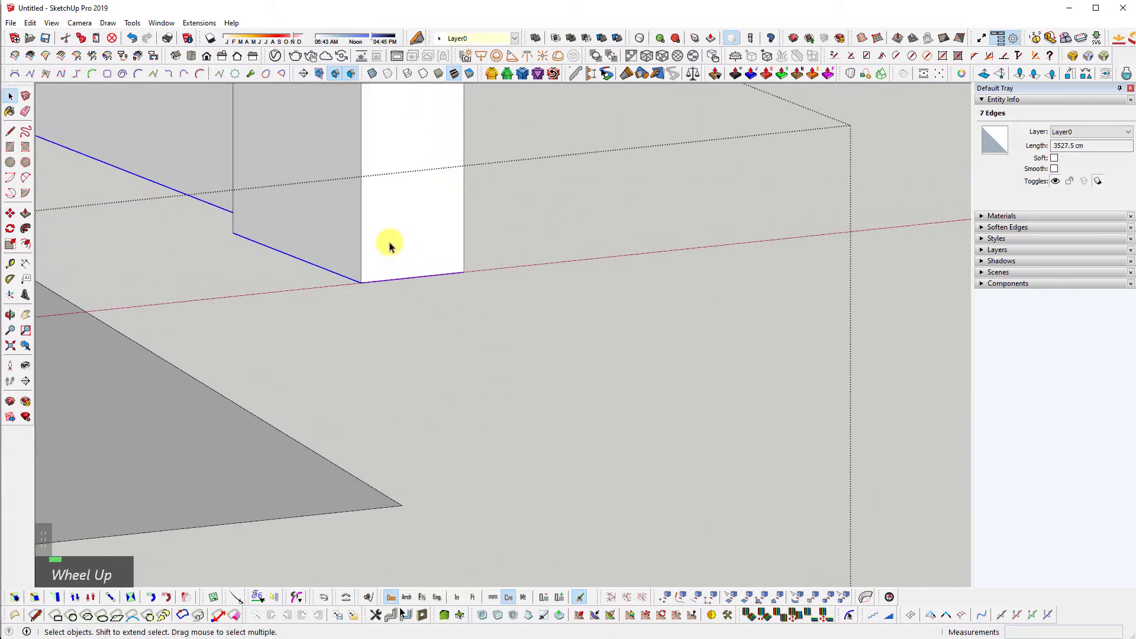
- Extrude the selected wall base edges 50 cm straight down to the level of the sloping ground's front corner
key(ctrl+e)
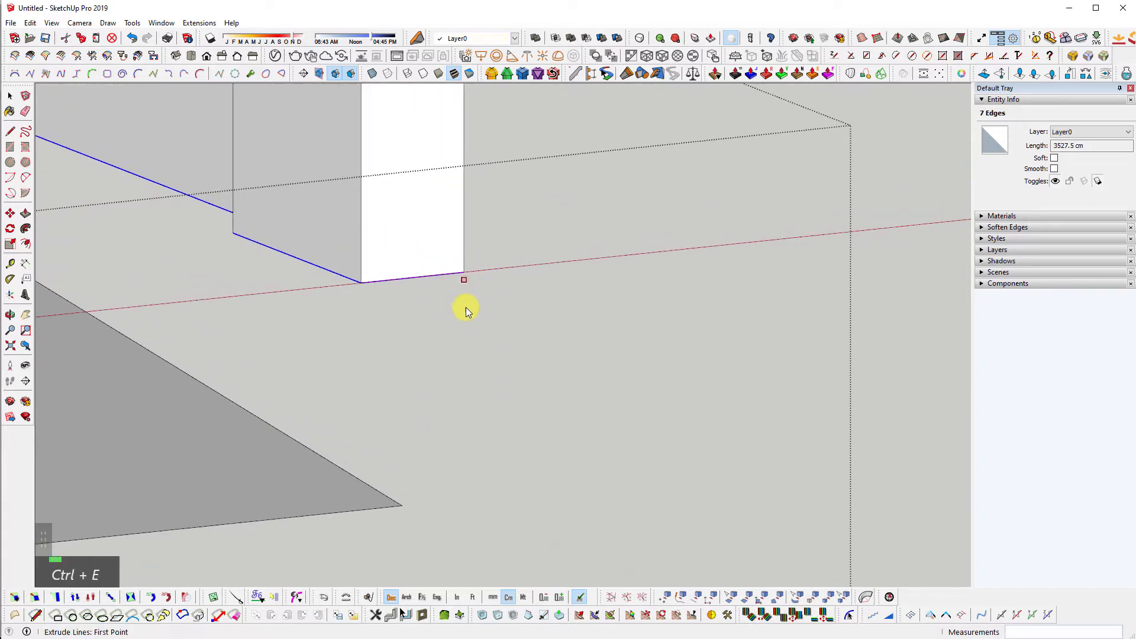
middle_drag(409, 402, 284, 453)
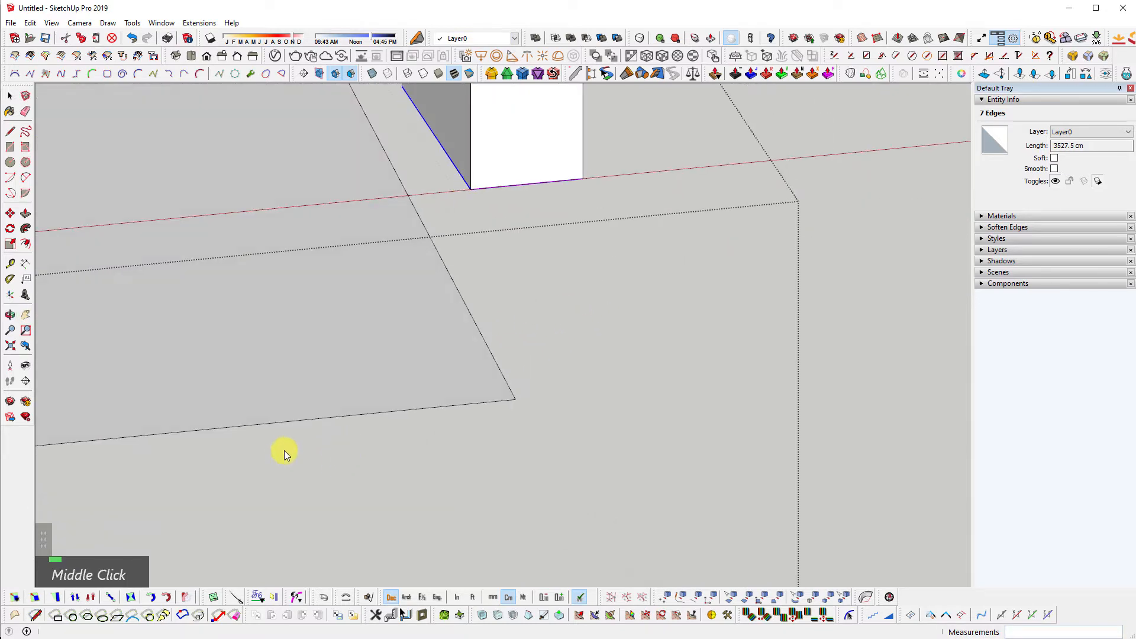
scroll(374, 386, down, 2)
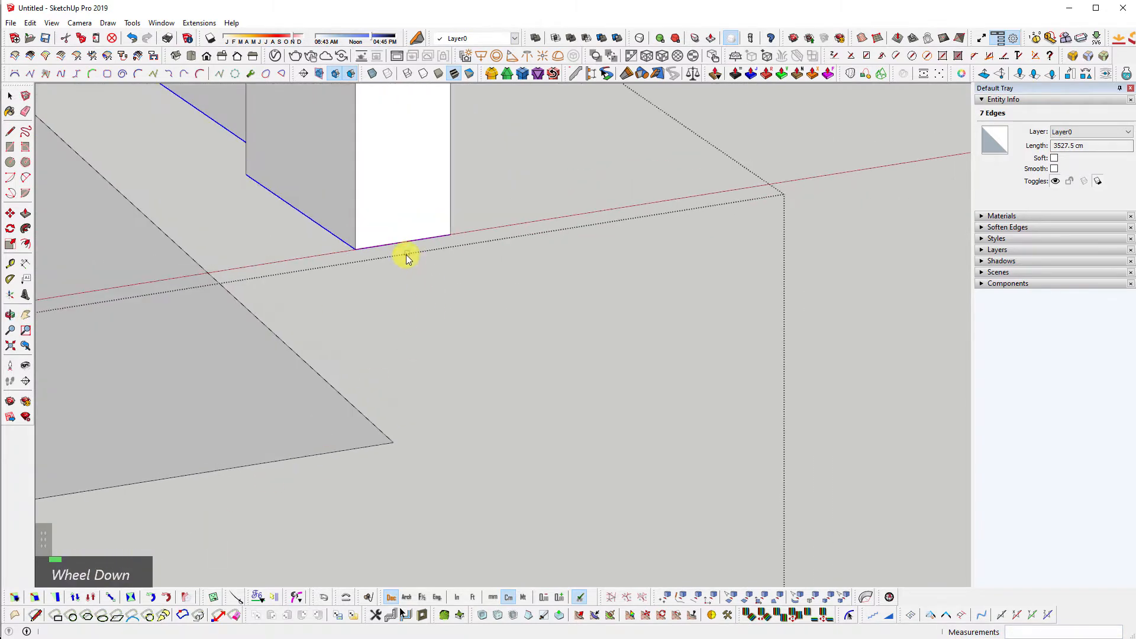
click(448, 236)
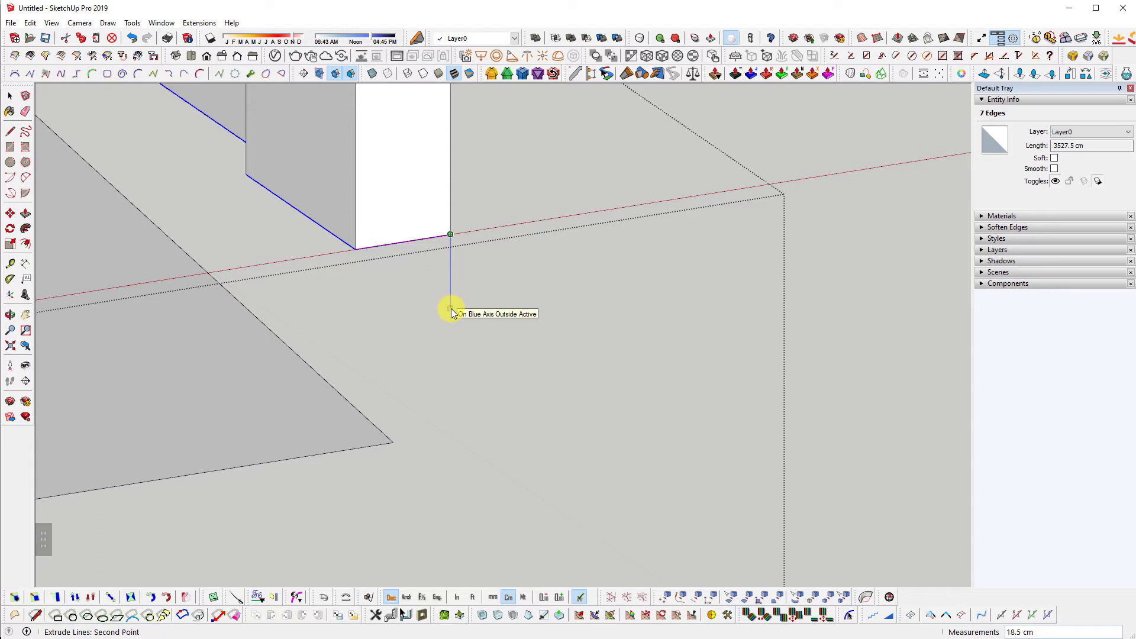
key(shift)
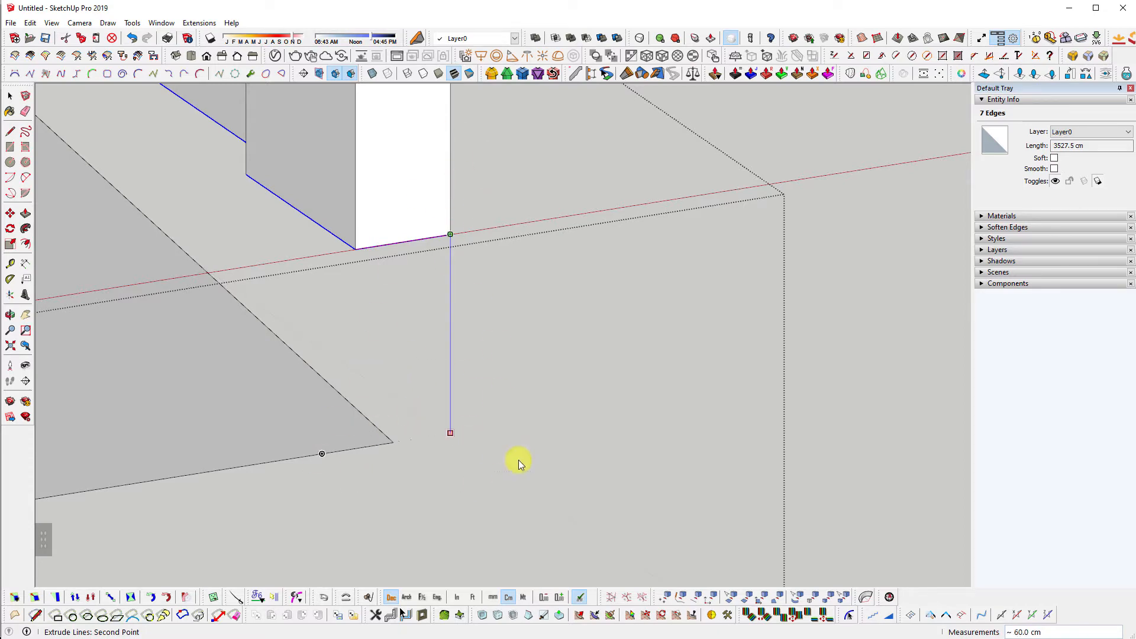
click(393, 442)
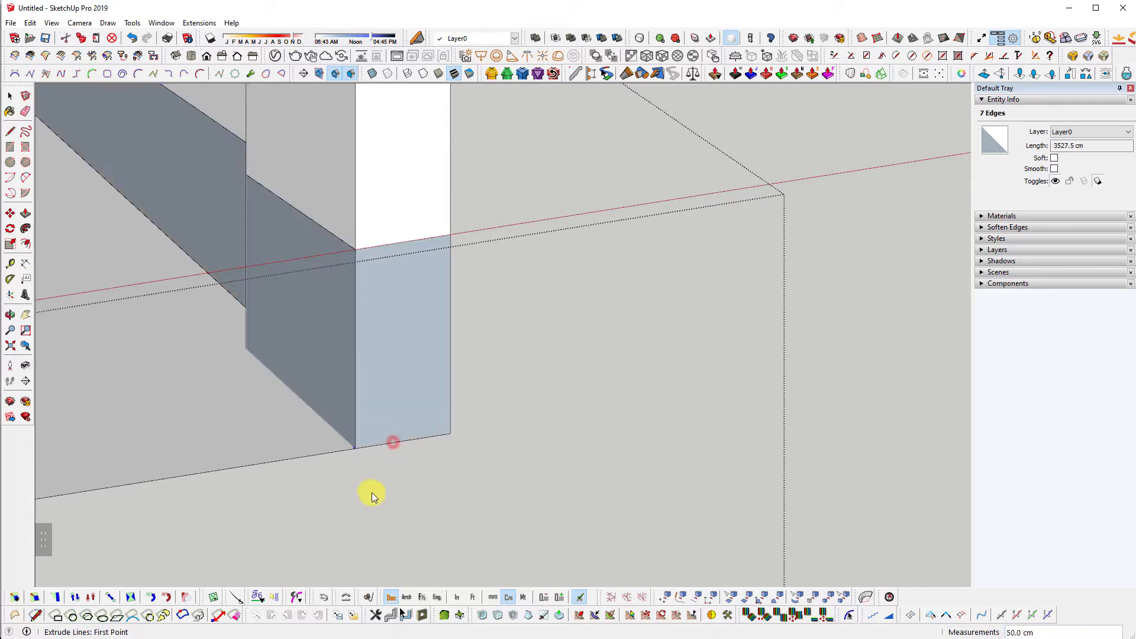
- Select the newly extruded faces below the side wall, including the end face, and reverse them
scroll(373, 493, down, 2)
middle_drag(401, 376, 481, 387)
scroll(382, 373, up, 2)
drag(388, 380, 166, 376)
middle_drag(473, 419, 184, 412)
key(shift+z)
middle_drag(475, 432, 114, 350)
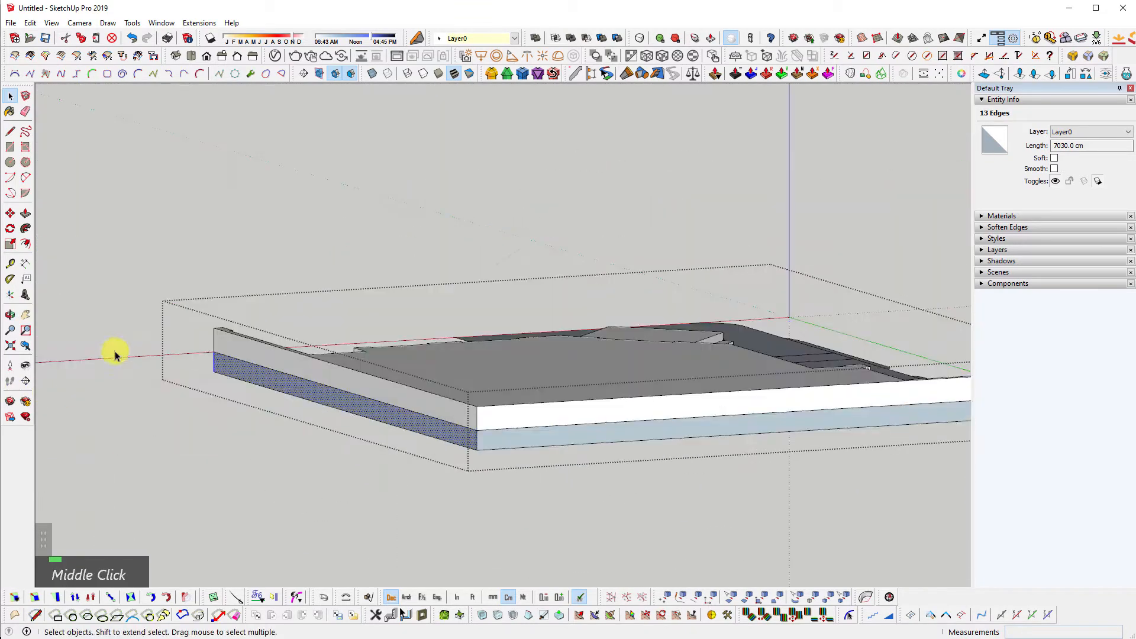
scroll(611, 424, up, 2)
ctrl+click(612, 422)
scroll(254, 475, up, 4)
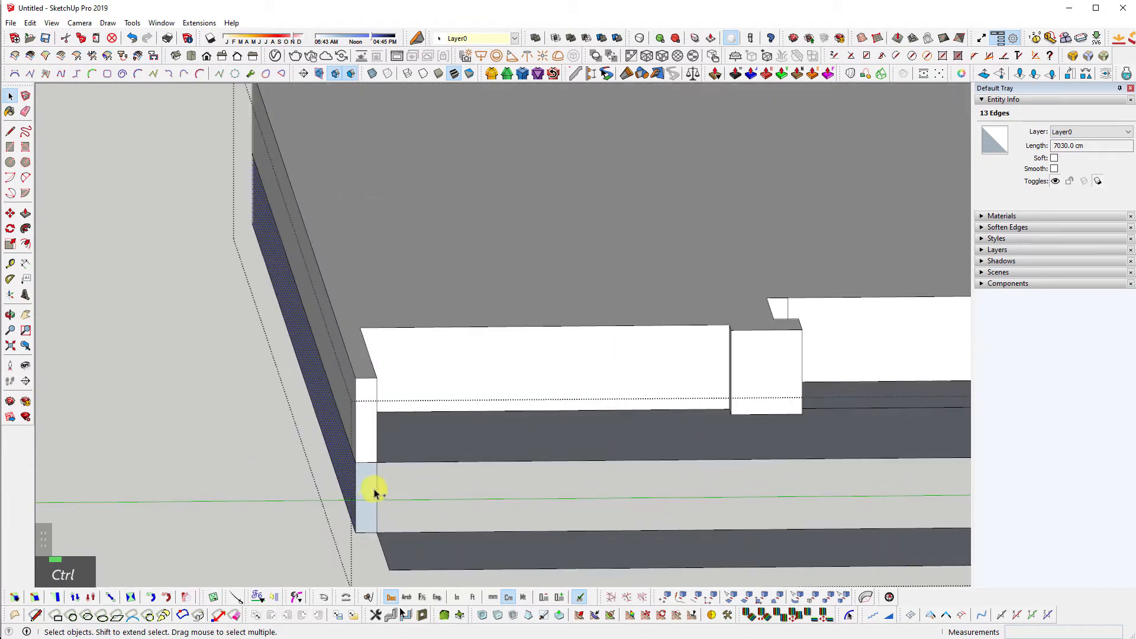
middle_drag(373, 490, 512, 284)
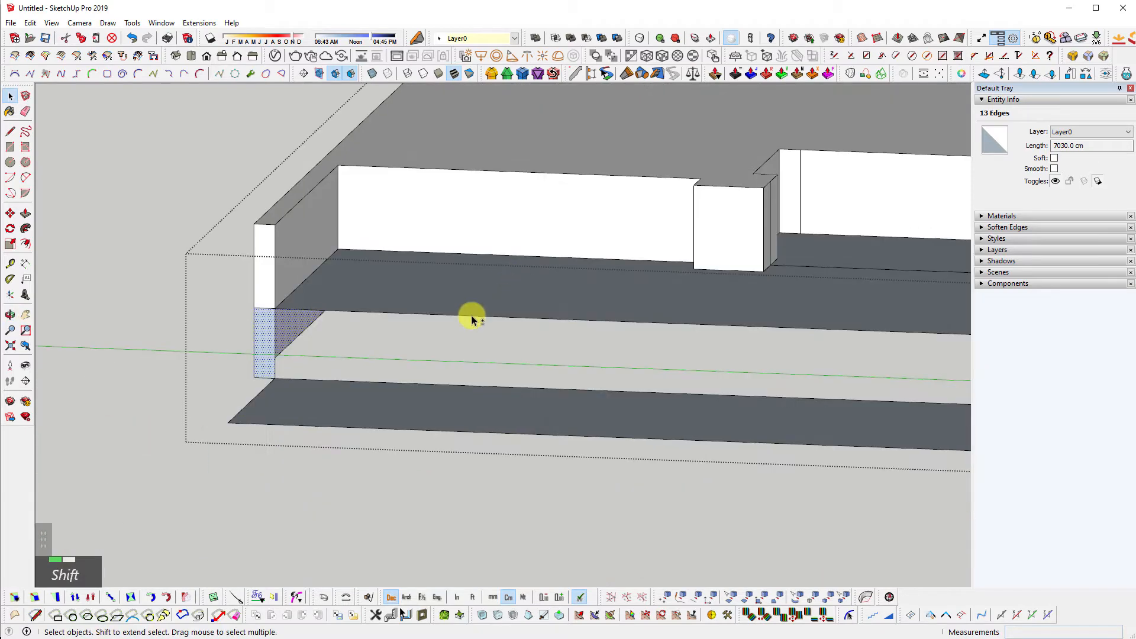
middle_drag(217, 338, 355, 379)
shift+middle_drag(355, 379, 100, 388)
scroll(355, 371, up, 3)
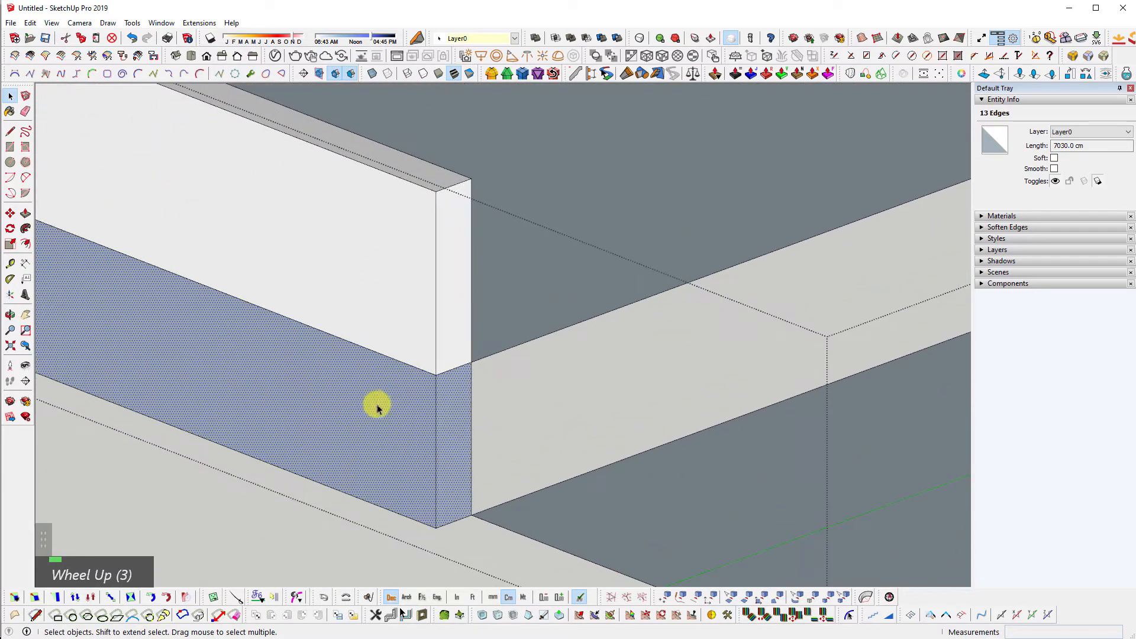
shift+middle_drag(302, 376, 374, 419)
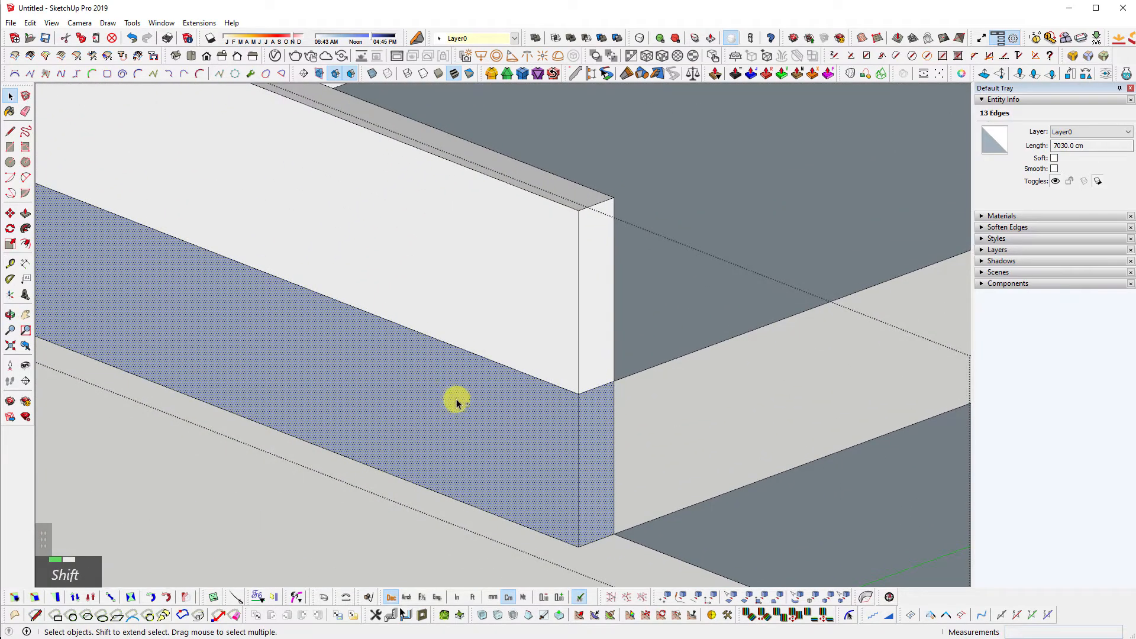
right_click(509, 407)
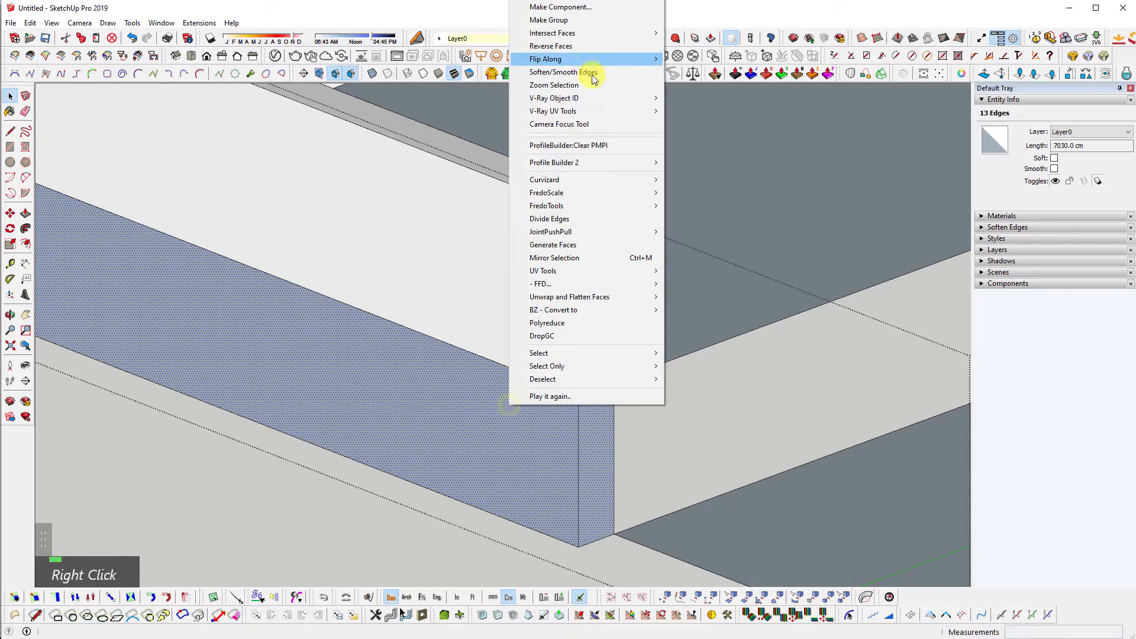
click(581, 45)
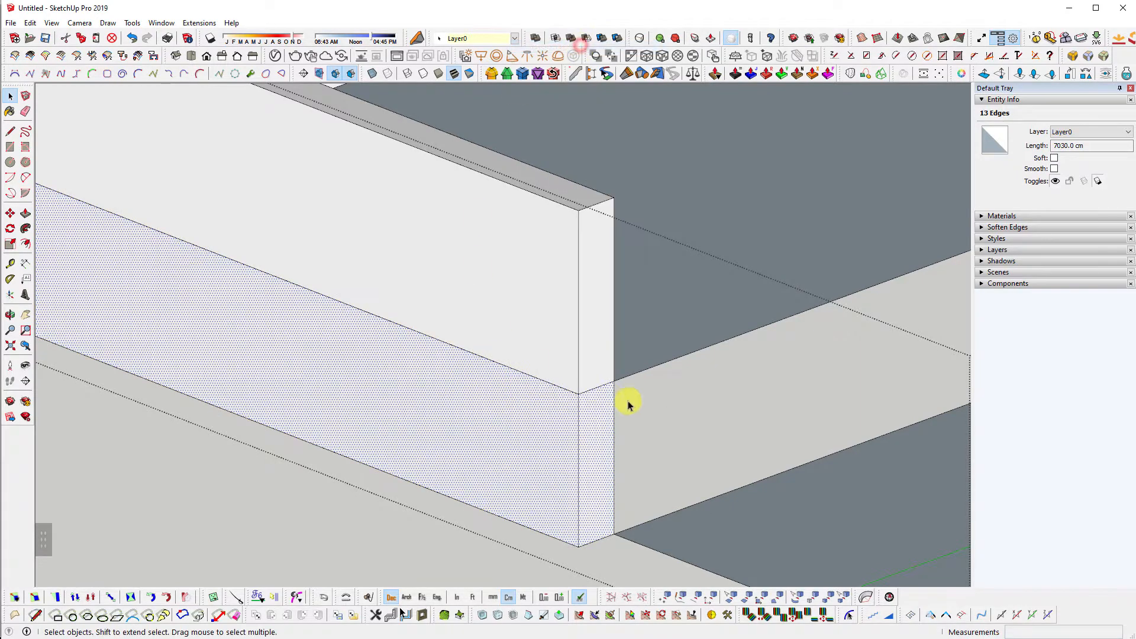
- Select the side wall, its downward extension and the adjoining sloping ground together
scroll(634, 372, down, 1)
key(shift+d)
scroll(637, 372, down, 1)
key(shift+d)
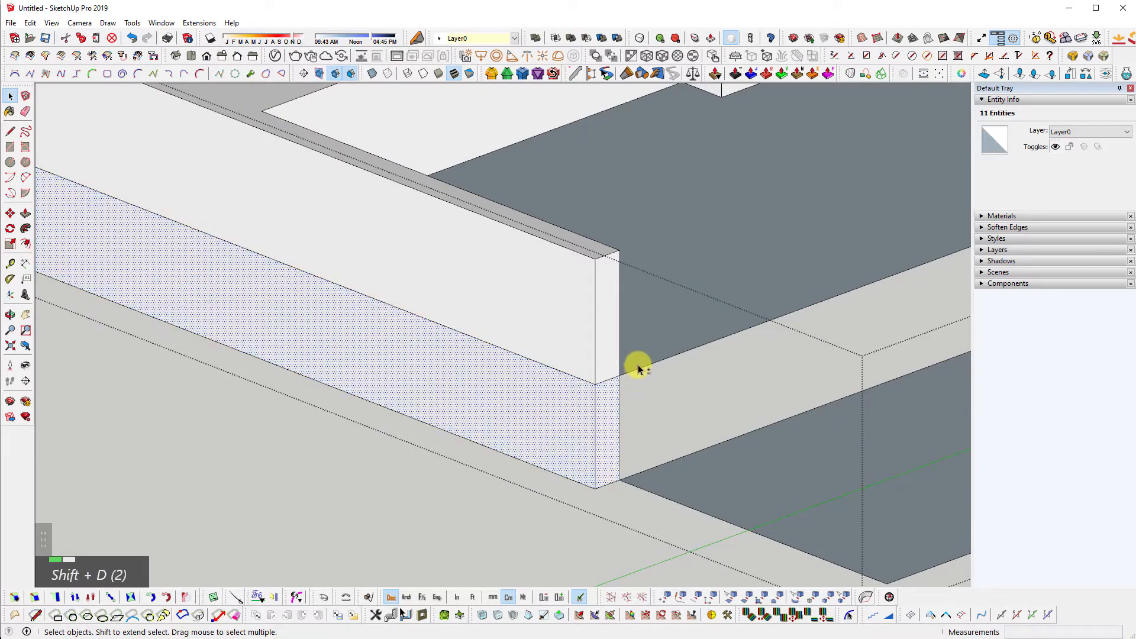
key(shift+z)
middle_drag(414, 467, 926, 469)
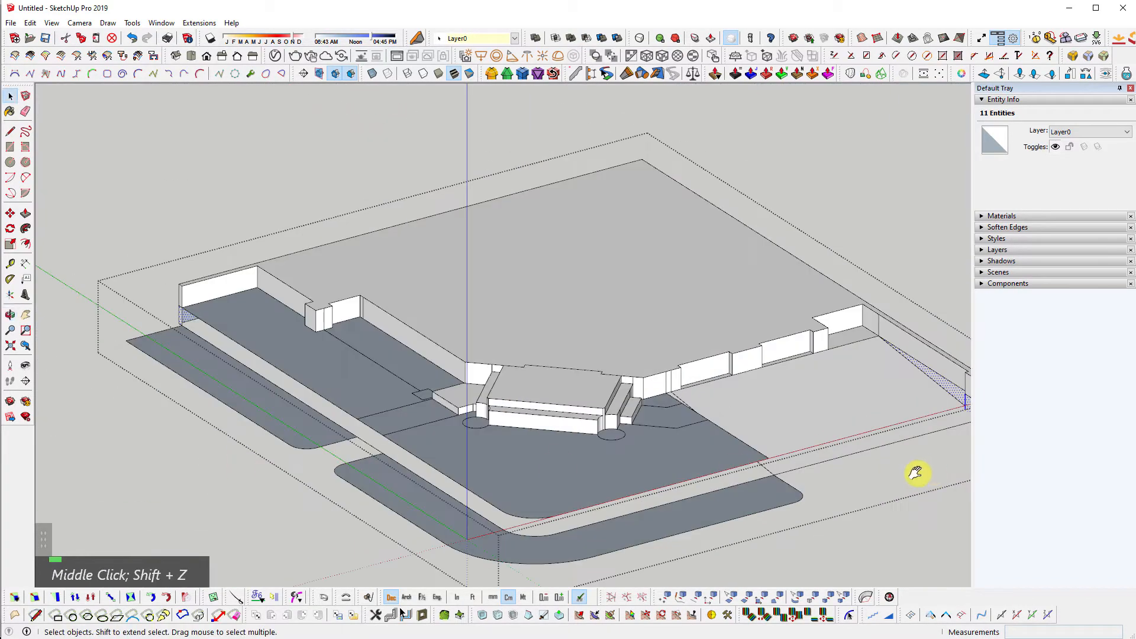
scroll(629, 438, up, 3)
scroll(763, 359, up, 2)
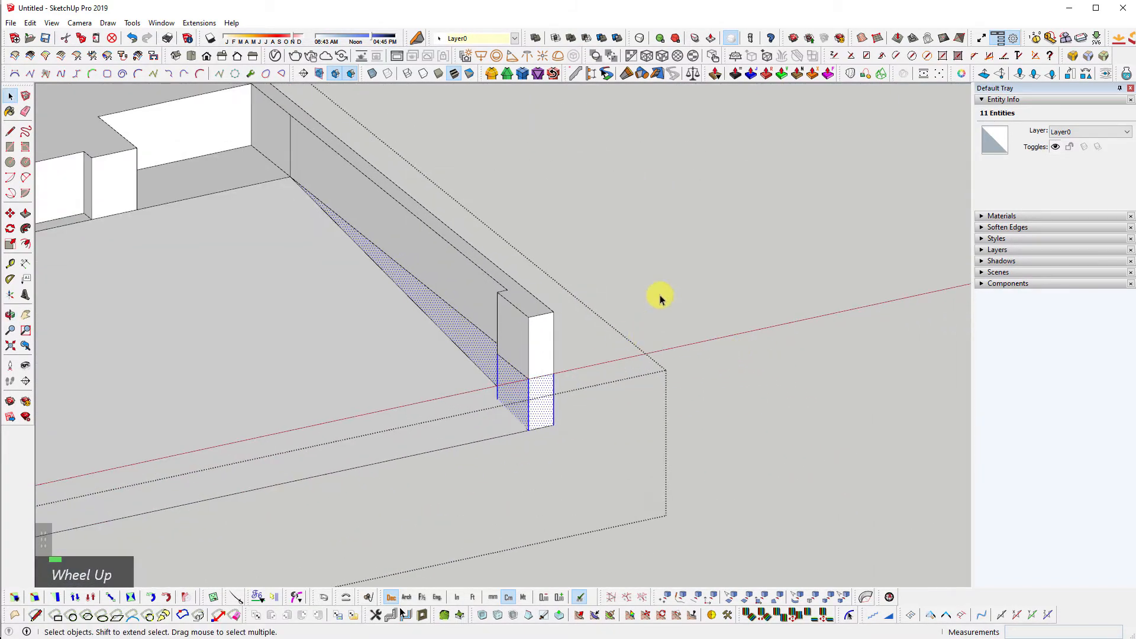
drag(662, 253, 300, 527)
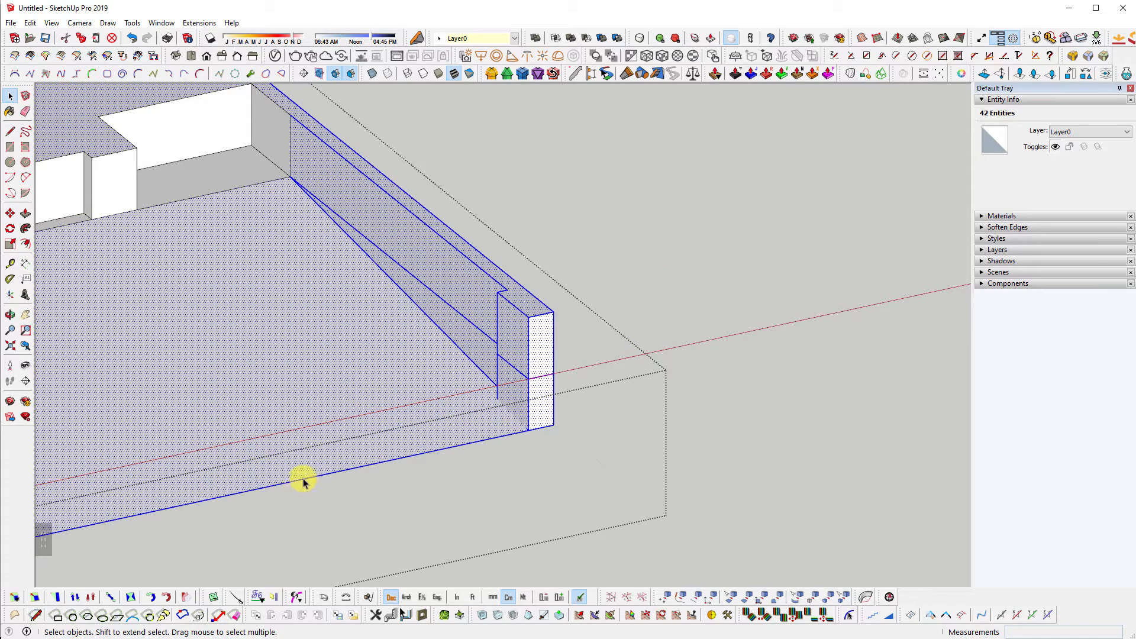
middle_drag(348, 487, 490, 423)
scroll(502, 406, up, 2)
scroll(503, 396, up, 2)
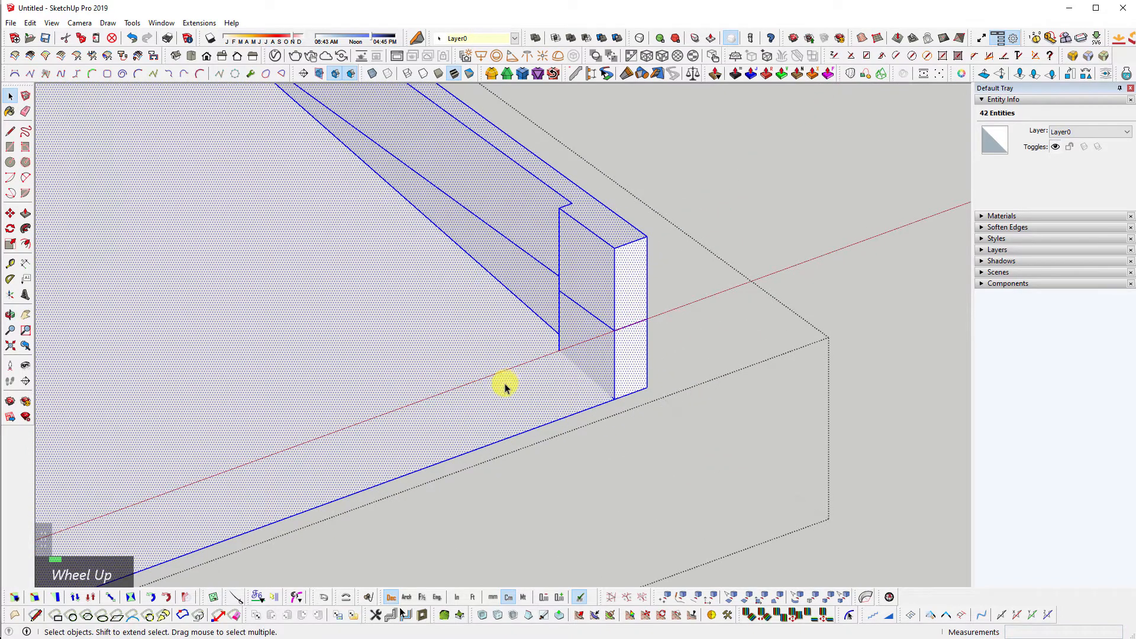
- Draw a 15 cm vertical edge upward from the sloping ground's front corner on the entrance side
scroll(556, 391, down, 4)
shift+middle_drag(545, 406, 89, 497)
scroll(604, 318, up, 5)
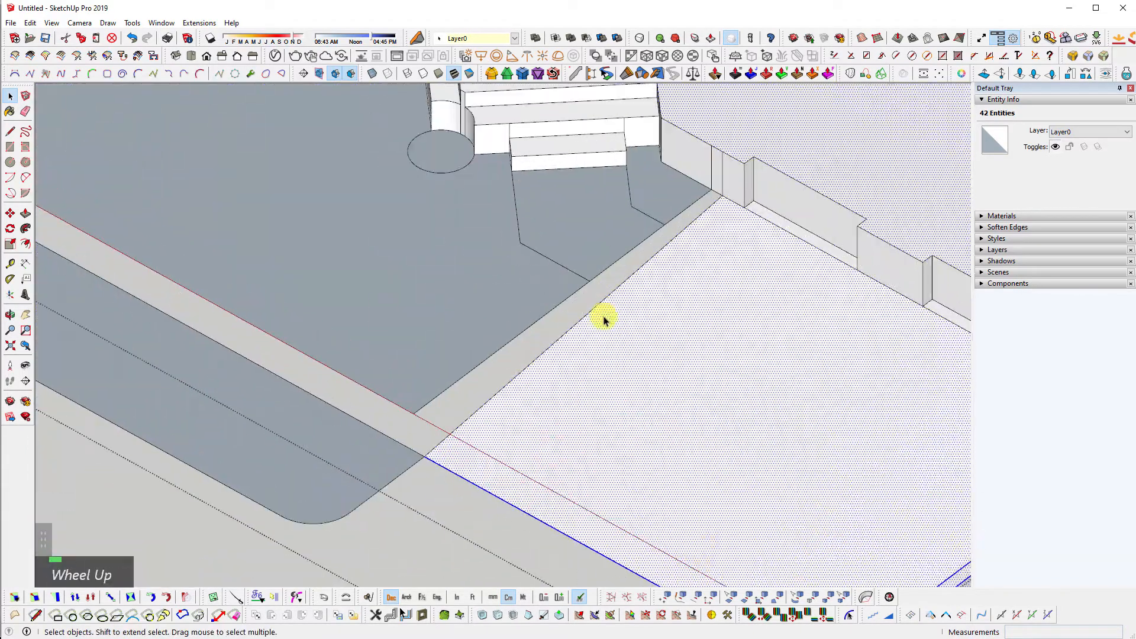
scroll(519, 314, down, 3)
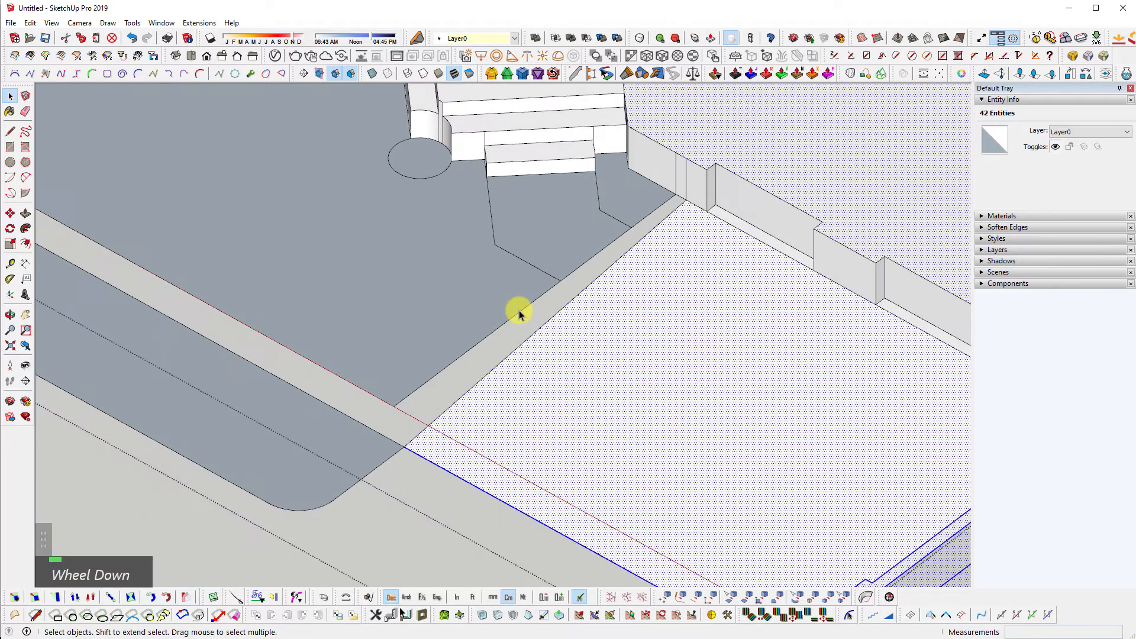
key(l)
scroll(418, 464, up, 3)
click(386, 426)
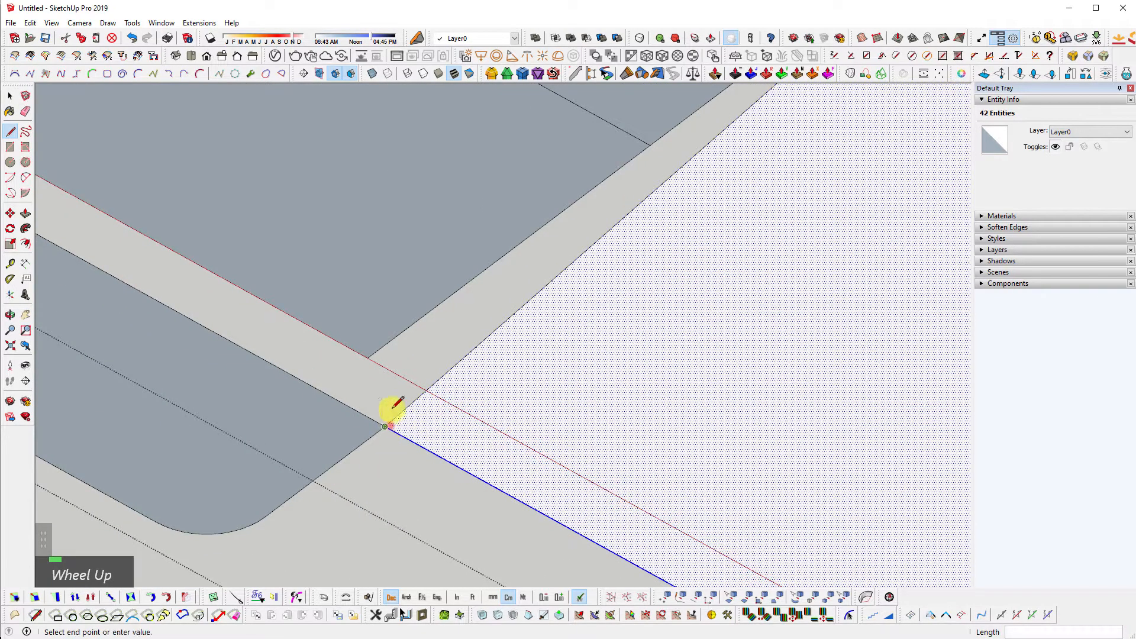
shift+click(327, 294)
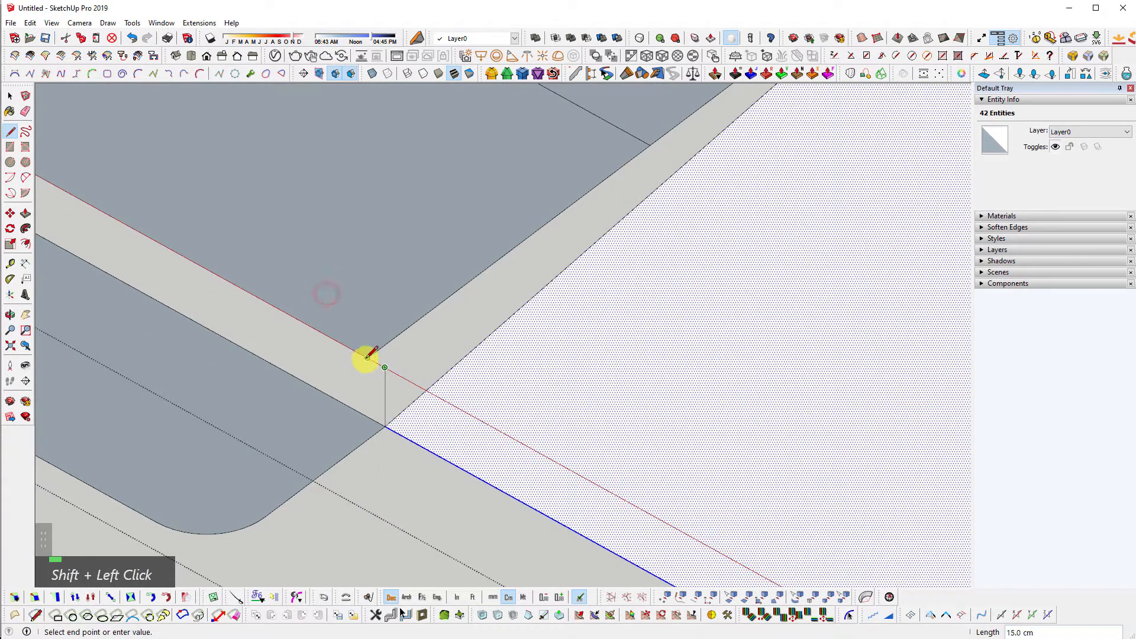
key(Escape)
- Draw a line parallel to the green axis from the vertical edge's upper end to the building front, closing the slope's open side
click(384, 367)
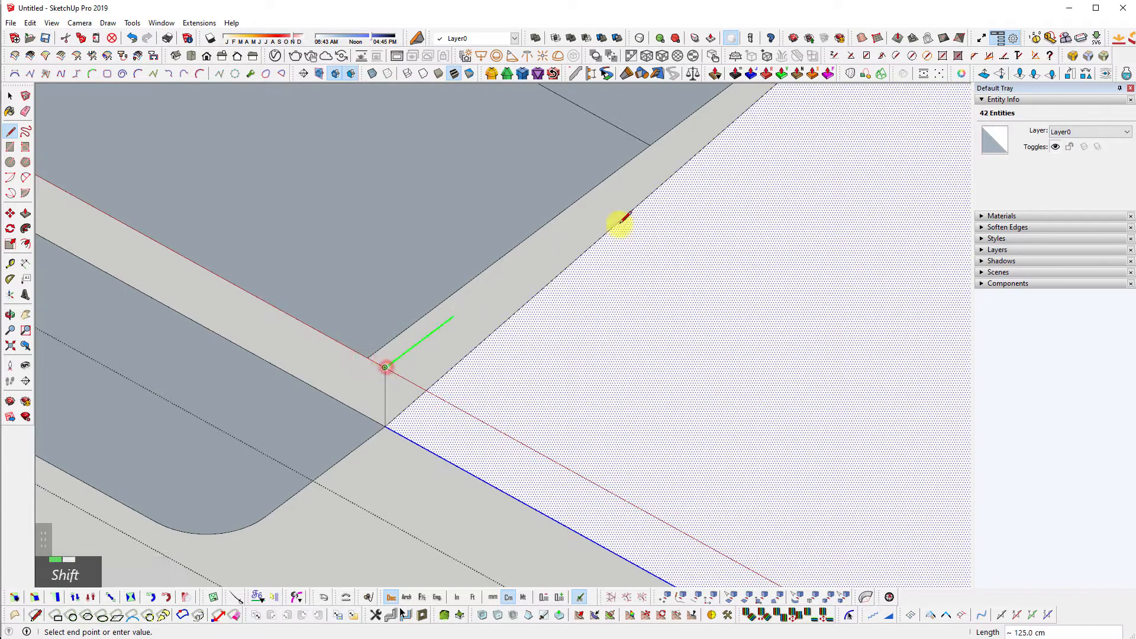
shift+scroll(568, 273, up, 3)
shift+click(451, 301)
shift+middle_drag(452, 301, 731, 177)
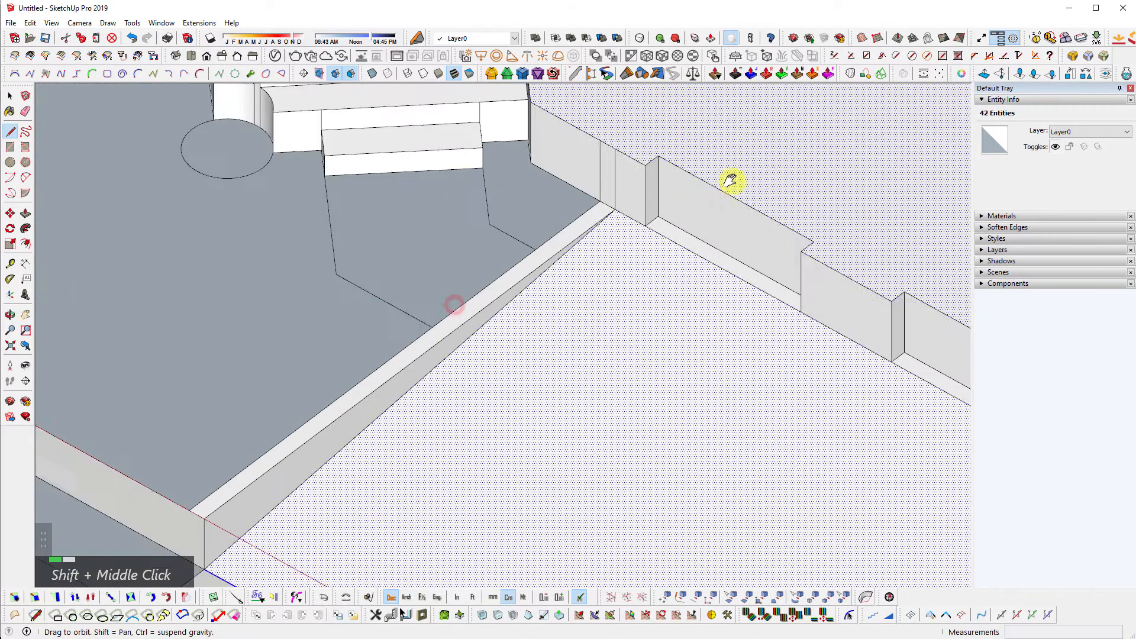
- Finish editing the ground group and clear the selection of the wall and slope faces
scroll(357, 440, up, 5)
scroll(357, 440, up, 2)
key(space)
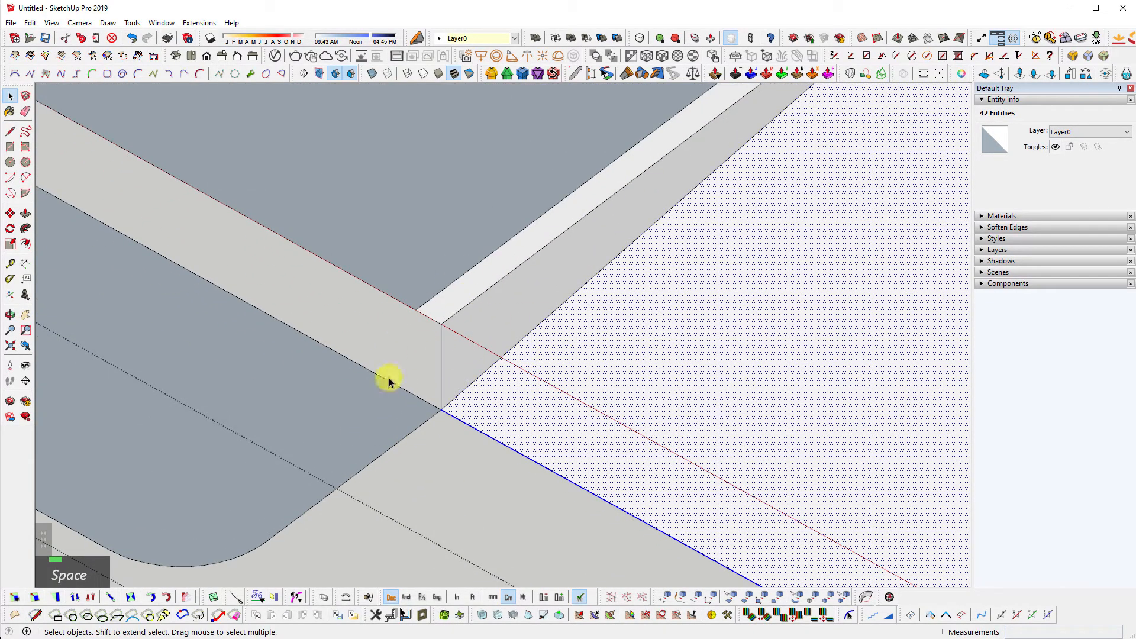
scroll(582, 376, down, 1)
scroll(546, 342, down, 3)
middle_drag(503, 388, 520, 309)
scroll(296, 213, up, 2)
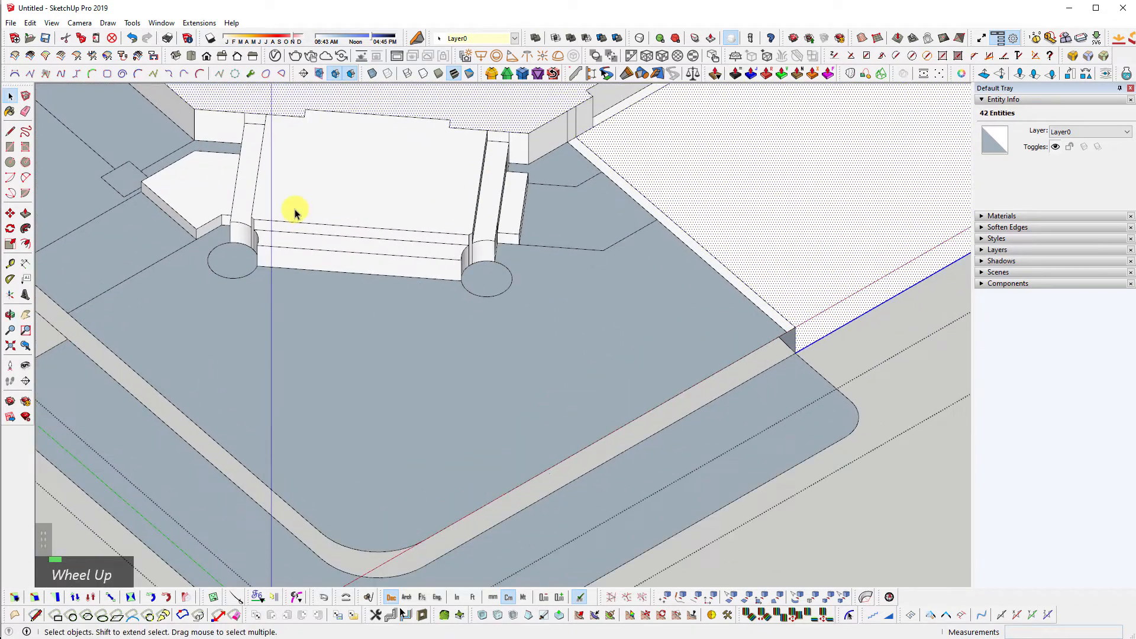
scroll(368, 394, down, 1)
middle_drag(516, 438, 271, 322)
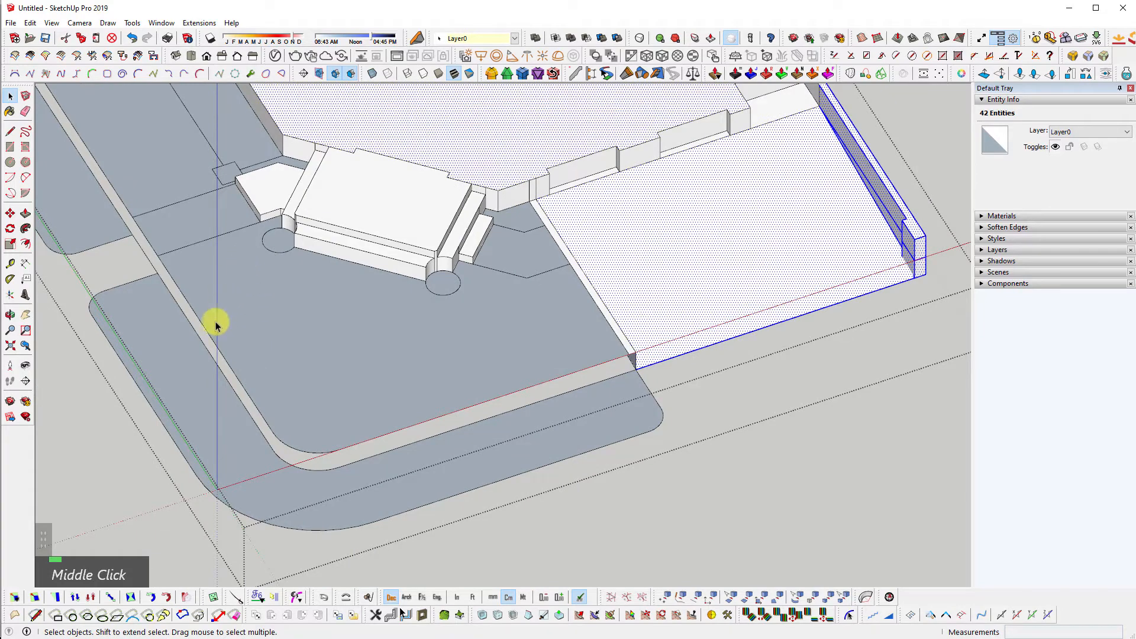
scroll(283, 463, down, 3)
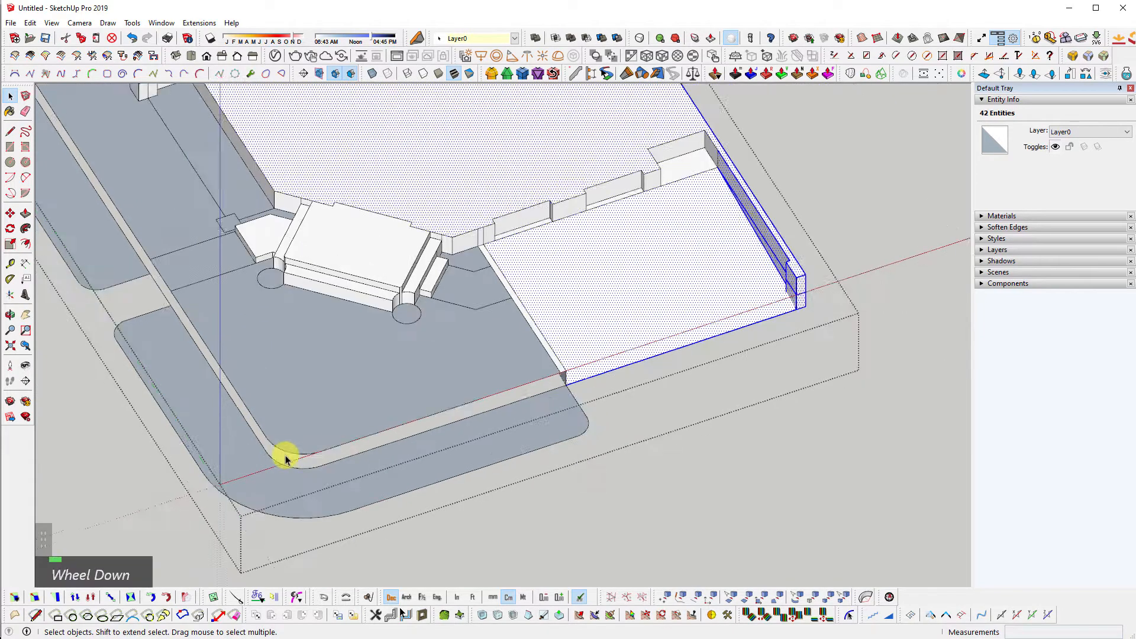
shift+middle_drag(598, 398, 568, 300)
scroll(512, 382, down, 1)
key(Escape)
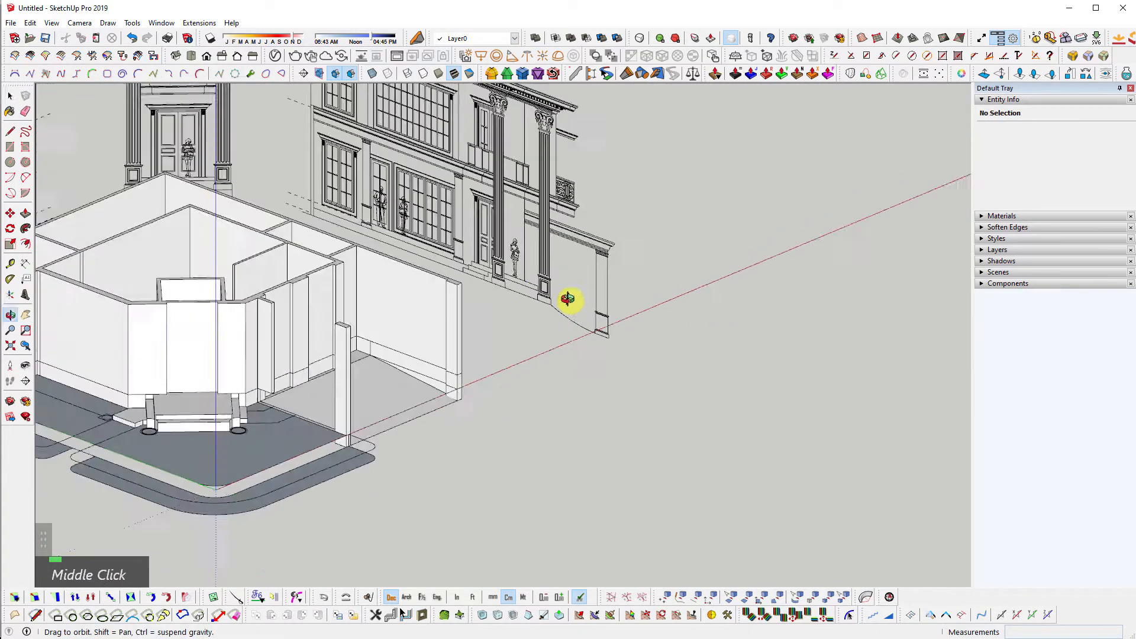
- Examine the sloping ground line at the end of the elevation drawing and compare it with the model's front ground and pavements
scroll(551, 309, up, 4)
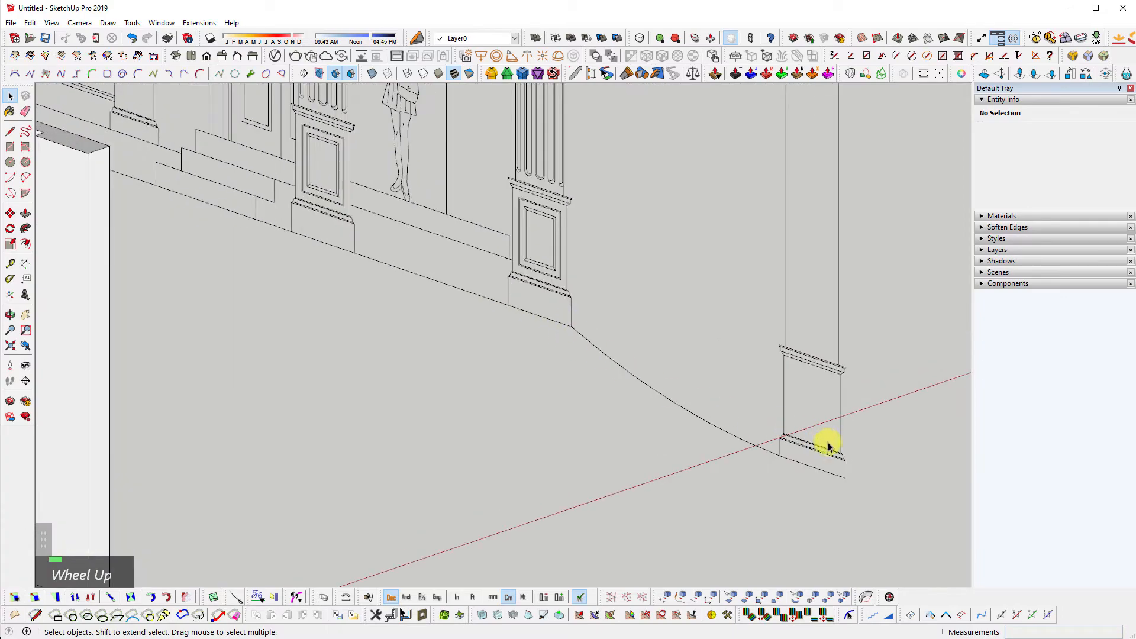
scroll(740, 268, down, 2)
scroll(661, 314, down, 2)
mouse_move(285, 438)
middle_down()
mouse_move(155, 588)
mouse_move(743, 327)
mouse_move(707, 361)
mouse_move(703, 526)
middle_up()
scroll(470, 451, up, 3)
shift+middle_drag(703, 527, 699, 390)
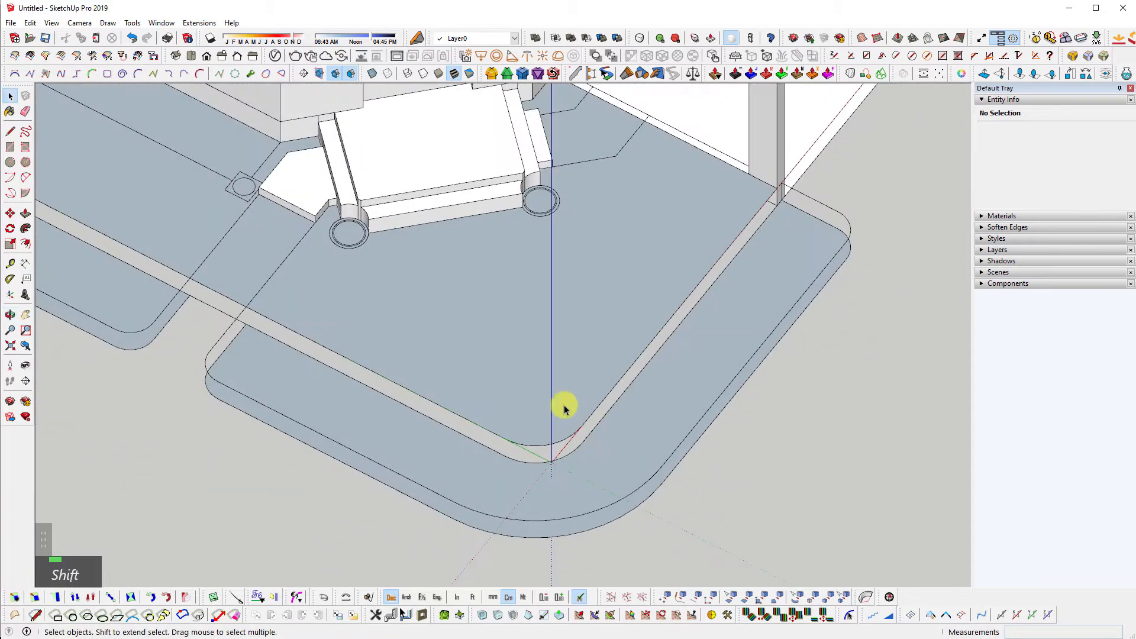
scroll(563, 408, down, 1)
shift+middle_drag(258, 265, 466, 391)
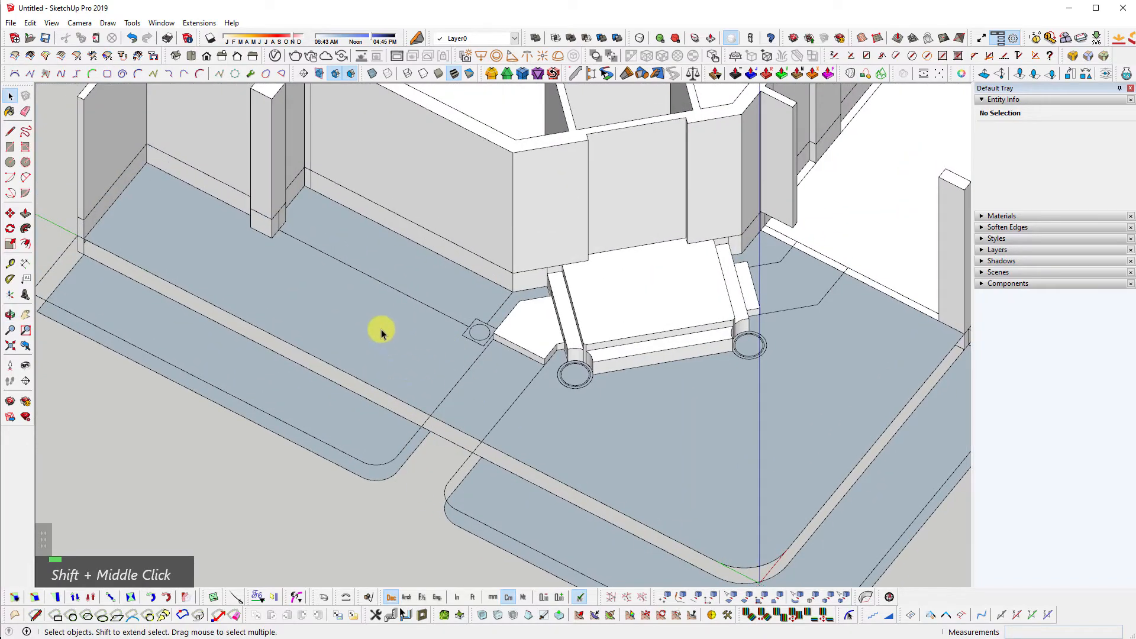
scroll(380, 334, down, 3)
mouse_move(584, 380)
middle_down()
mouse_move(581, 325)
mouse_move(407, 95)
mouse_move(446, 231)
mouse_move(435, 266)
middle_up()
triple_click(394, 366)
mouse_move(553, 407)
middle_down()
mouse_move(399, 330)
mouse_move(395, 256)
middle_up()
key(Escape)
- Move the 2D floor plan group straight down, clear of the ground and pavement faces
scroll(310, 305, up, 3)
middle_drag(81, 350, 336, 359)
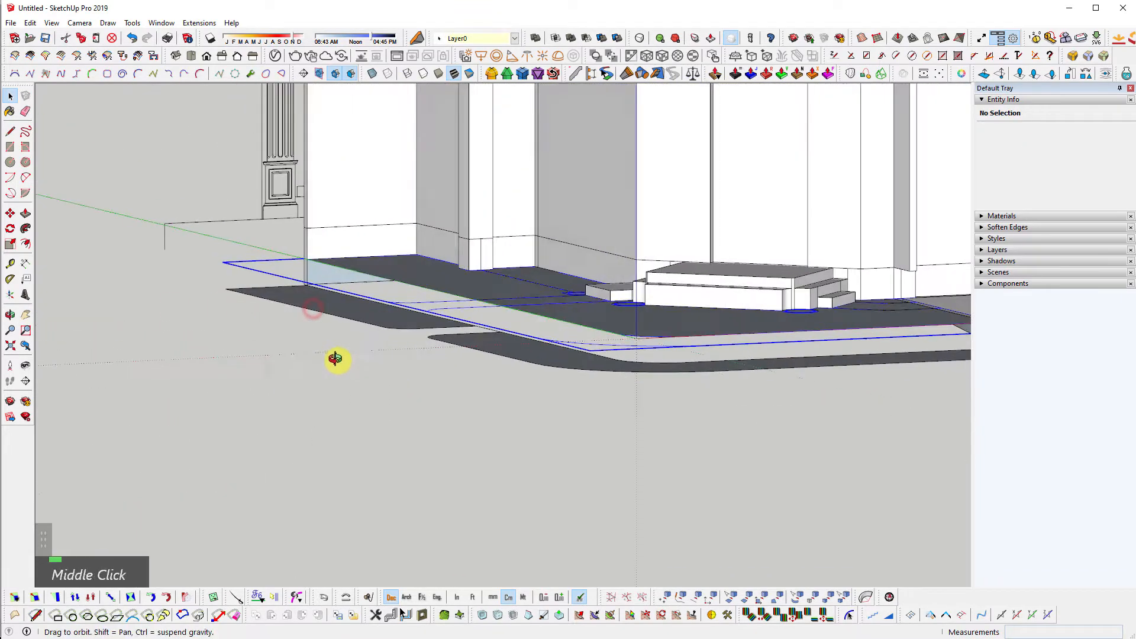
click(426, 330)
key(m)
scroll(477, 330, down, 2)
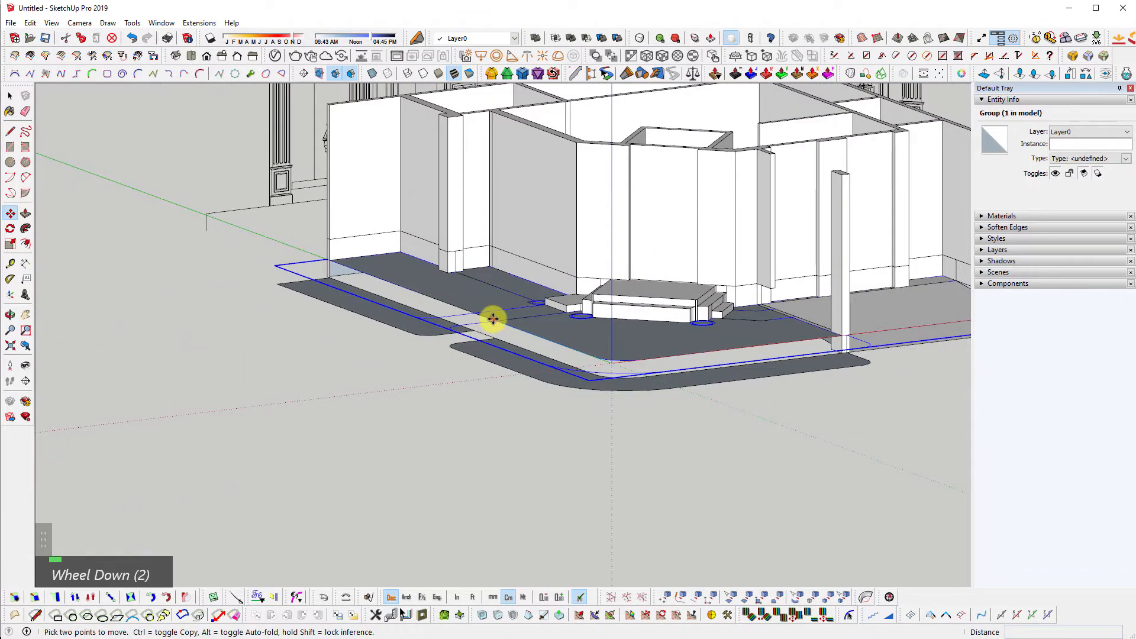
click(493, 319)
click(507, 472)
key(space)
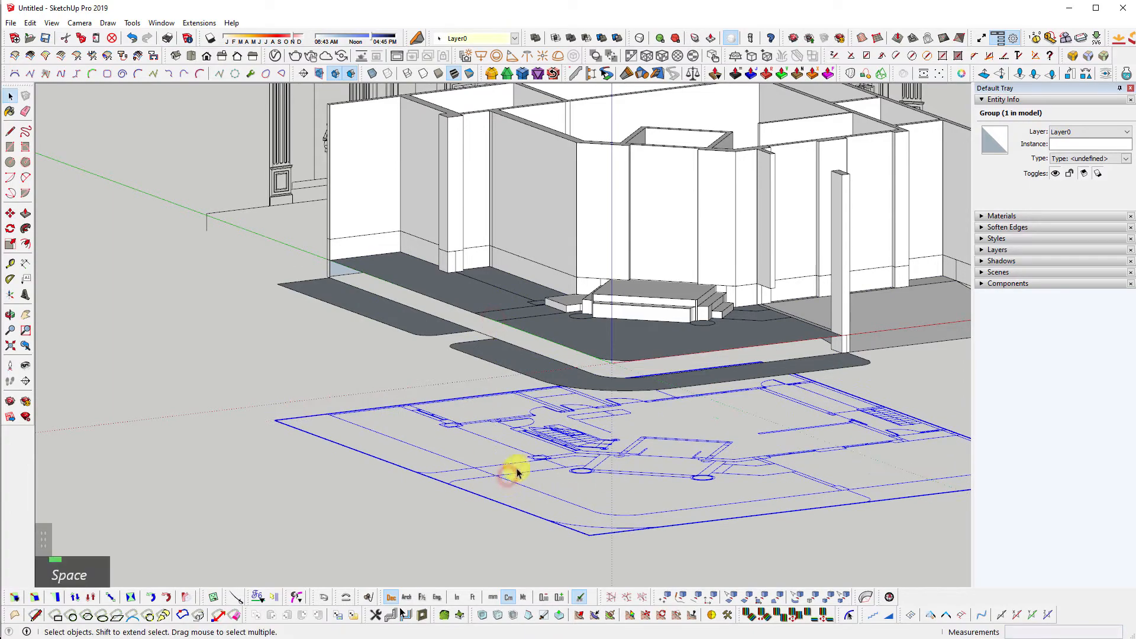
- Examine the entrance ground, the pavements and the side wall's base against the elevation drawing
middle_drag(517, 473, 598, 540)
scroll(548, 510, up, 5)
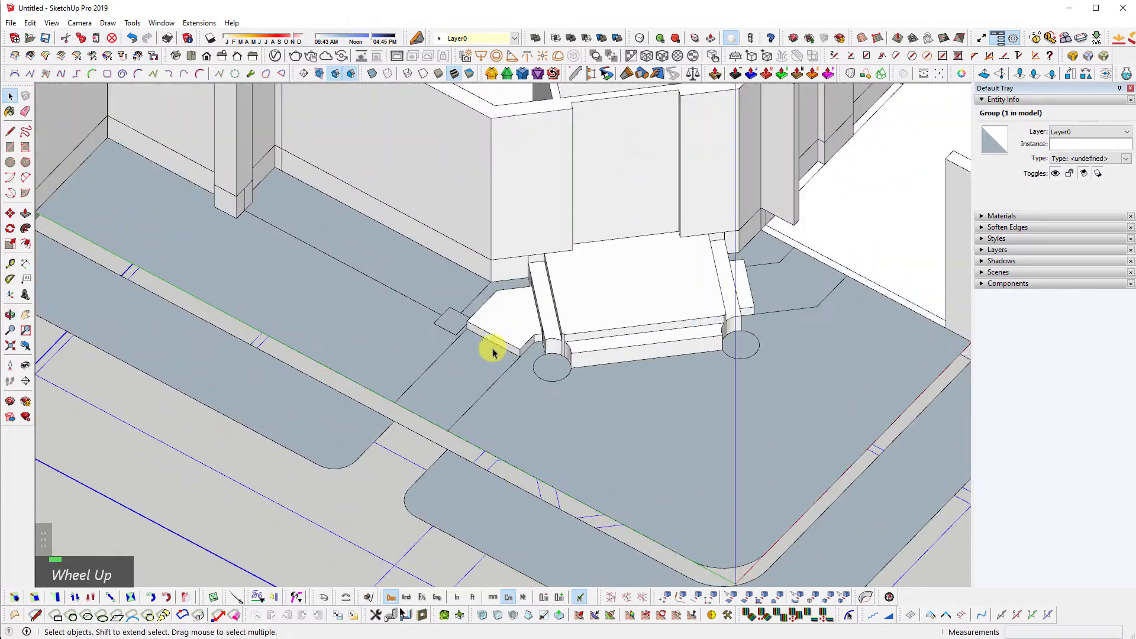
middle_drag(668, 433, 452, 472)
scroll(733, 381, down, 5)
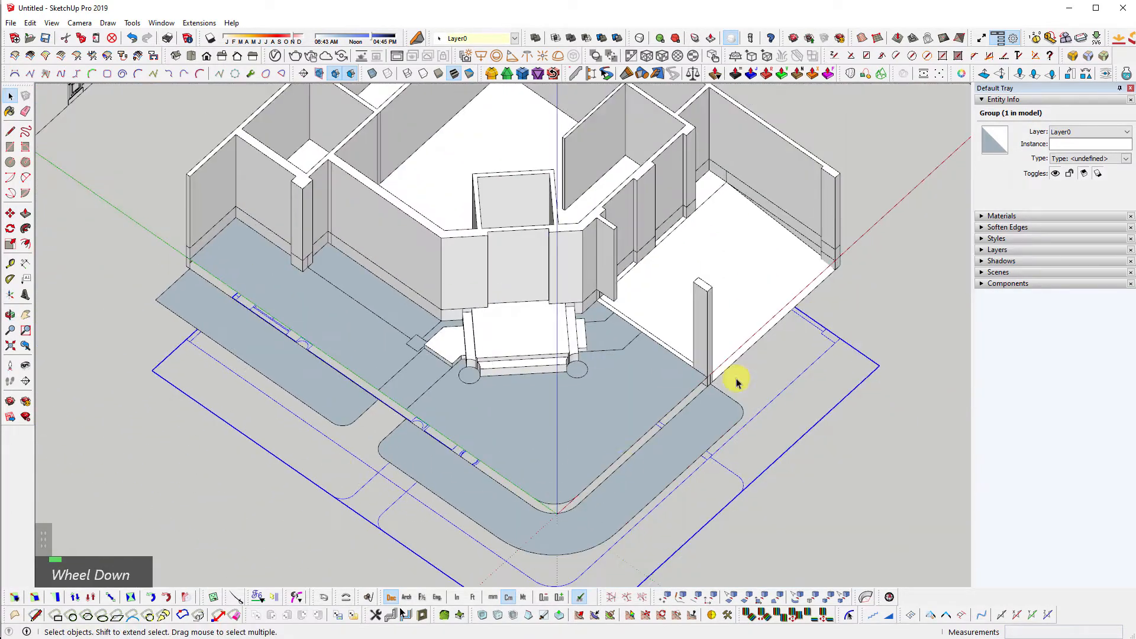
shift+middle_drag(733, 380, 806, 198)
scroll(807, 270, up, 5)
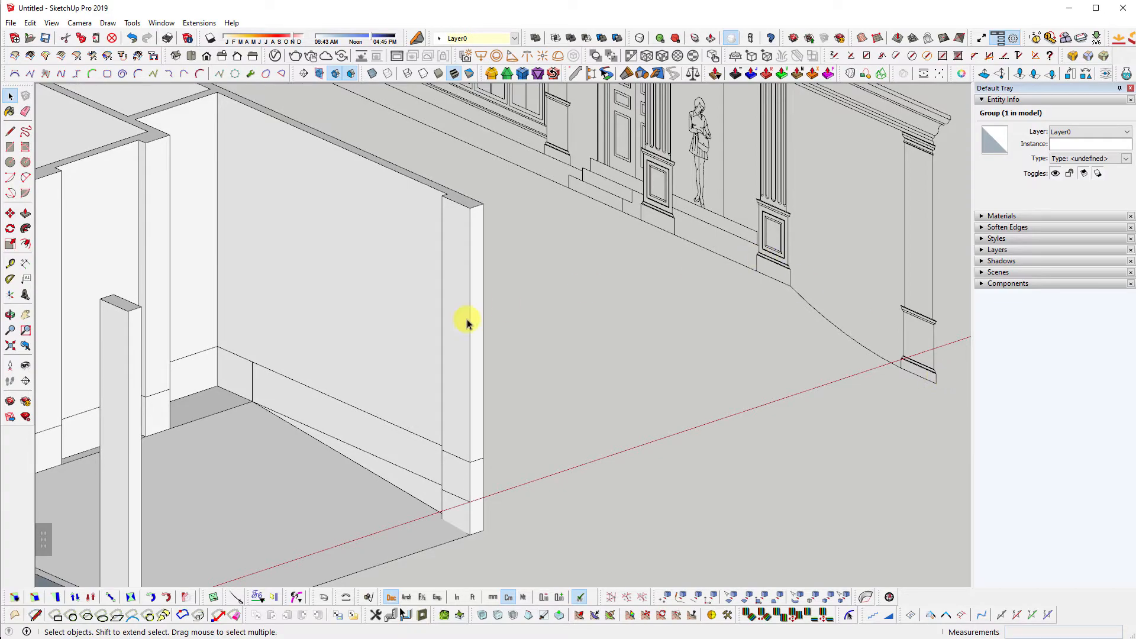
scroll(468, 322, down, 3)
shift+middle_drag(390, 415, 852, 236)
scroll(669, 314, up, 1)
middle_drag(792, 272, 549, 385)
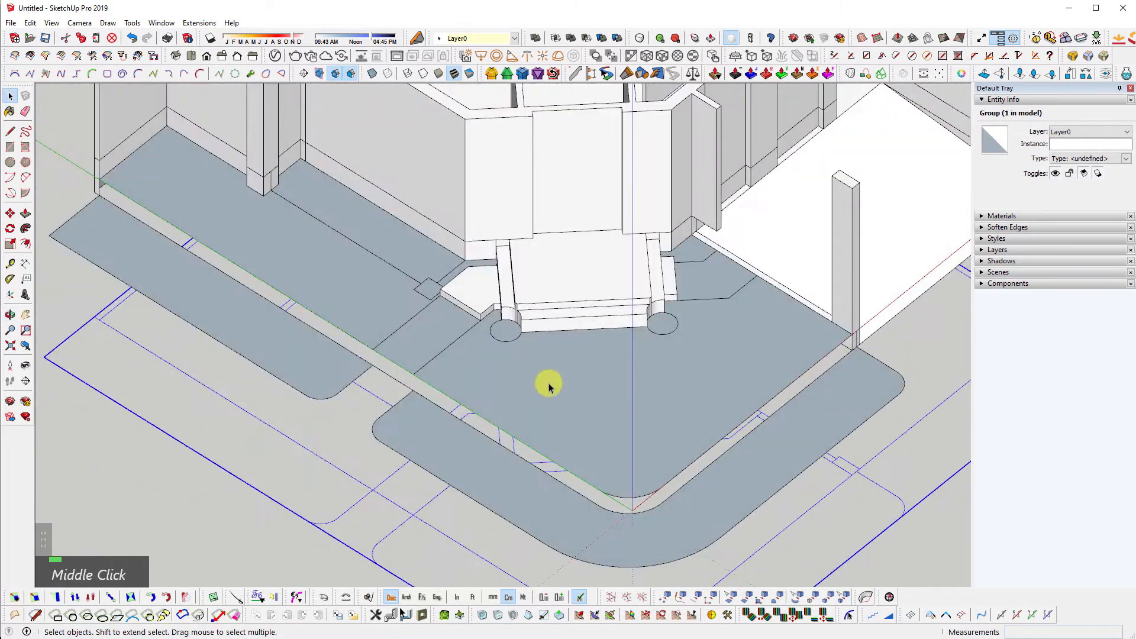
- Open the ground group for editing and inspect the low walls and raised ground edge along the green axis side
double_click(548, 383)
shift+middle_drag(444, 320, 417, 261)
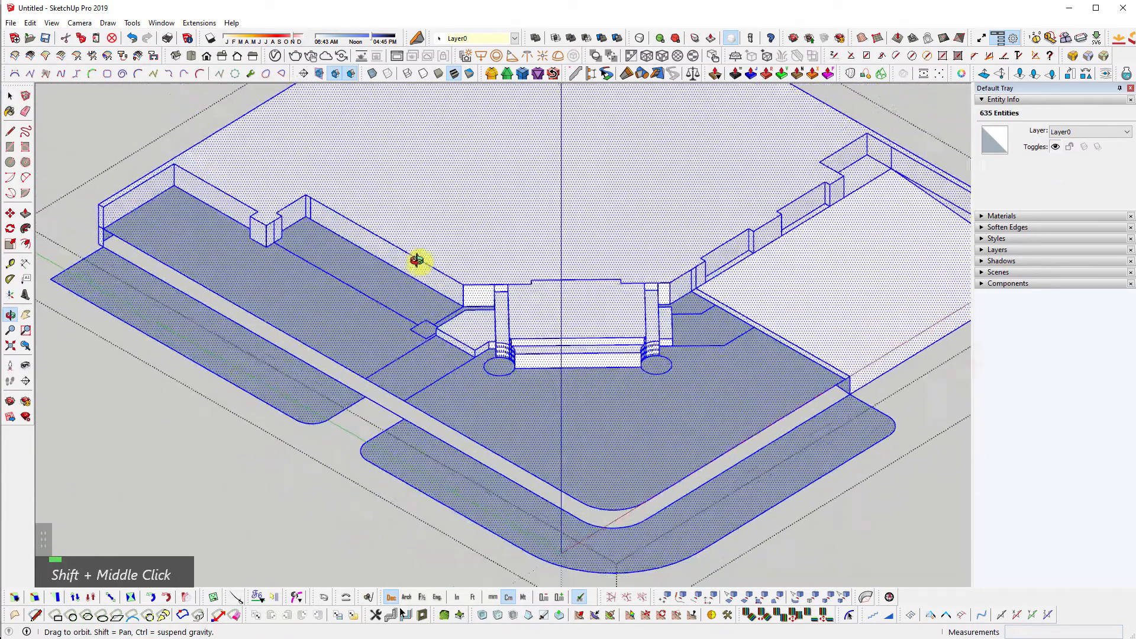
scroll(137, 218, up, 2)
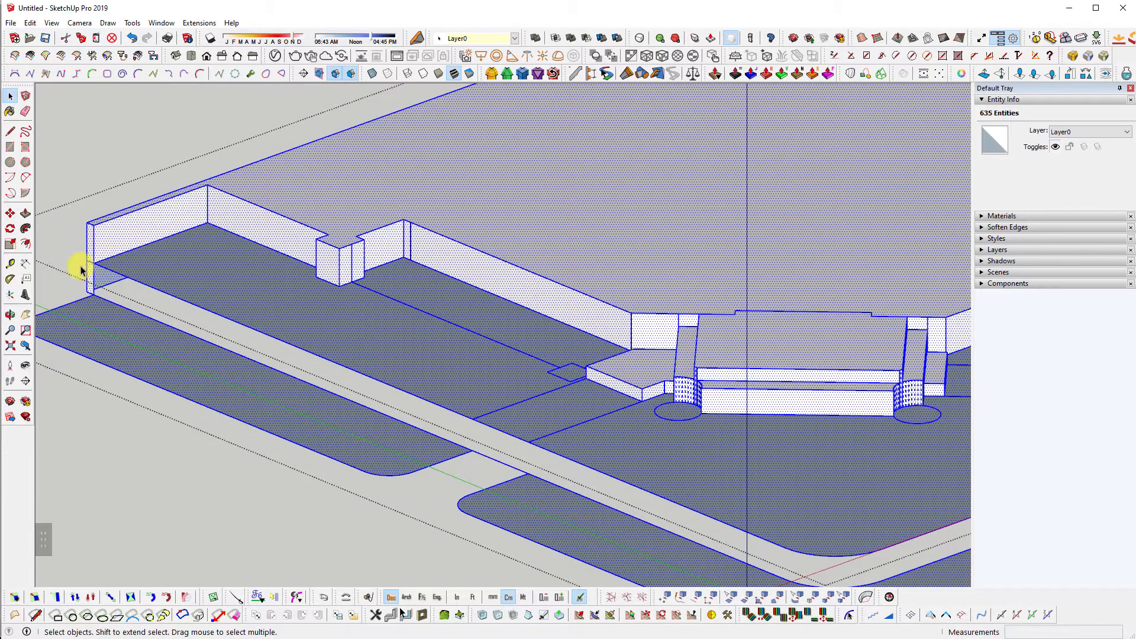
scroll(97, 280, down, 1)
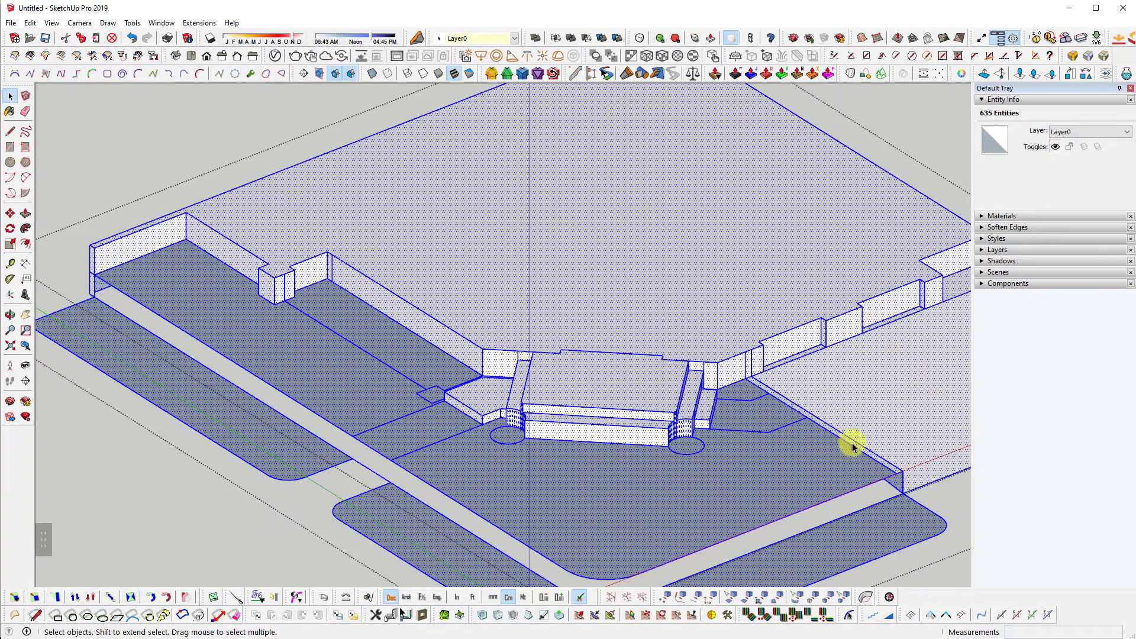
shift+middle_drag(660, 465, 581, 403)
shift+middle_drag(191, 367, 261, 362)
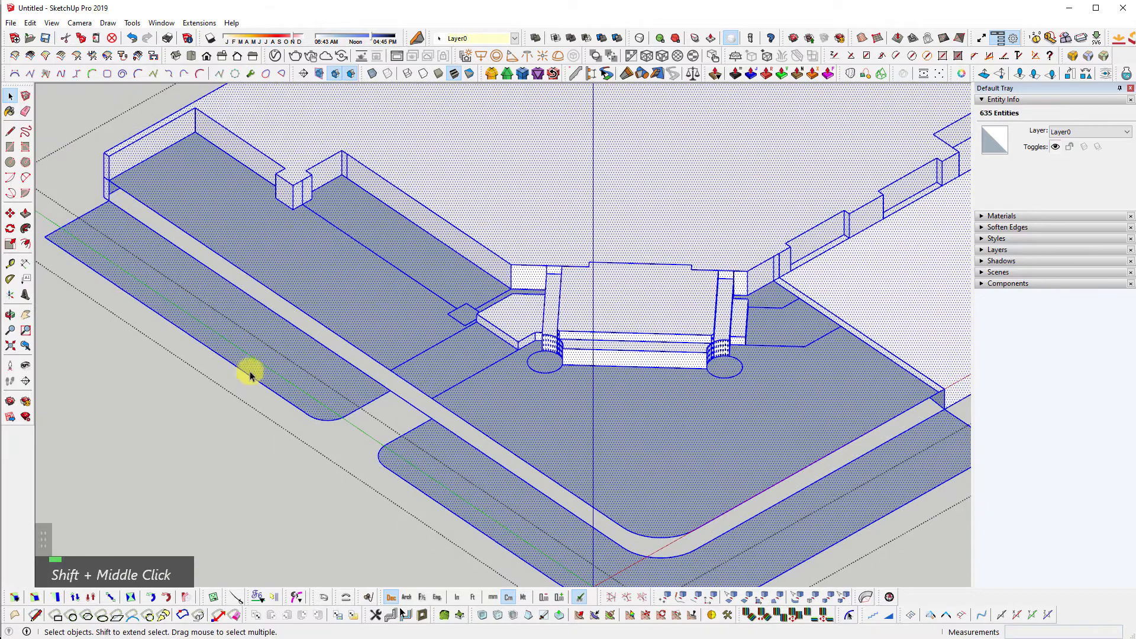
scroll(406, 355, down, 3)
scroll(139, 253, up, 5)
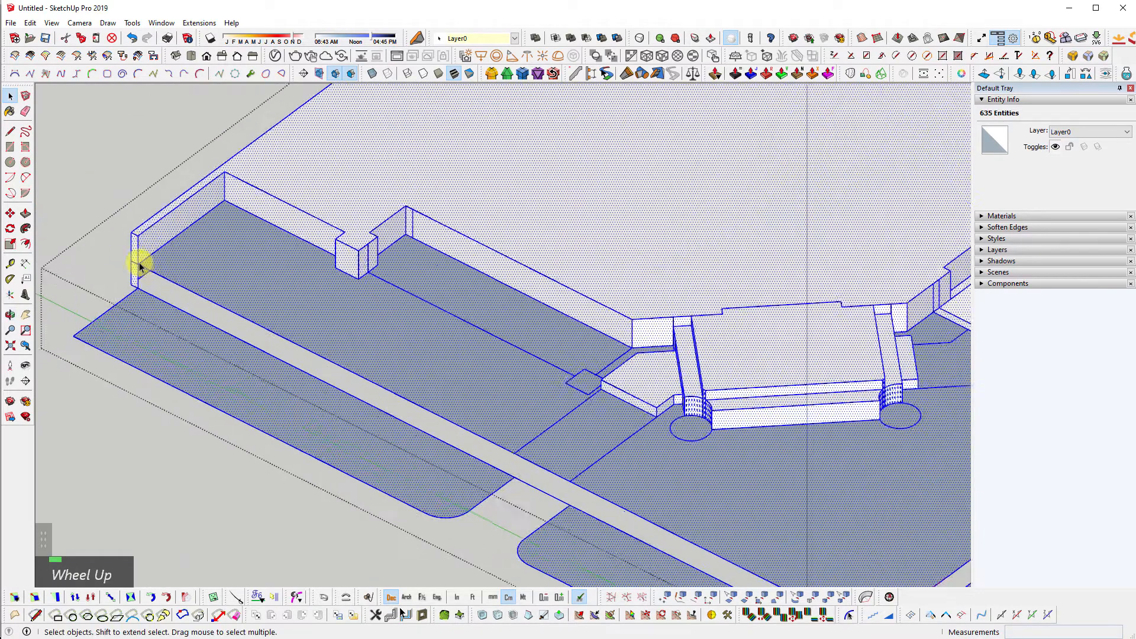
middle_drag(172, 294, 129, 203)
scroll(142, 208, up, 4)
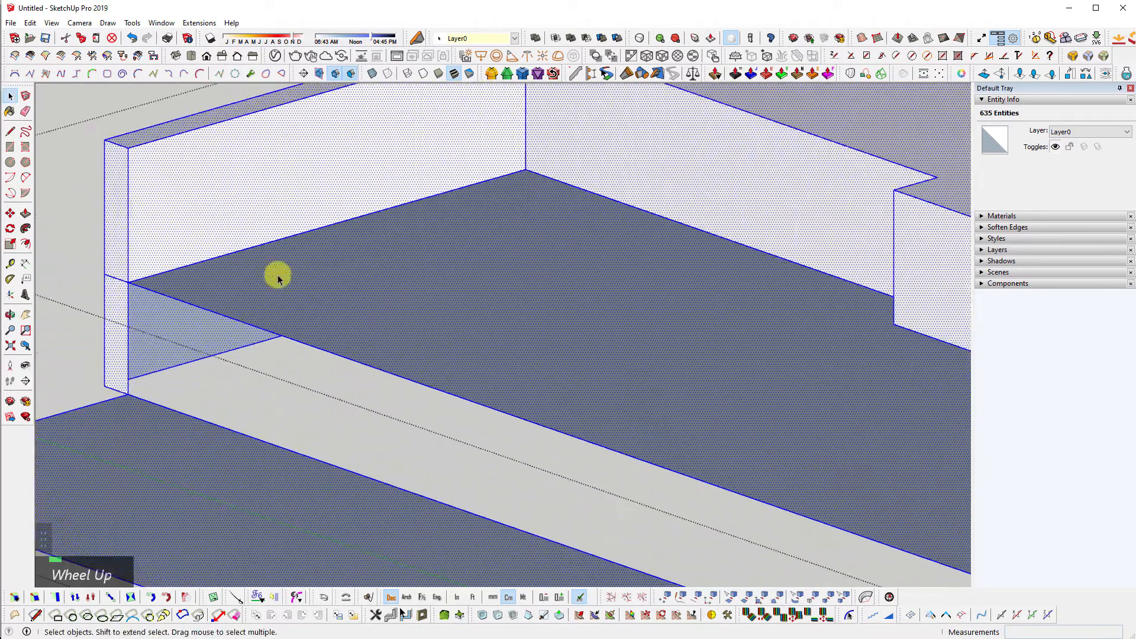
- Select the ground strip running along the green axis and place a guide line along the front bottom edge of the column base
click(320, 280)
scroll(287, 233, down, 3)
mouse_move(698, 337)
middle_down()
mouse_move(811, 416)
mouse_move(441, 283)
middle_up()
scroll(439, 282, down, 2)
scroll(439, 282, down, 2)
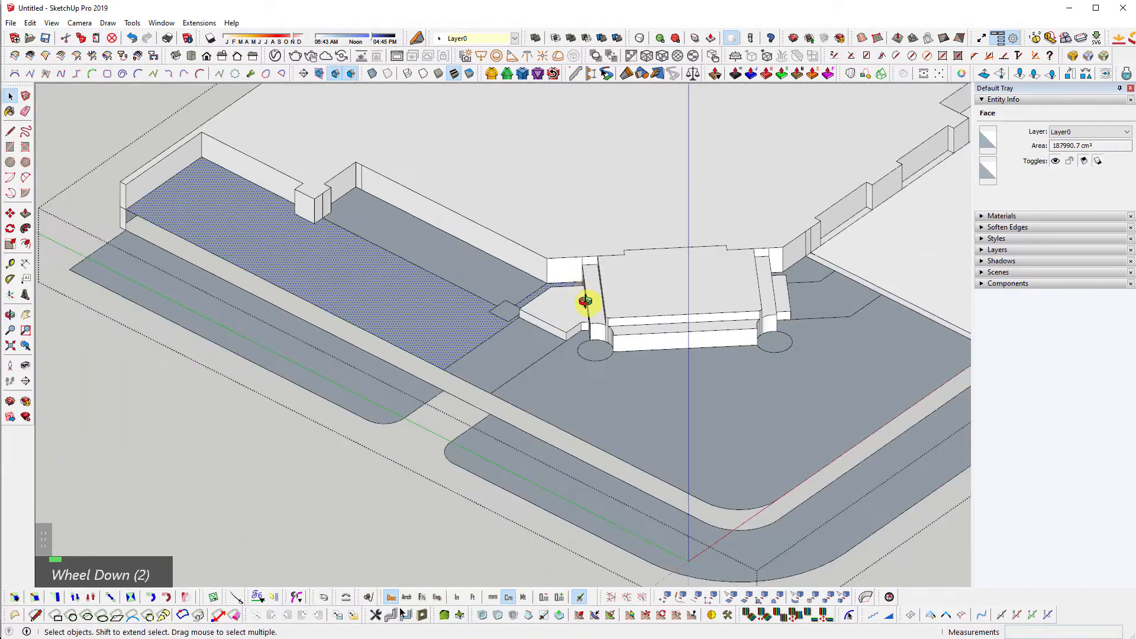
middle_drag(585, 302, 551, 342)
key(t)
scroll(266, 223, up, 4)
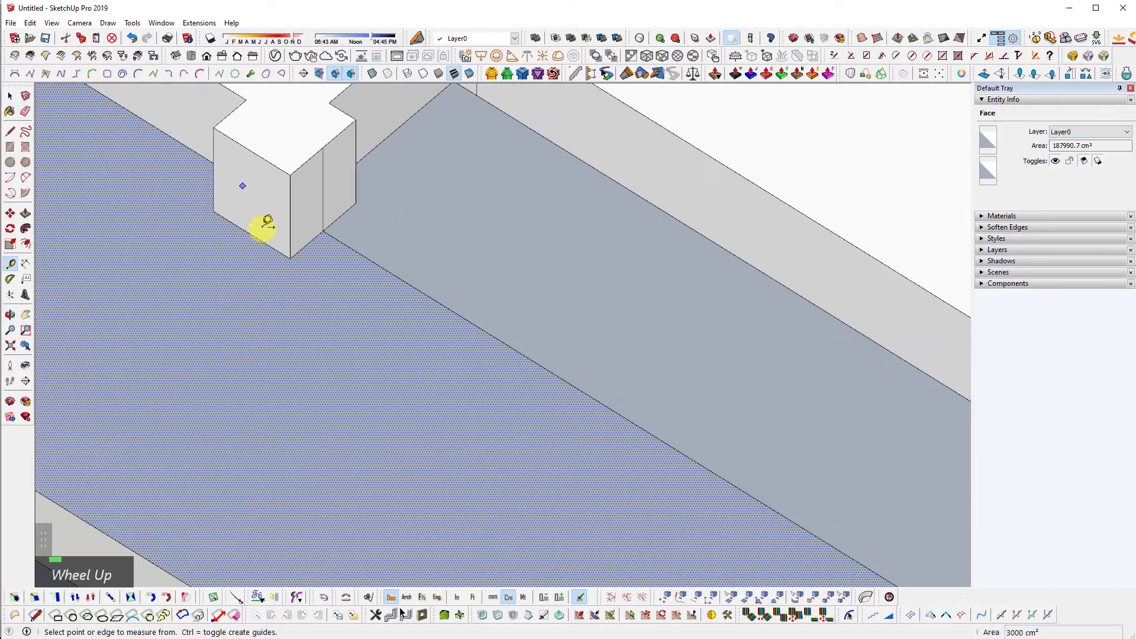
scroll(259, 228, down, 2)
double_click(253, 229)
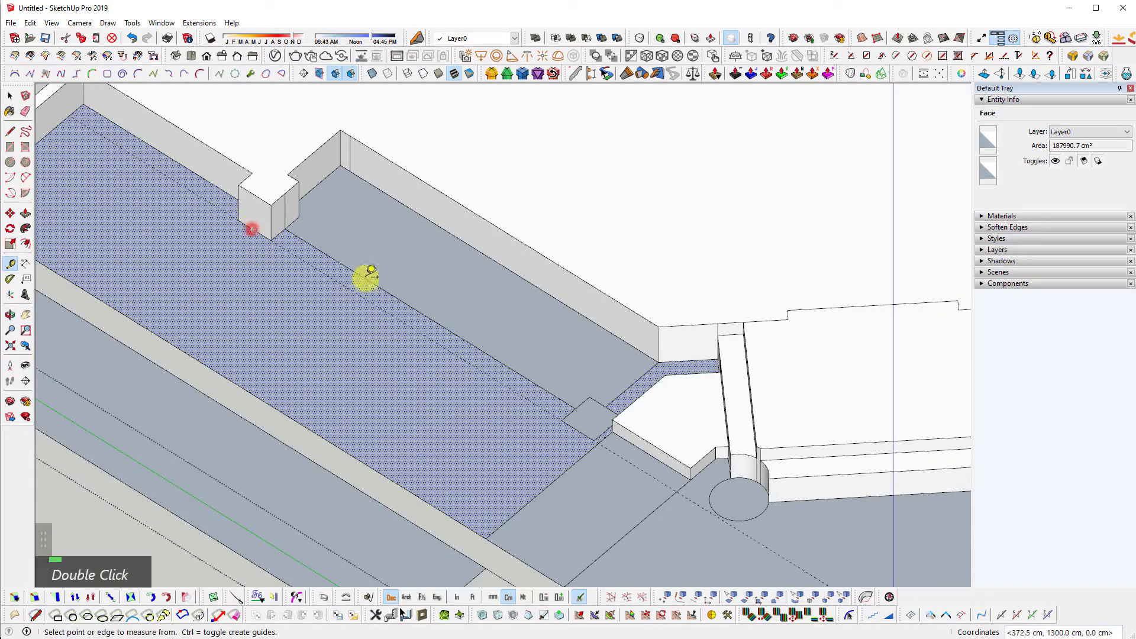
- Examine where the guide line runs past the small square, the side step and the round column bases at the entrance
scroll(379, 278, down, 3)
middle_drag(572, 331, 363, 376)
scroll(363, 376, up, 1)
mouse_move(592, 296)
shift+middle_down()
mouse_move(388, 332)
mouse_move(518, 383)
shift+middle_up()
shift+middle_drag(207, 411, 427, 416)
shift+middle_drag(510, 481, 624, 398)
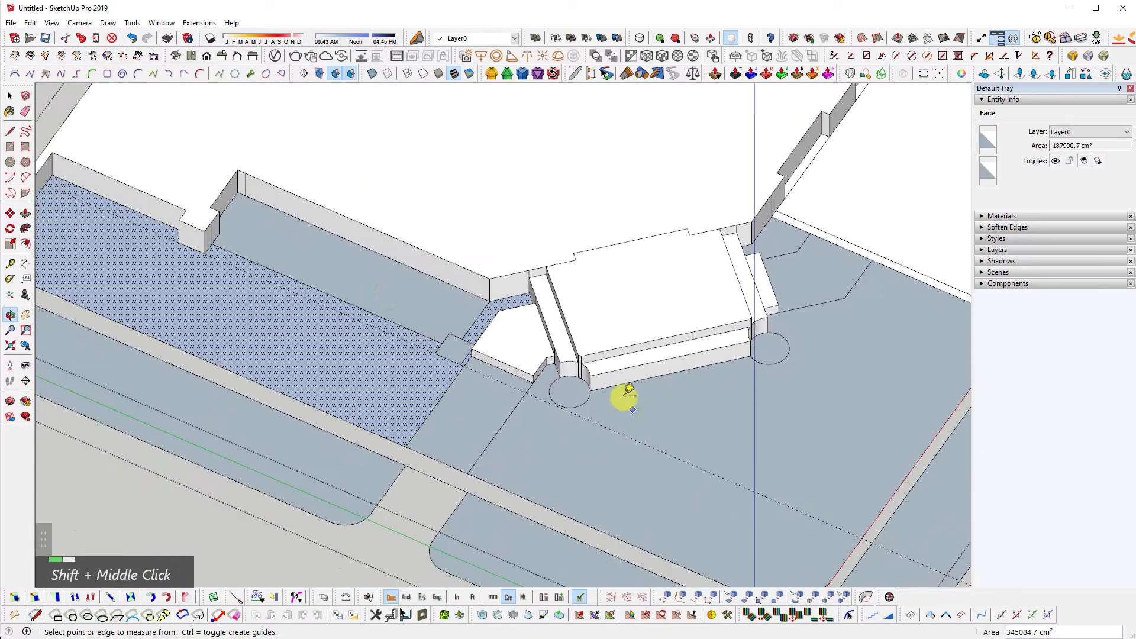
scroll(393, 355, up, 1)
scroll(571, 407, down, 3)
key(space)
middle_drag(548, 382, 607, 378)
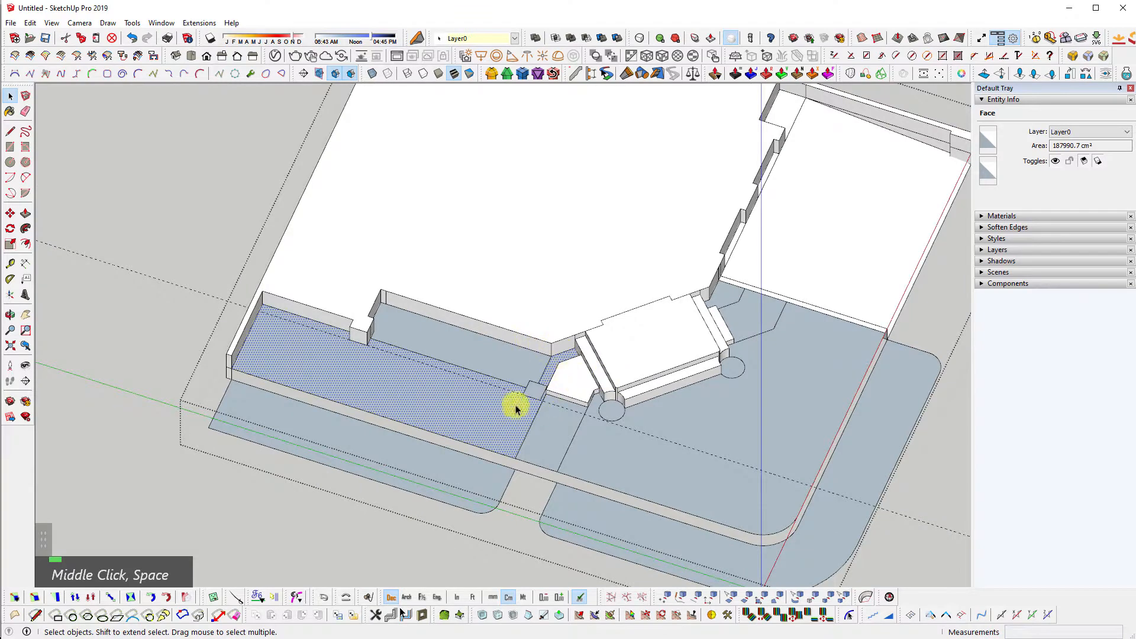
middle_drag(504, 391, 517, 424)
scroll(578, 446, up, 3)
shift+middle_drag(578, 447, 482, 398)
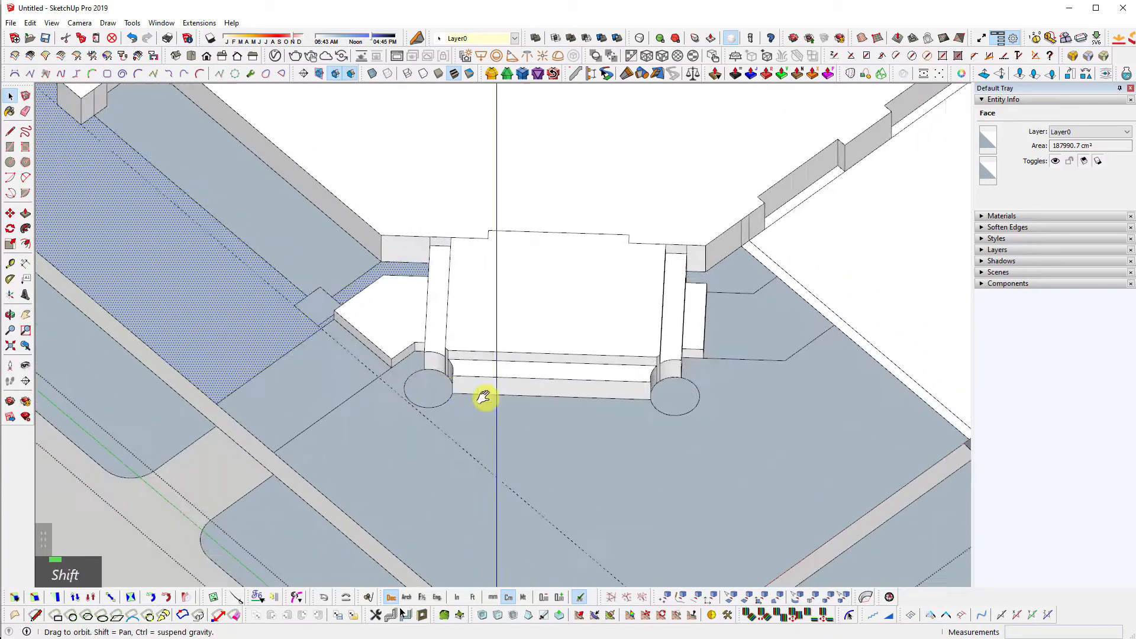
shift+middle_drag(113, 202, 299, 294)
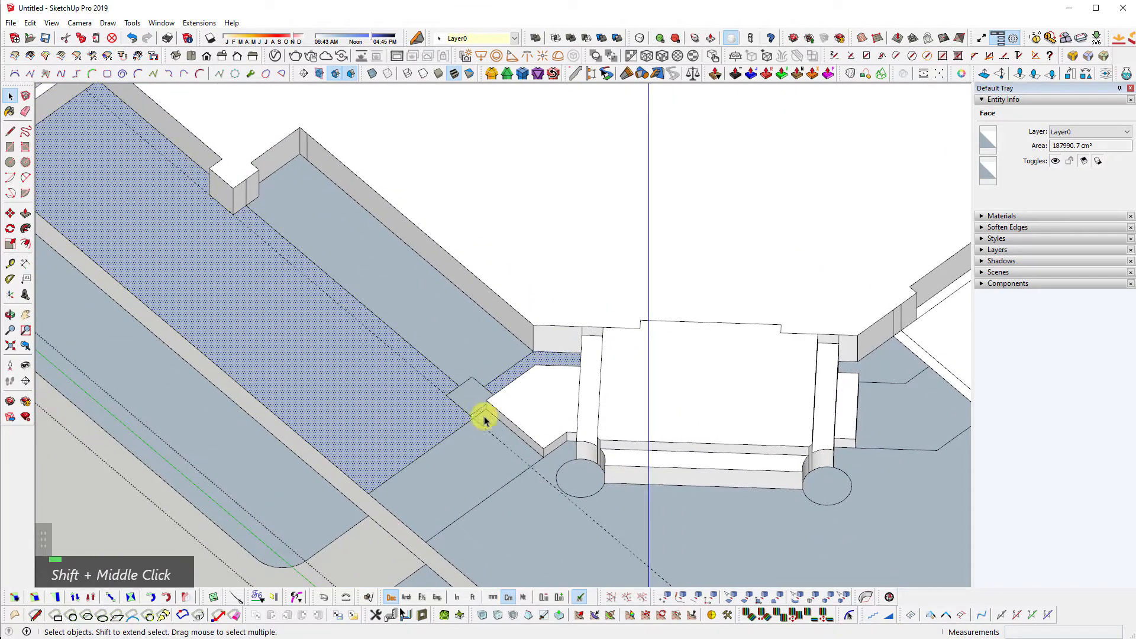
mouse_move(665, 504)
shift+middle_down()
mouse_move(703, 456)
mouse_move(614, 392)
shift+middle_up()
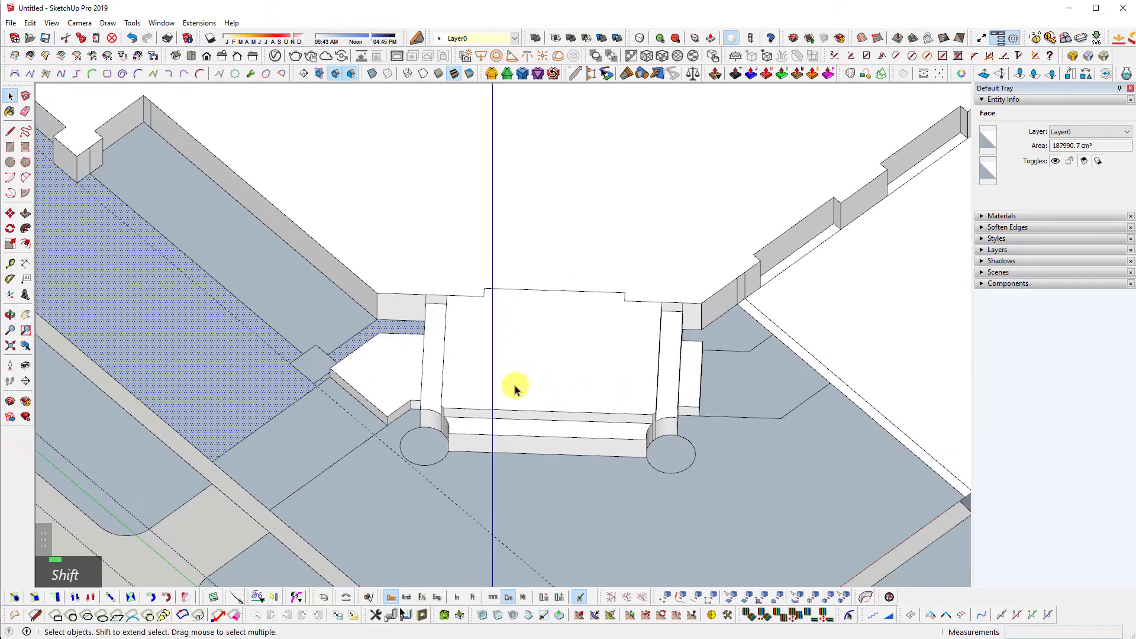
scroll(389, 408, up, 2)
- Try to mirror the guide line across the entrance platform to the other side of the building
click(433, 404)
mouse_move(403, 426)
middle_down()
mouse_move(610, 412)
mouse_move(621, 477)
middle_up()
right_click(508, 520)
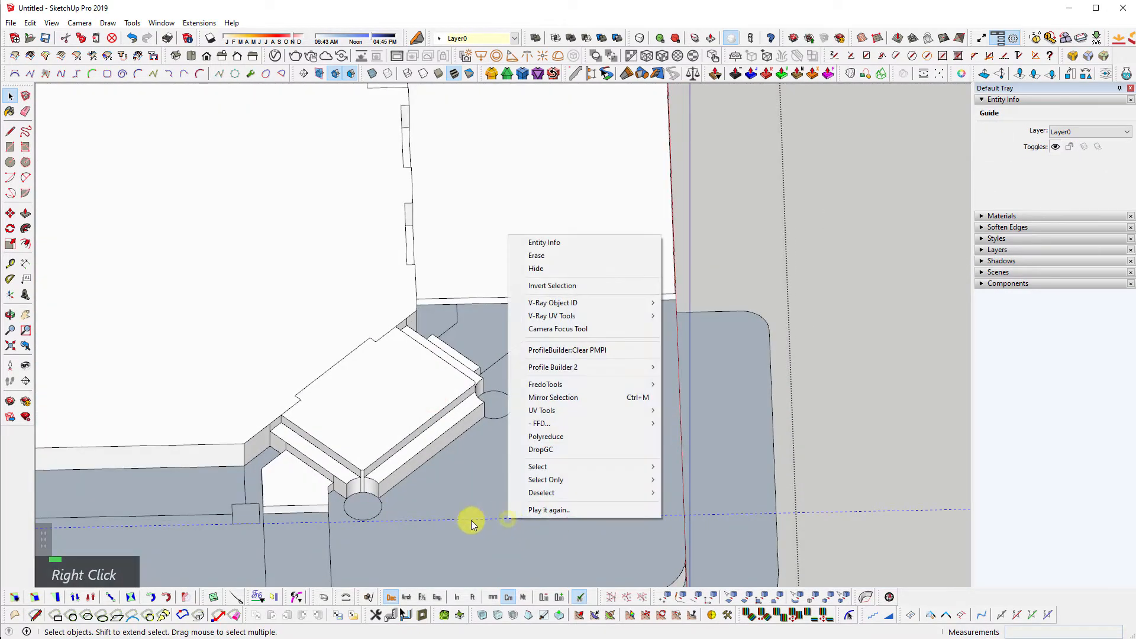
scroll(470, 519, down, 2)
middle_drag(487, 497, 160, 561)
scroll(152, 374, up, 2)
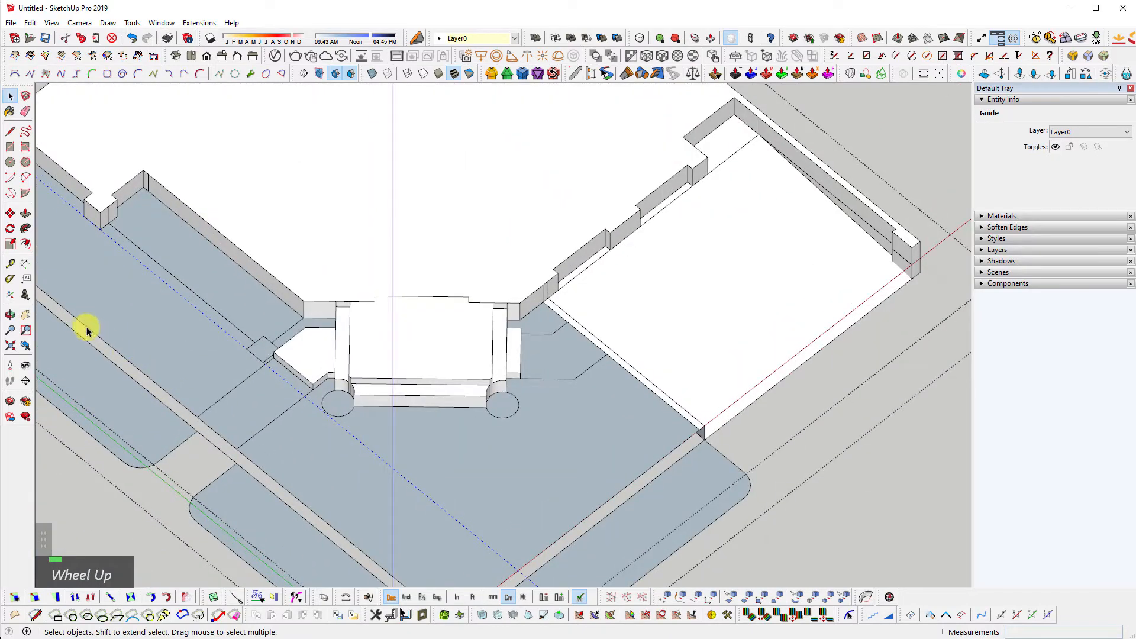
middle_drag(164, 395, 410, 398)
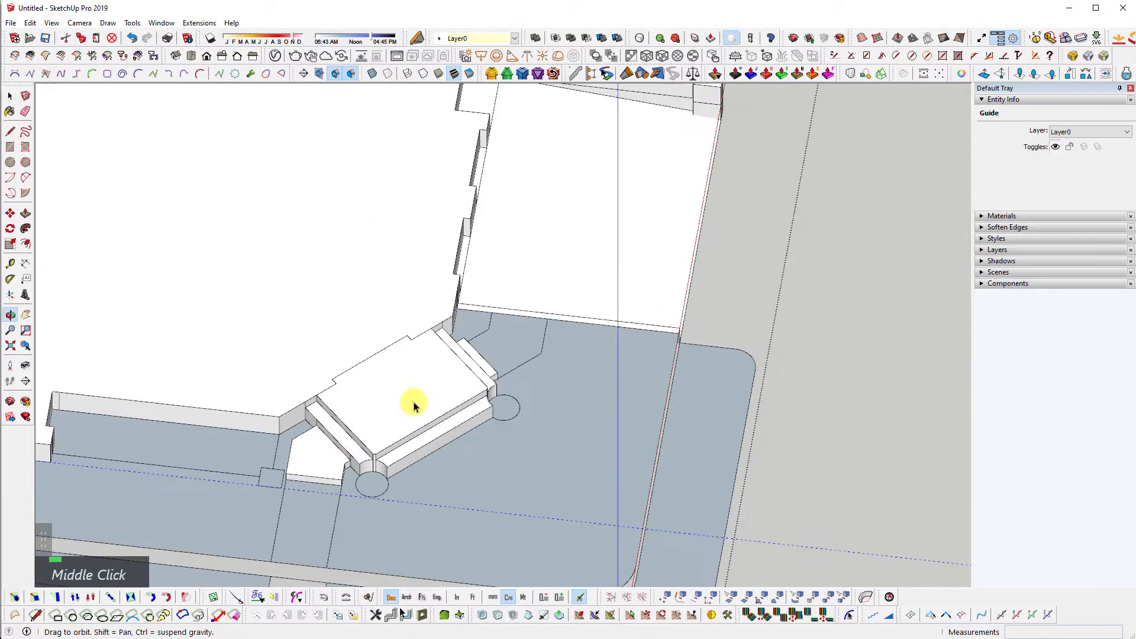
right_click(459, 512)
click(554, 392)
middle_drag(554, 392, 363, 418)
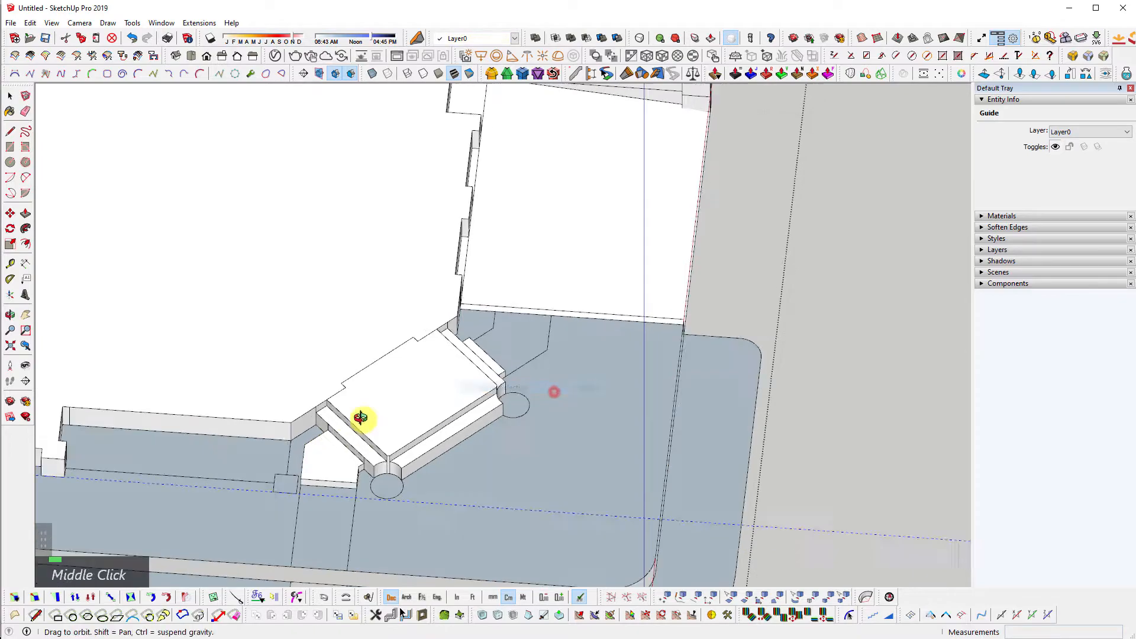
scroll(558, 379, up, 3)
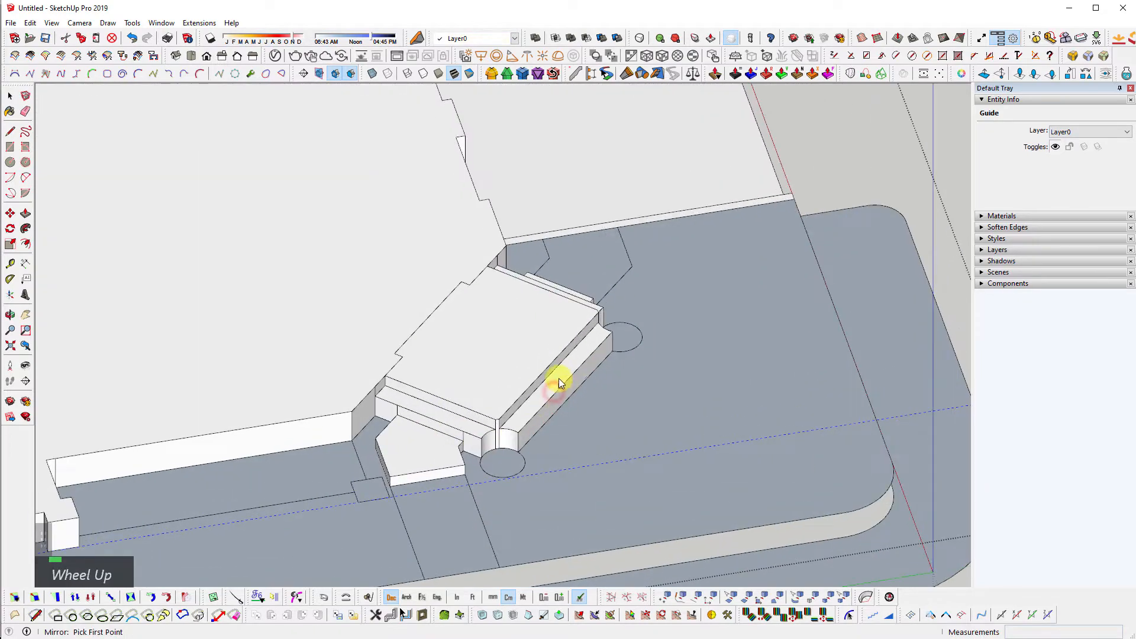
click(540, 313)
click(608, 350)
middle_drag(754, 366, 746, 401)
scroll(703, 341, down, 2)
middle_drag(703, 341, 620, 284)
key(shift+t)
key(Delete)
scroll(598, 309, up, 3)
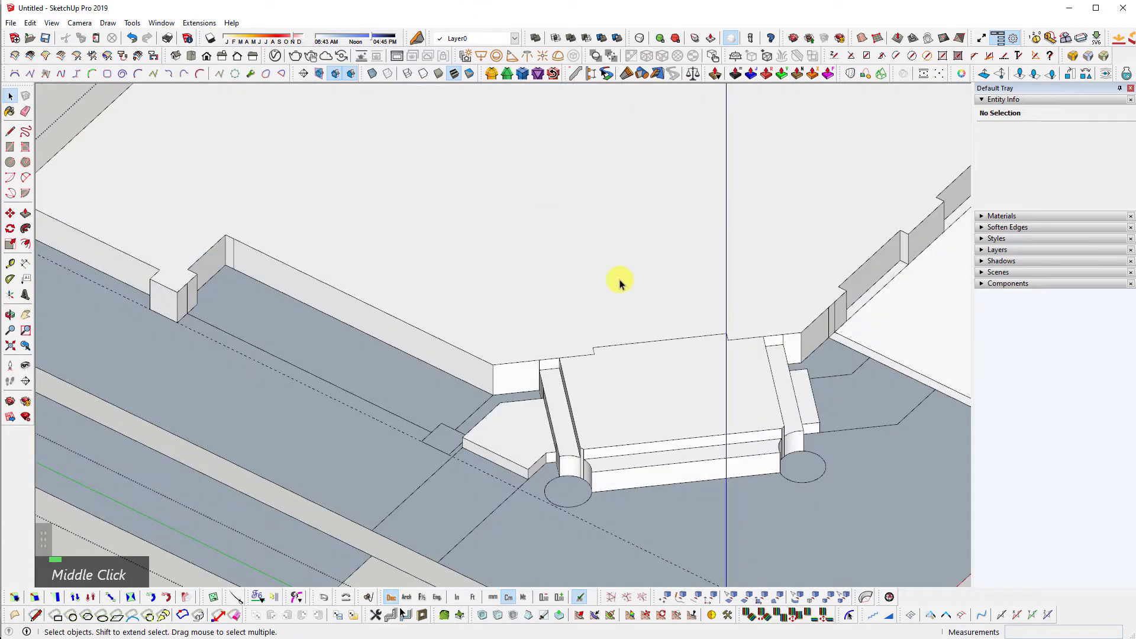
- Measure along the entrance division line from the ground's outer edge to the guide line, and undo the dimension and guide line
shift+middle_drag(724, 506, 572, 411)
key(l)
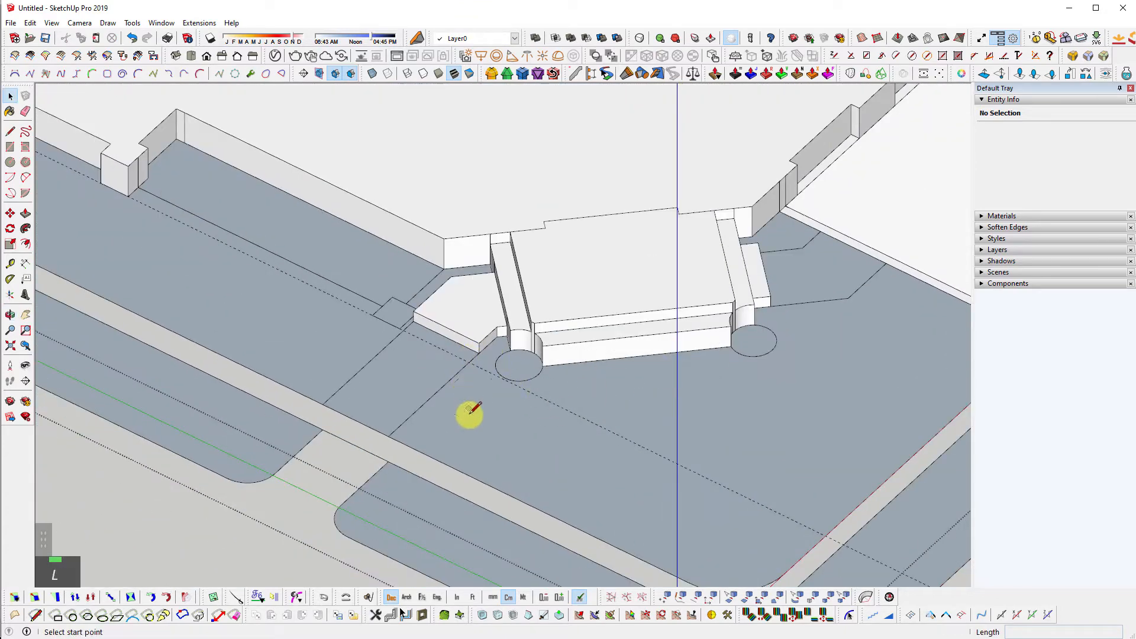
key(d)
click(389, 437)
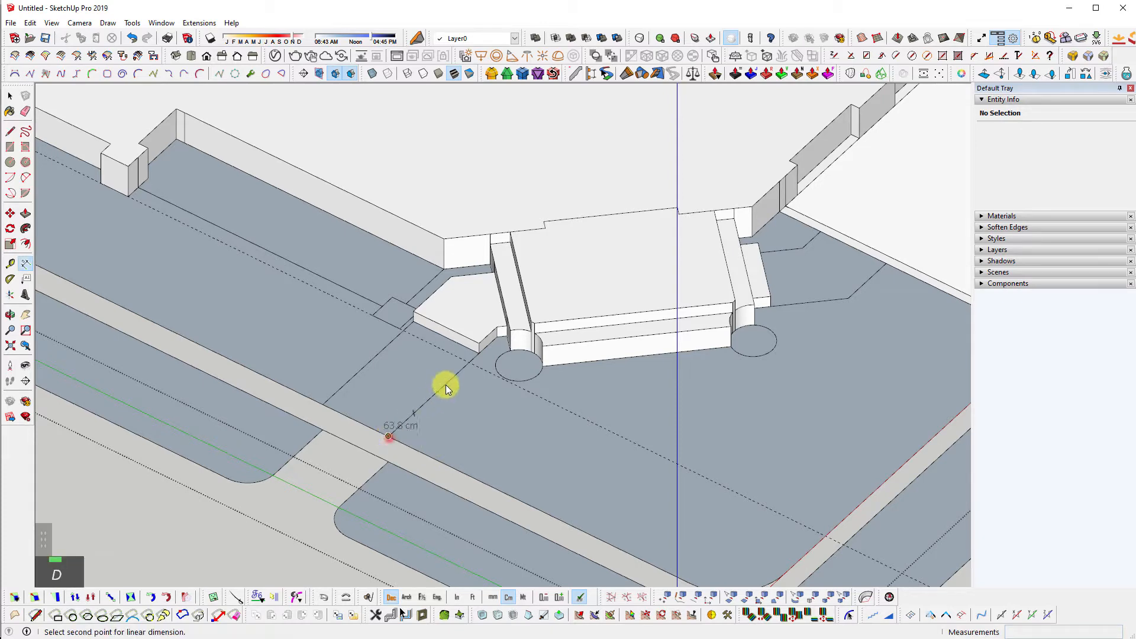
click(469, 362)
scroll(531, 394, up, 2)
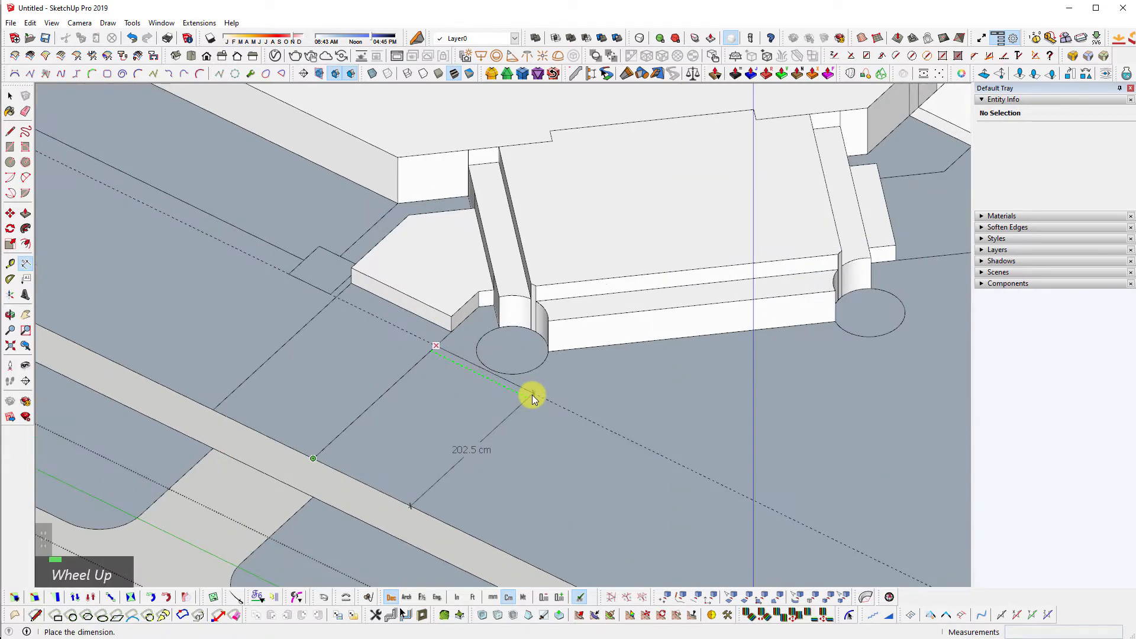
scroll(532, 395, down, 2)
key(ctrl+z)
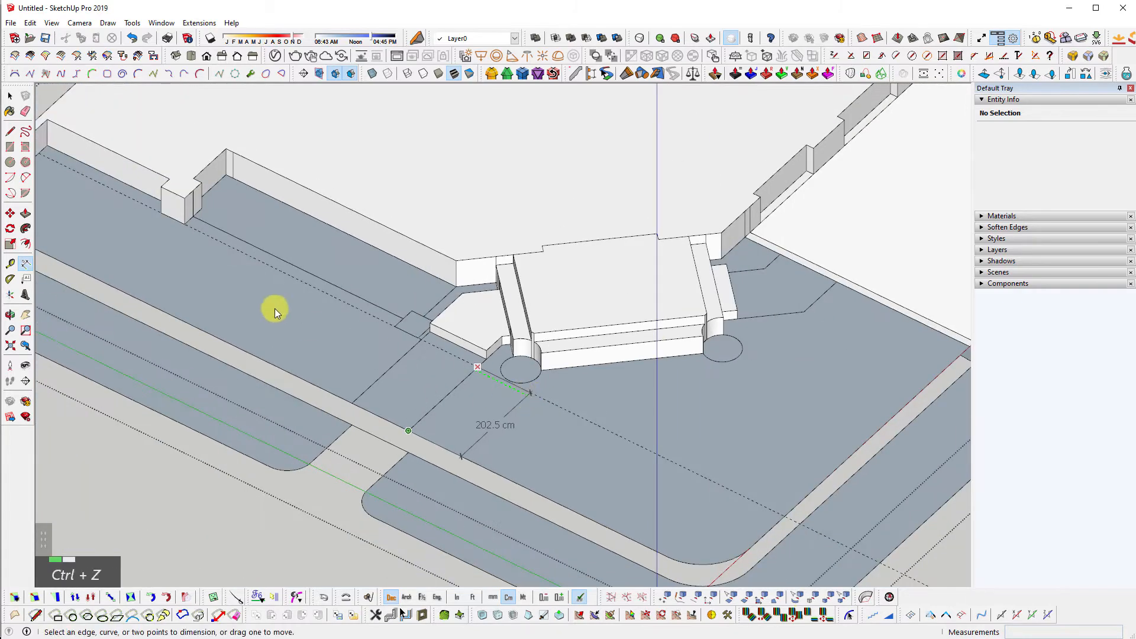
ctrl+middle_click(510, 406)
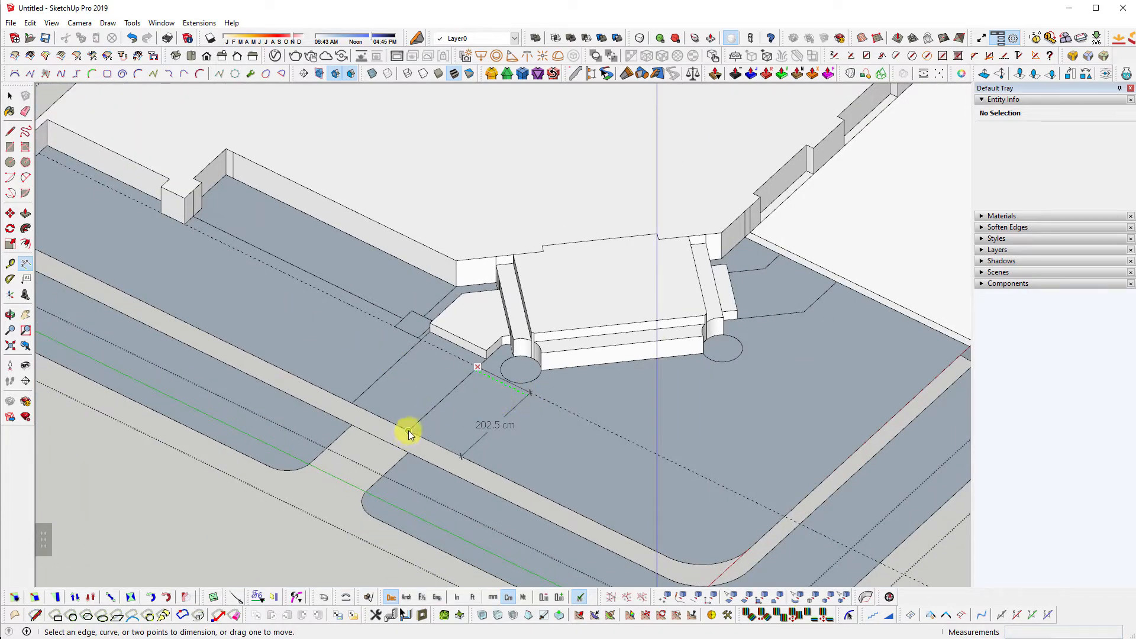
key(space)
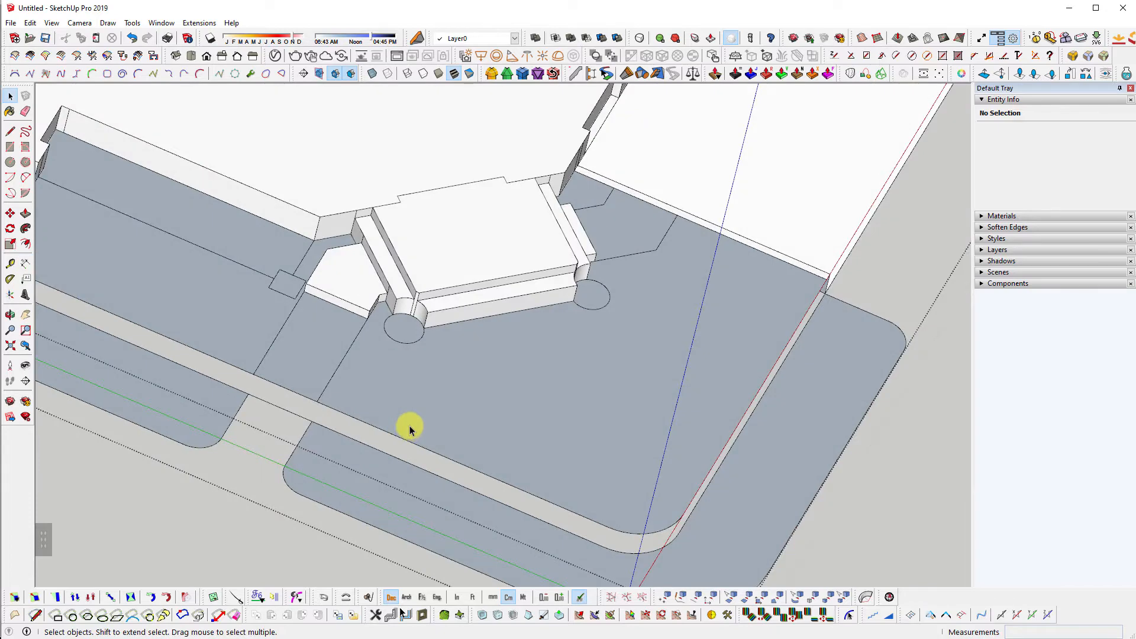
- Offset the ground's outer edges along both sides, including the rounded corner, inward by 200 cm
shift+middle_drag(350, 347, 398, 406)
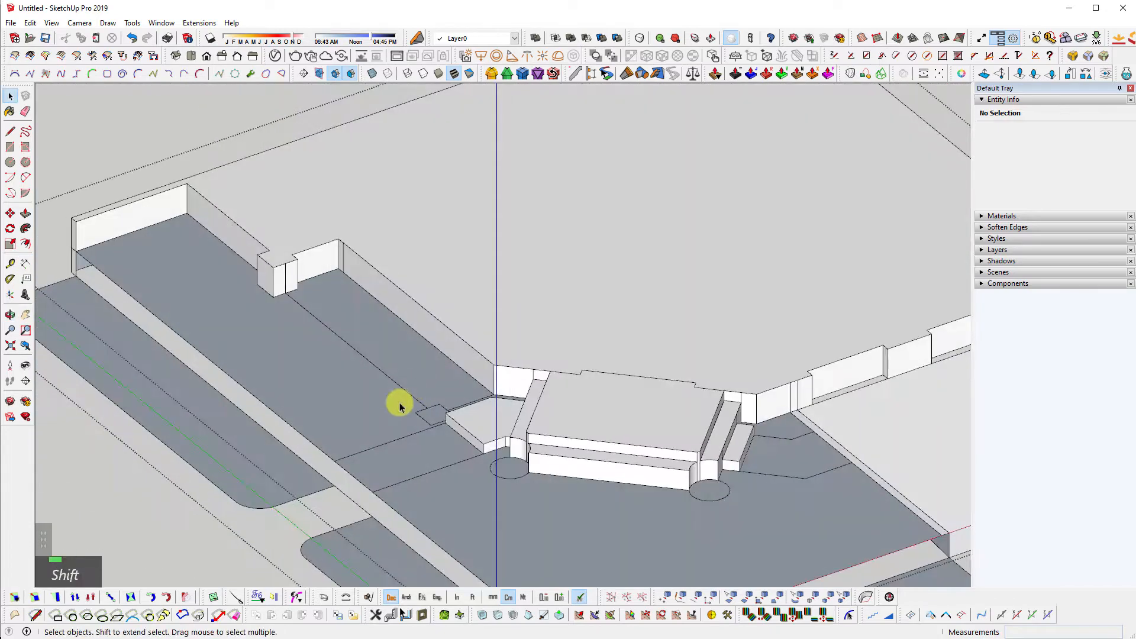
scroll(402, 438, up, 2)
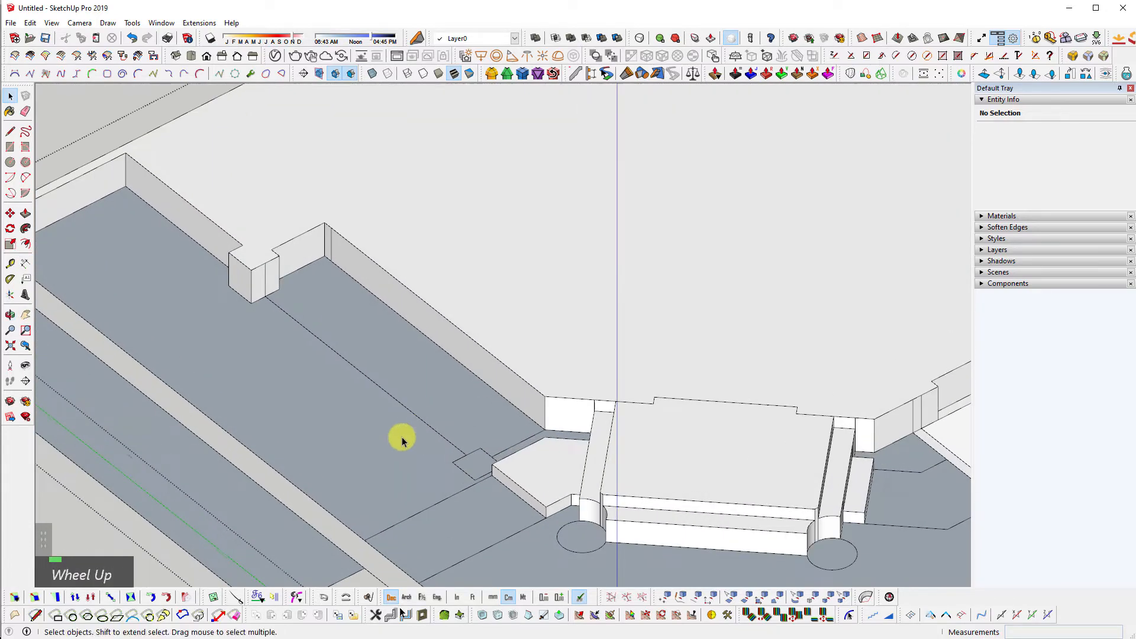
scroll(339, 464, down, 2)
shift+middle_drag(340, 464, 345, 375)
key(space)
scroll(381, 401, down, 1)
double_click(384, 402)
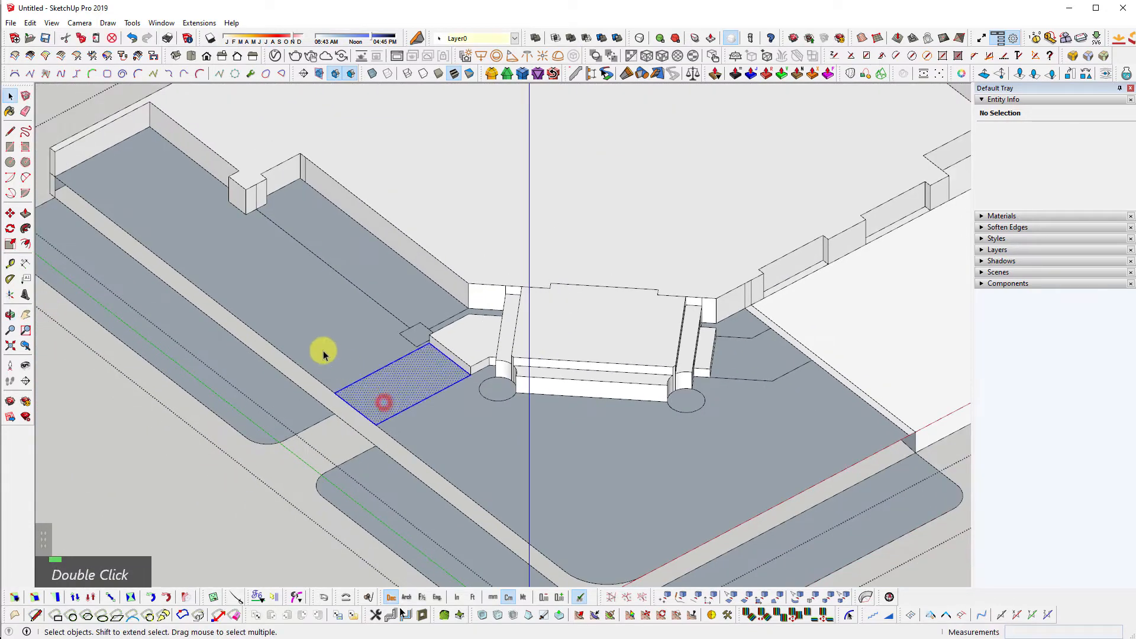
click(317, 379)
ctrl+click(337, 395)
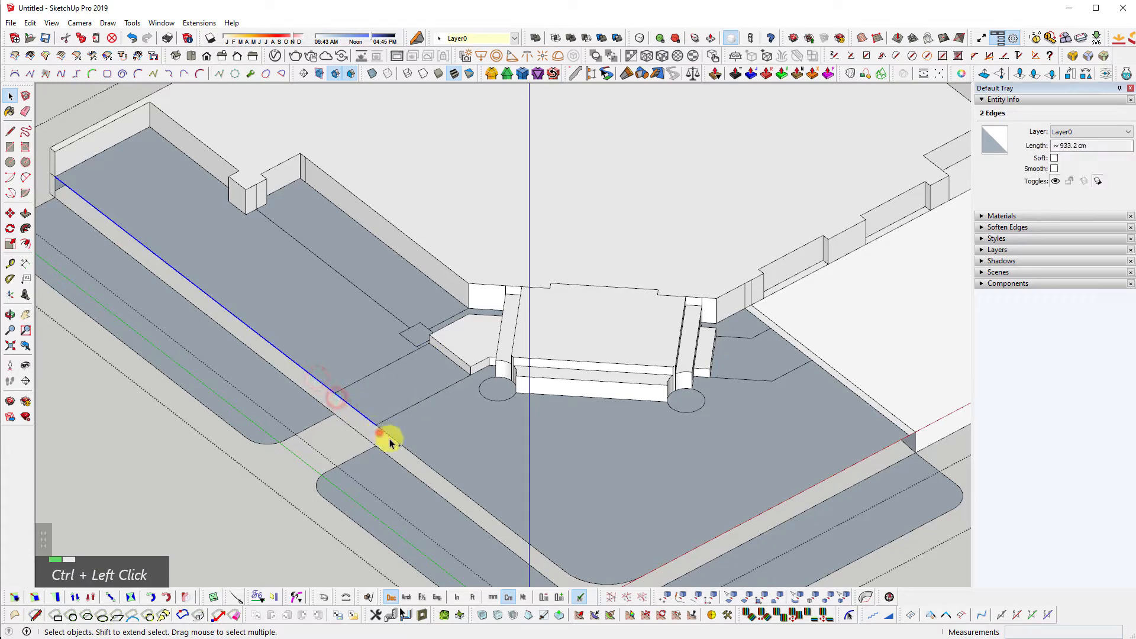
ctrl+click(623, 586)
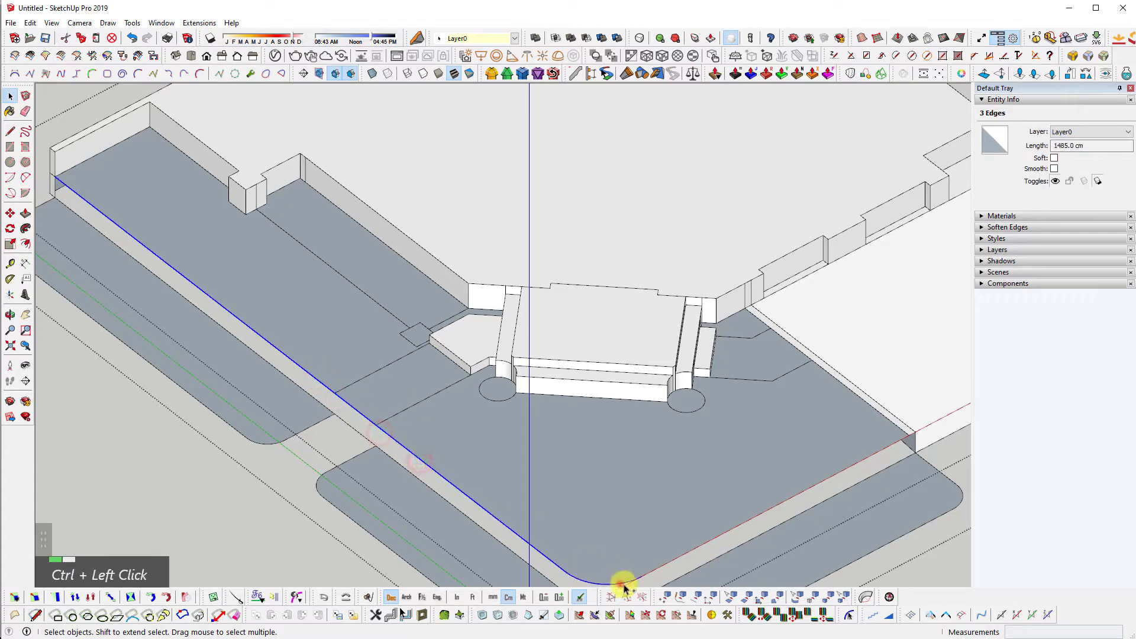
ctrl+click(659, 573)
shift+middle_drag(921, 495, 837, 418)
key(f)
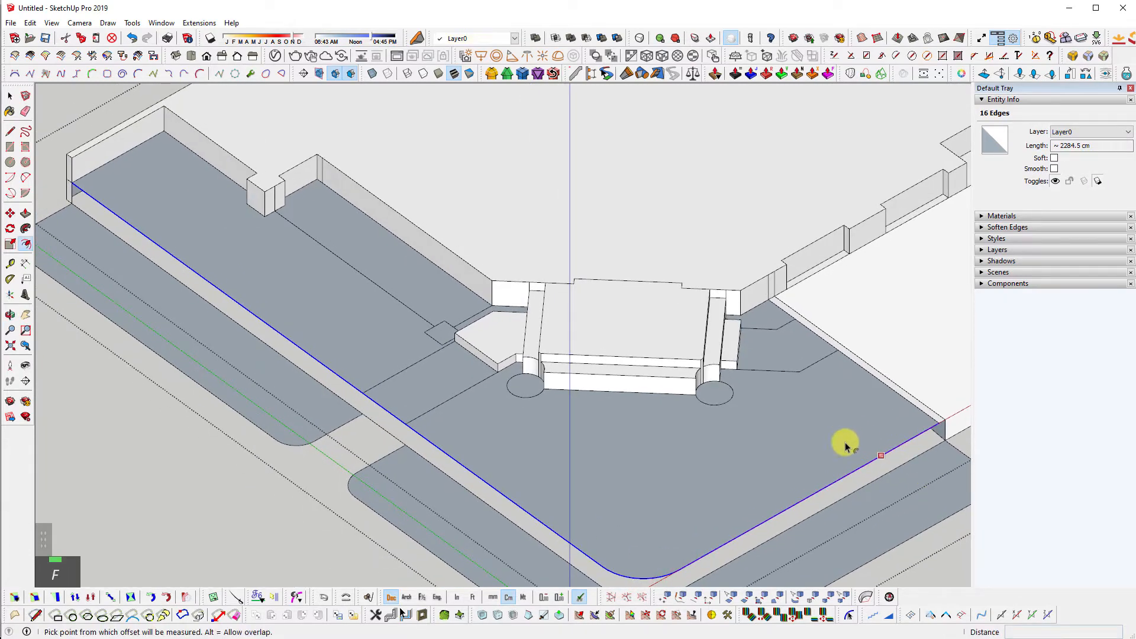
click(845, 445)
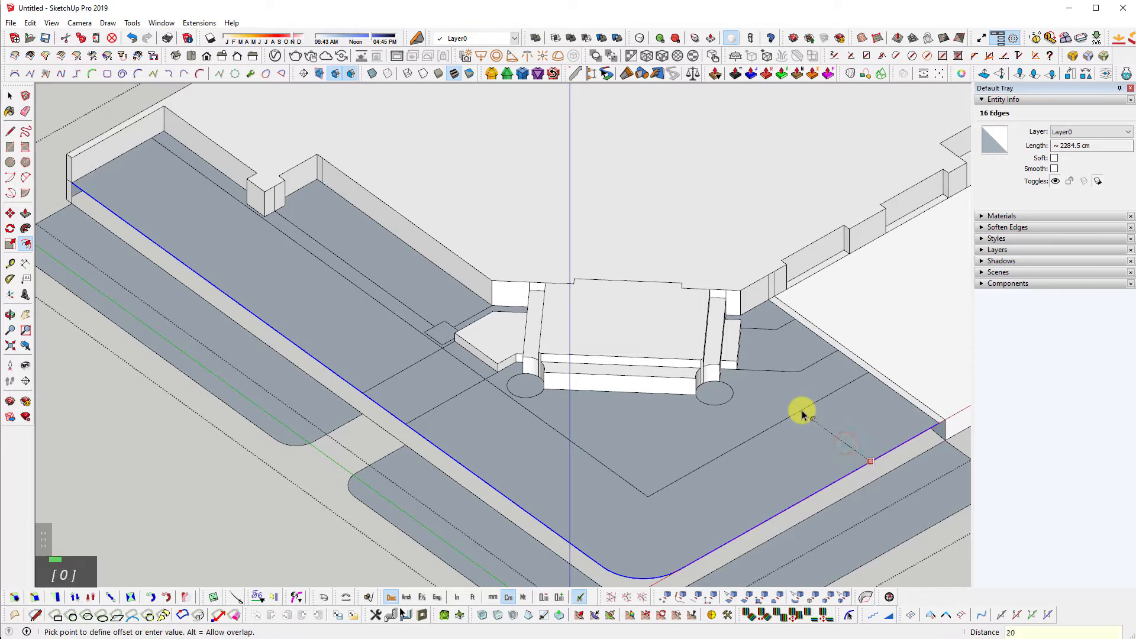
text(200)
key(Return)
middle_click(411, 370)
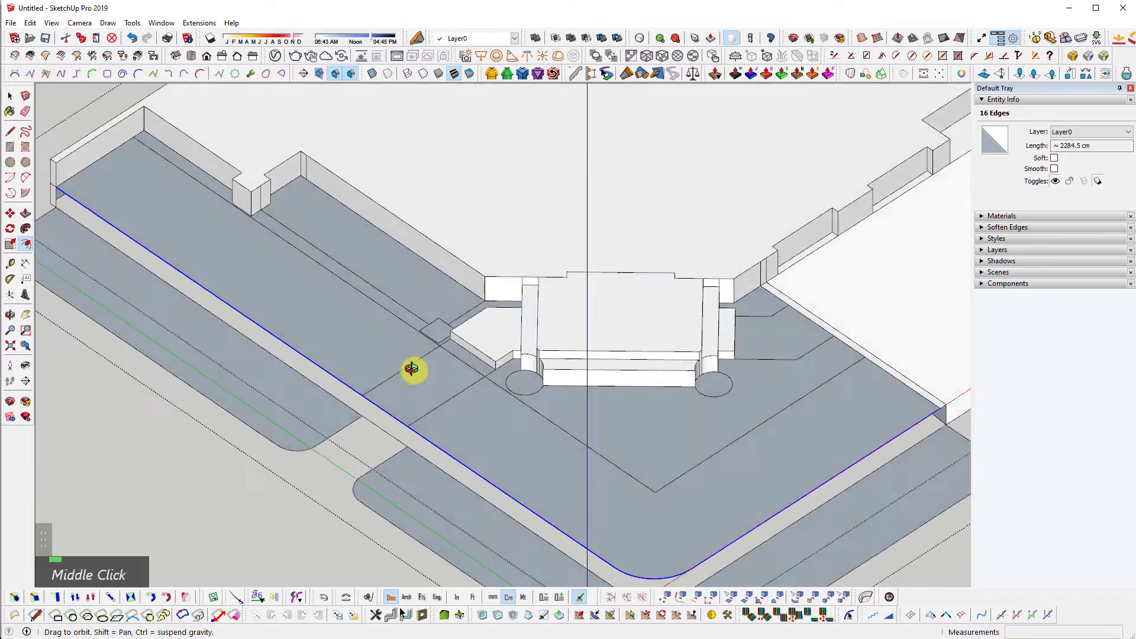
- Delete the ground face and its outer edge between the new offset line and the raised edge, on the long green axis side
scroll(364, 327, up, 5)
scroll(517, 358, down, 1)
scroll(523, 360, down, 3)
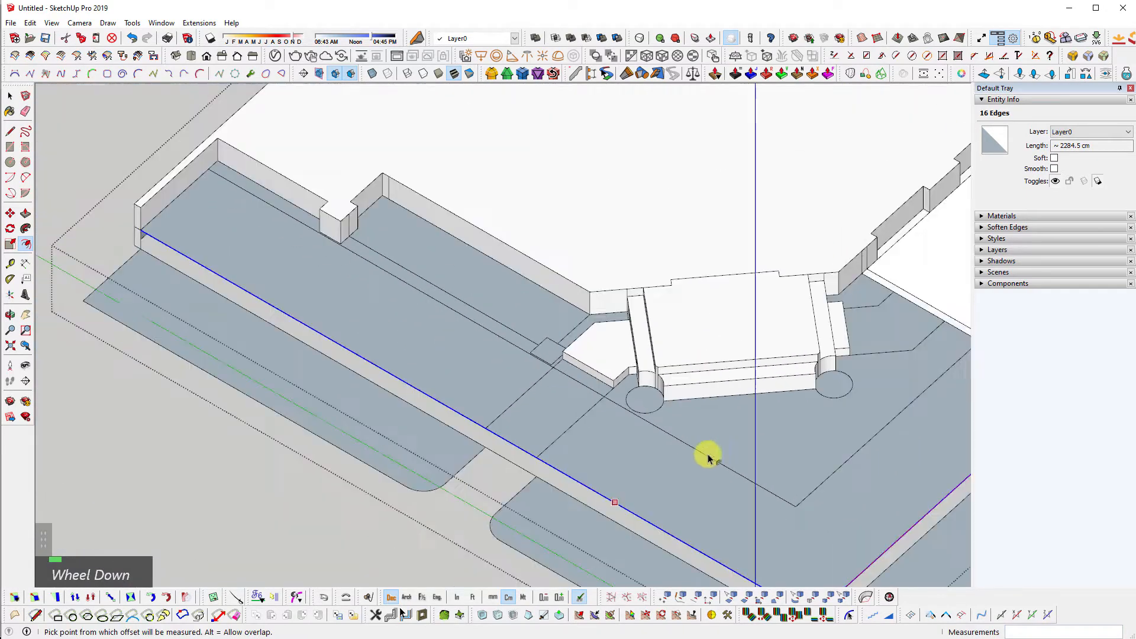
shift+middle_drag(324, 376, 449, 472)
scroll(367, 402, up, 3)
key(space)
shift+click(372, 406)
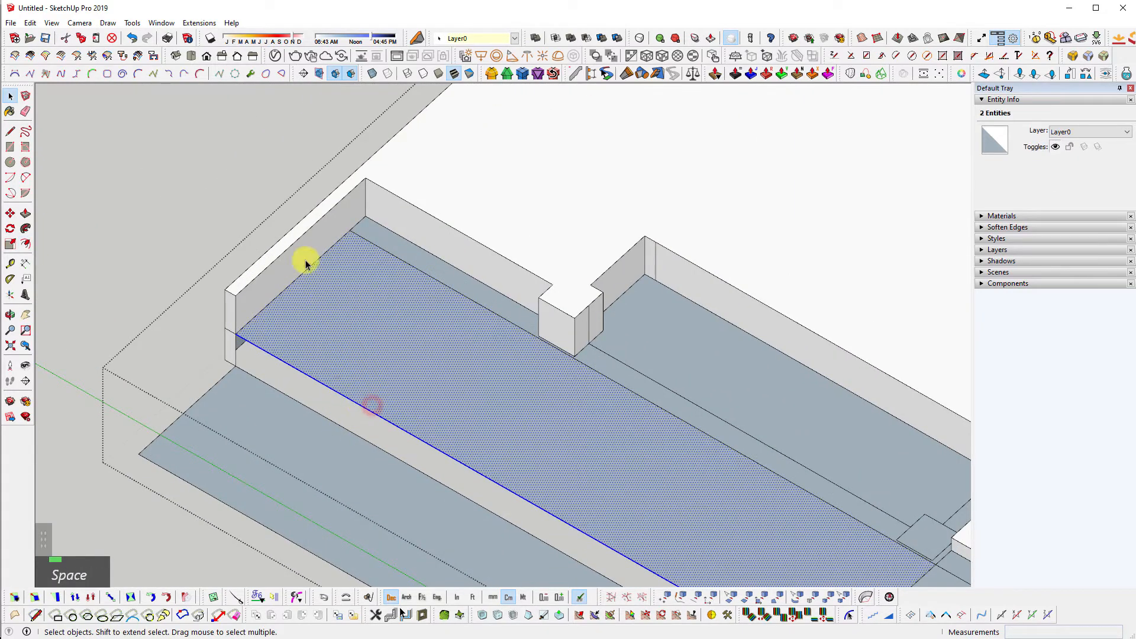
scroll(304, 259, down, 2)
key(e)
middle_drag(380, 324, 279, 274)
- Extrude the 200 cm edge at the base of the end wall down 50 cm as a vertical face, and reverse that face
scroll(277, 242, up, 3)
scroll(276, 240, up, 1)
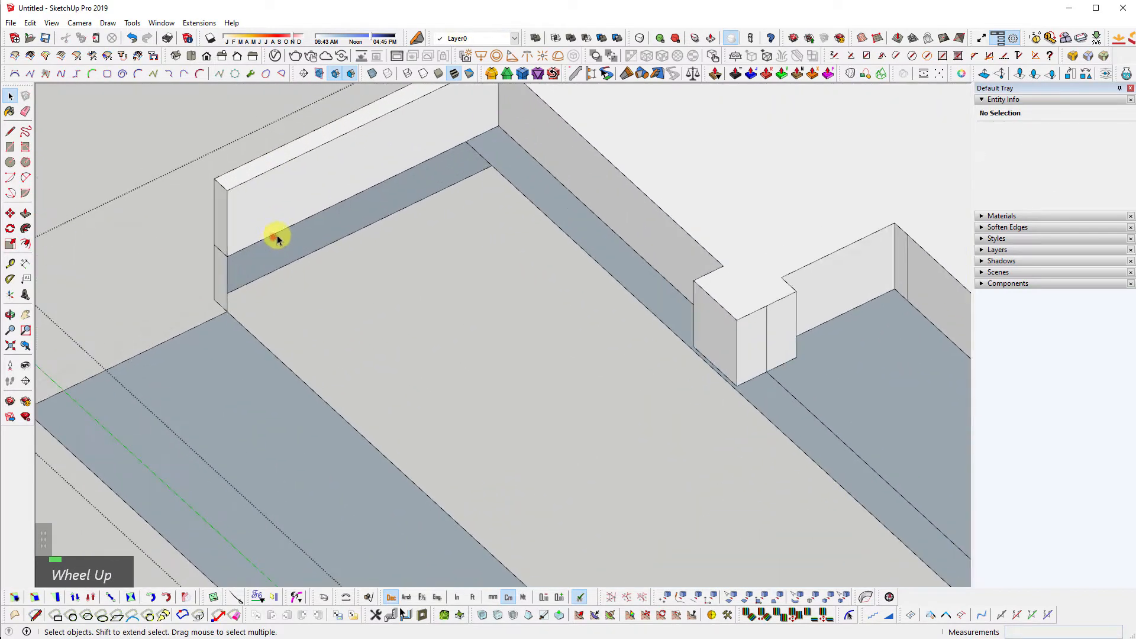
click(277, 236)
key(ctrl+e)
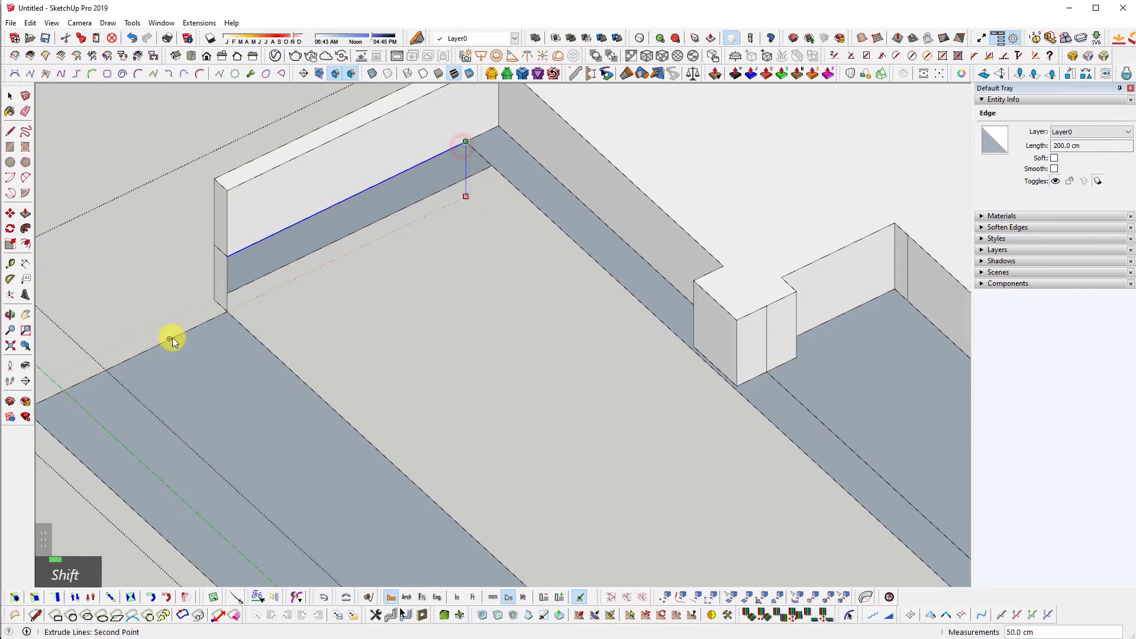
shift+click(230, 316)
key(space)
click(246, 277)
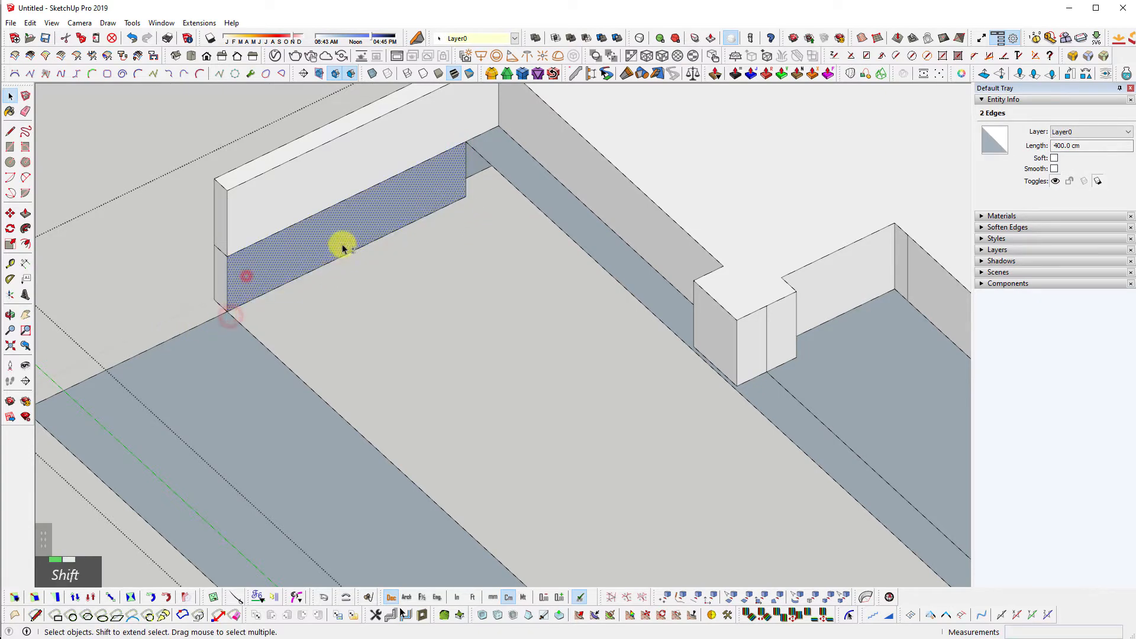
key(shift+d)
middle_drag(399, 219, 242, 140)
scroll(299, 201, up, 3)
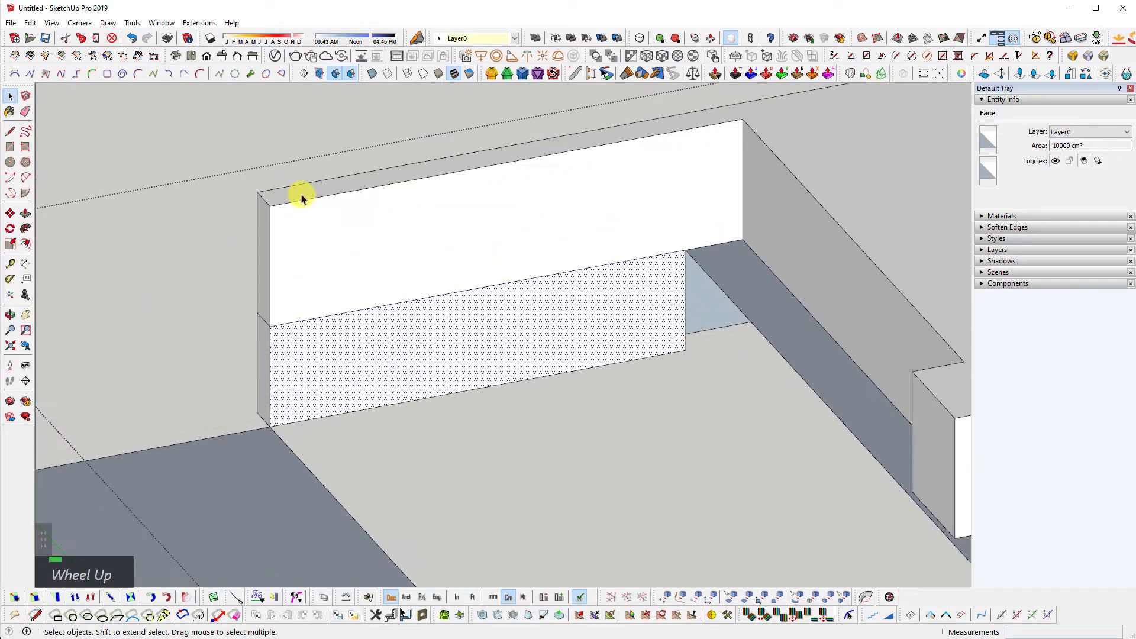
click(11, 178)
scroll(278, 408, up, 1)
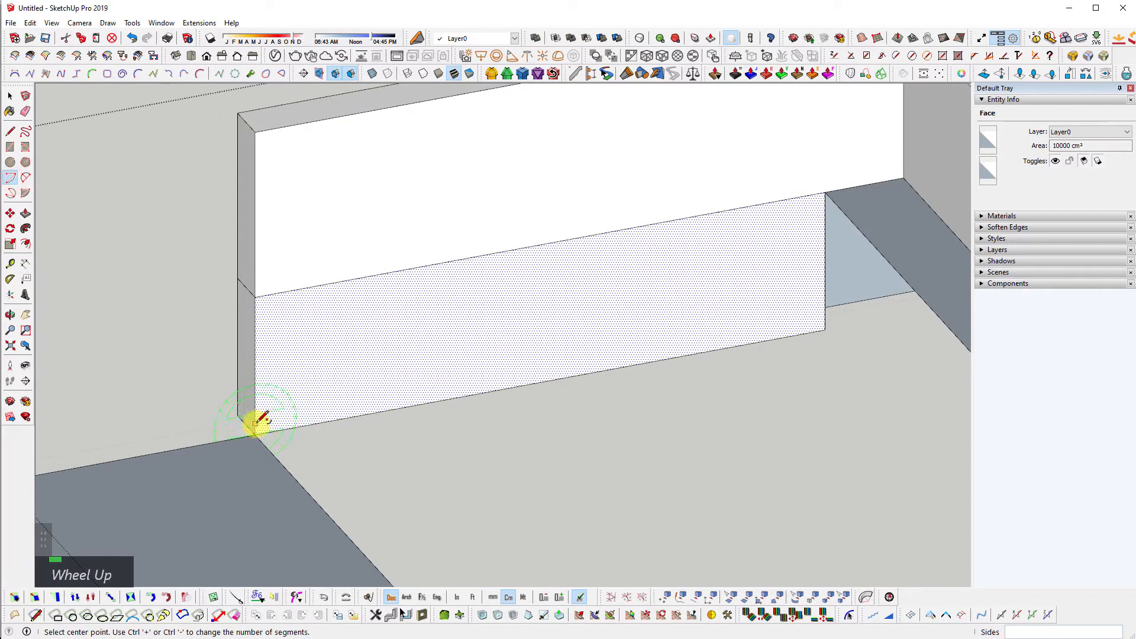
key(space)
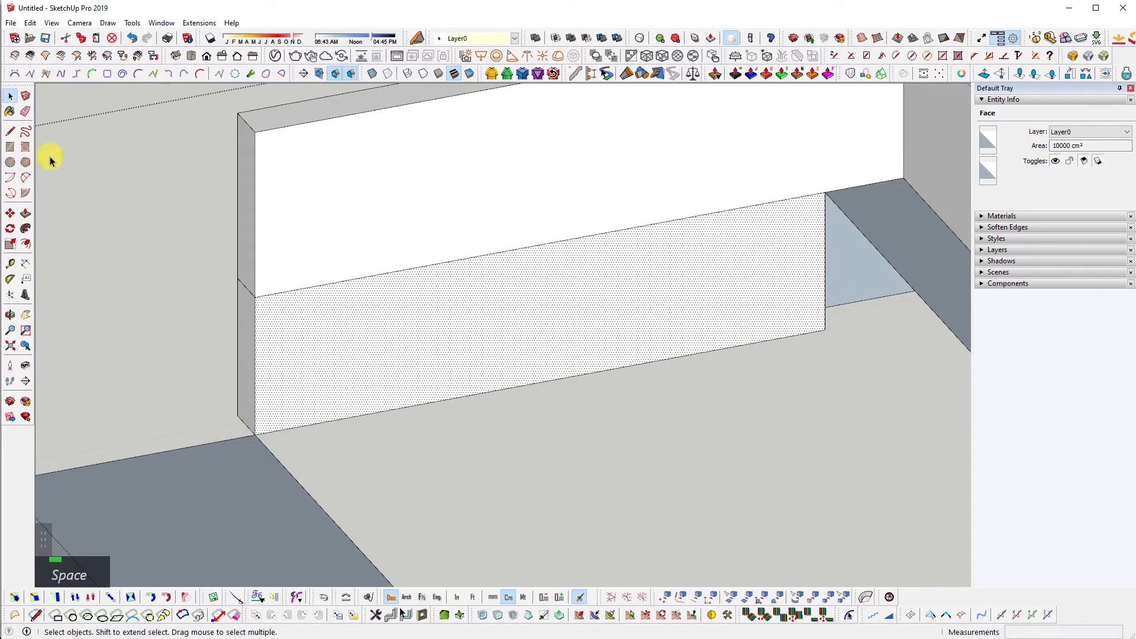
click(10, 180)
click(256, 435)
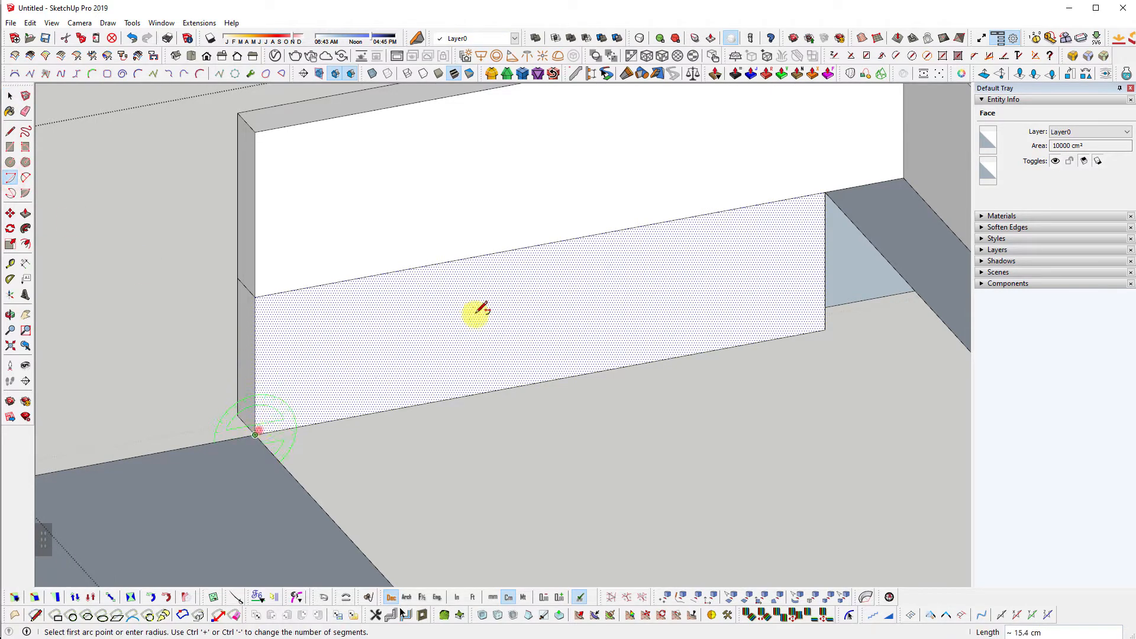
click(825, 193)
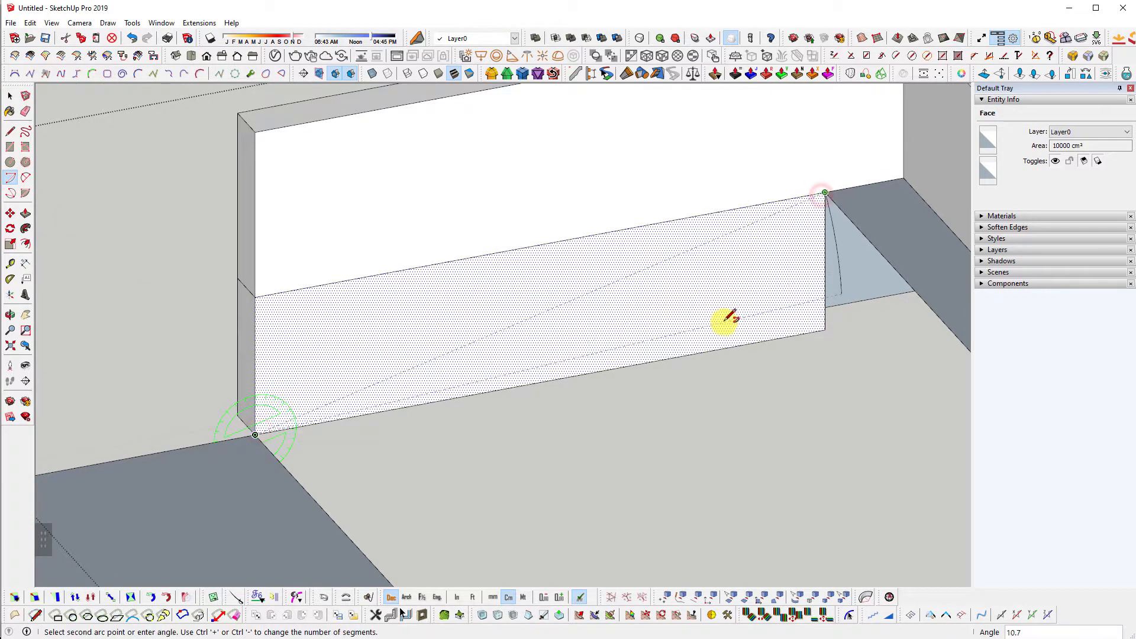
key(Escape)
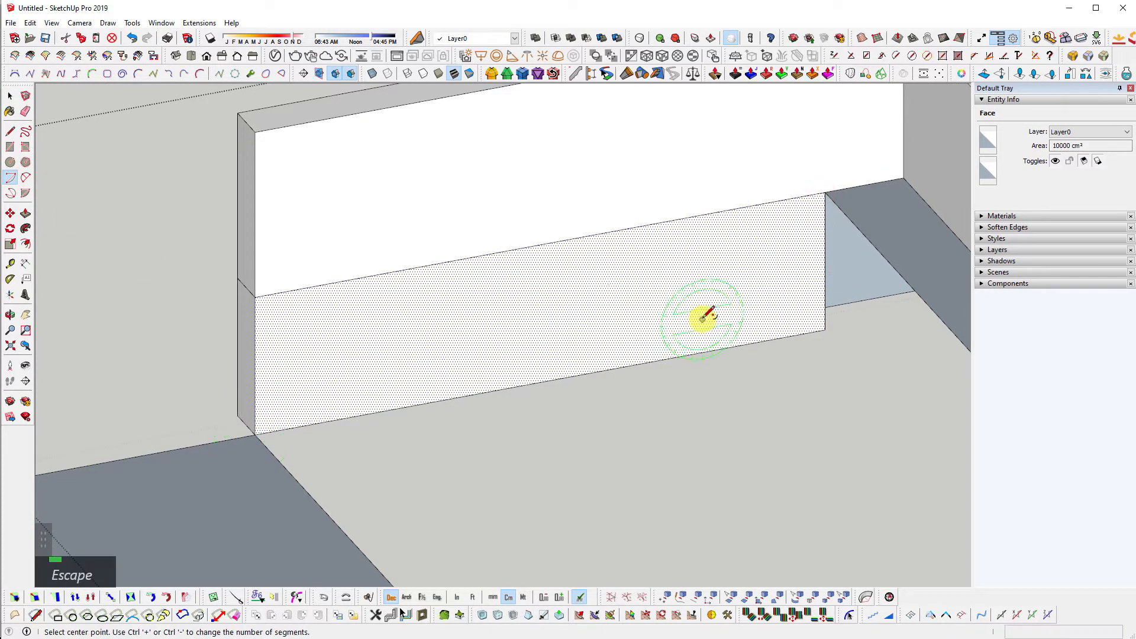
- Draw a two-point arc across the vertical face from its lower outer corner to its upper inner corner, with an upward bulge of 9.9 cm
click(25, 179)
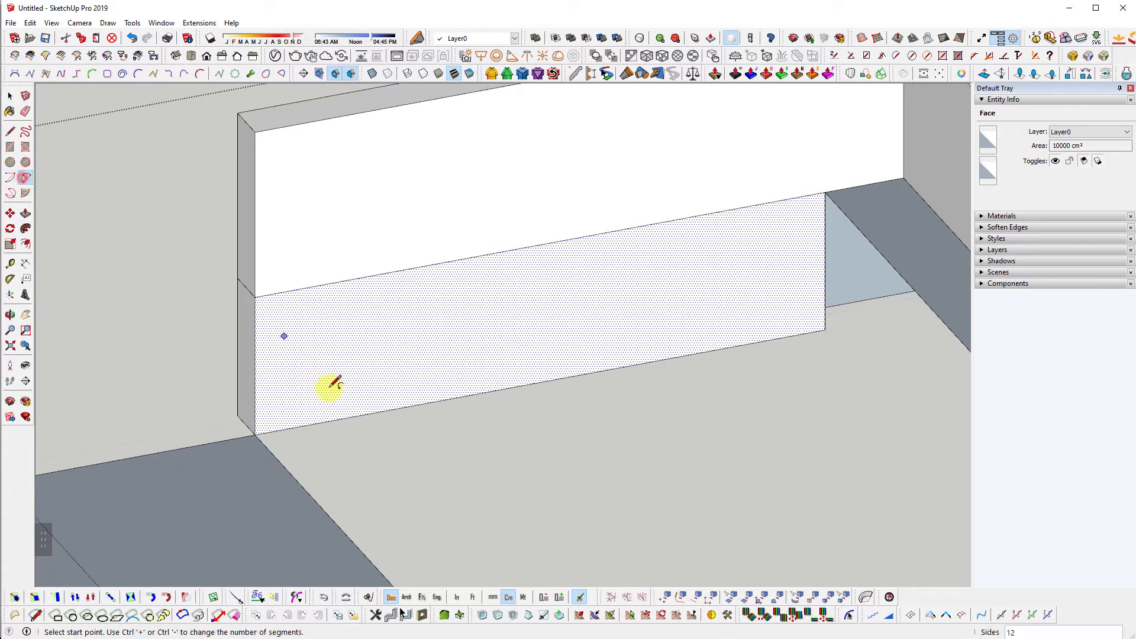
click(255, 434)
click(825, 193)
scroll(703, 297, up, 2)
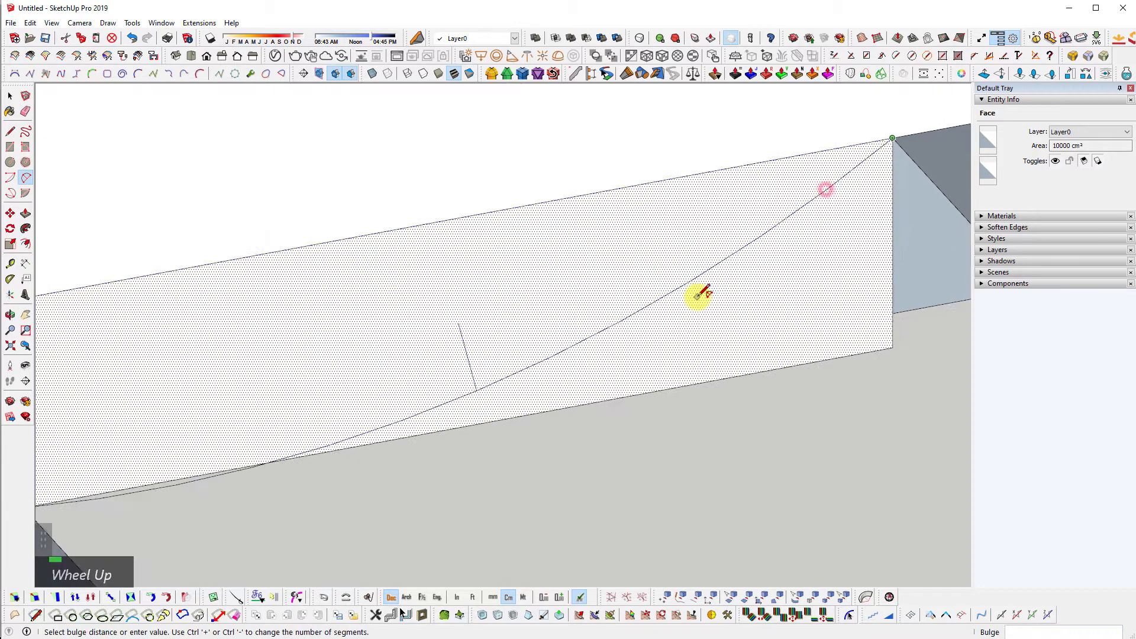
scroll(704, 262, down, 1)
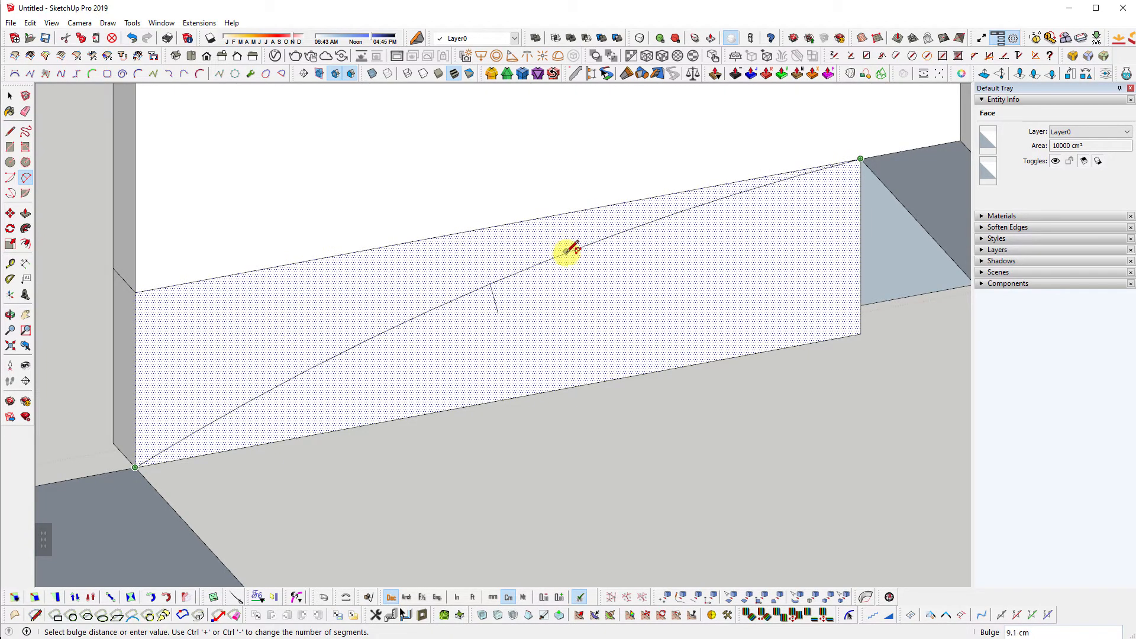
click(566, 249)
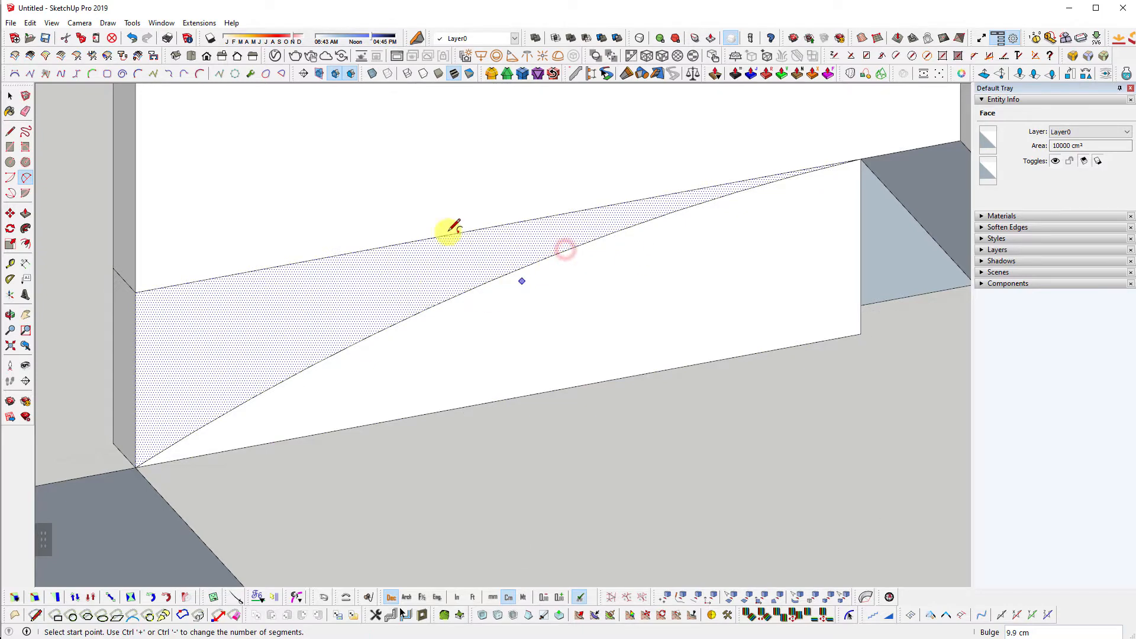
- Select the arc on the vertical face and open its segment count for editing
scroll(451, 229, down, 3)
scroll(320, 299, up, 2)
key(space)
click(327, 299)
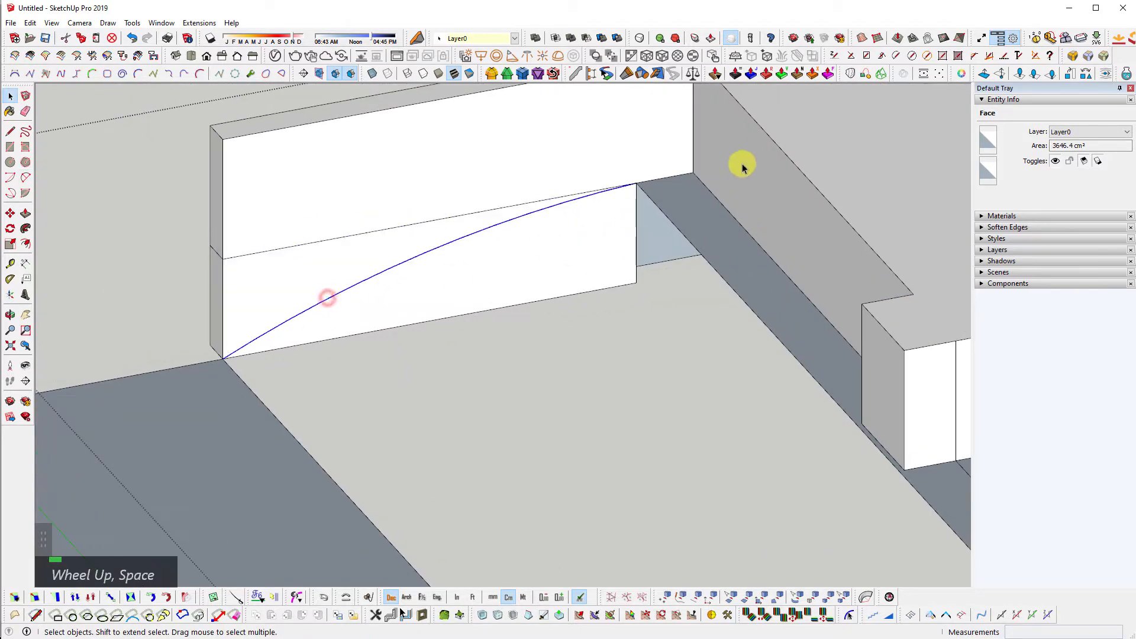
click(1072, 160)
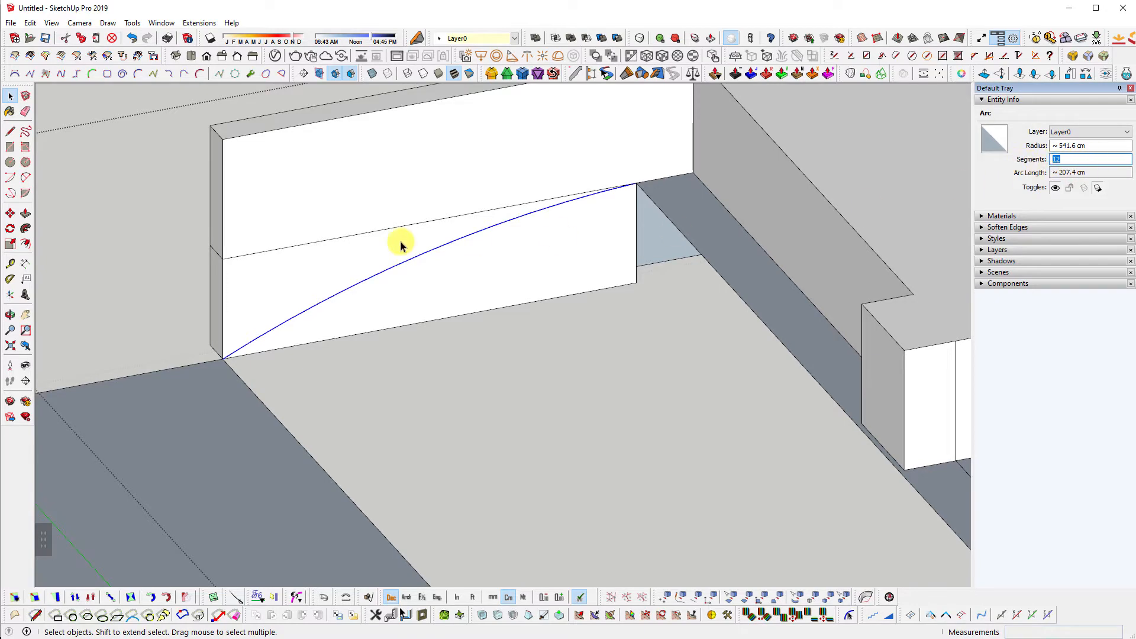
- Reverse the remaining ground faces along the building wall on the green axis side, including the small square
middle_drag(401, 242, 492, 308)
scroll(492, 308, down, 4)
shift+middle_drag(642, 325, 458, 235)
key(ctrl)
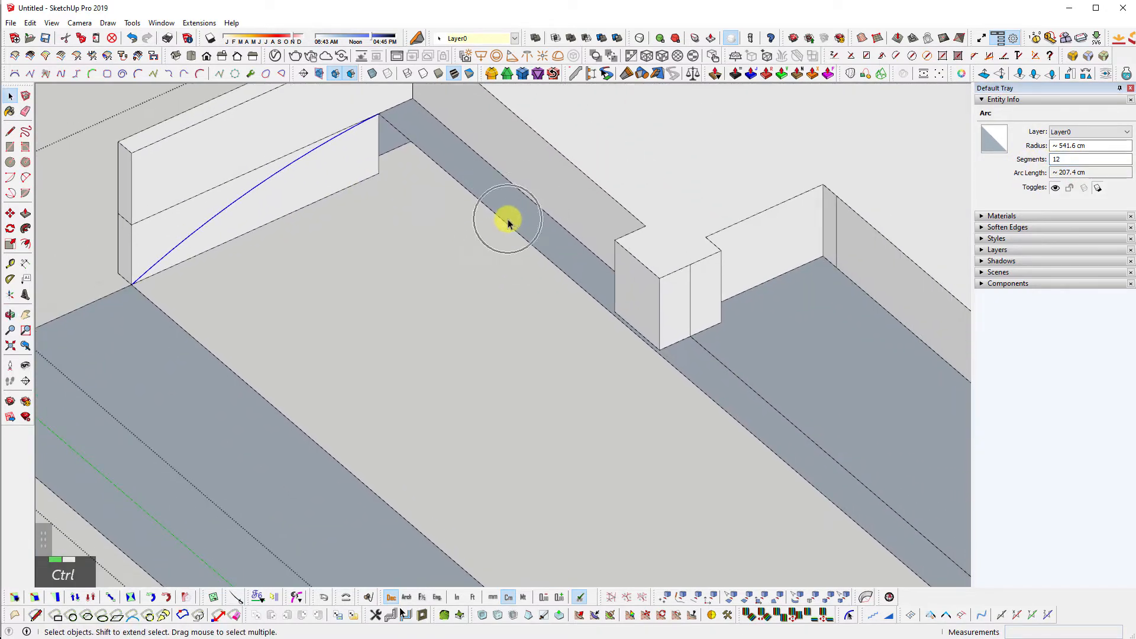
click(507, 219)
scroll(621, 302, down, 2)
shift+click(748, 356)
scroll(635, 438, up, 3)
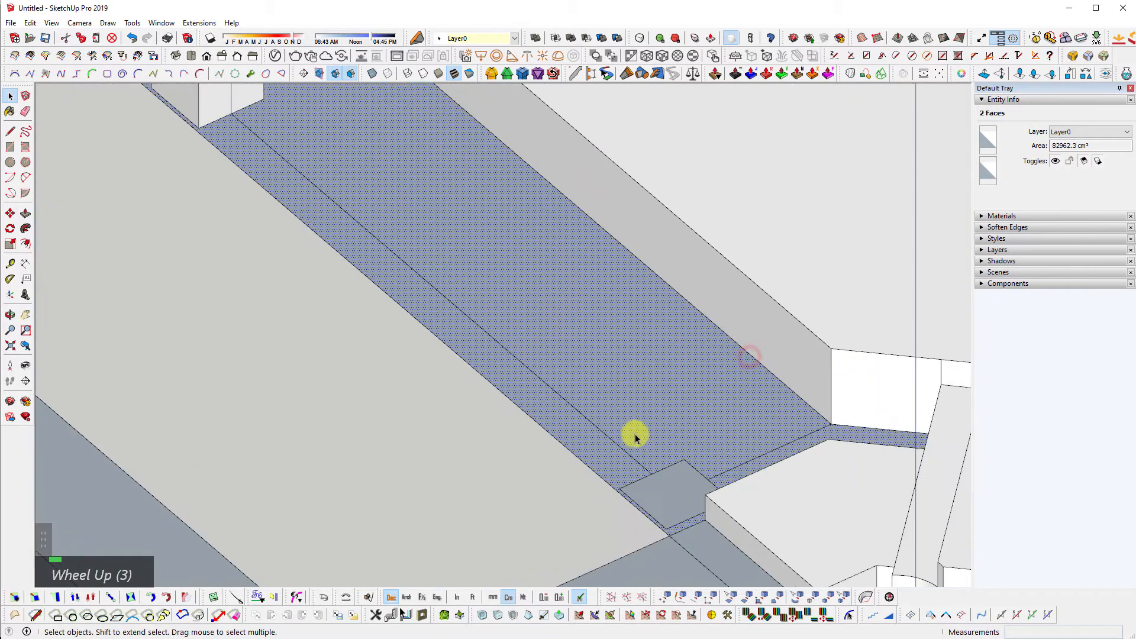
shift+click(687, 496)
scroll(449, 300, down, 3)
- Reverse the ground faces between the offset line and the entrance platform, beside the side step and in front of the stairs
shift+middle_drag(449, 299, 533, 325)
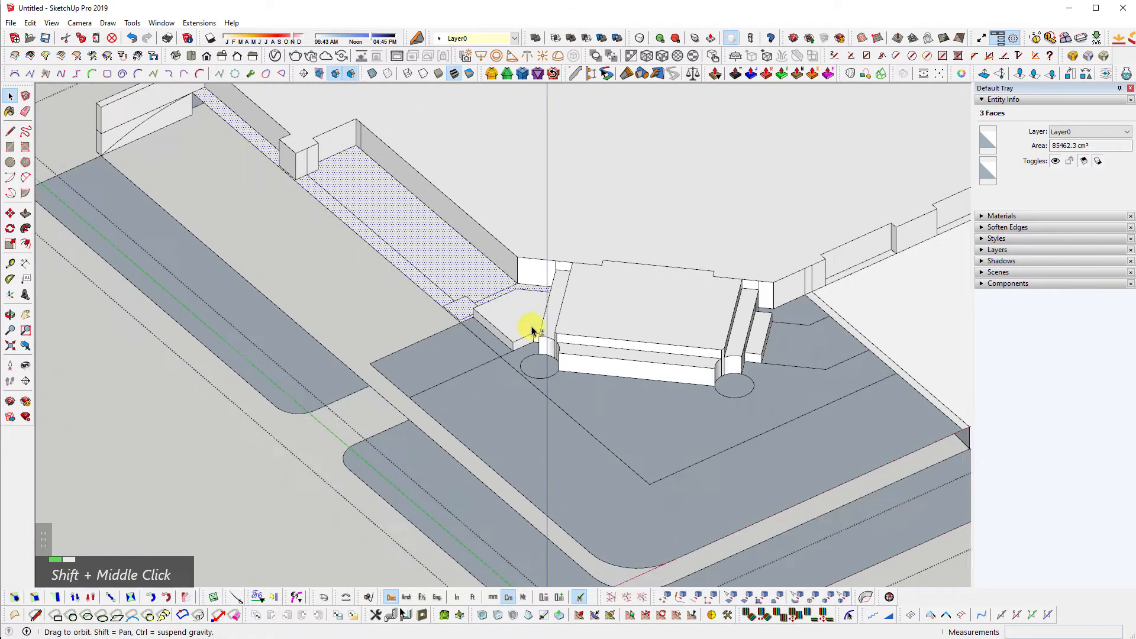
scroll(455, 343, up, 3)
click(454, 343)
shift+click(484, 368)
shift+click(533, 376)
shift+middle_drag(740, 391, 507, 361)
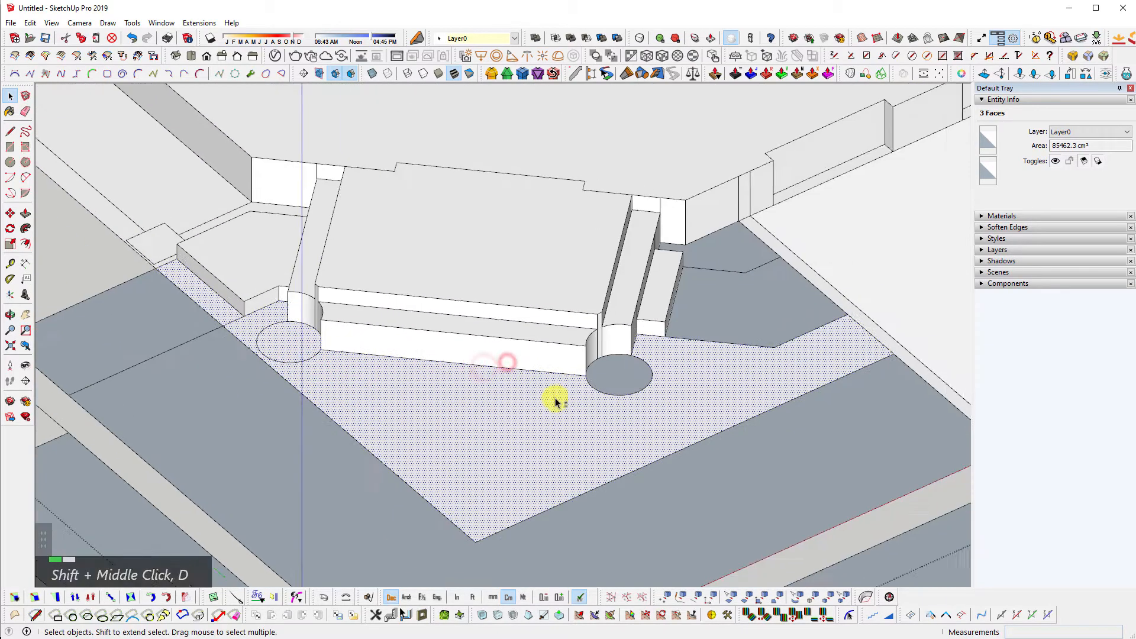
- Reverse the circular face at the stair corner and the two remaining ground faces beside the side step
shift+scroll(557, 400, up, 1)
click(651, 371)
key(shift+d)
click(708, 317)
shift+click(734, 236)
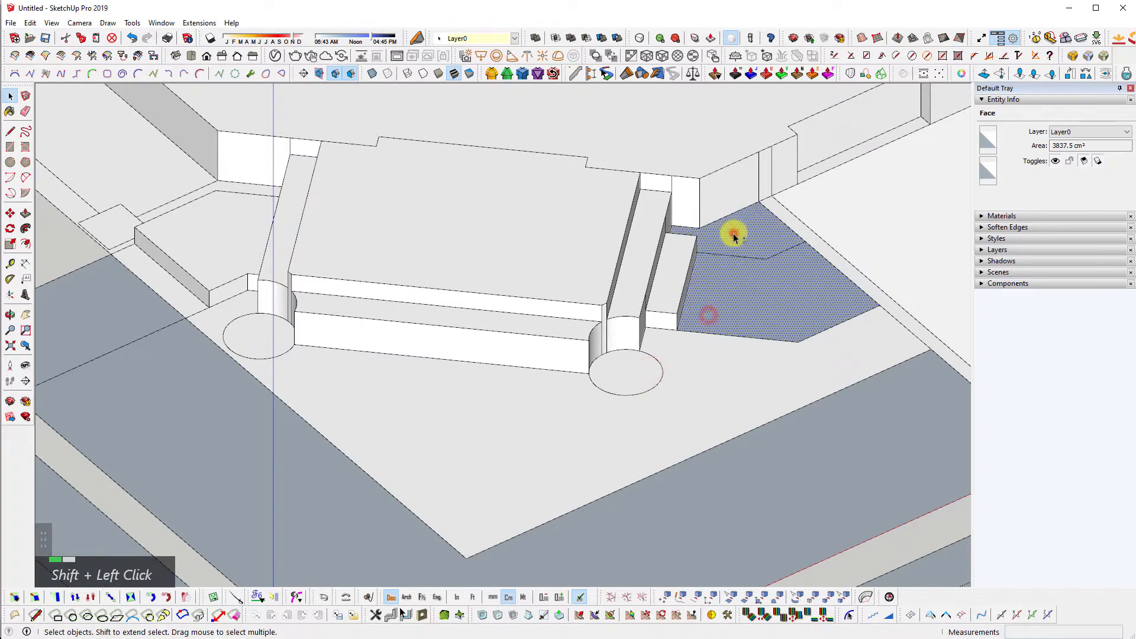
key(shift+d)
- Select the connected ground edges from the arc profile's lower outer corner around the rounded corner to the far end as the sweep path
scroll(734, 236, down, 4)
middle_drag(736, 261, 553, 338)
scroll(329, 182, up, 2)
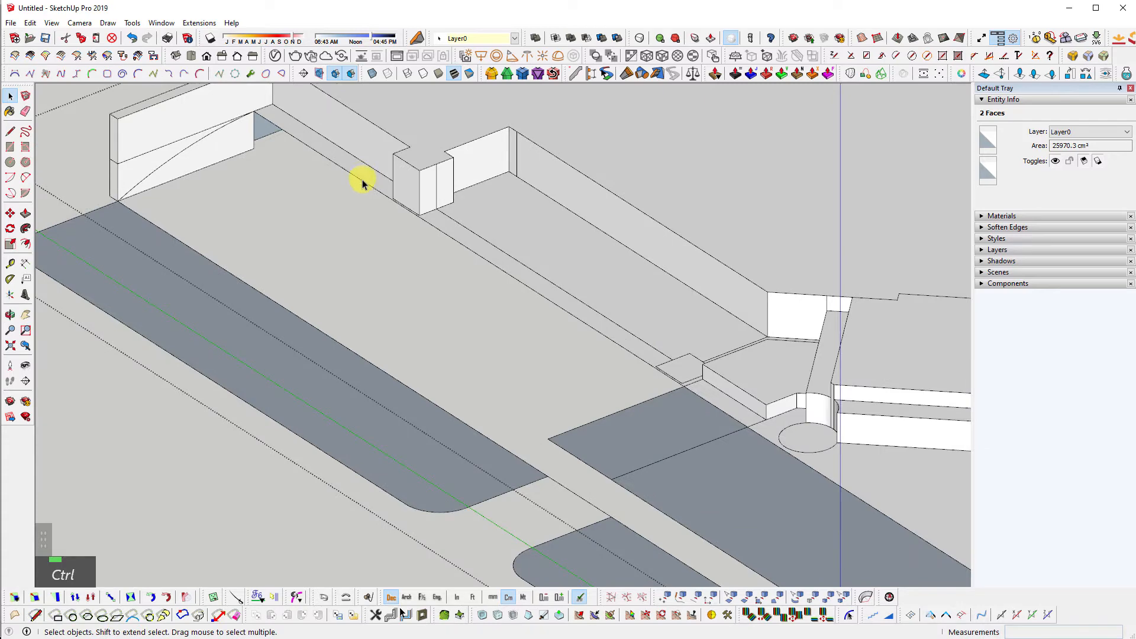
shift+middle_drag(362, 183, 211, 241)
scroll(211, 241, down, 3)
scroll(302, 355, up, 3)
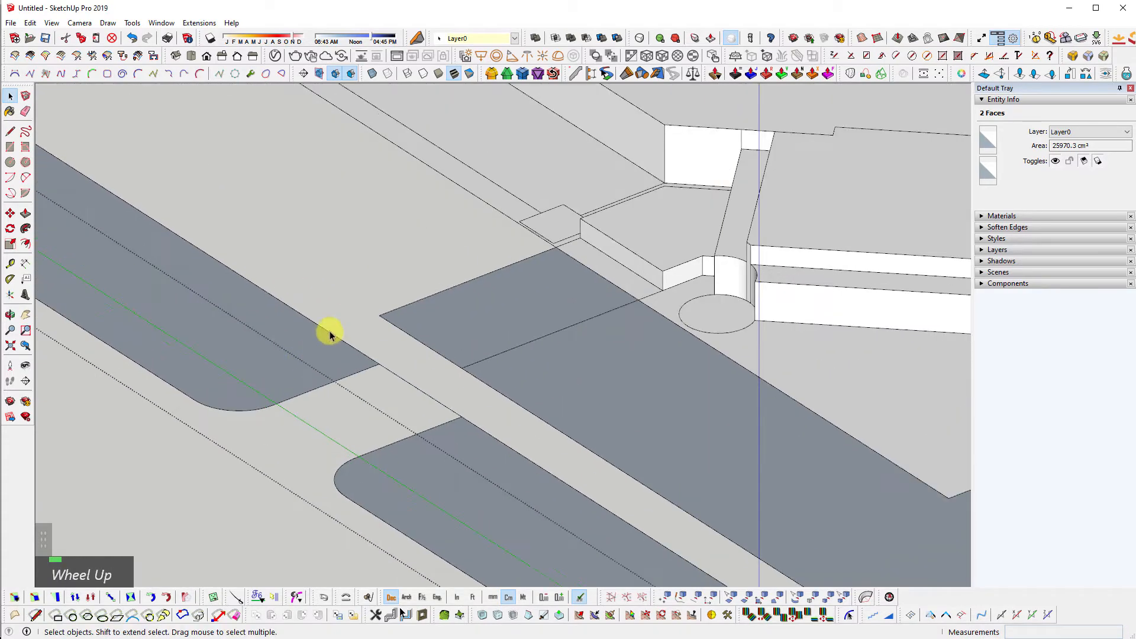
ctrl+click(410, 384)
ctrl+click(478, 432)
scroll(465, 417, down, 3)
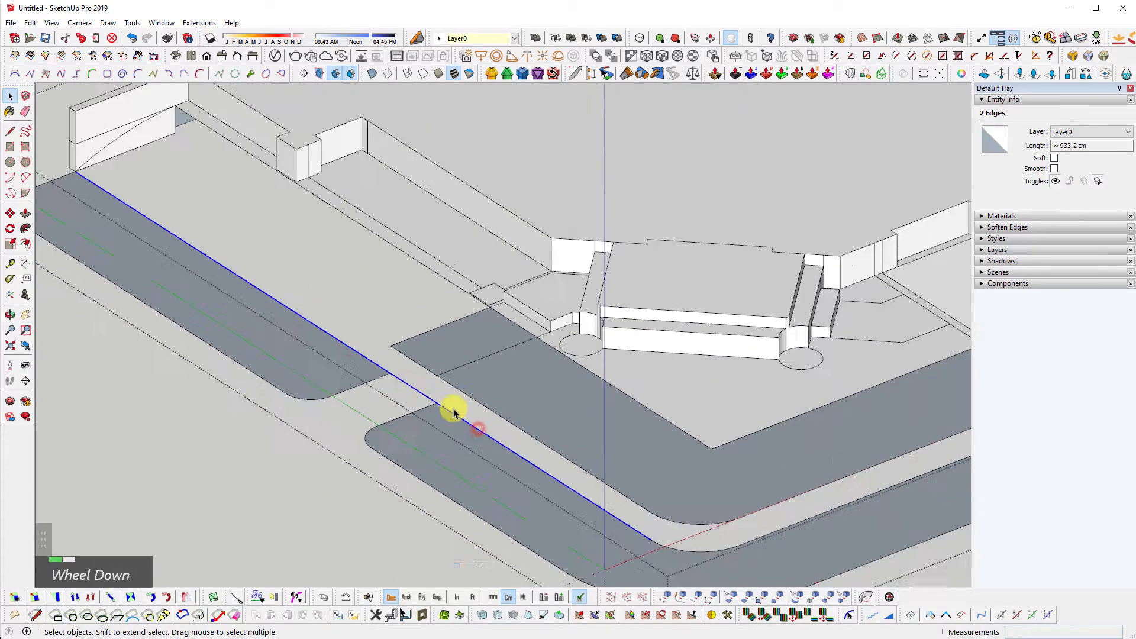
shift+middle_drag(451, 406, 589, 423)
scroll(589, 424, up, 4)
ctrl+click(512, 501)
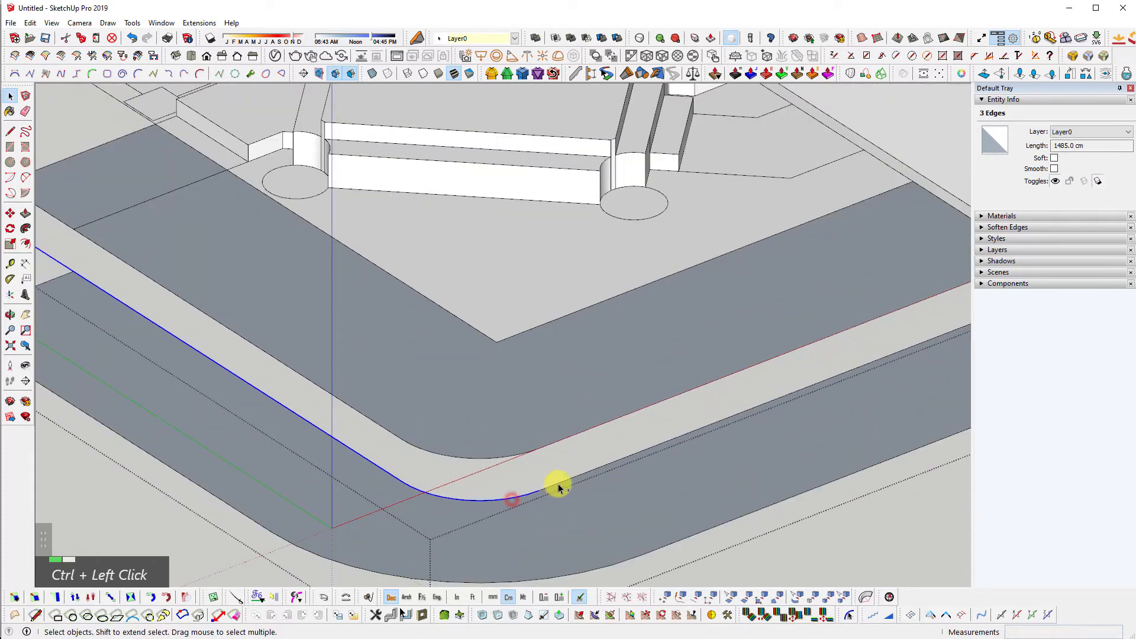
ctrl+click(550, 480)
scroll(436, 325, down, 5)
shift+middle_drag(436, 325, 655, 410)
scroll(520, 337, up, 2)
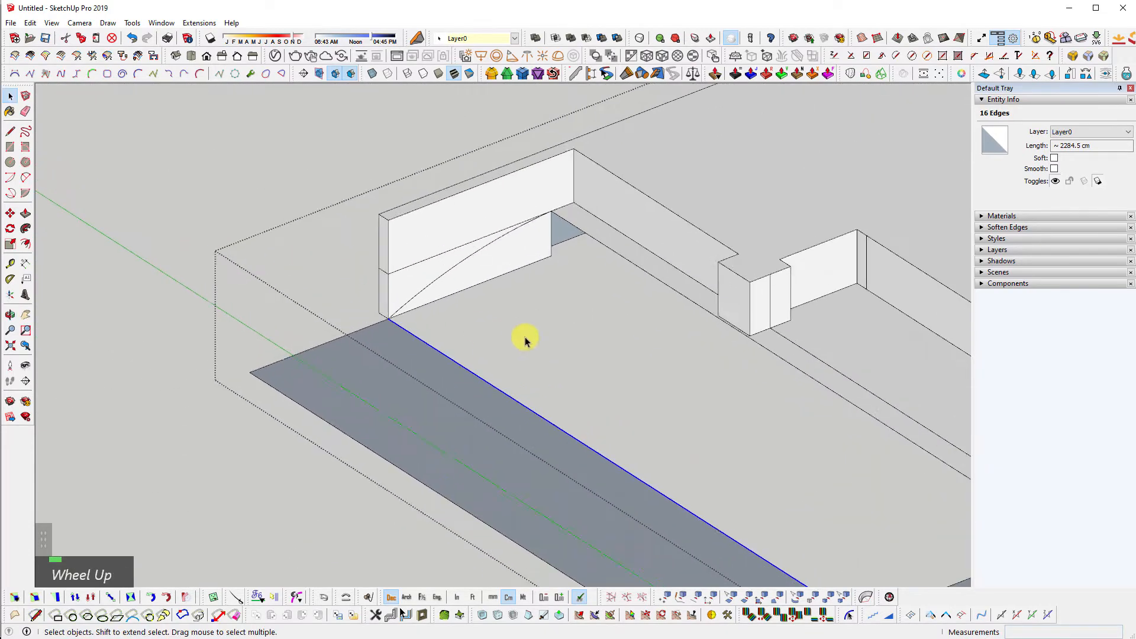
scroll(218, 286, up, 2)
scroll(218, 286, down, 2)
scroll(198, 285, down, 3)
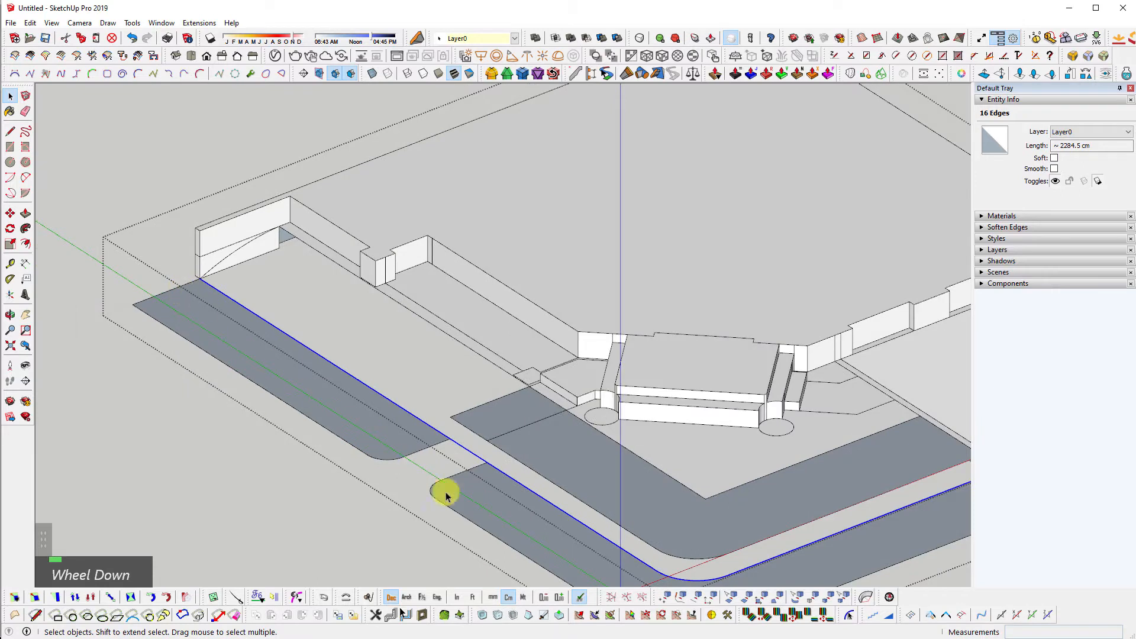
shift+middle_drag(888, 523, 871, 454)
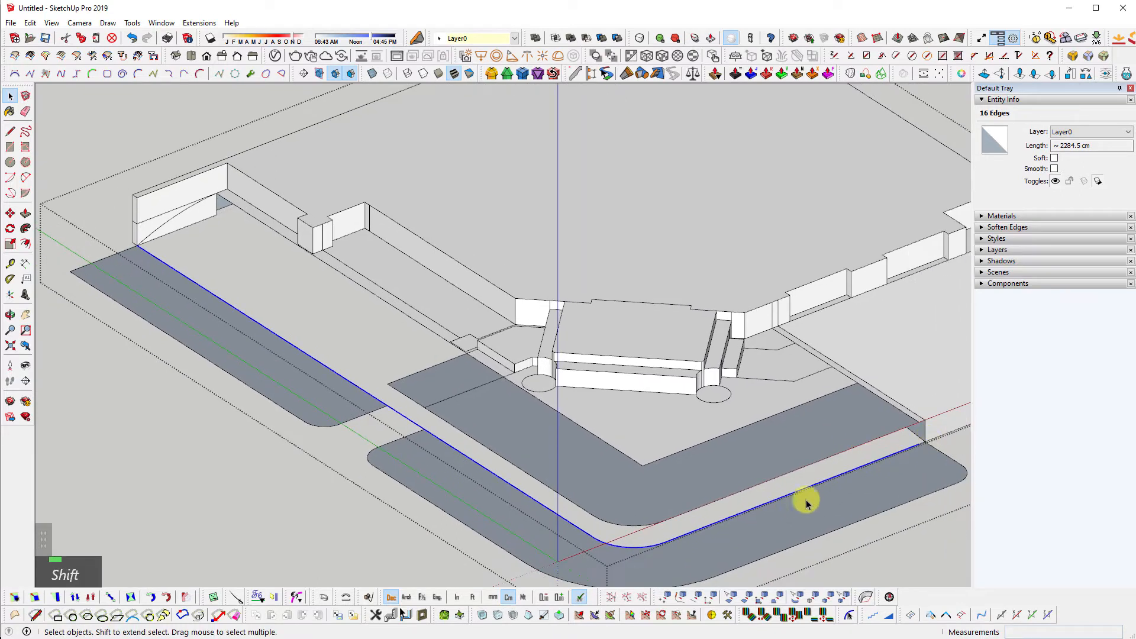
- Sweep the face beneath the arc along the selected edge path with Follow Me
click(26, 233)
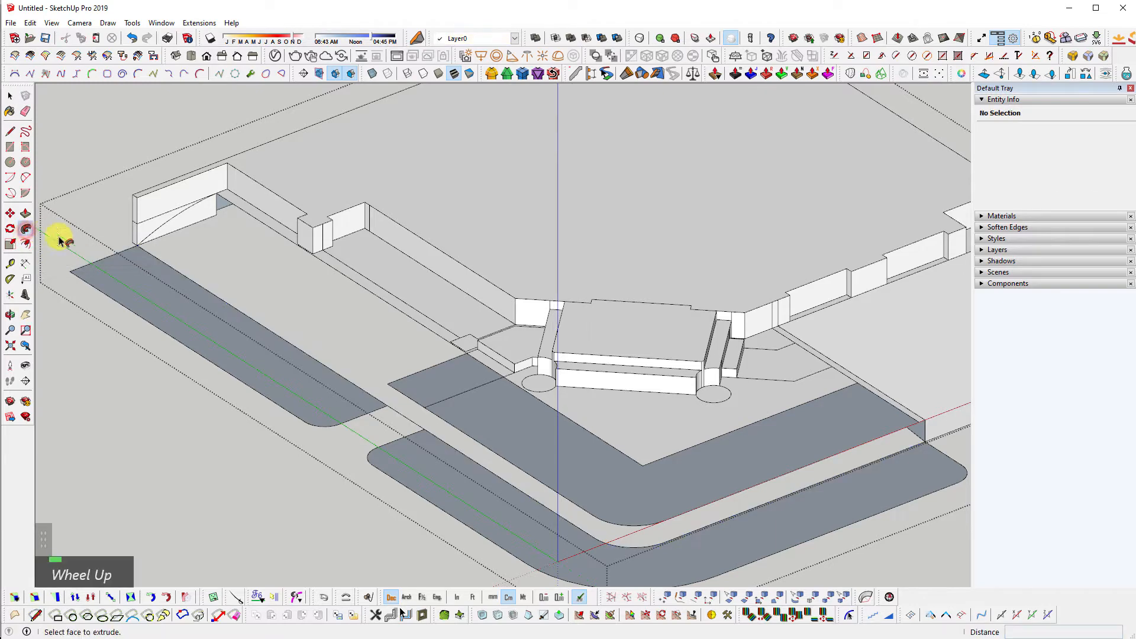
scroll(188, 223, up, 3)
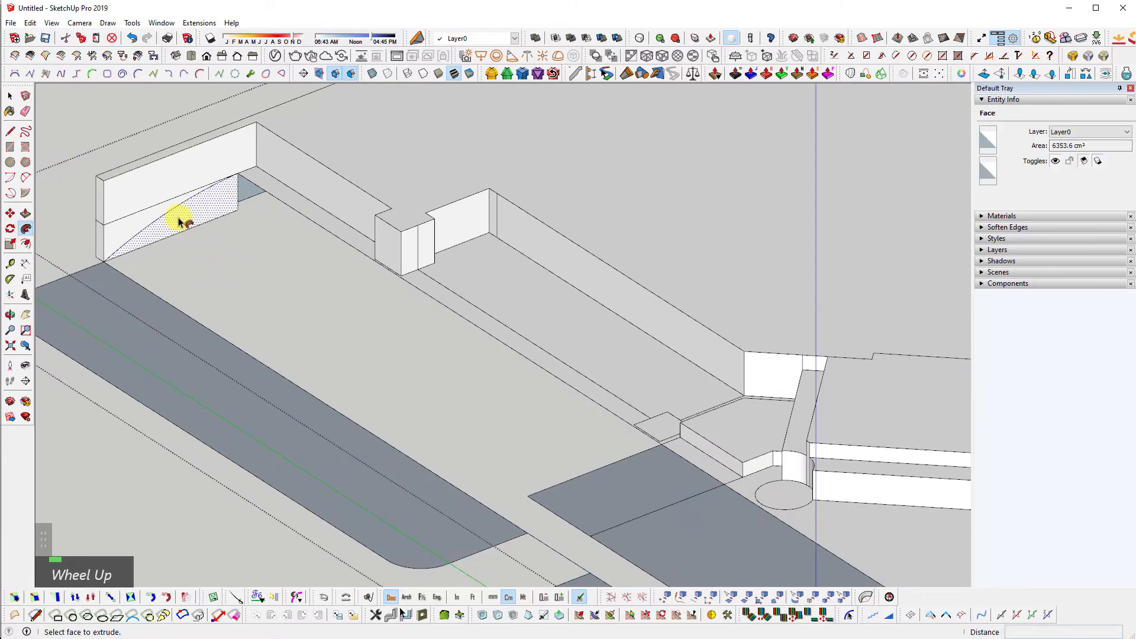
click(178, 218)
scroll(179, 254, down, 3)
middle_drag(179, 254, 216, 221)
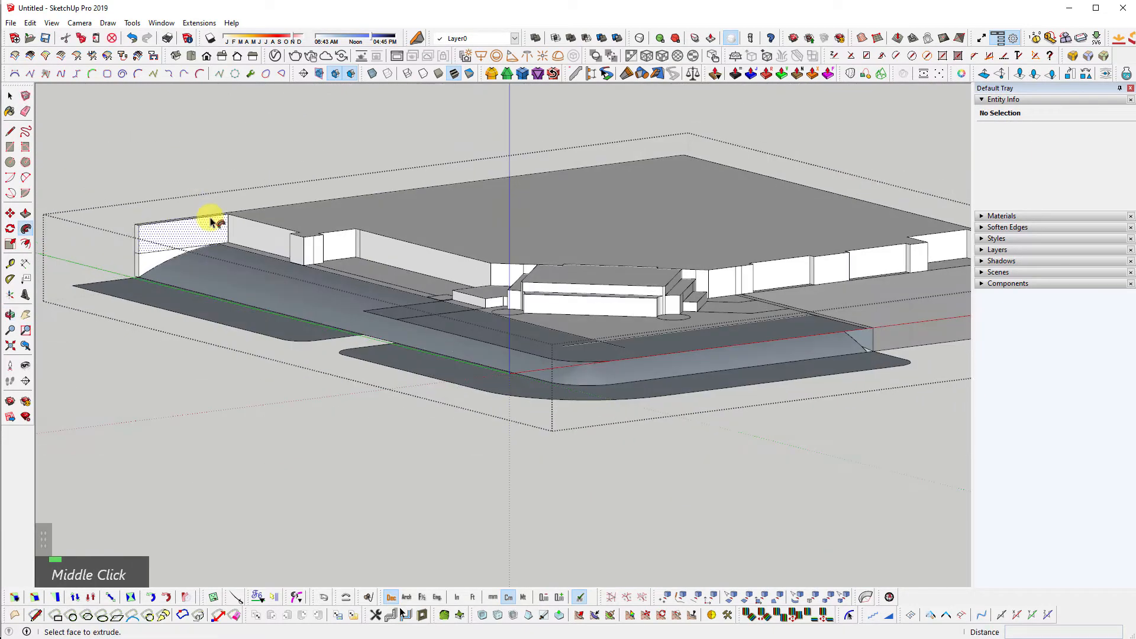
- Delete the flat L-shaped ground face lying in the strip covered by the swept slope
middle_drag(808, 370, 634, 533)
scroll(508, 406, up, 4)
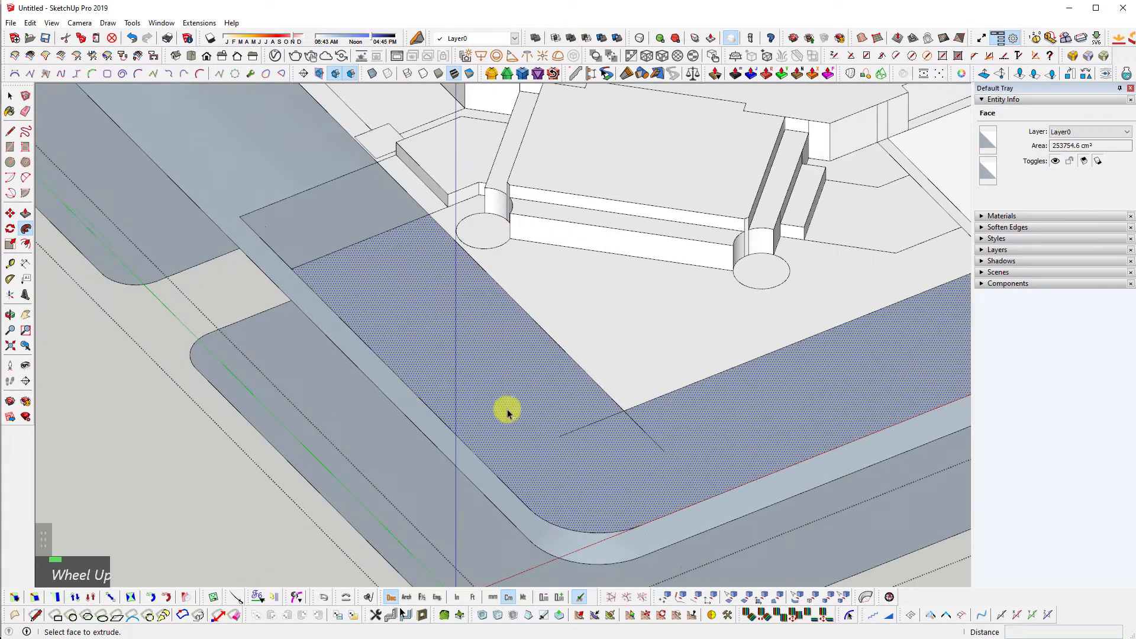
key(space)
key(e)
shift+middle_drag(426, 379, 451, 398)
scroll(221, 261, up, 3)
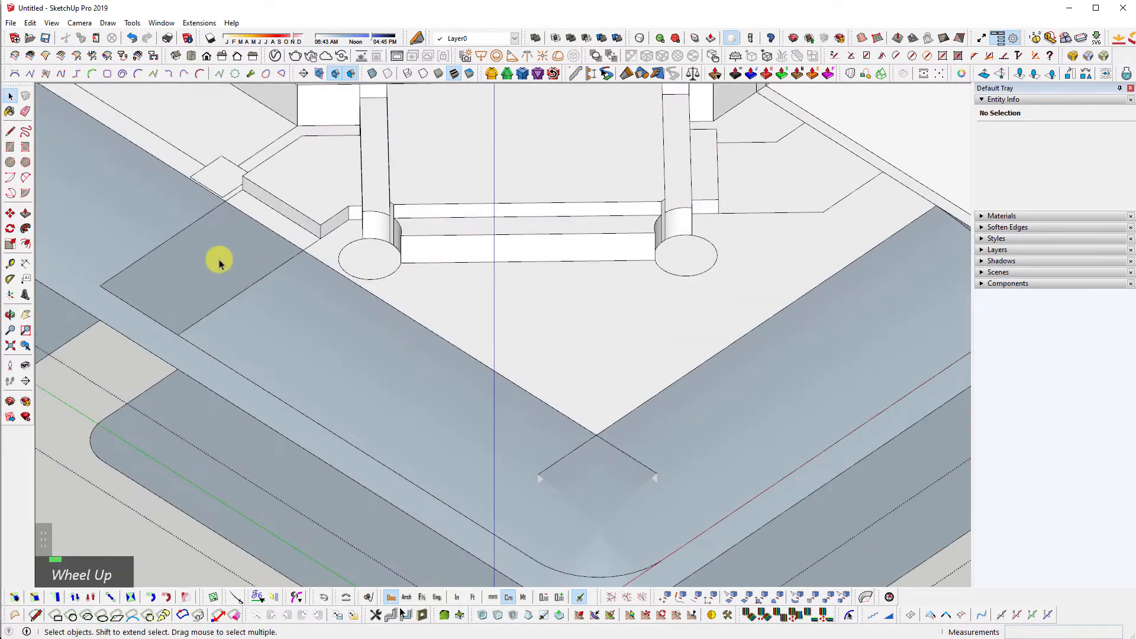
- Select the curved slope surface and add the ground faces in front of and beside the stairs
shift+middle_drag(229, 340, 290, 349)
shift+middle_drag(398, 477, 584, 363)
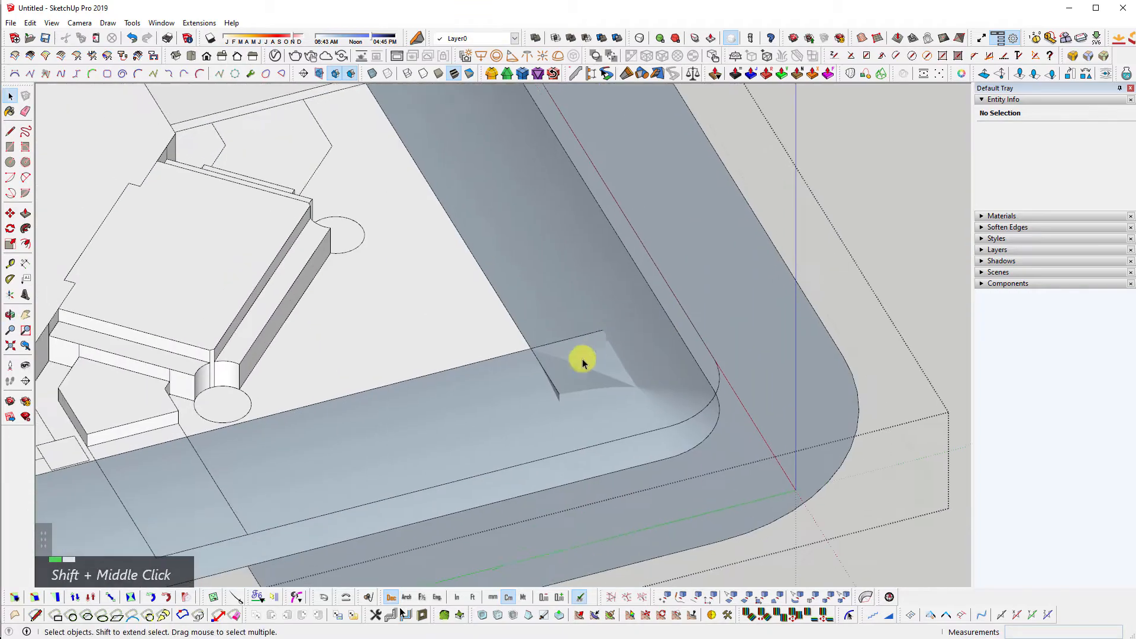
scroll(548, 385, up, 4)
mouse_move(523, 388)
middle_down()
mouse_move(807, 362)
mouse_move(831, 266)
mouse_move(819, 257)
mouse_move(599, 457)
mouse_move(591, 434)
middle_up()
double_click(594, 433)
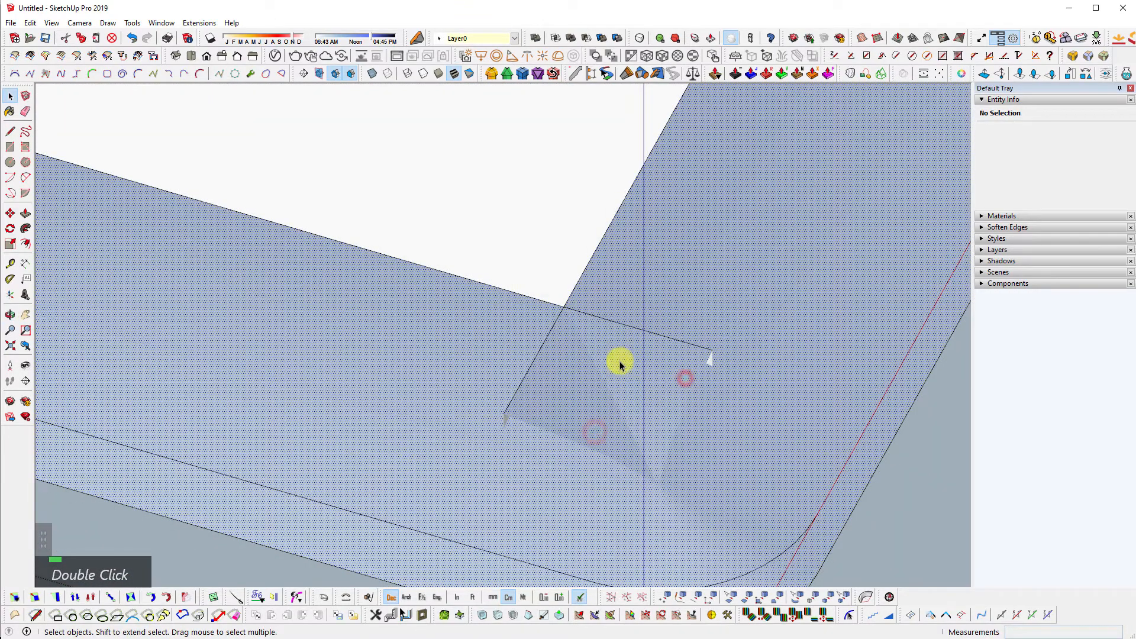
scroll(648, 396, down, 2)
mouse_move(578, 368)
shift+middle_down()
mouse_move(583, 413)
mouse_move(442, 348)
shift+middle_up()
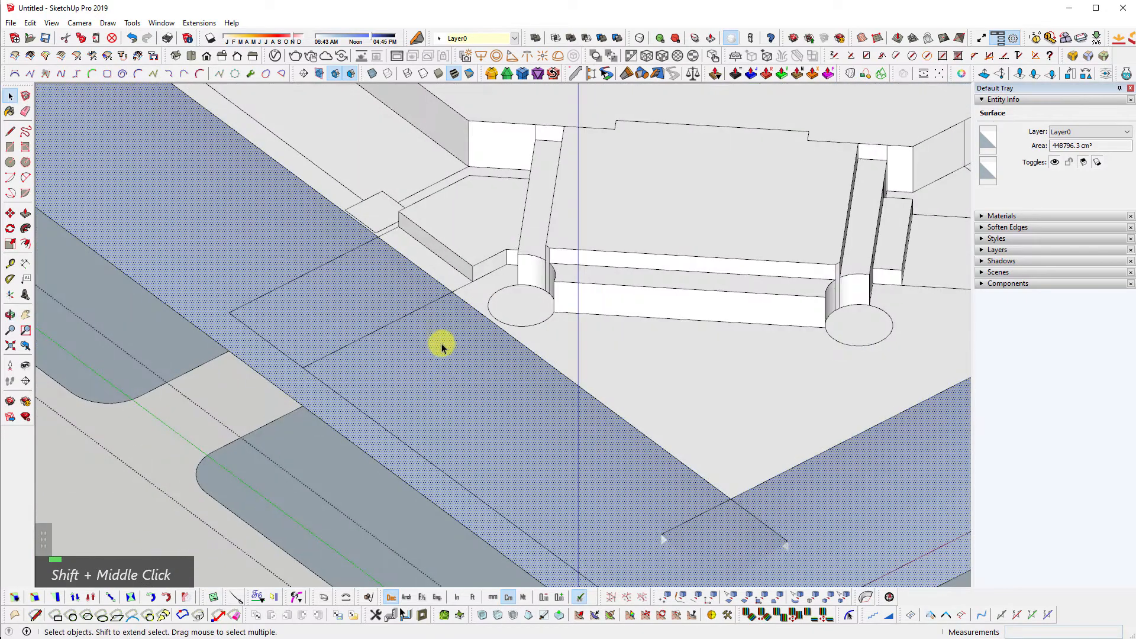
scroll(441, 347, down, 3)
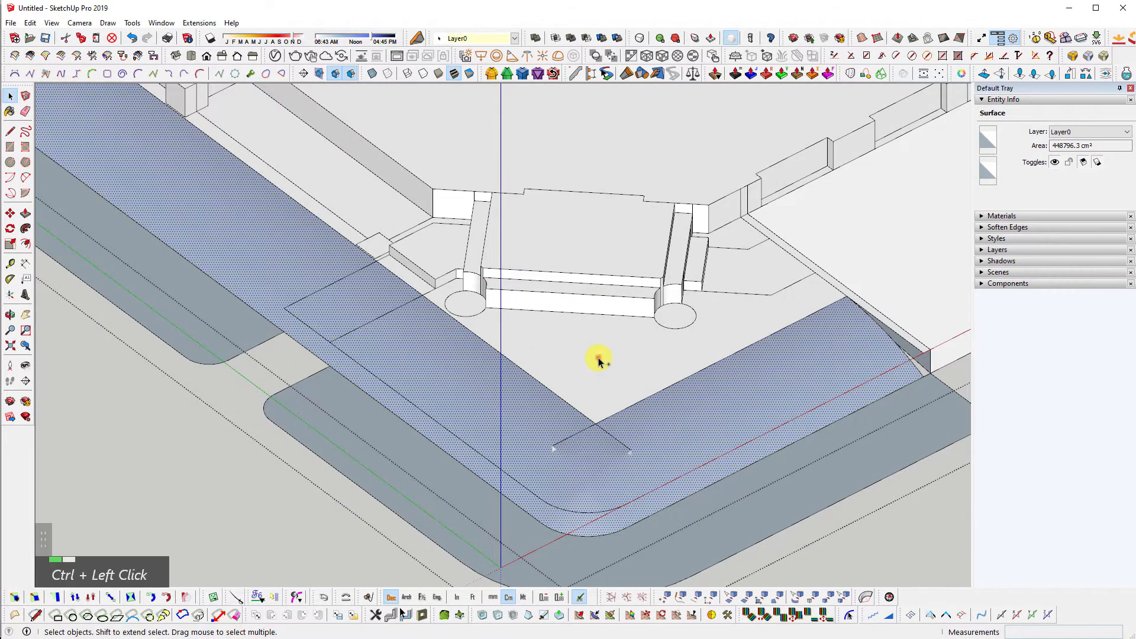
scroll(600, 355, up, 3)
ctrl+click(728, 228)
- Add the ground faces along the building wall on the green axis side to the selection
shift+middle_drag(243, 282, 406, 419)
scroll(368, 322, up, 2)
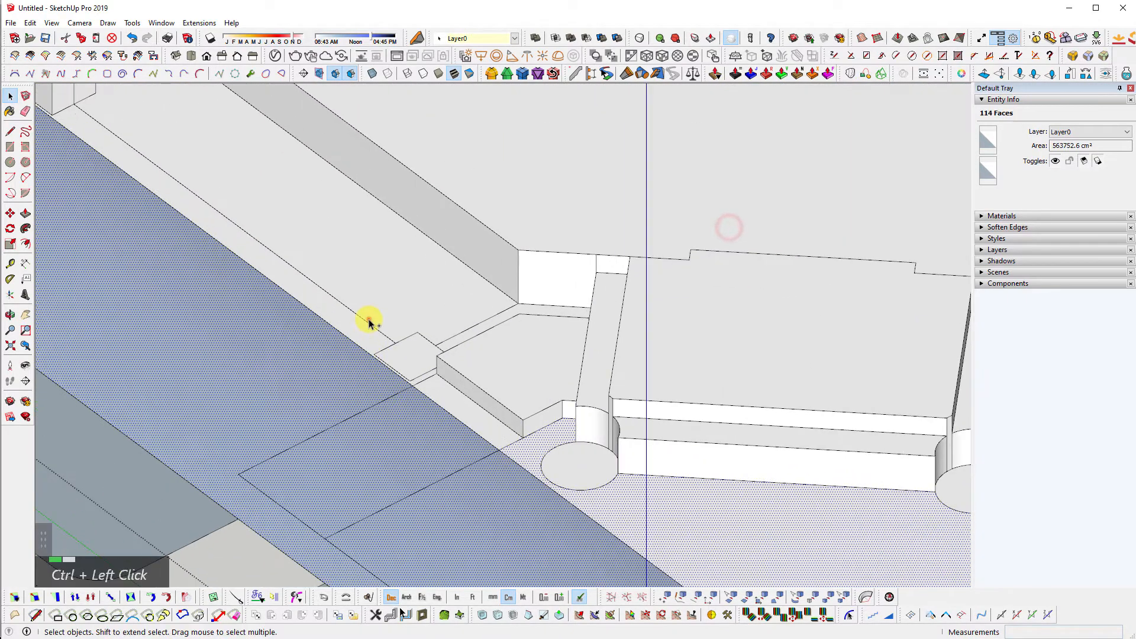
ctrl+double_click(368, 320)
ctrl+click(354, 319)
middle_drag(358, 322, 503, 437)
scroll(497, 432, down, 2)
shift+middle_drag(326, 335, 563, 455)
shift+scroll(438, 338, up, 1)
shift+middle_drag(277, 323, 642, 531)
scroll(289, 373, down, 3)
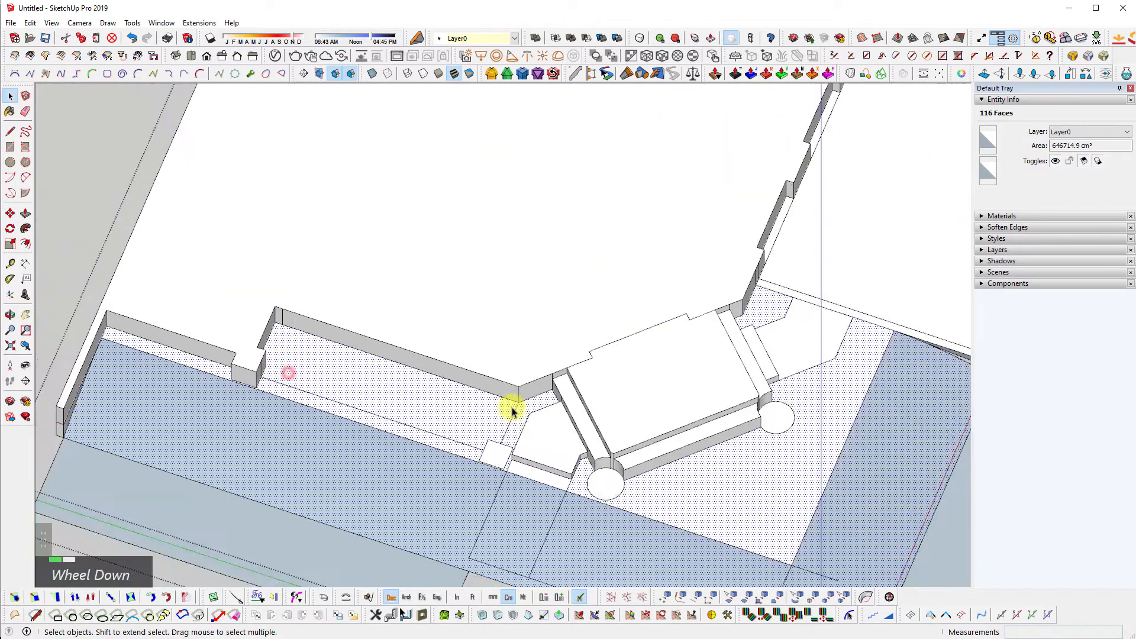
- Add the circular faces and the small square to the selection, and group the selected ground and slope faces
middle_drag(934, 391, 731, 367)
scroll(528, 453, up, 3)
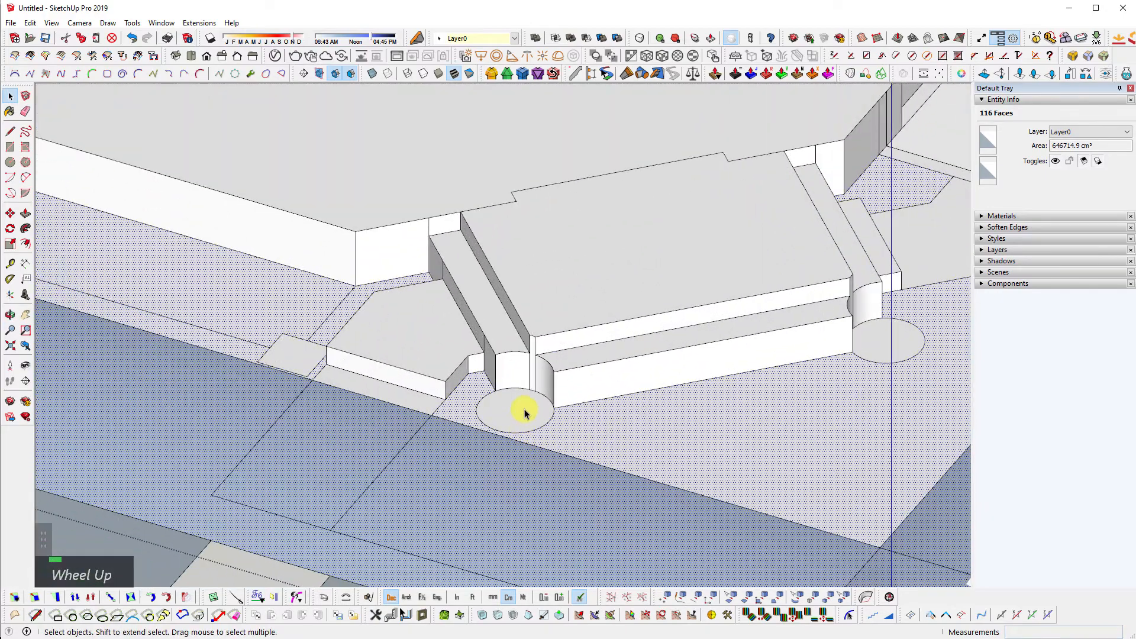
scroll(460, 411, down, 2)
middle_drag(460, 410, 556, 439)
scroll(382, 409, up, 3)
ctrl+click(395, 423)
shift+middle_drag(398, 432, 589, 388)
scroll(743, 431, down, 2)
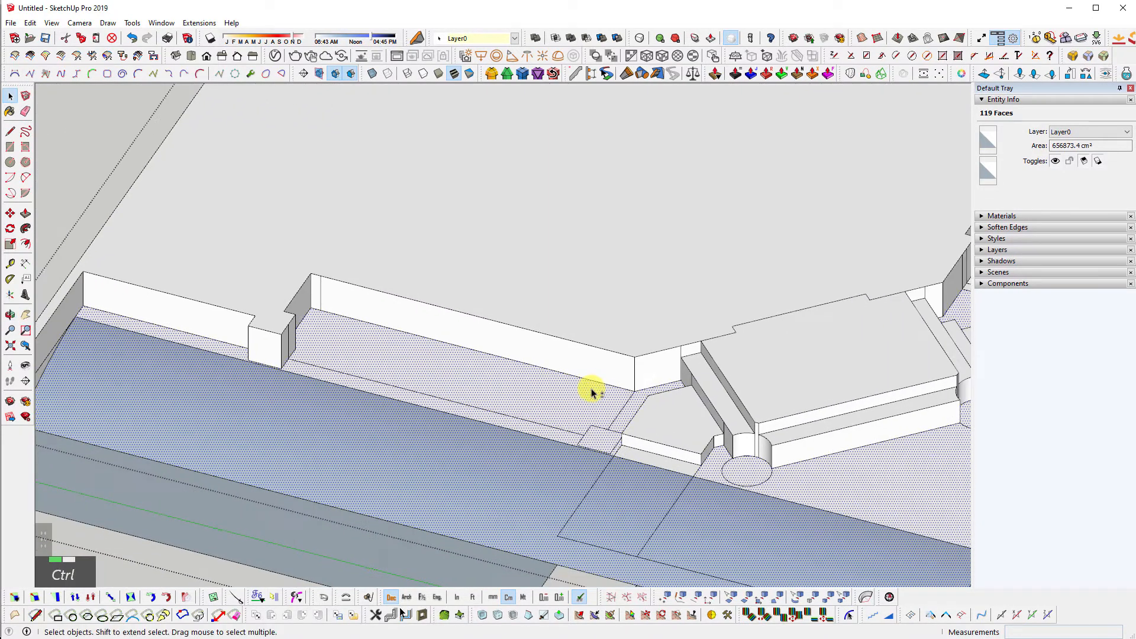
key(ctrl+g)
- Open the ground group and intersect the faces of all its geometry
double_click(420, 476)
middle_drag(420, 477, 703, 553)
key(ctrl+a)
right_click(676, 370)
key(ctrl+a)
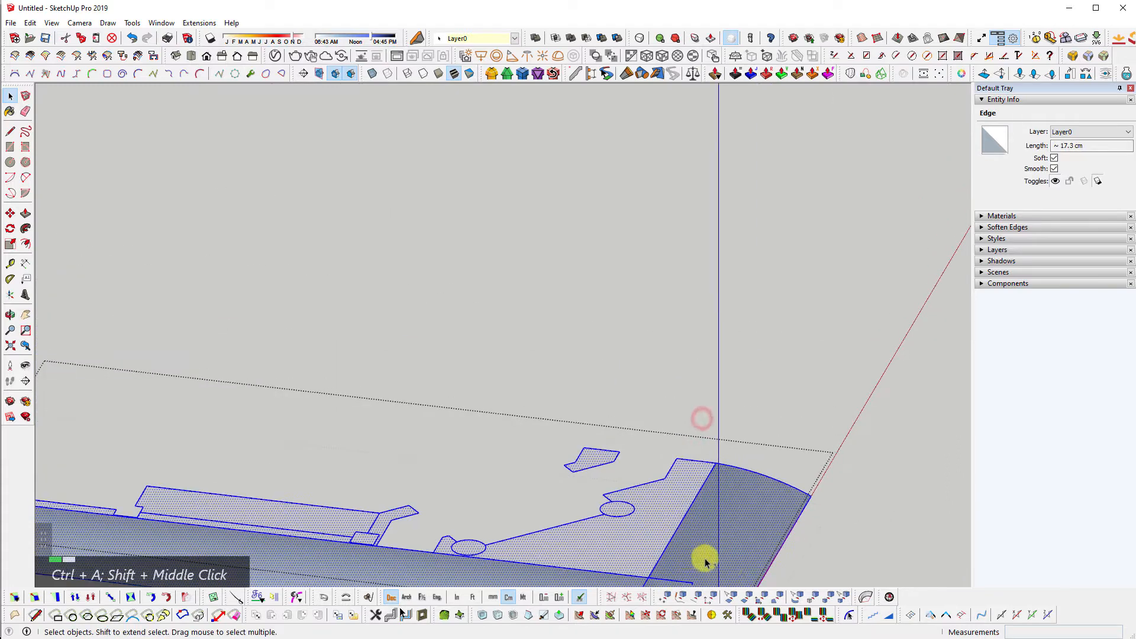
right_click(729, 566)
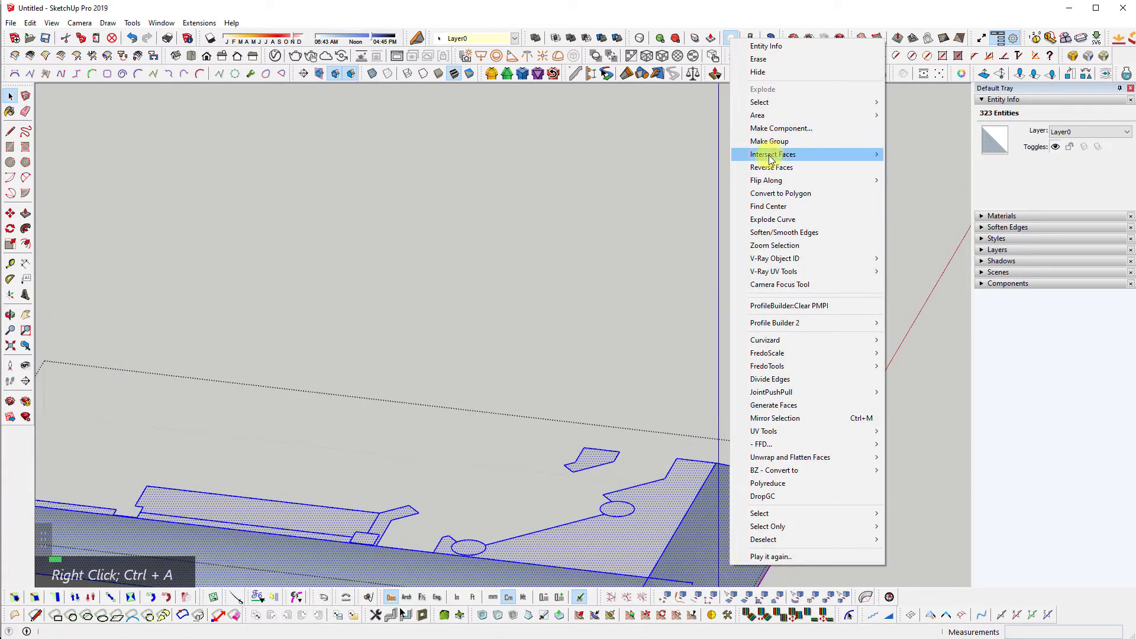
mouse_move(771, 155)
click(915, 183)
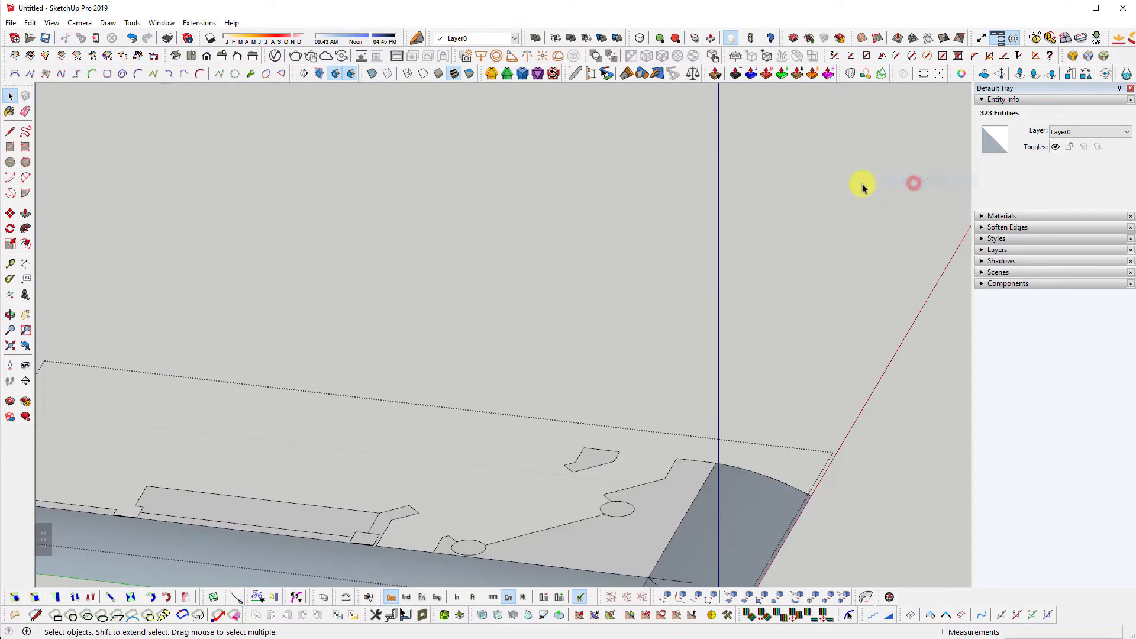
- Delete the two overlapping slope pieces where the swept surfaces cross at the inner corner
shift+middle_drag(863, 185, 843, 315)
scroll(792, 427, up, 5)
scroll(811, 436, up, 2)
click(802, 385)
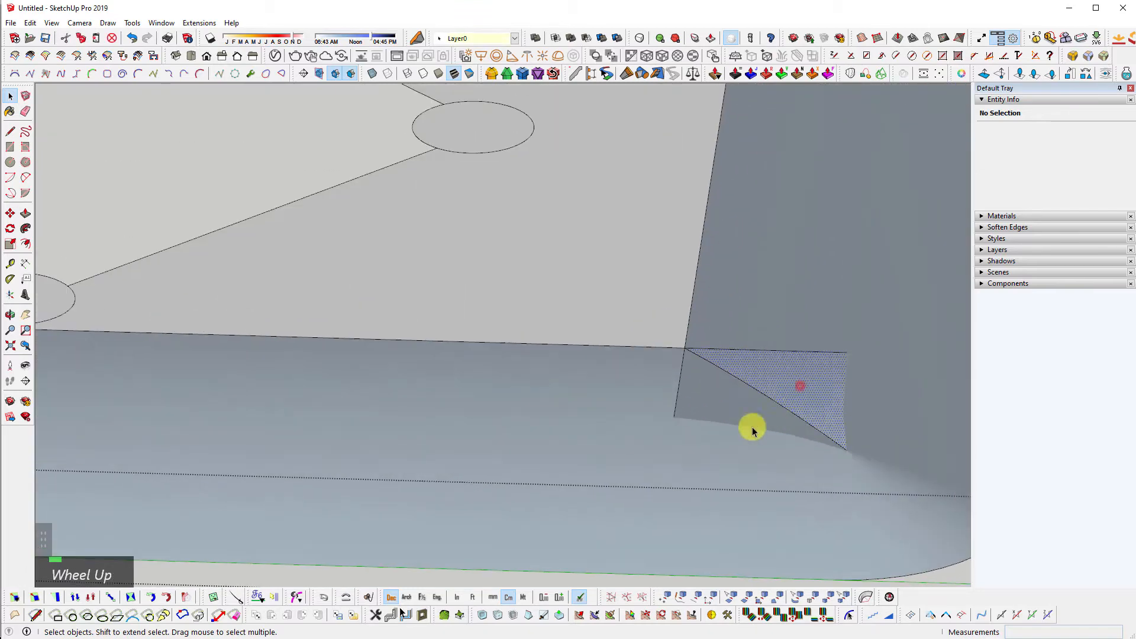
key(e)
click(710, 411)
key(e)
middle_drag(776, 439, 593, 465)
scroll(470, 388, down, 3)
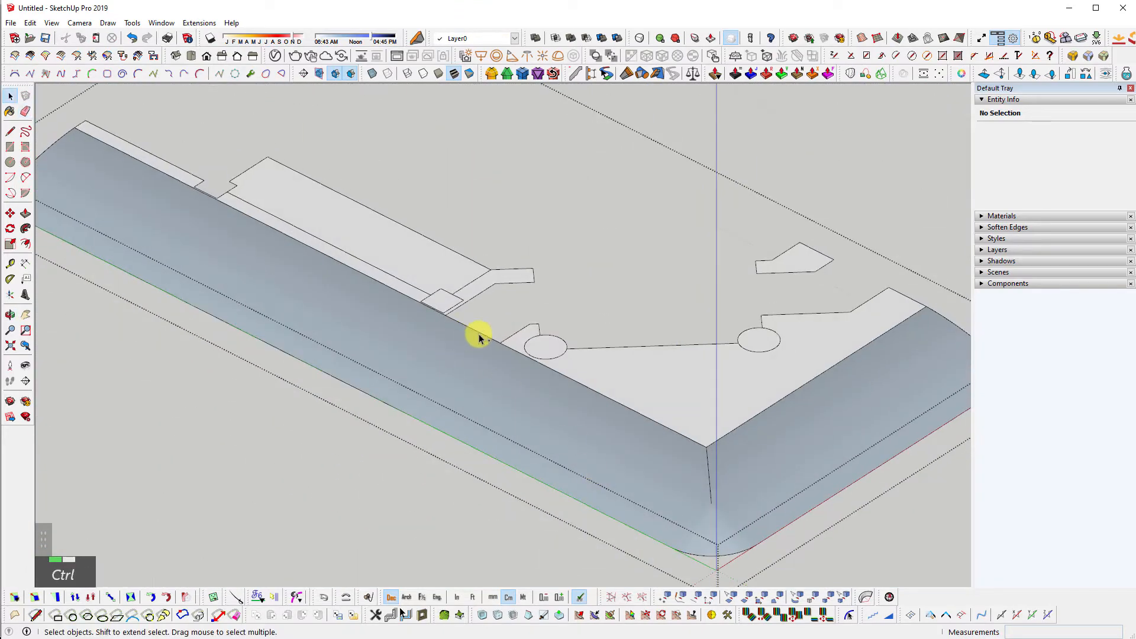
- Merge the coplanar faces throughout the ground group, removing the circle outlines, the small square and the other dividing edges
key(ctrl+a)
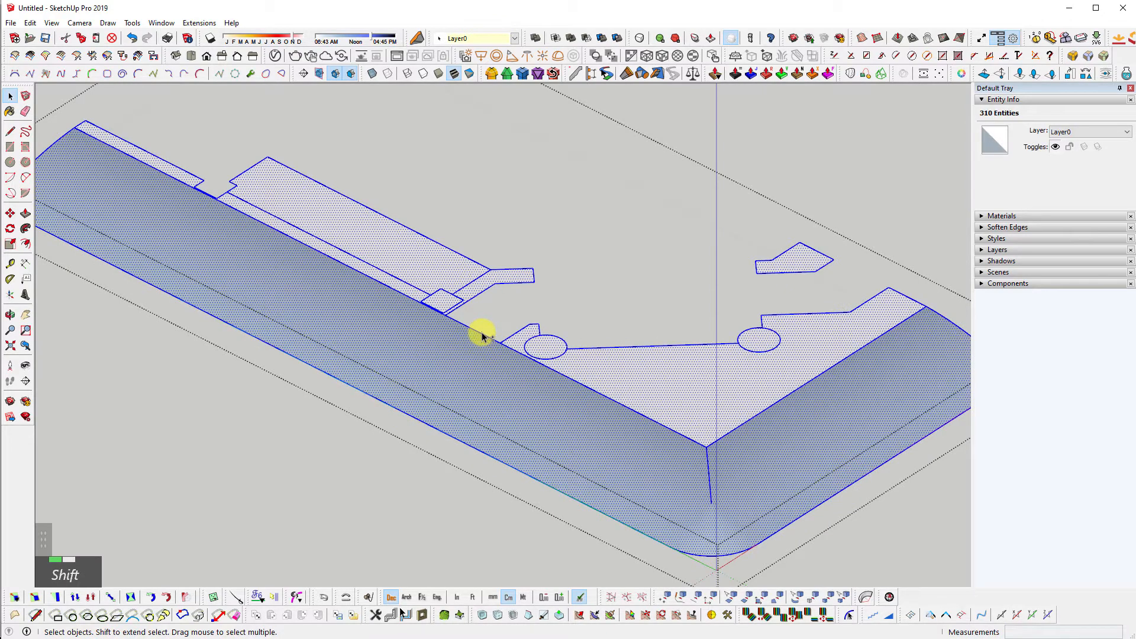
middle_drag(678, 367, 542, 372)
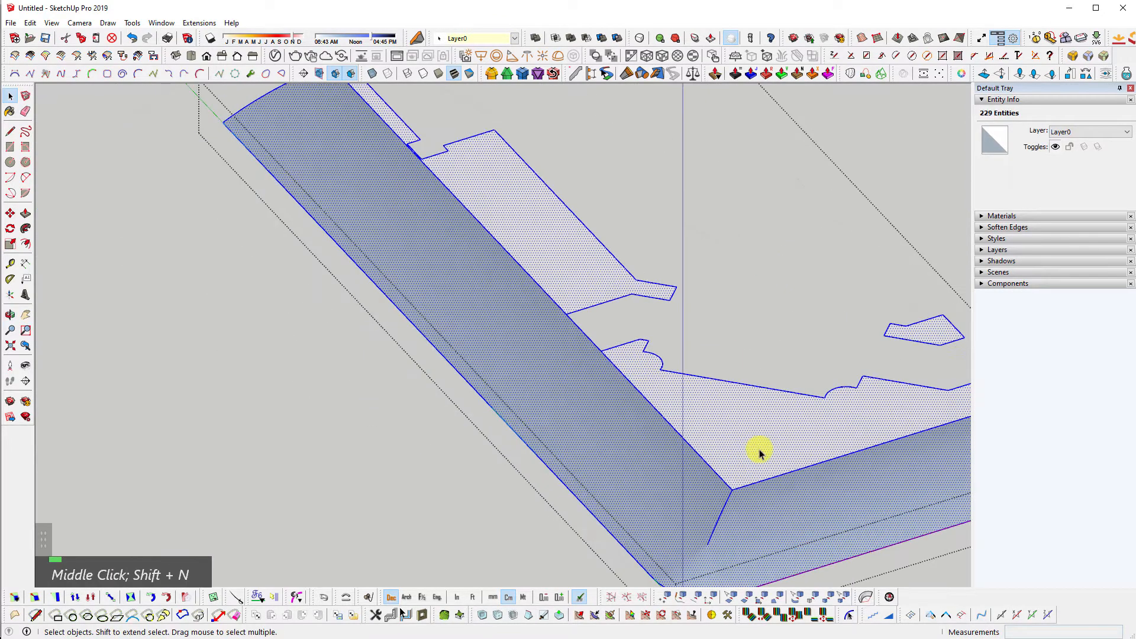
click(708, 401)
shift+middle_drag(723, 464, 638, 457)
scroll(568, 355, up, 3)
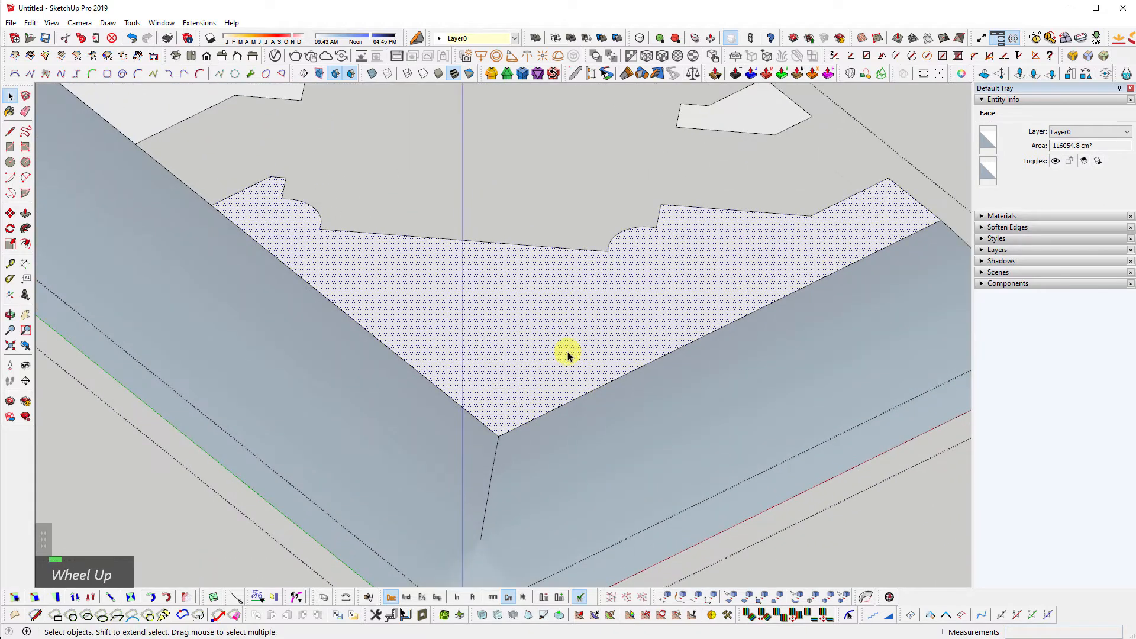
scroll(521, 302, down, 2)
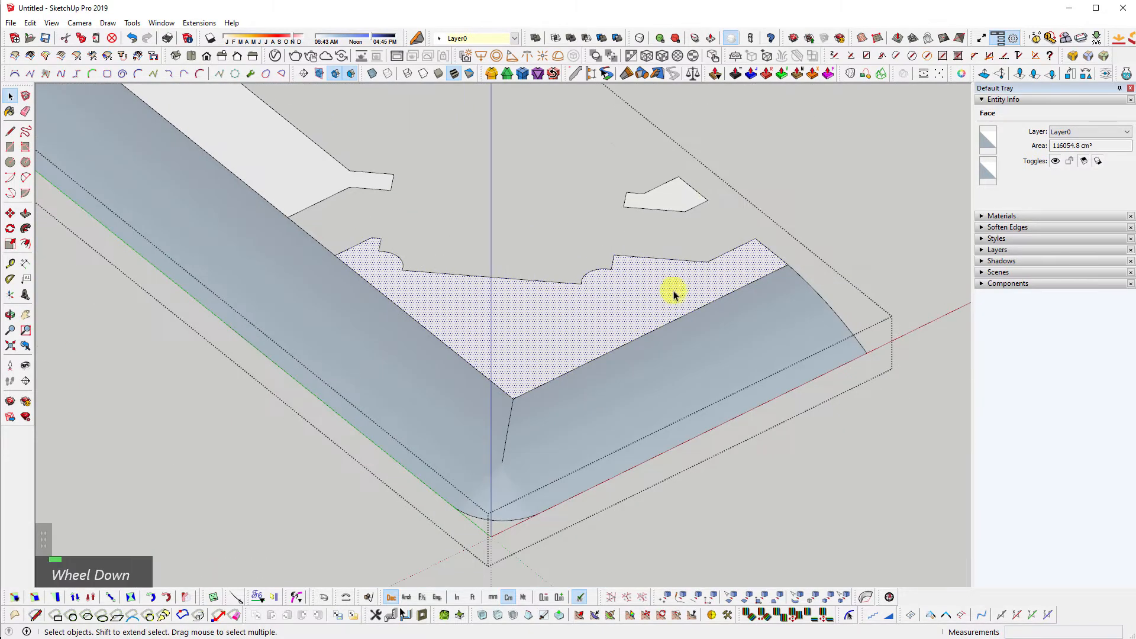
mouse_move(687, 293)
shift+middle_down()
mouse_move(528, 454)
mouse_move(552, 425)
shift+middle_up()
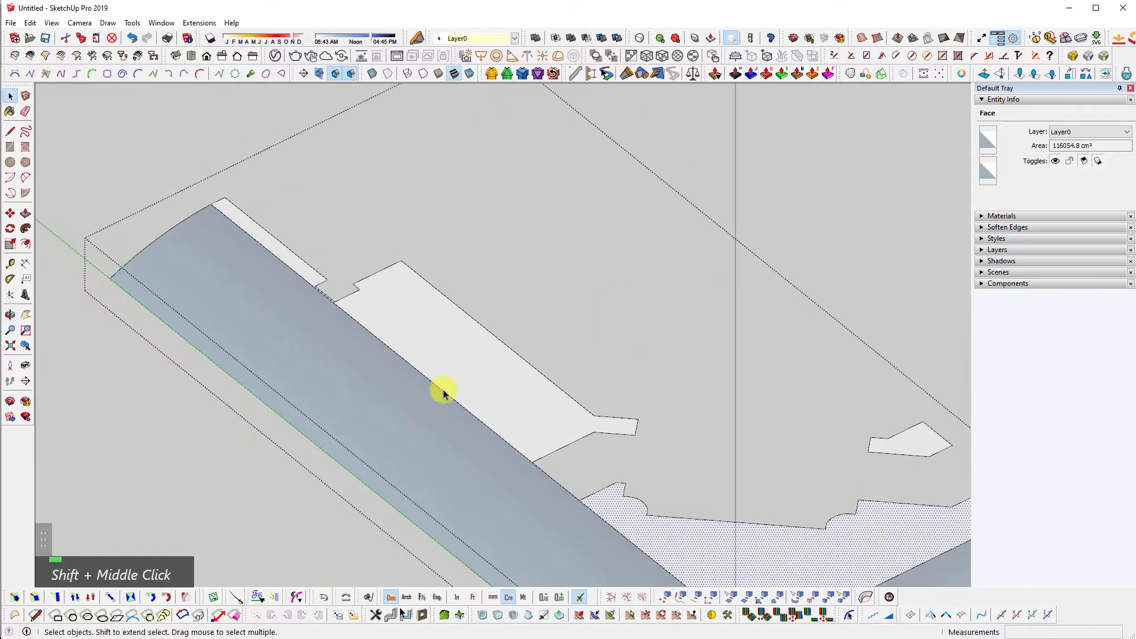
- Reverse the curved slope surface inside the ground group and close the group
shift+middle_drag(693, 559, 519, 385)
click(526, 504)
key(shift+d)
key(shift+z)
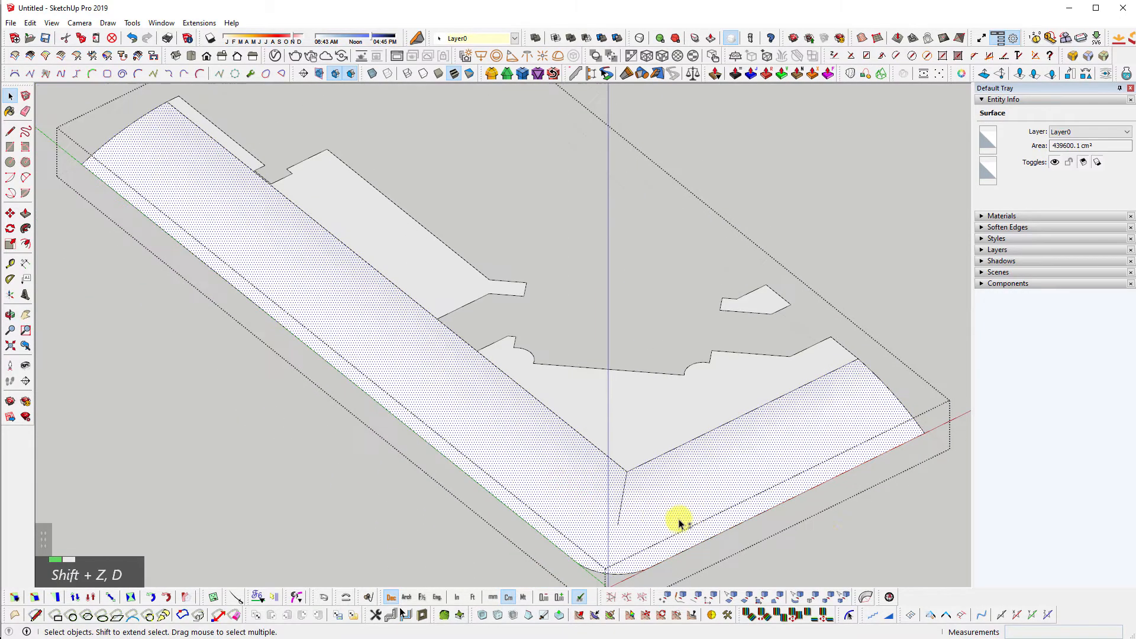
middle_drag(679, 524, 697, 436)
key(ctrl+a)
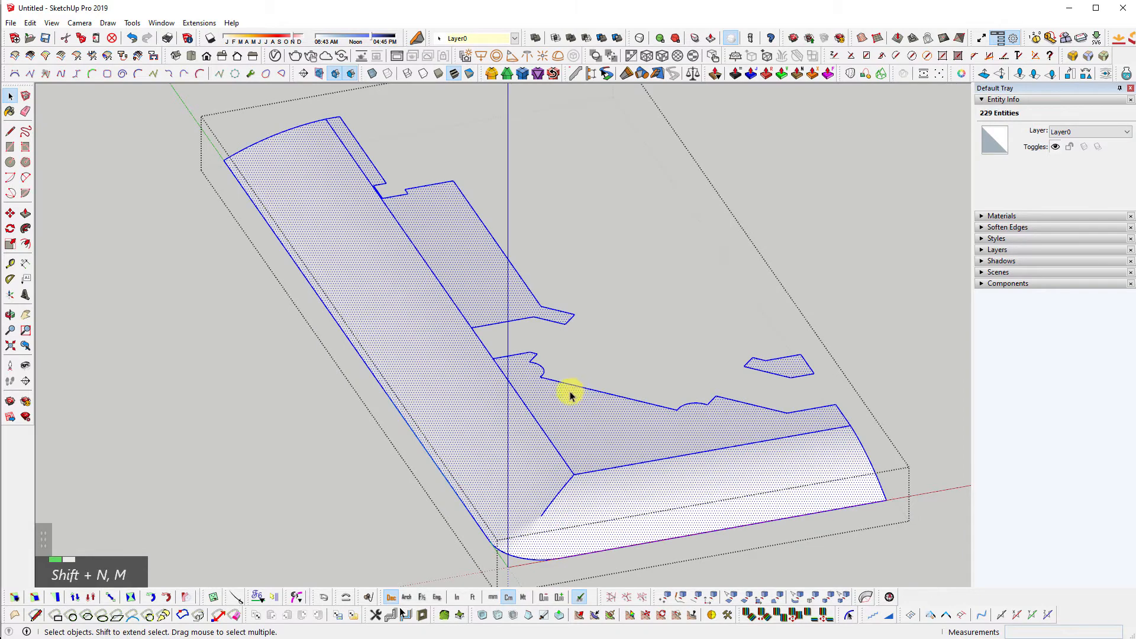
scroll(571, 395, up, 5)
key(Escape)
- Erase the extra rounded outline running along the outer part of the slope and around its corner
middle_drag(541, 495, 546, 310)
scroll(698, 364, up, 3)
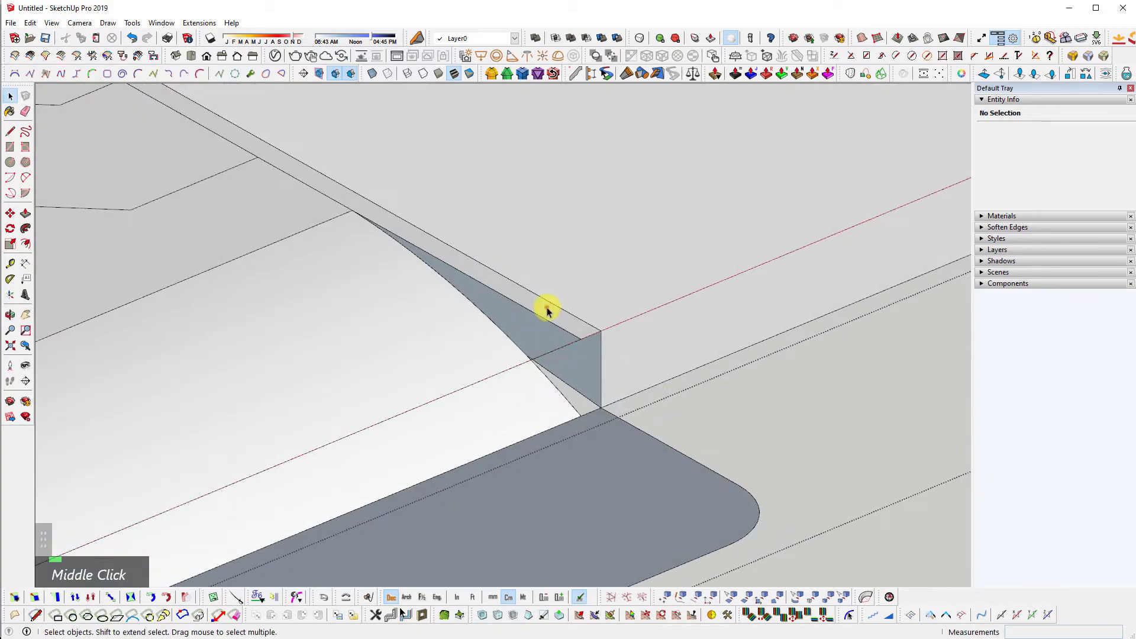
triple_click(546, 310)
scroll(576, 327, down, 7)
shift+middle_drag(444, 362, 997, 401)
scroll(647, 360, up, 6)
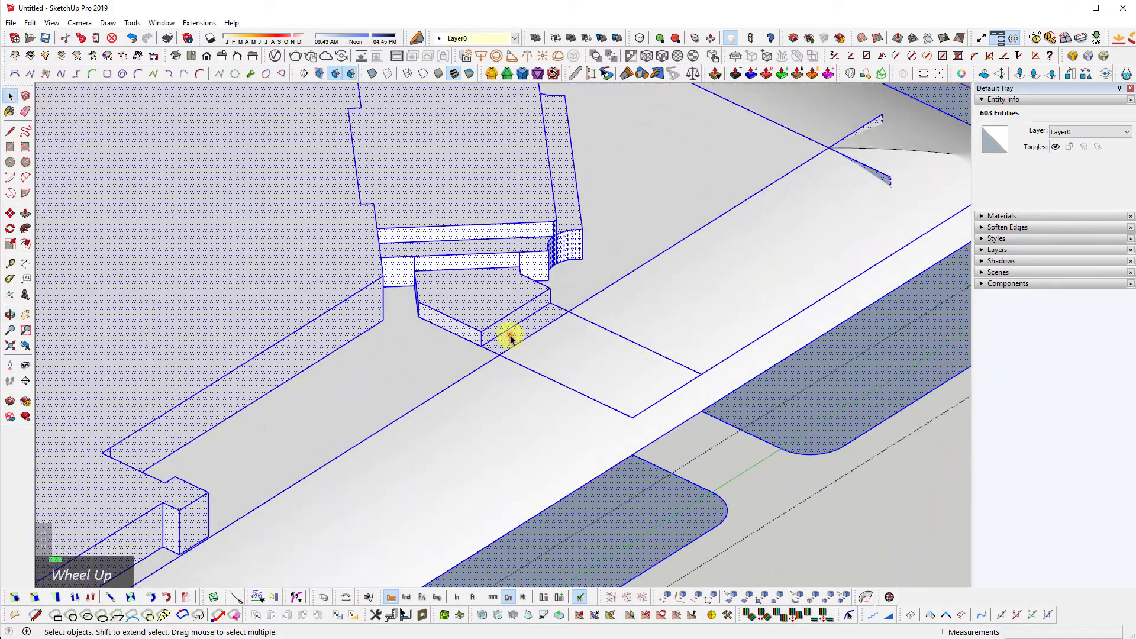
triple_click(511, 339)
scroll(511, 337, down, 2)
middle_drag(603, 382, 266, 399)
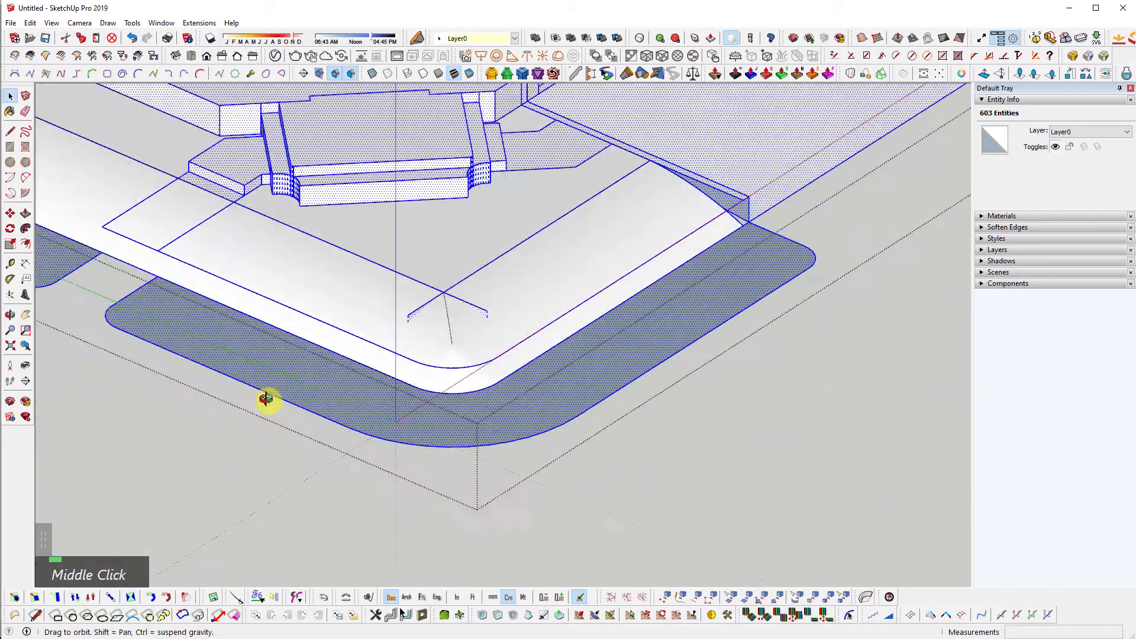
scroll(365, 340, up, 2)
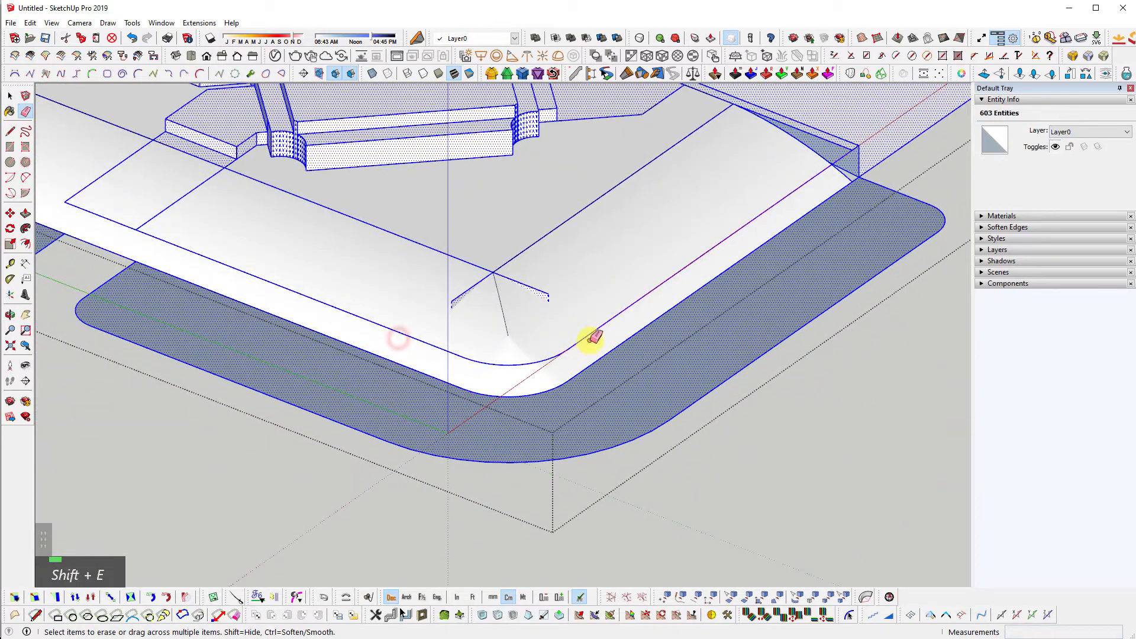
click(593, 335)
- Examine the connected base geometry around the path outline, the slope edges and the entrance steps
mouse_move(444, 339)
shift+middle_down()
mouse_move(490, 414)
mouse_move(419, 318)
mouse_move(211, 170)
mouse_move(367, 368)
shift+middle_up()
key(space)
key(Escape)
double_click(458, 335)
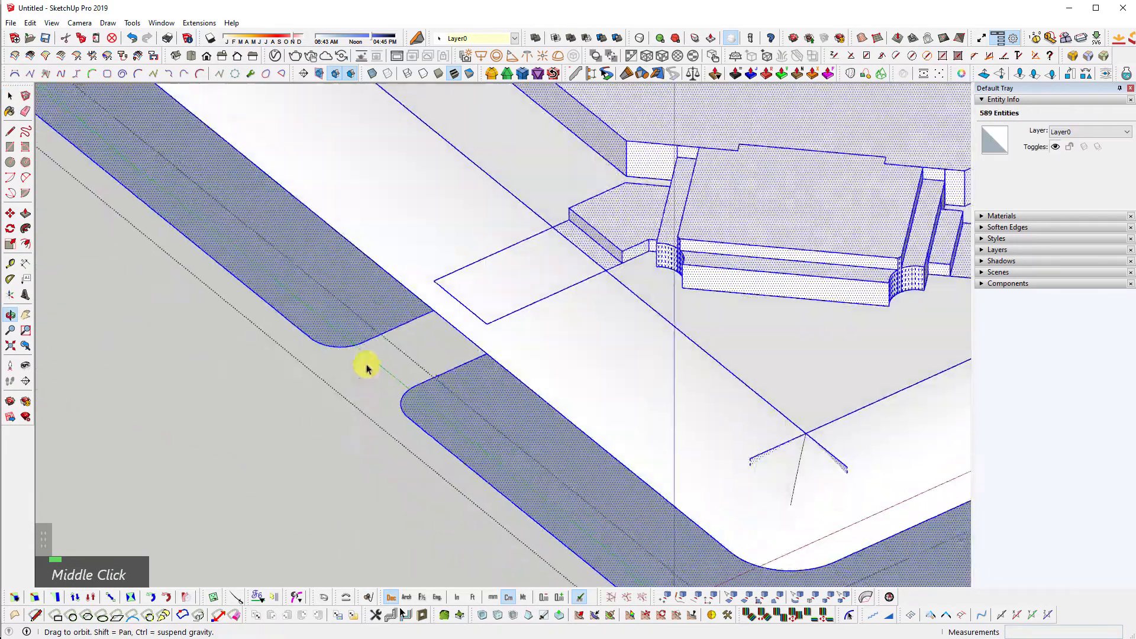
scroll(464, 317, up, 2)
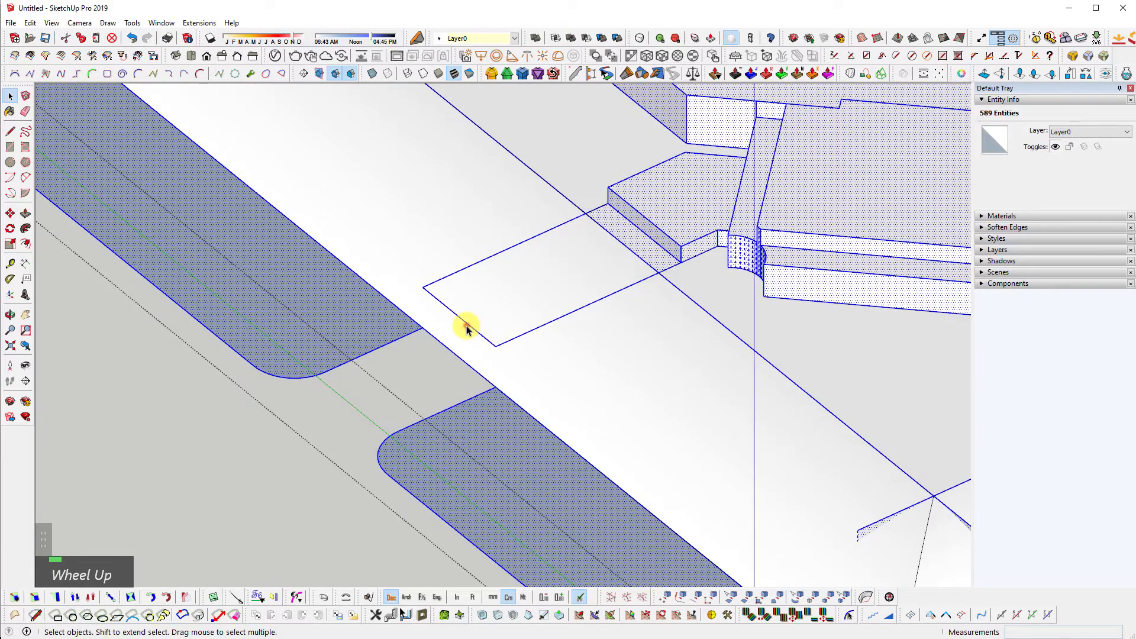
double_click(467, 327)
scroll(398, 315, down, 5)
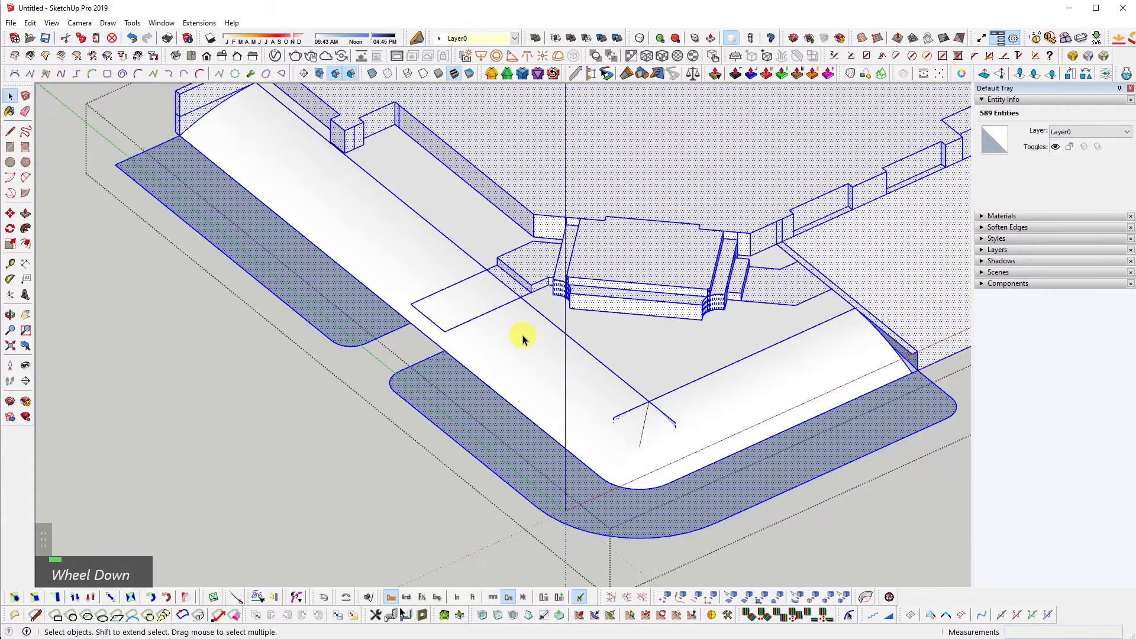
shift+middle_drag(520, 332, 504, 385)
scroll(605, 276, up, 3)
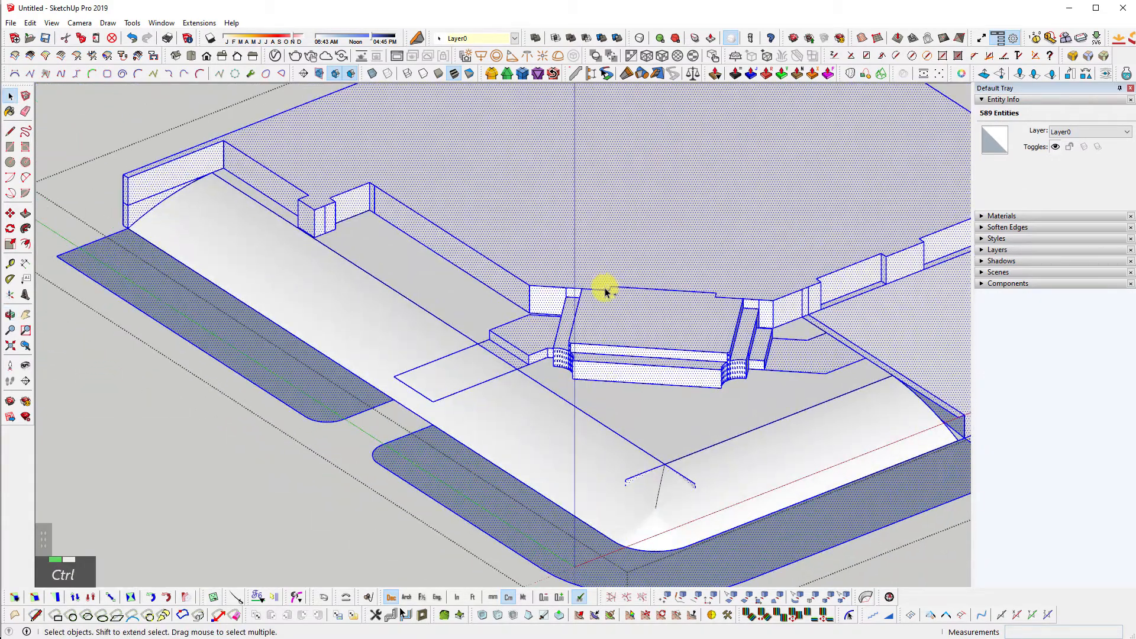
- Reverse the two rounded pavement strip faces outside the slope so their front sides face up
scroll(317, 391, down, 3)
middle_drag(563, 338, 530, 340)
shift+middle_drag(382, 362, 334, 296)
shift+scroll(329, 299, up, 1)
scroll(319, 305, up, 1)
click(249, 343)
shift+click(396, 443)
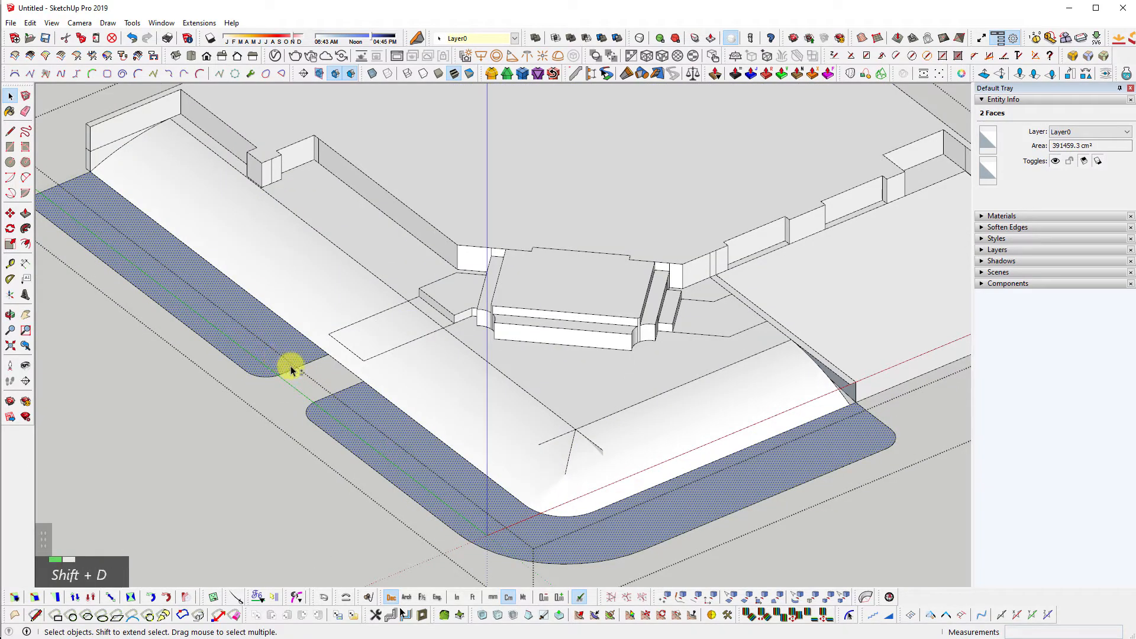
key(shift+d)
middle_drag(725, 510, 753, 400)
shift+middle_drag(407, 508, 621, 376)
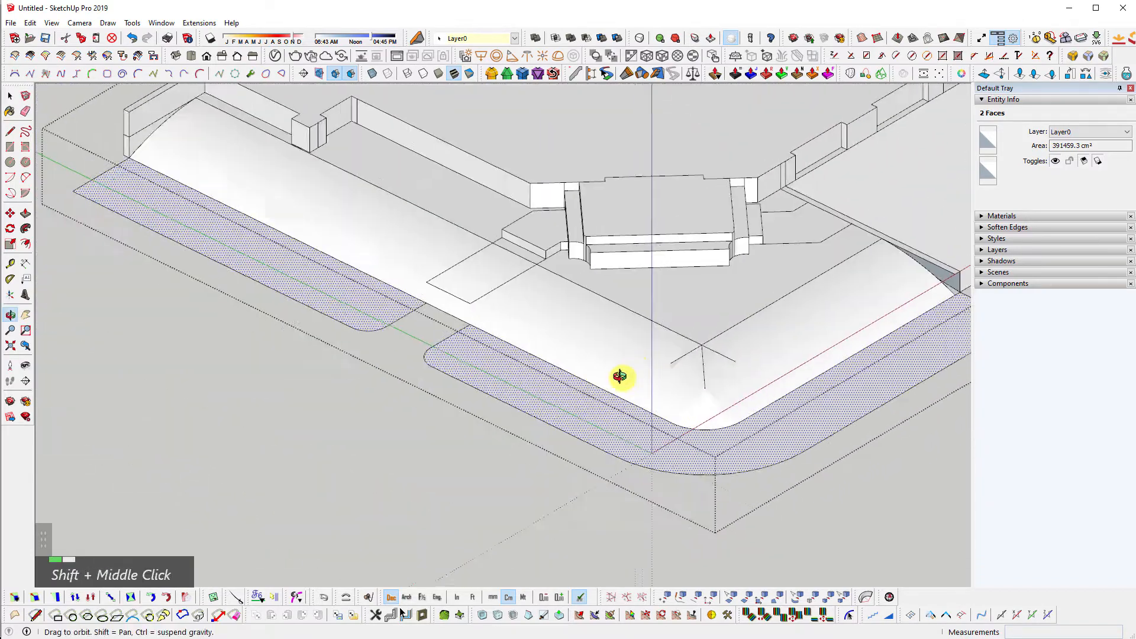
key(shift+z)
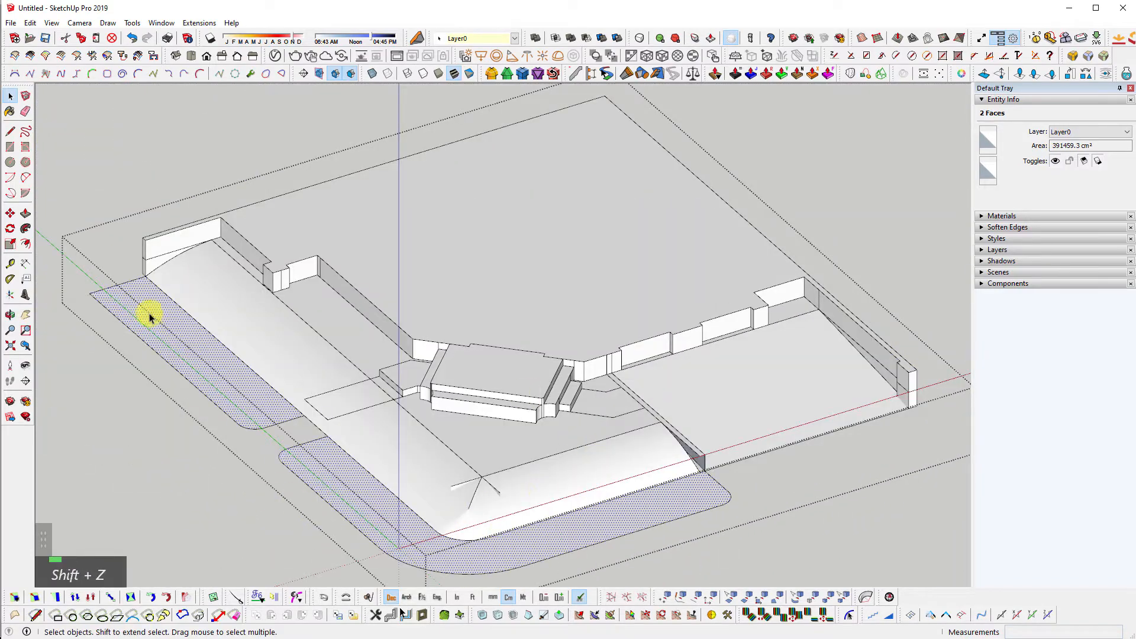
- Group the two pavement strip faces
shift+middle_drag(635, 527, 823, 448)
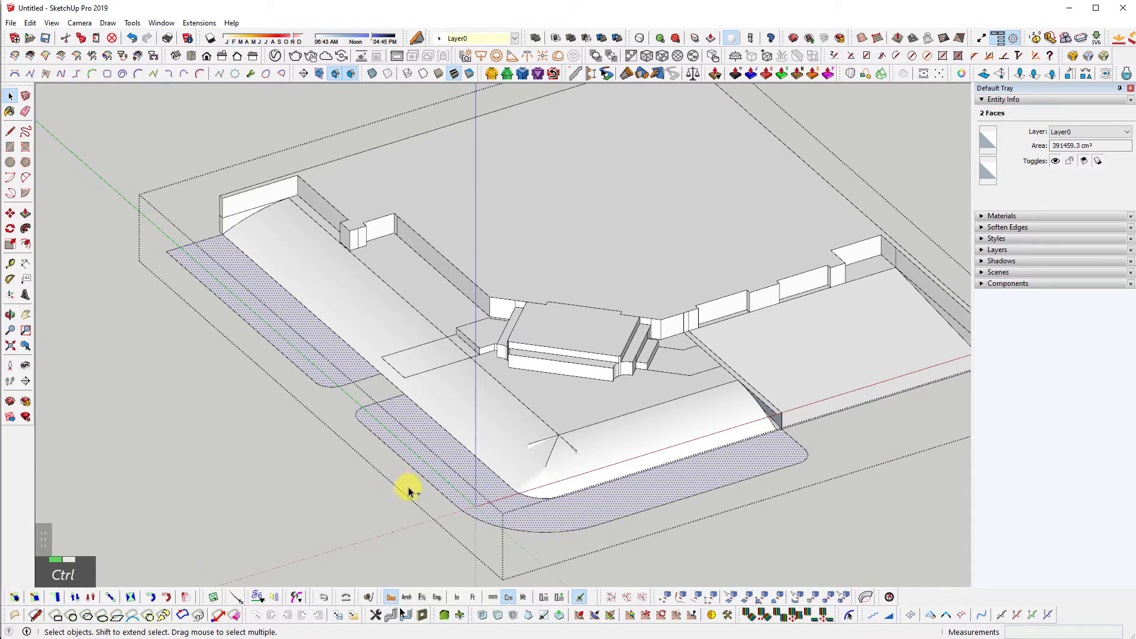
key(ctrl+g)
double_click(423, 427)
key(Escape)
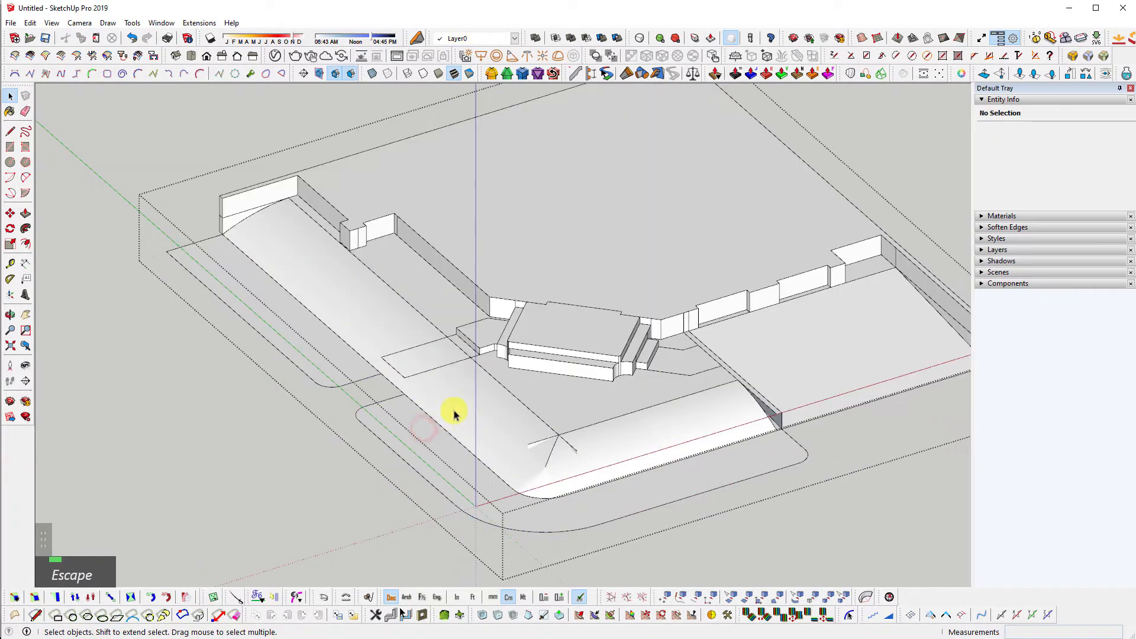
- Examine the contents of the slope group and the pavement group separately
double_click(455, 414)
click(547, 461)
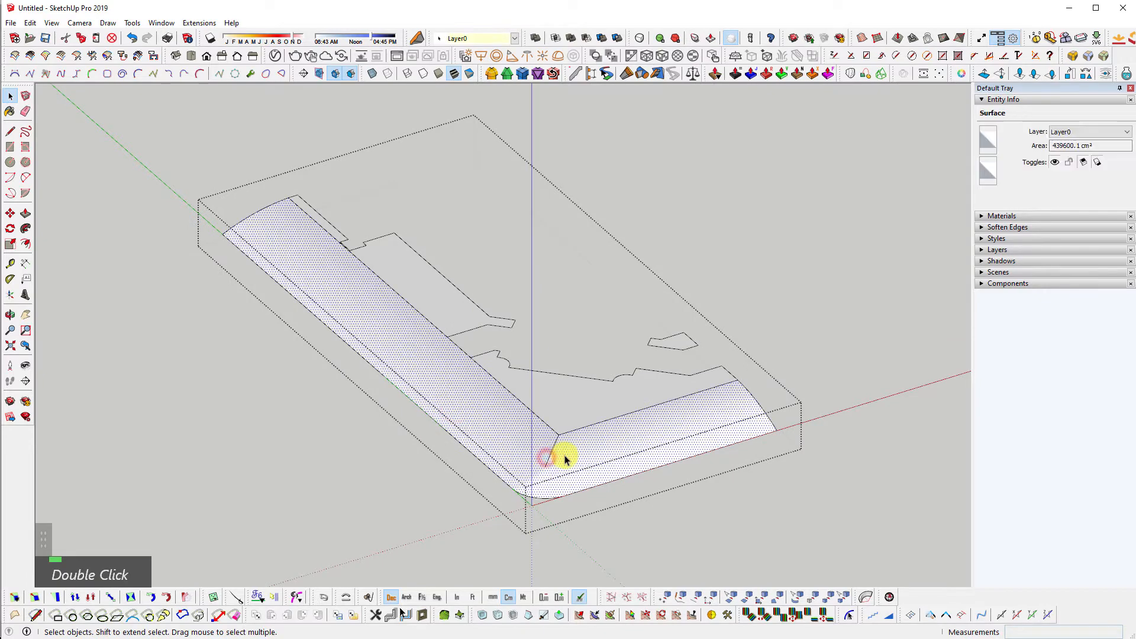
key(Escape)
double_click(422, 438)
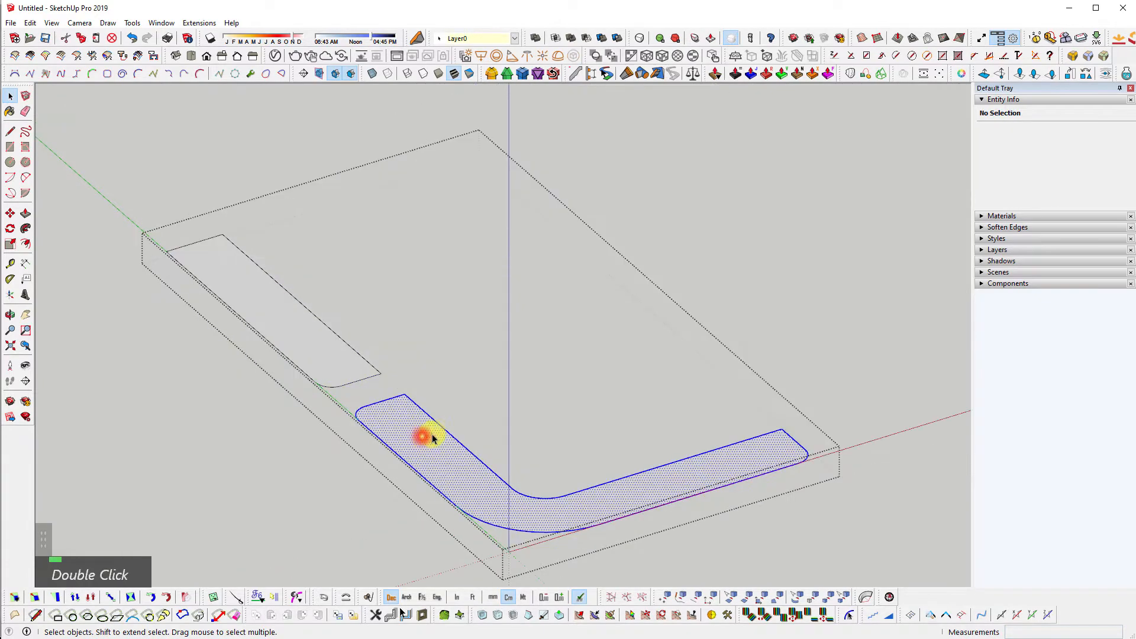
key(Escape)
double_click(473, 406)
key(Escape)
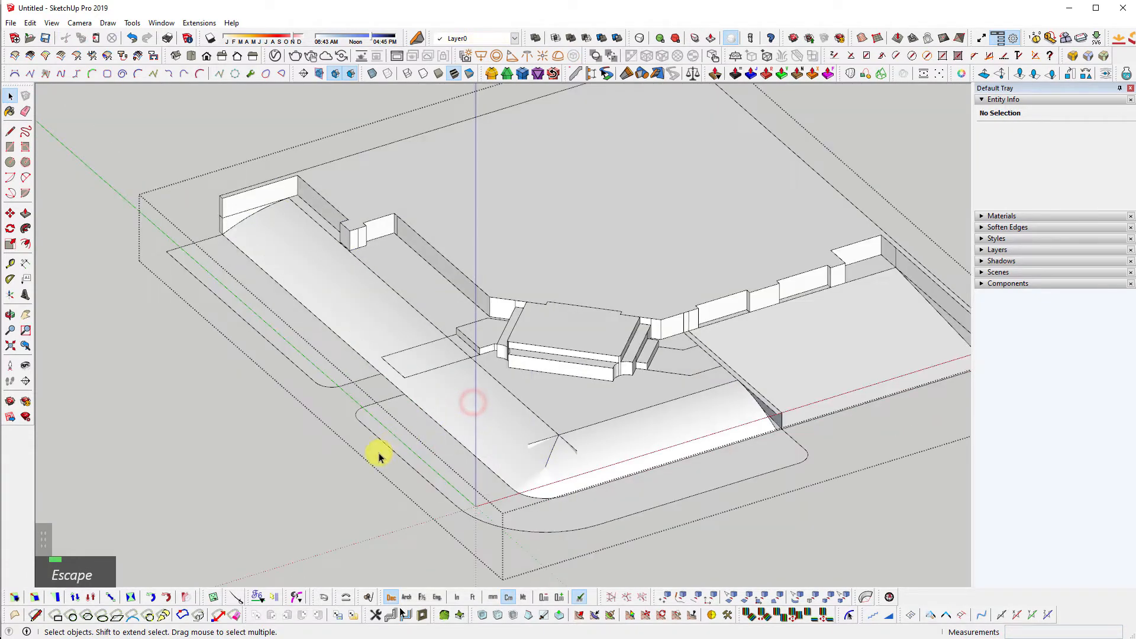
double_click(415, 448)
key(Escape)
scroll(457, 393, up, 2)
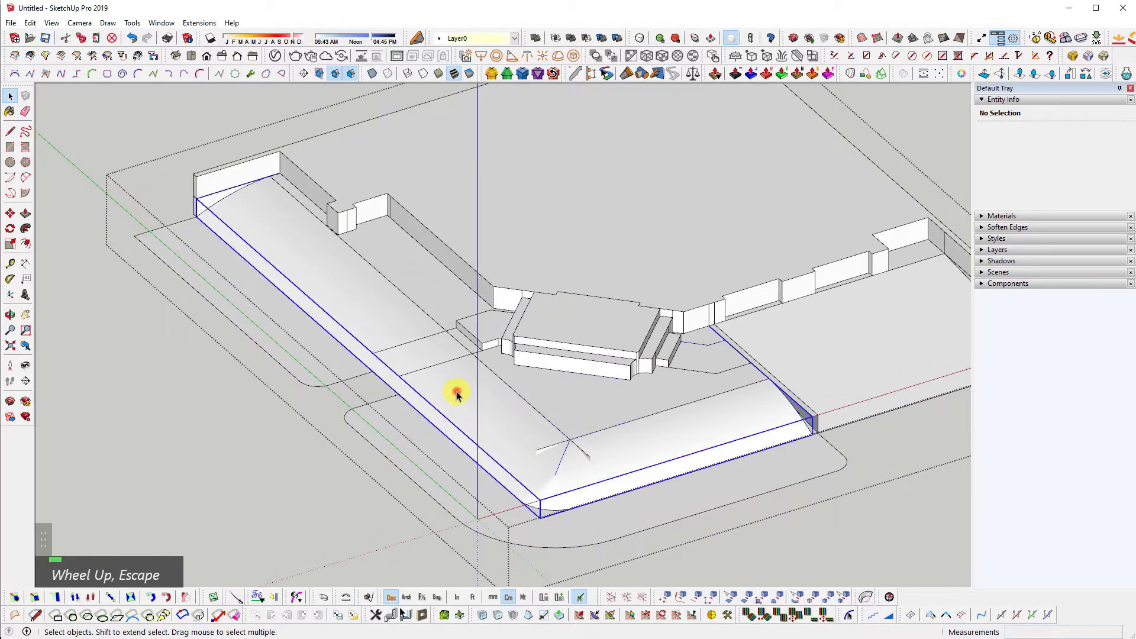
double_click(457, 392)
key(Escape)
- Group all the connected building base geometry and open the new group for editing
double_click(583, 259)
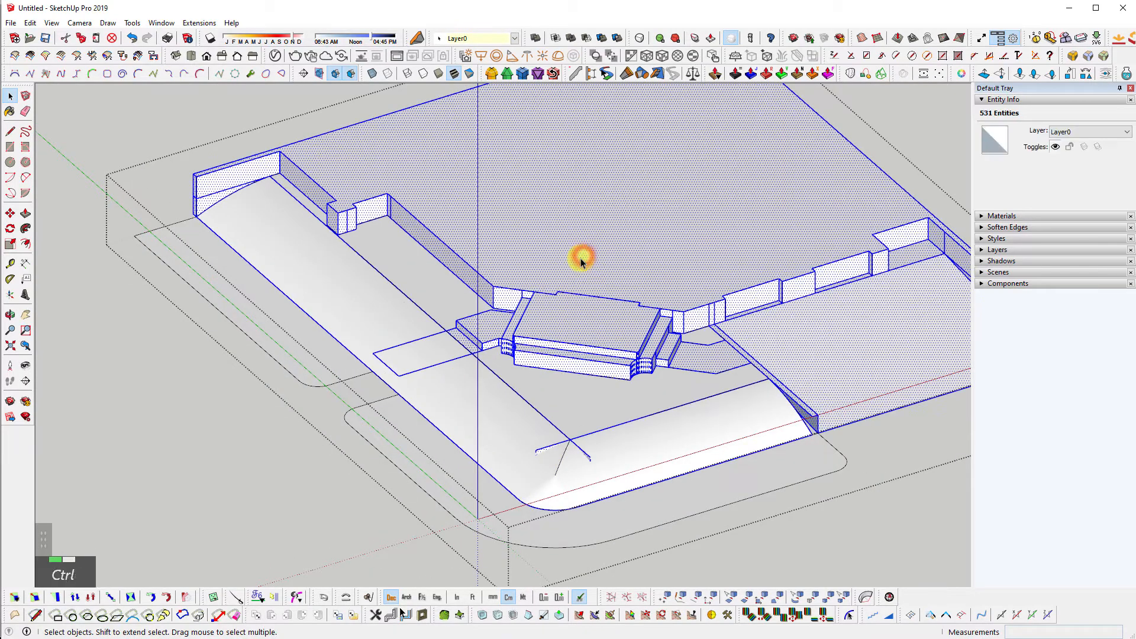
key(ctrl+g)
double_click(487, 216)
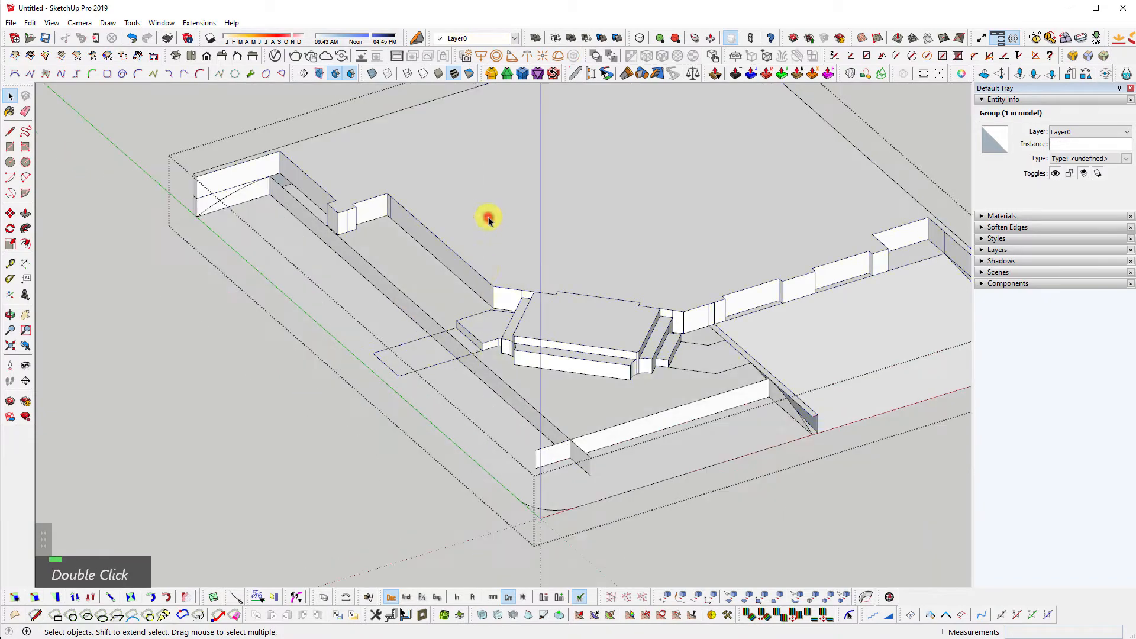
- Delete the flat bottom strip with its rounded corner and the vertical walls left beneath the slope
middle_drag(466, 482, 843, 496)
scroll(832, 450, up, 3)
double_click(807, 436)
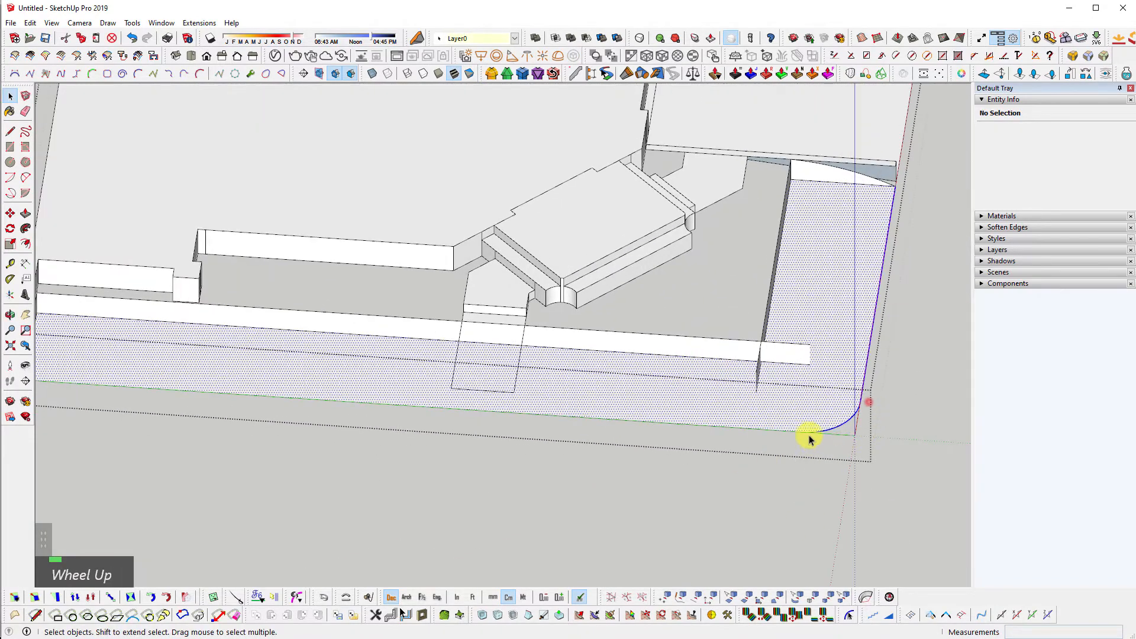
middle_drag(807, 436, 975, 320)
scroll(641, 311, up, 3)
scroll(749, 327, down, 4)
key(shift+q)
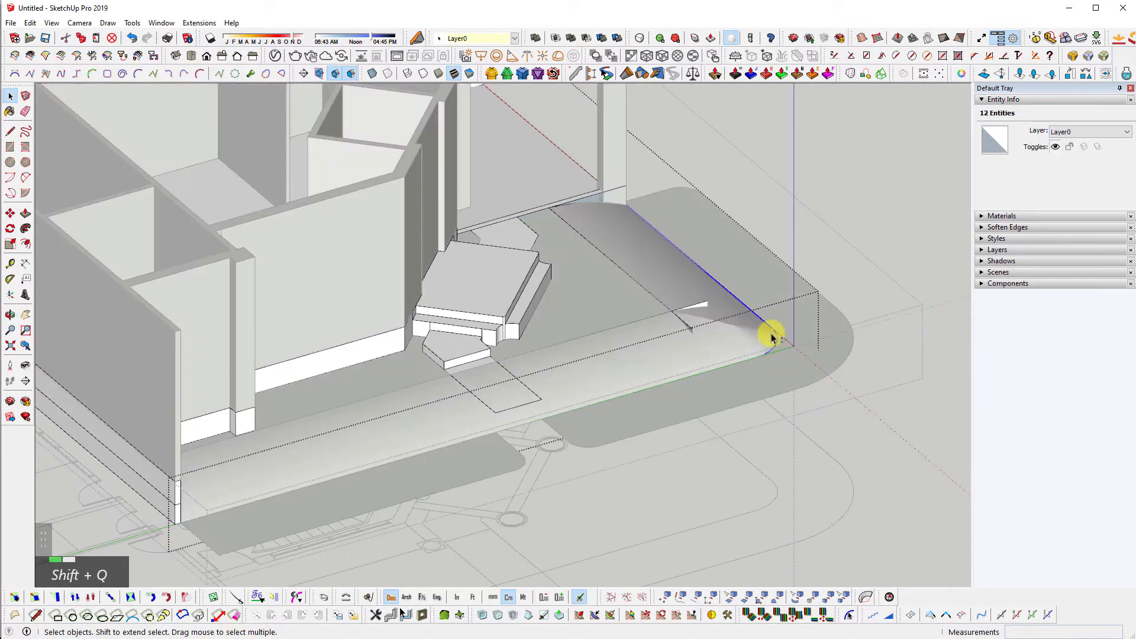
key(shift+q)
middle_drag(774, 335, 554, 395)
scroll(555, 396, up, 2)
drag(798, 336, 676, 449)
scroll(859, 371, down, 2)
key(e)
middle_drag(890, 374, 669, 423)
drag(772, 478, 578, 570)
key(e)
scroll(370, 297, up, 2)
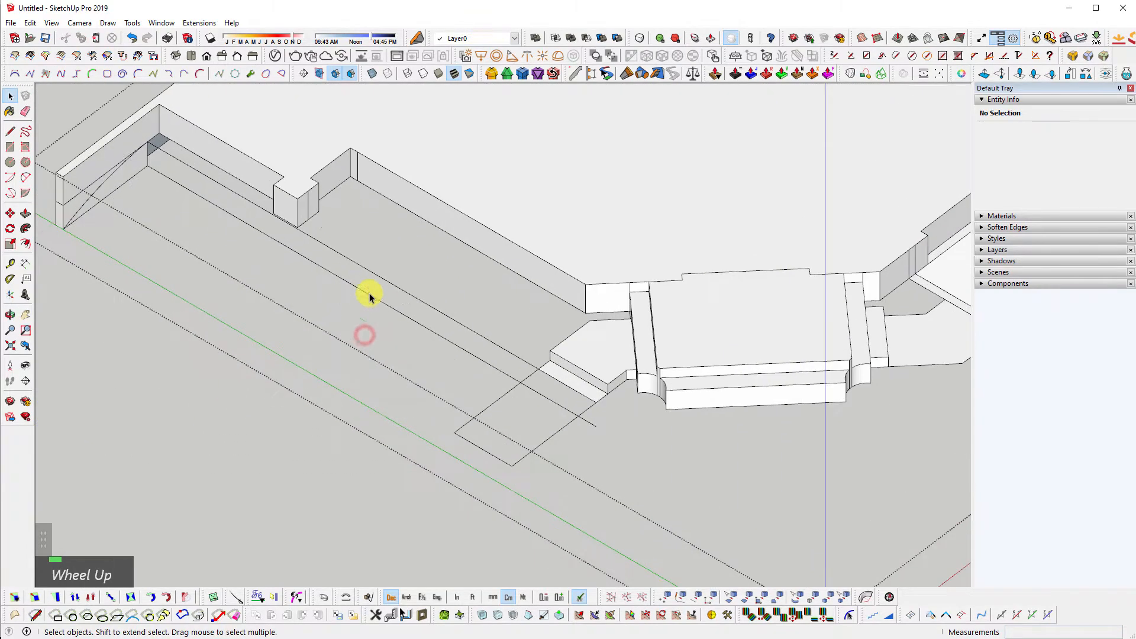
- Merge the coplanar faces throughout the base group, removing the curved and diagonal dividing lines on the end wall
middle_drag(342, 286, 94, 172)
scroll(330, 107, up, 2)
shift+scroll(409, 340, up, 2)
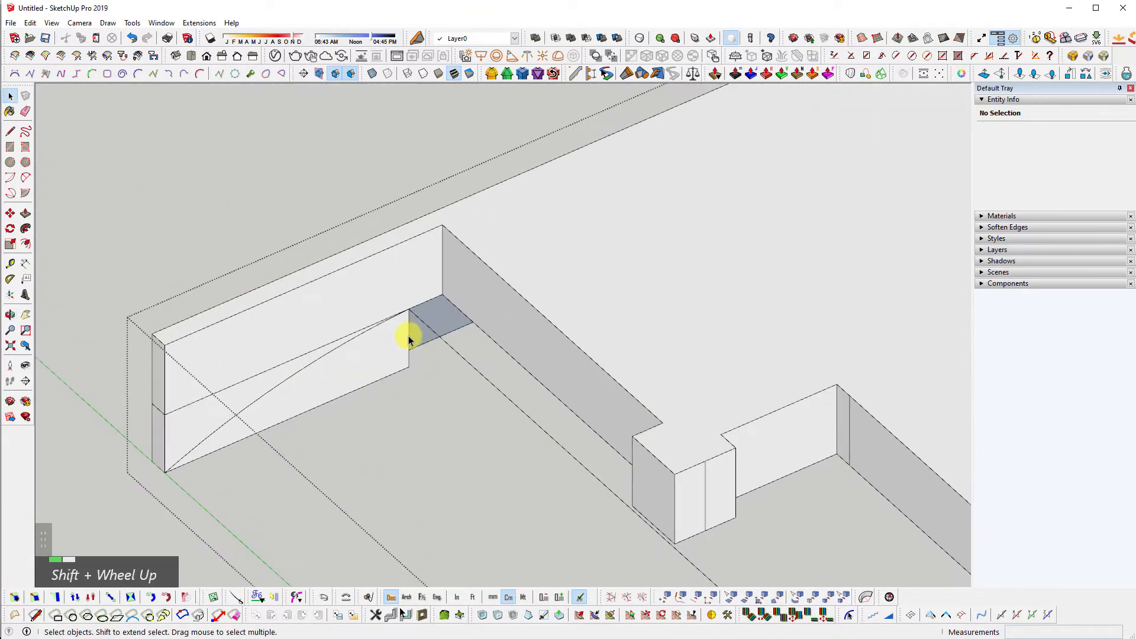
key(m)
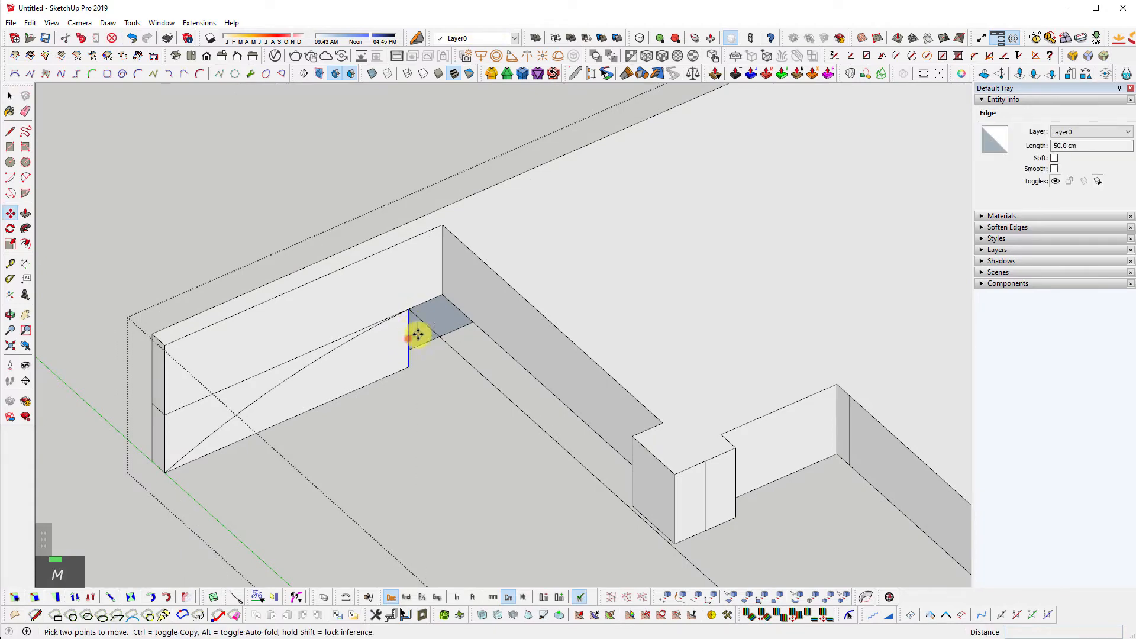
key(shift+space)
key(ctrl+a)
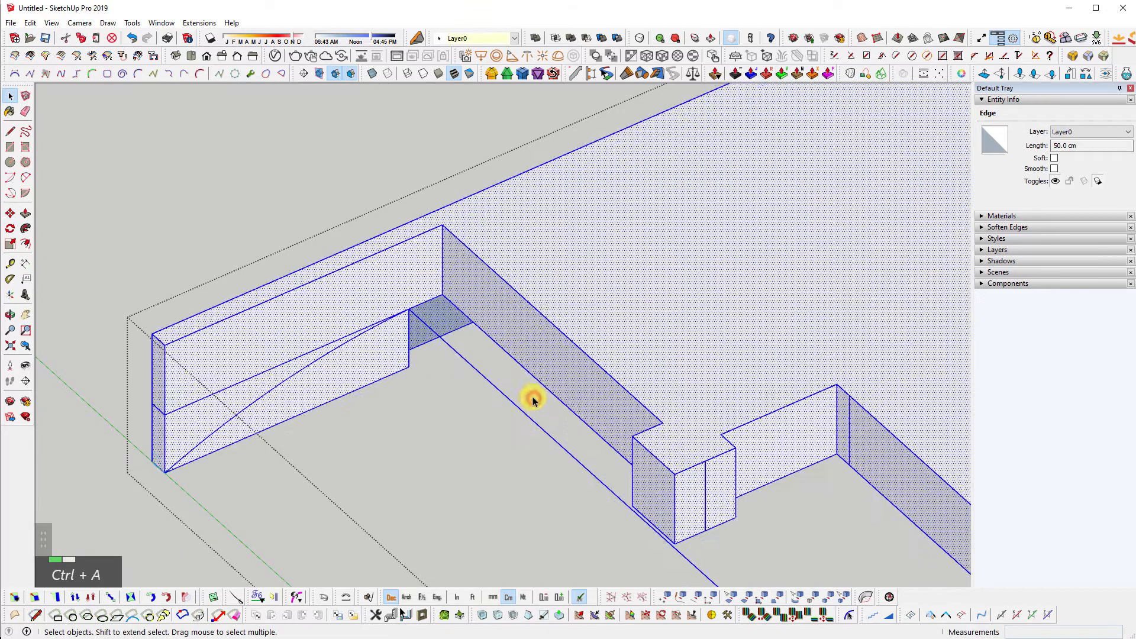
shift+scroll(532, 398, down, 5)
scroll(430, 322, up, 2)
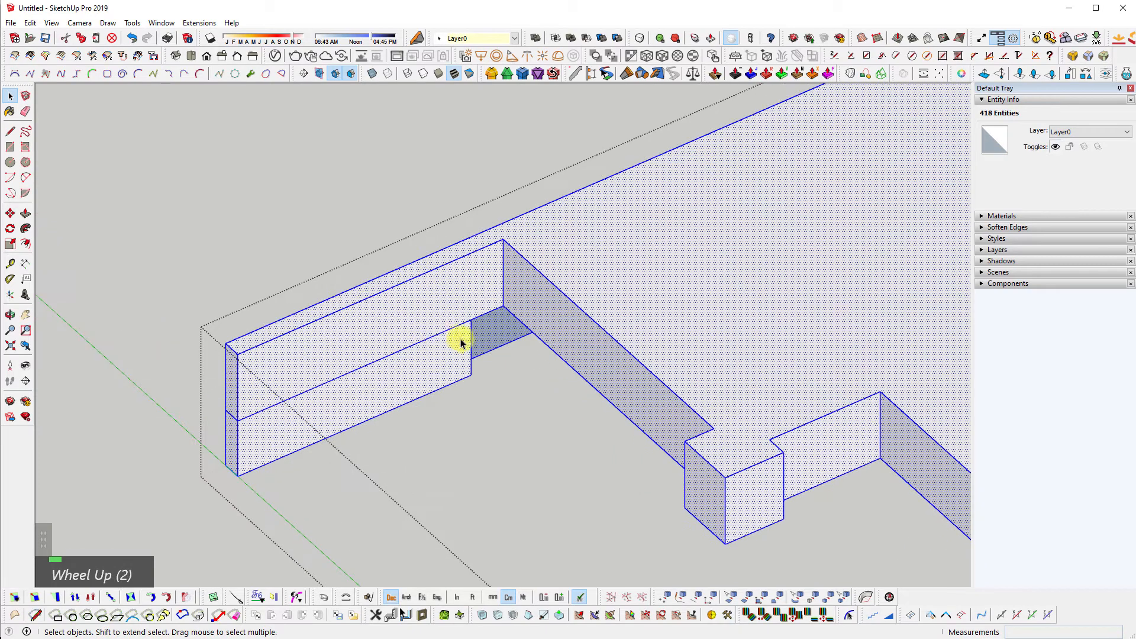
- Move the lower end wall's short vertical edge 27.5 cm to line up with the inner wall corner
click(470, 343)
key(m)
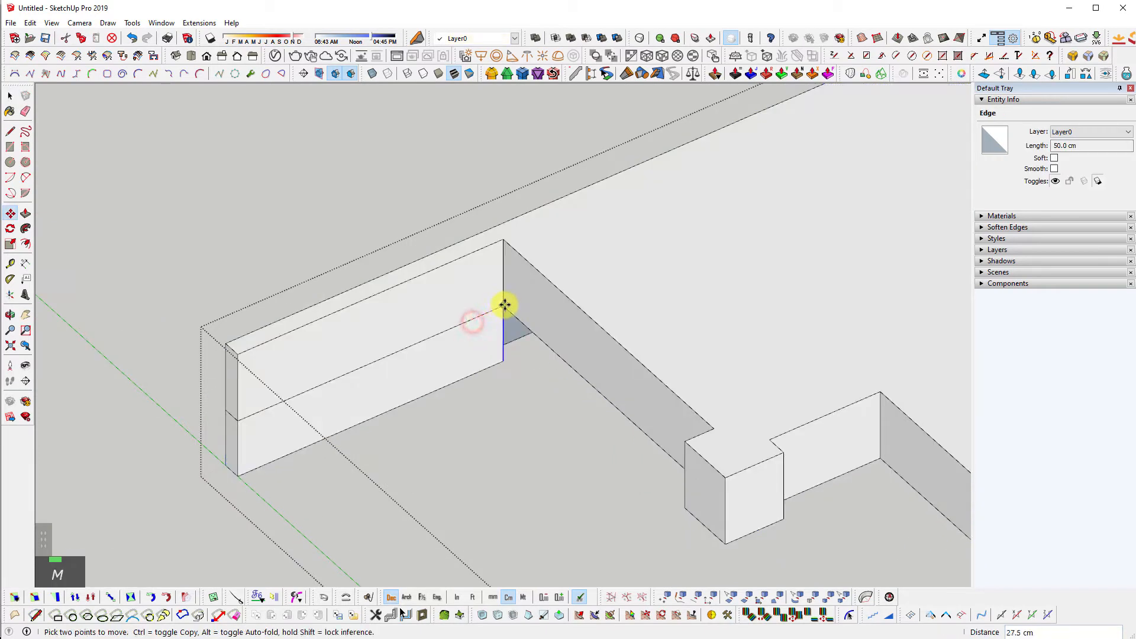
scroll(506, 307, down, 1)
scroll(549, 444, up, 1)
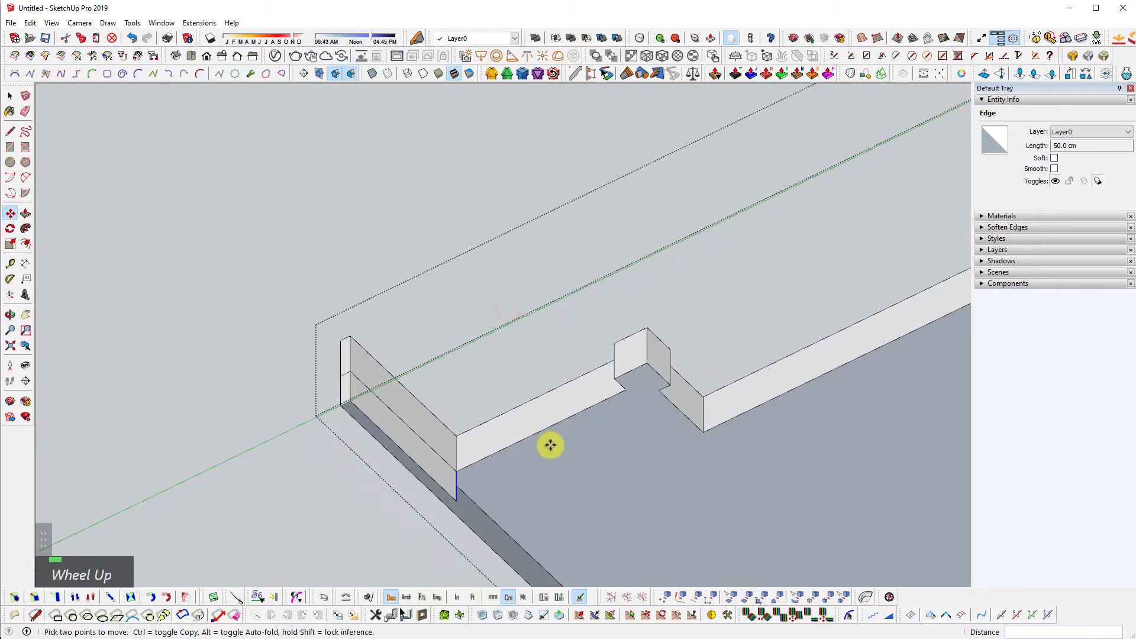
key(space)
- Try to push/pull the underside of the main base floor 50 cm as a new starting face
shift+middle_drag(547, 496, 586, 272)
key(p)
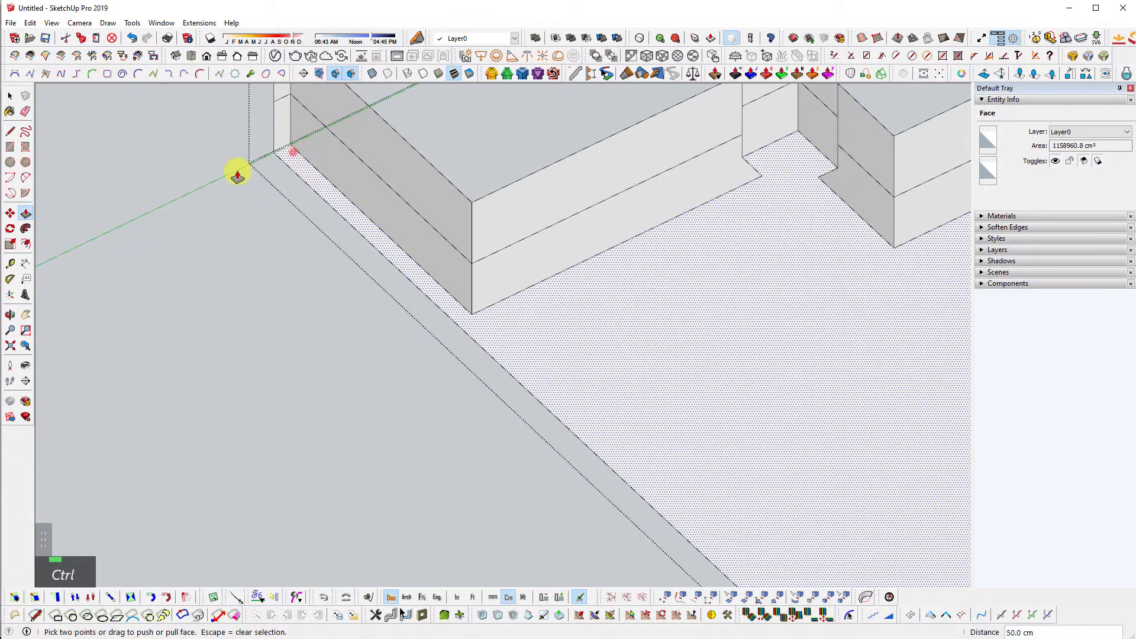
middle_drag(342, 261, 707, 190)
key(shift+z)
middle_drag(723, 397, 535, 325)
scroll(604, 353, up, 2)
shift+middle_drag(603, 352, 896, 378)
scroll(805, 343, up, 2)
key(ctrl+z)
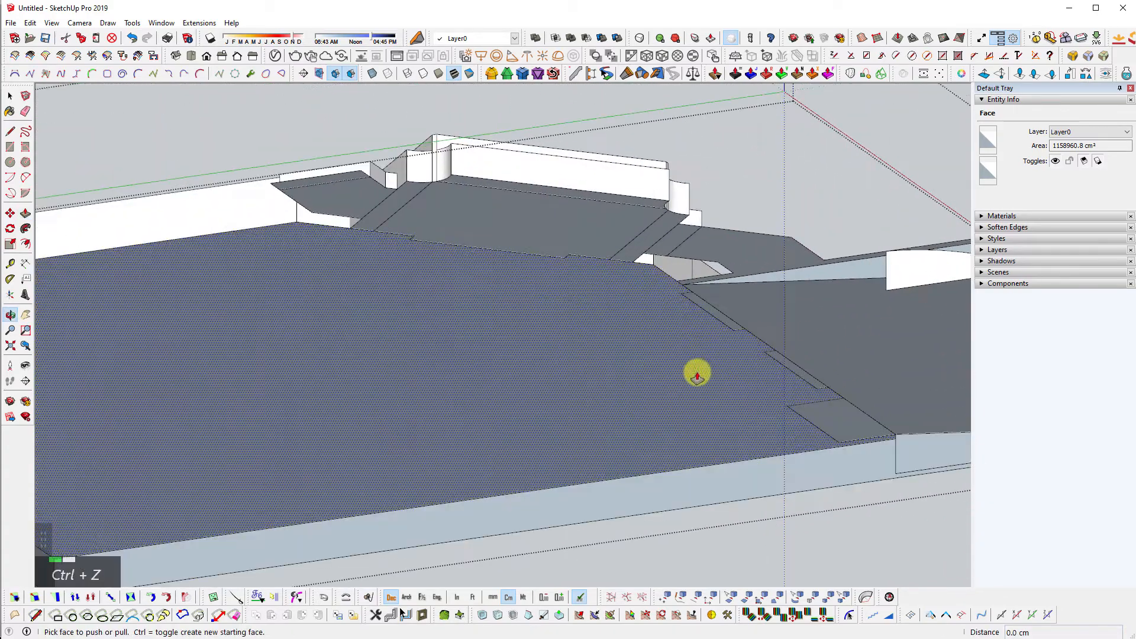
- Push/pull the underside of the main base floor 50 cm, creating a new starting face
middle_drag(692, 373, 696, 213)
scroll(408, 266, up, 3)
key(shift+e)
scroll(391, 263, down, 5)
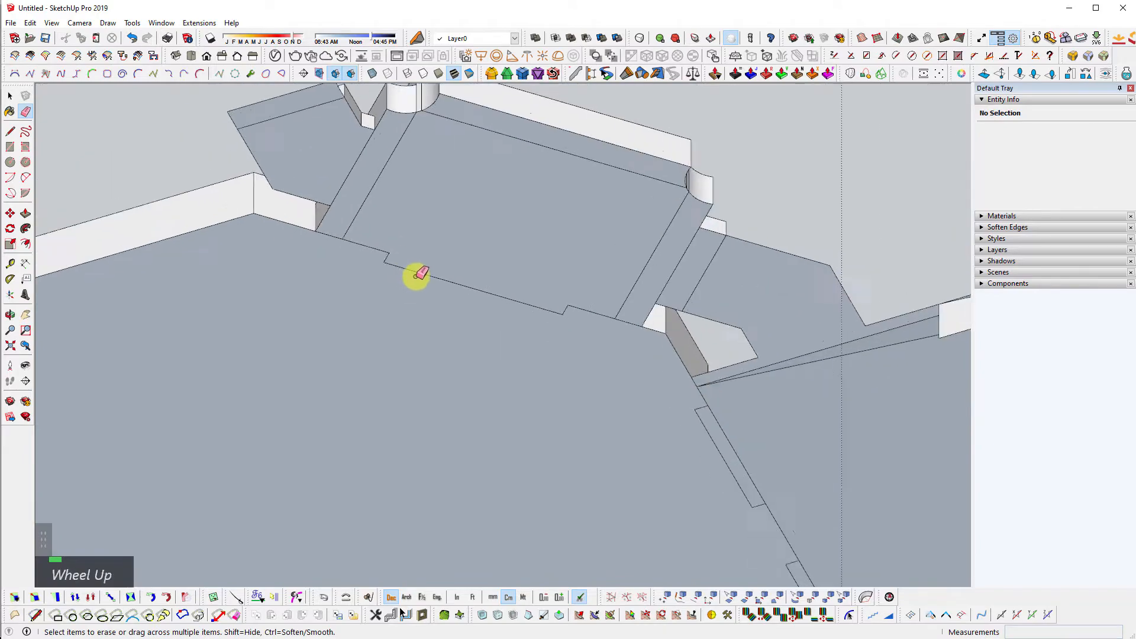
key(p)
shift+middle_drag(229, 298, 657, 243)
scroll(342, 258, up, 2)
key(ctrl)
click(342, 259)
click(322, 251)
scroll(793, 225, up, 2)
shift+middle_drag(802, 223, 383, 274)
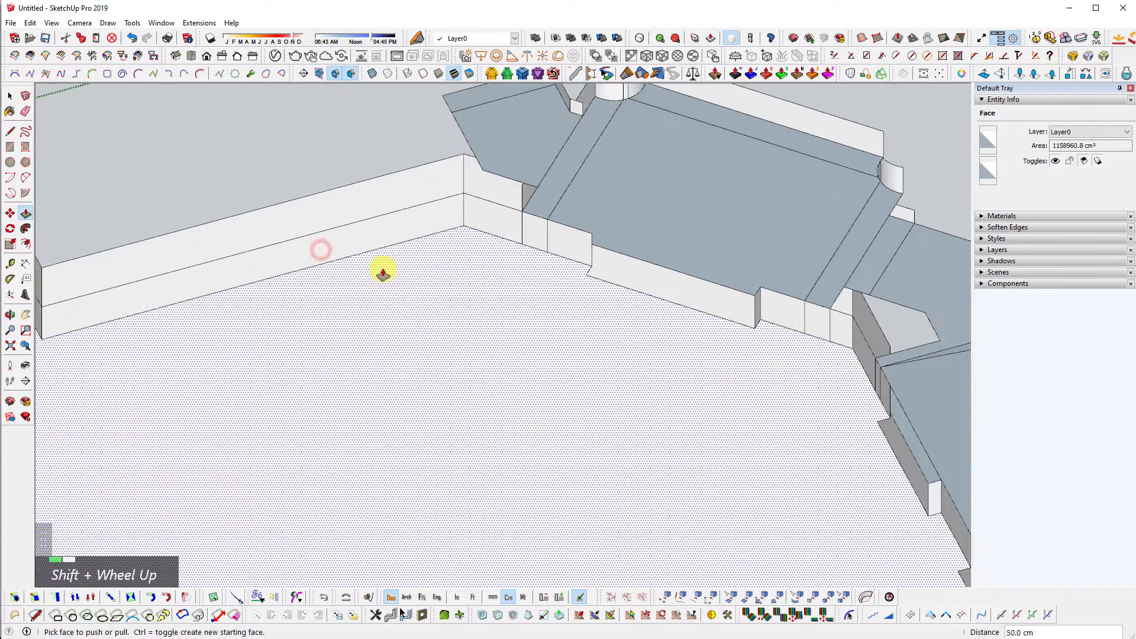
- Push/pull the undersides of the porch deck and the narrow strip beside it flush with the main base underside
scroll(499, 222, up, 2)
scroll(568, 185, up, 1)
shift+middle_drag(605, 220, 401, 355)
click(428, 380)
key(ctrl)
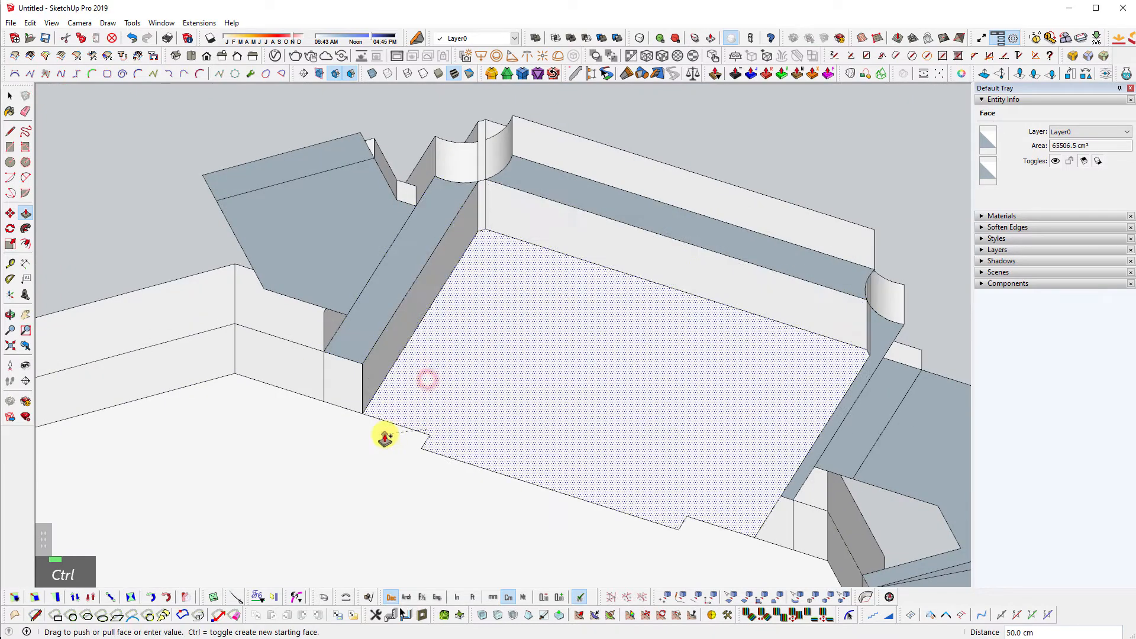
click(386, 434)
click(371, 330)
key(ctrl)
click(288, 429)
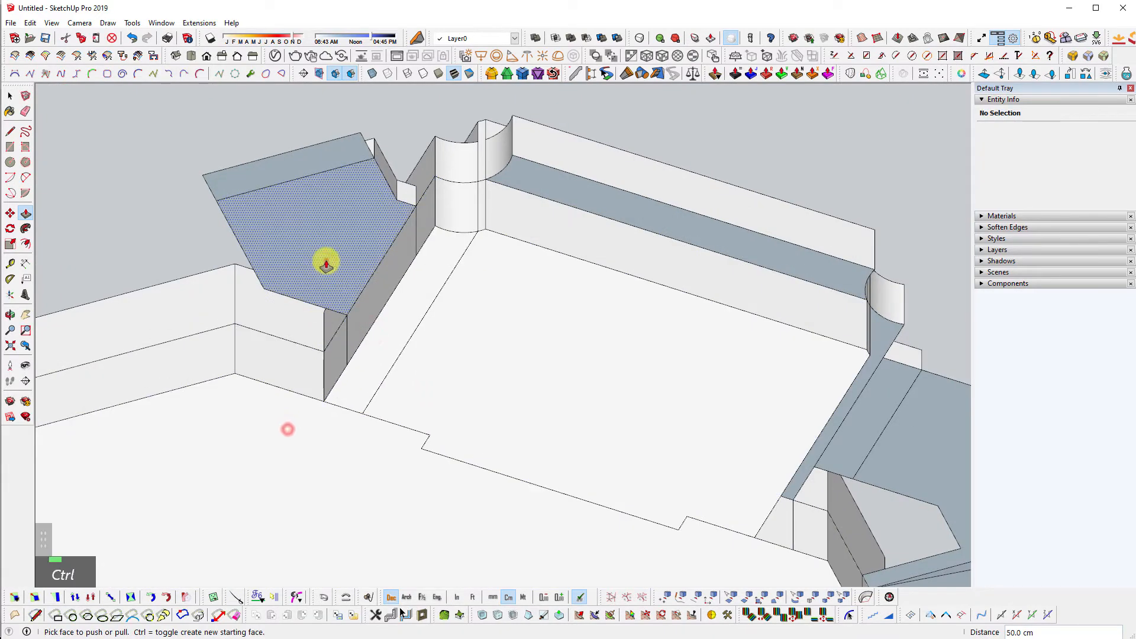
- Push/pull the undersides of the polygonal side deck, its outer strip and the long front entrance strip flush with the main base underside
click(325, 260)
click(428, 296)
click(348, 152)
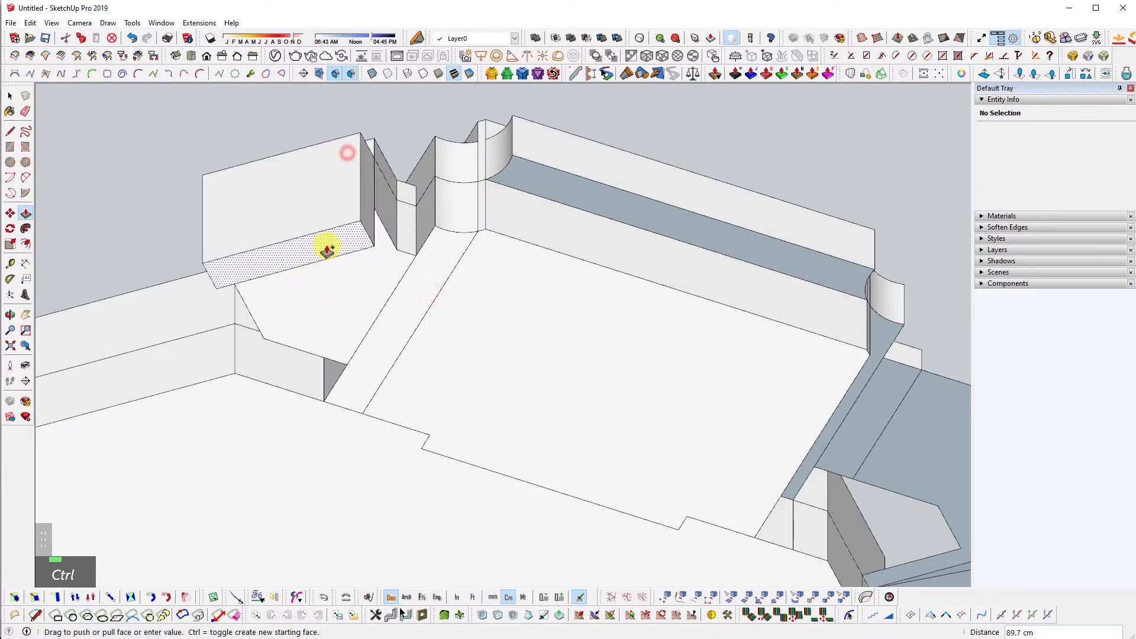
click(404, 254)
click(541, 186)
click(472, 251)
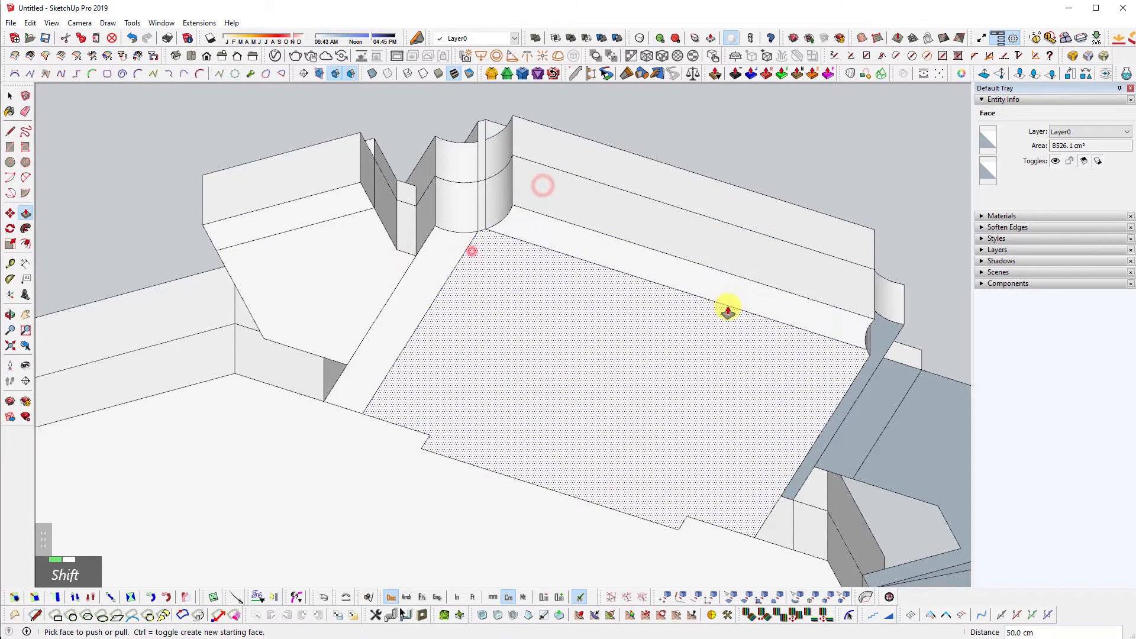
- Push/pull the narrow strip and the opposite side porch's polygonal underside flush with the main base, creating new starting faces
shift+middle_drag(728, 309, 153, 245)
scroll(403, 339, up, 2)
key(ctrl)
click(329, 318)
click(372, 318)
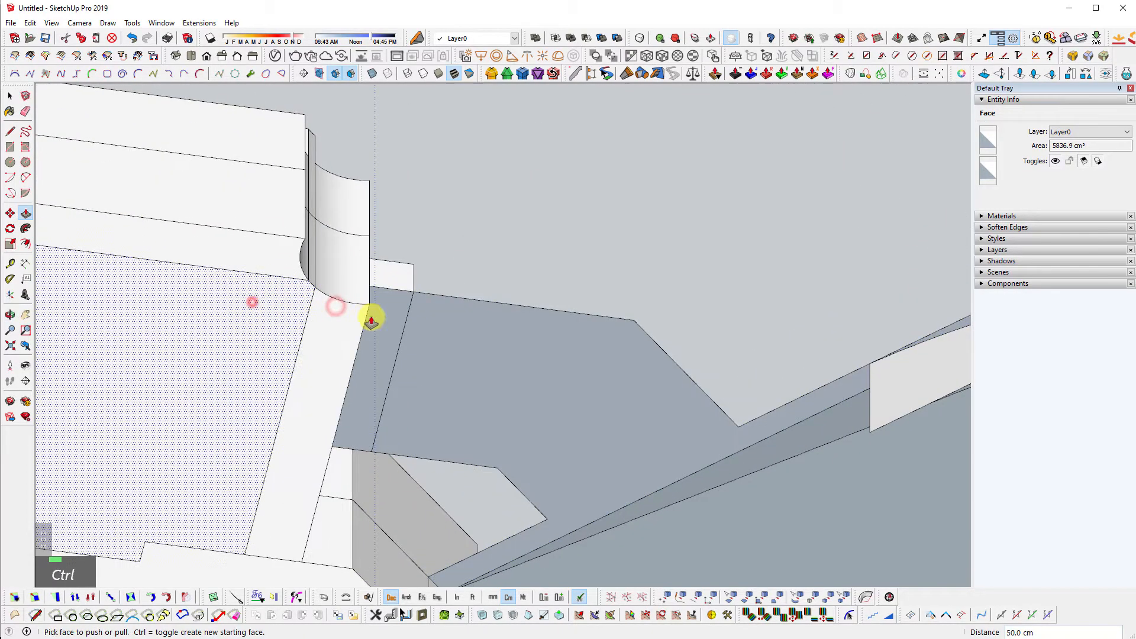
scroll(442, 329, down, 2)
ctrl+click(468, 350)
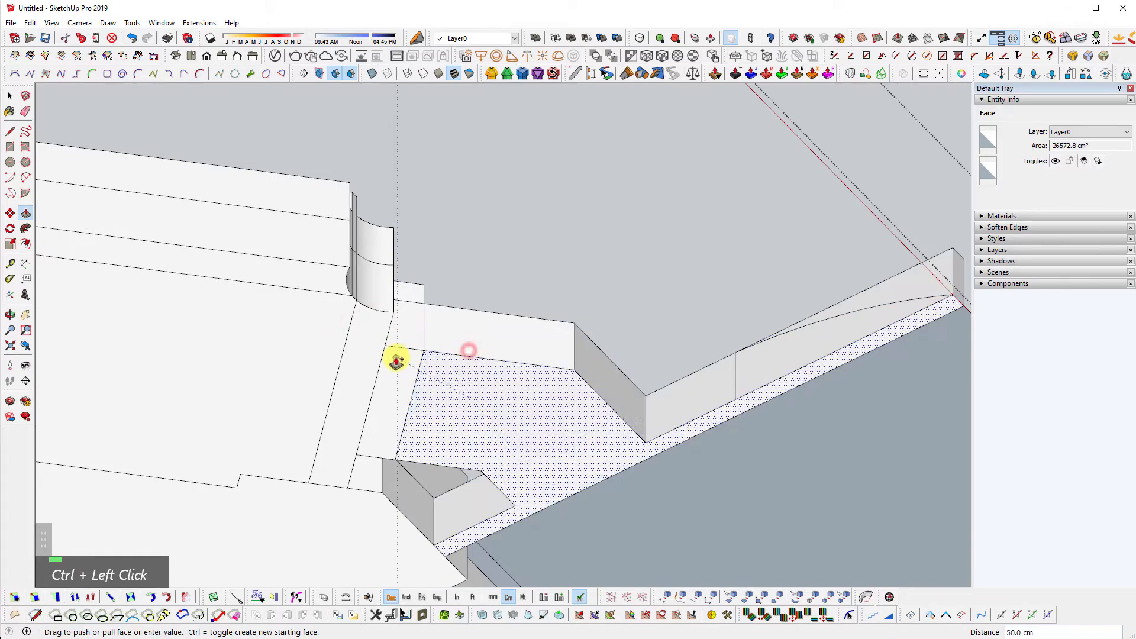
click(380, 365)
- Draw a line between the two outer corners of the large open area to close the underside of the base
shift+middle_drag(669, 414, 377, 296)
scroll(718, 185, up, 2)
scroll(565, 169, down, 4)
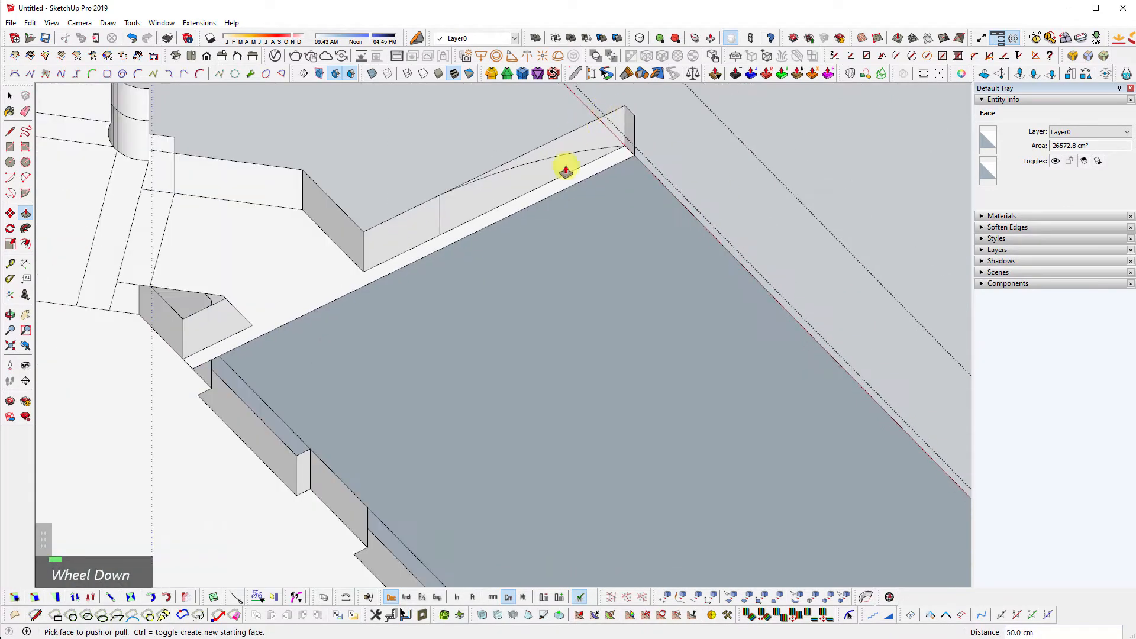
middle_drag(645, 365, 875, 418)
scroll(875, 418, up, 3)
scroll(741, 390, down, 2)
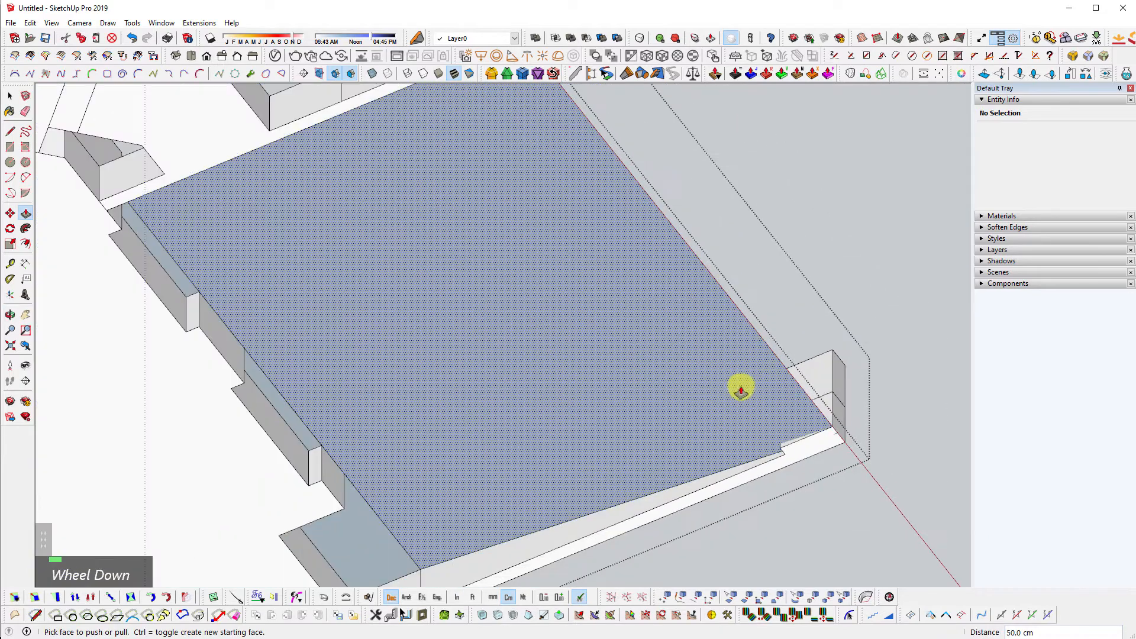
key(l)
scroll(583, 208, up, 2)
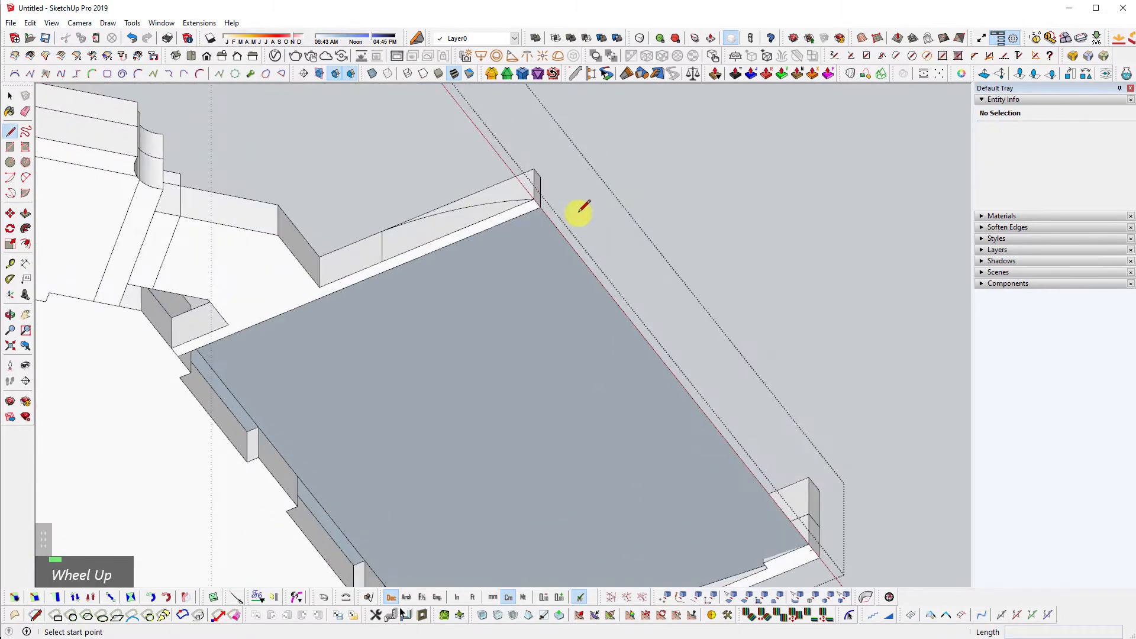
click(540, 204)
scroll(539, 205, down, 2)
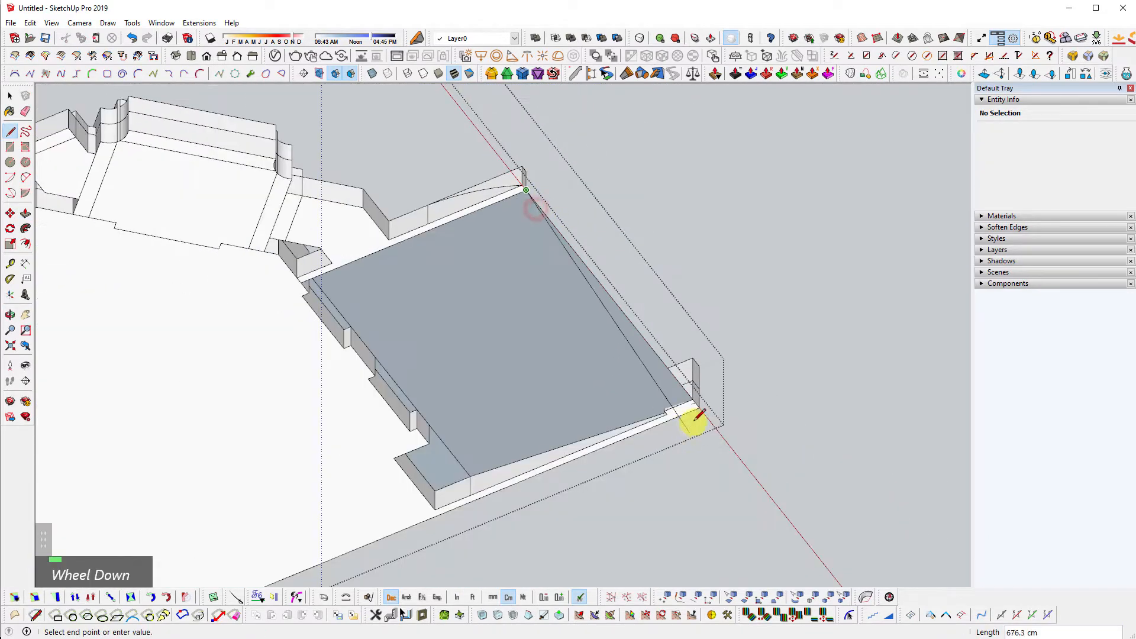
click(737, 441)
- Reverse the back-facing top faces of the polygonal side porch and of the low step at the opposite side entrance
key(ctrl+a)
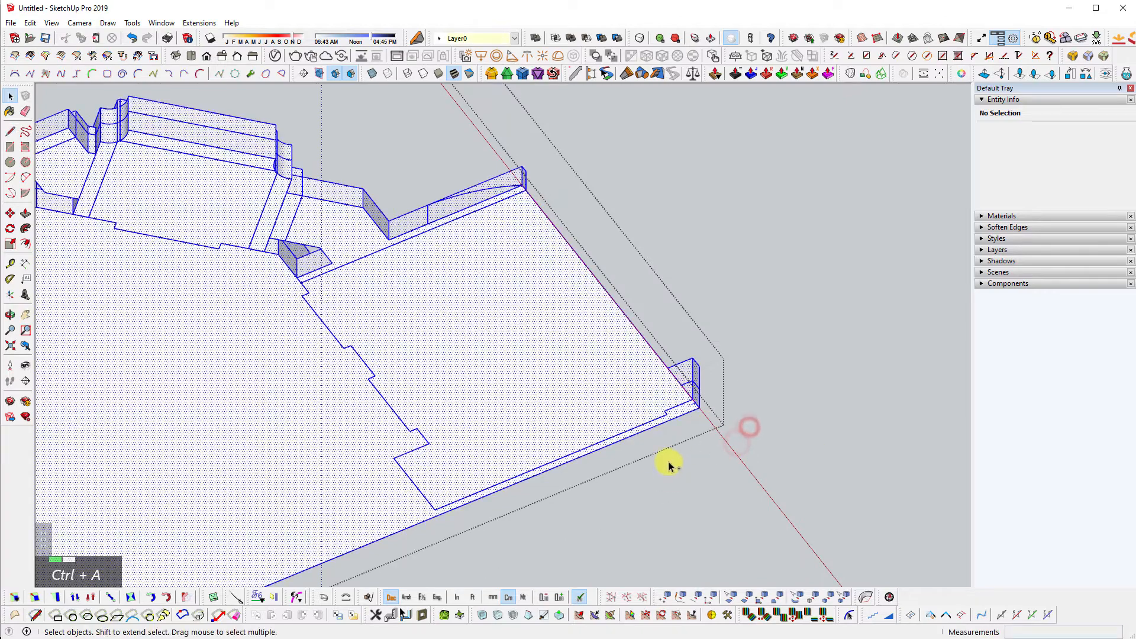
middle_drag(704, 285, 555, 530)
scroll(556, 530, down, 2)
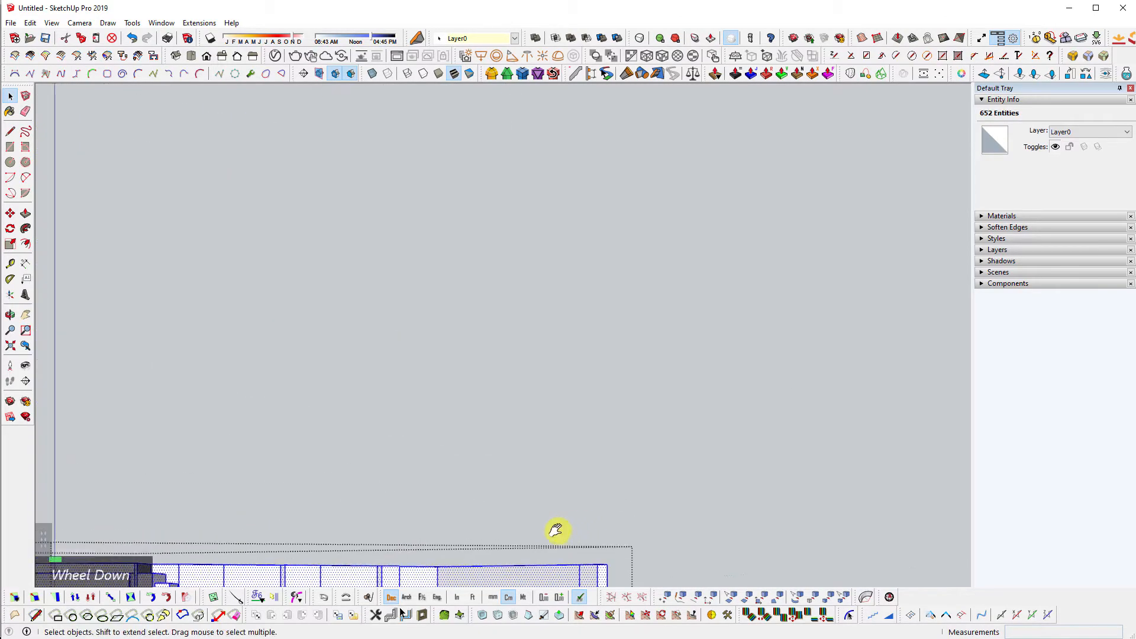
key(shift+z)
middle_drag(616, 432, 575, 531)
scroll(533, 465, up, 5)
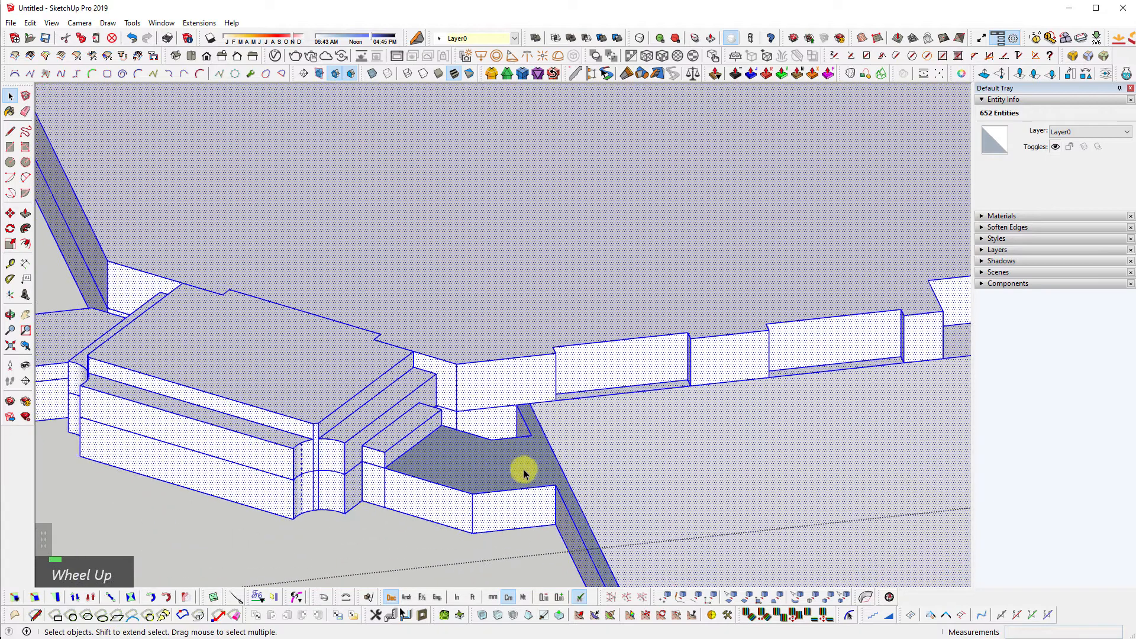
click(521, 471)
middle_drag(521, 471, 190, 332)
shift+middle_drag(190, 331, 192, 411)
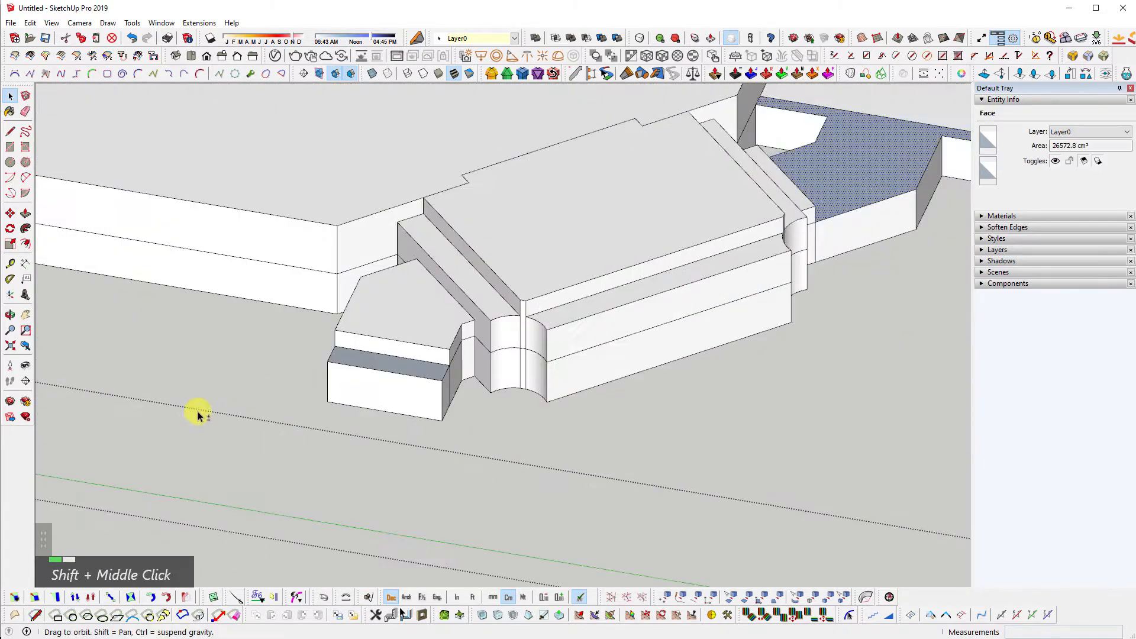
shift+scroll(424, 348, up, 3)
shift+click(423, 348)
shift+scroll(296, 413, down, 3)
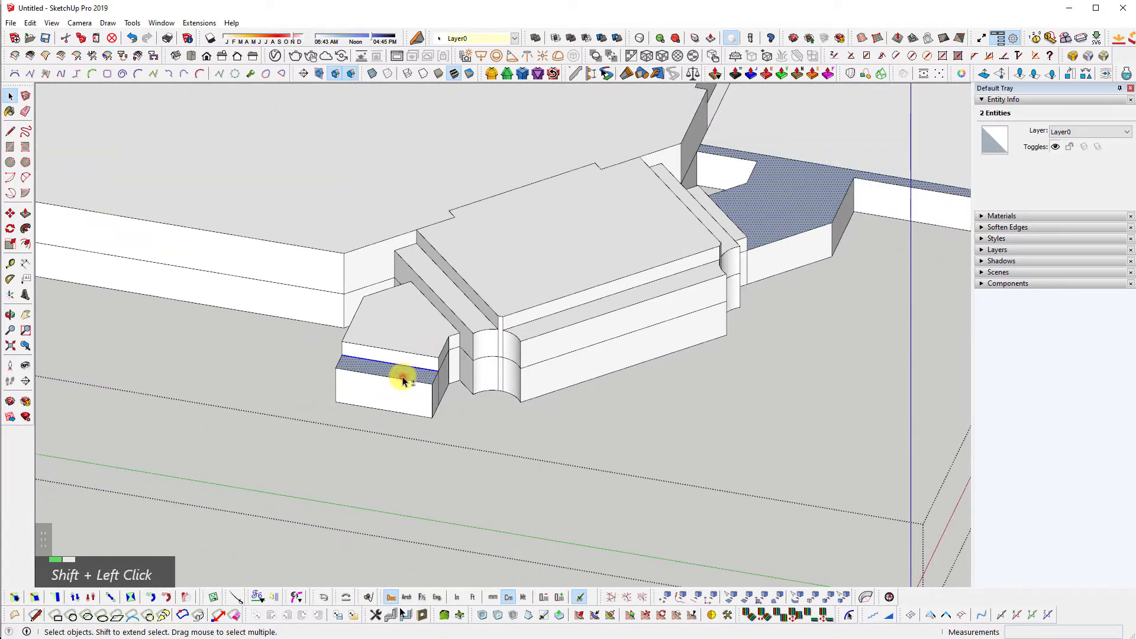
key(shift+f)
key(shift+z)
middle_drag(820, 384, 655, 583)
key(shift+z)
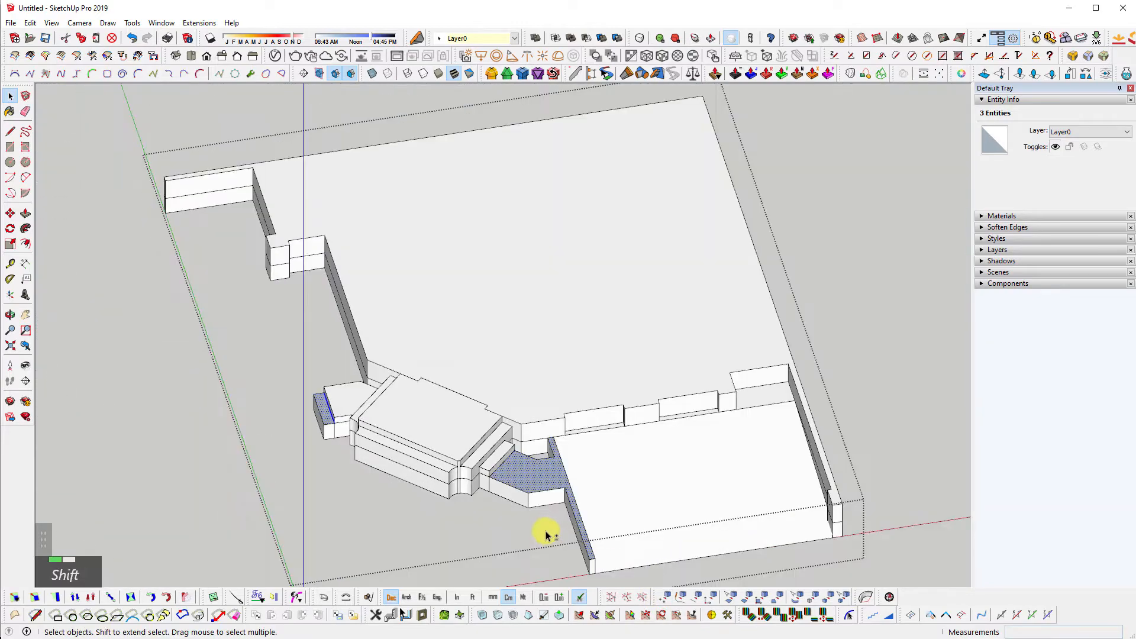
shift+middle_drag(537, 528, 538, 489)
key(d)
key(space)
key(Escape)
scroll(776, 470, up, 2)
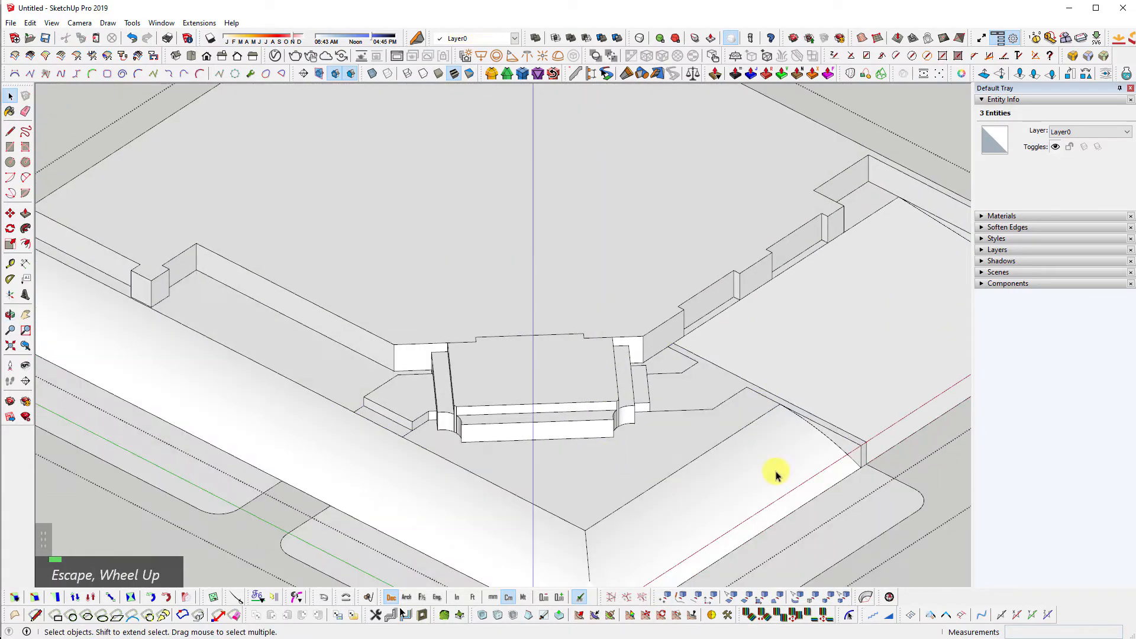
- Try to push/pull the front face of the side entrance's low step 200 cm out to the slope's lower edge
mouse_move(776, 469)
middle_down()
mouse_move(363, 315)
mouse_move(772, 467)
middle_up()
shift+middle_drag(379, 440, 416, 378)
scroll(342, 367, up, 3)
triple_click(351, 326)
scroll(357, 377, up, 1)
key(q)
scroll(386, 365, up, 1)
key(p)
key(shift+q)
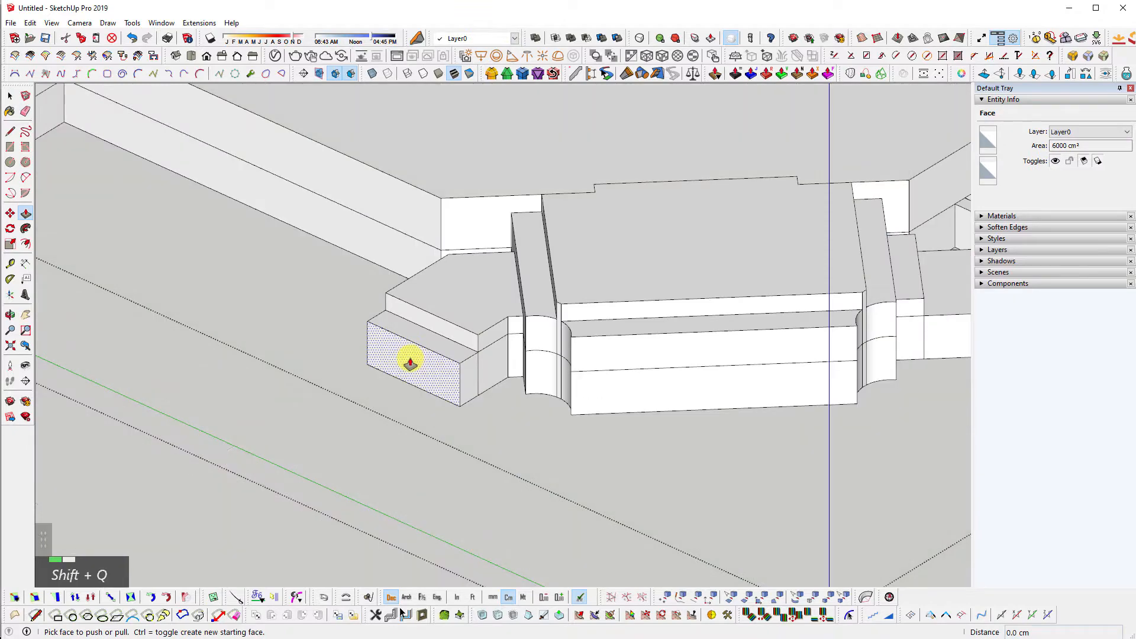
key(shift+q)
scroll(338, 498, up, 1)
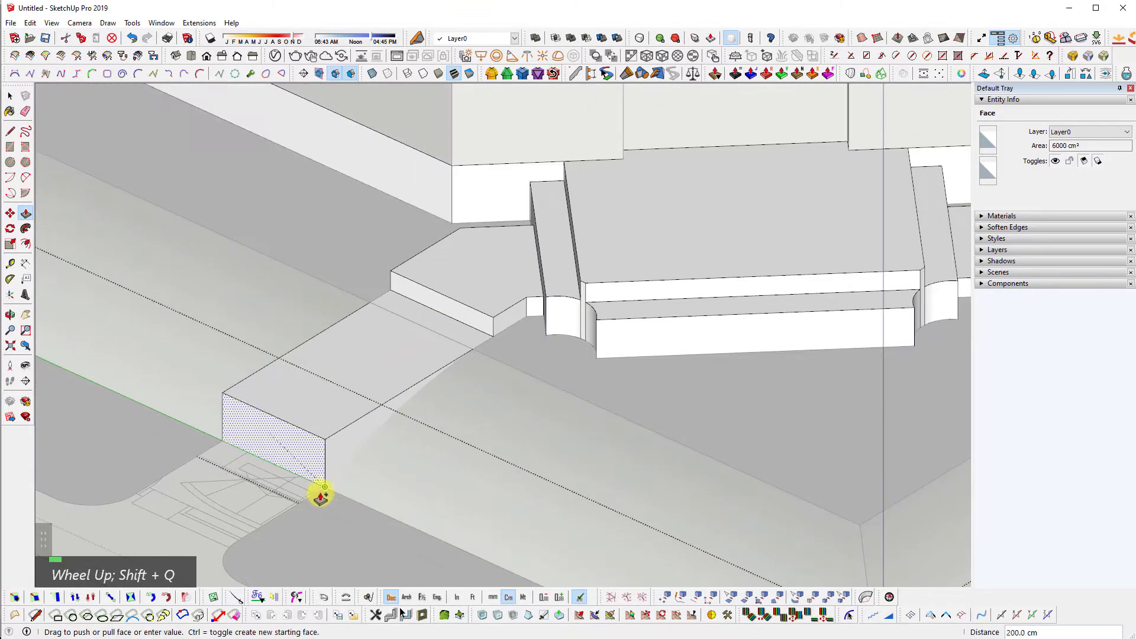
key(shift+q)
key(space)
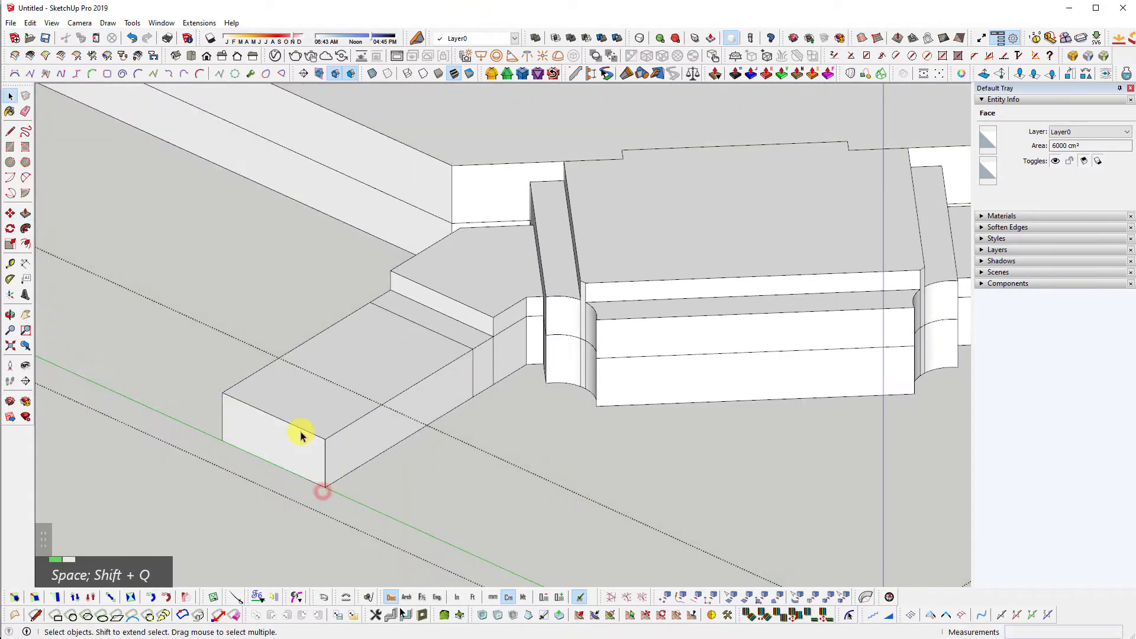
- Push/pull the front face of the side entrance's low step out to the slope's lower edge at the pavement
ctrl+scroll(427, 339, up, 1)
key(p)
key(shift+q)
click(431, 329)
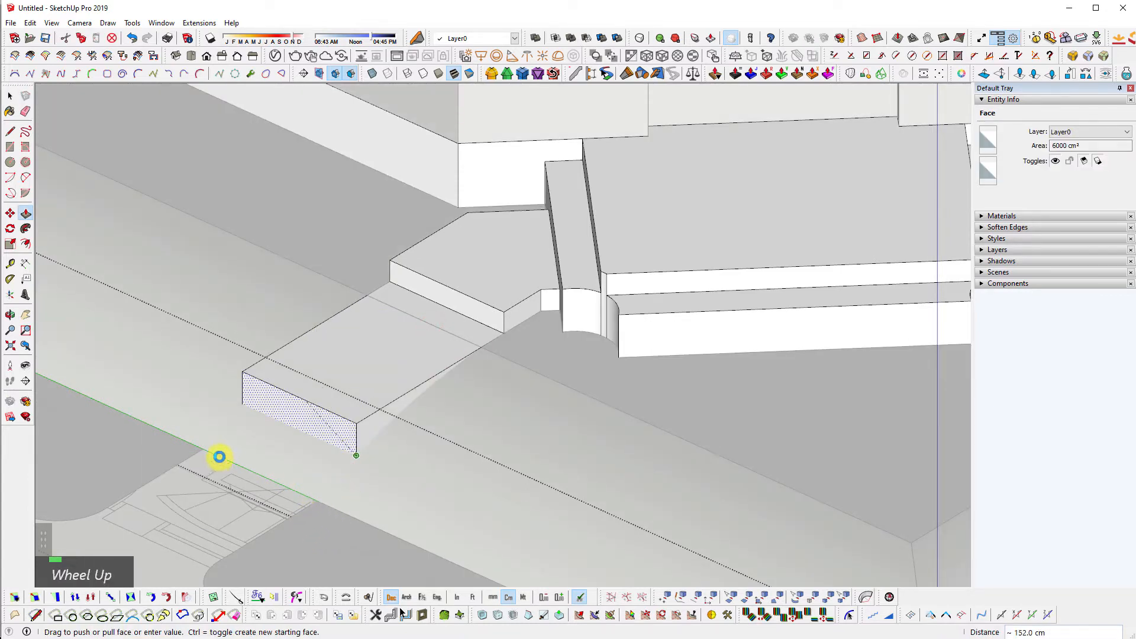
scroll(220, 455, up, 6)
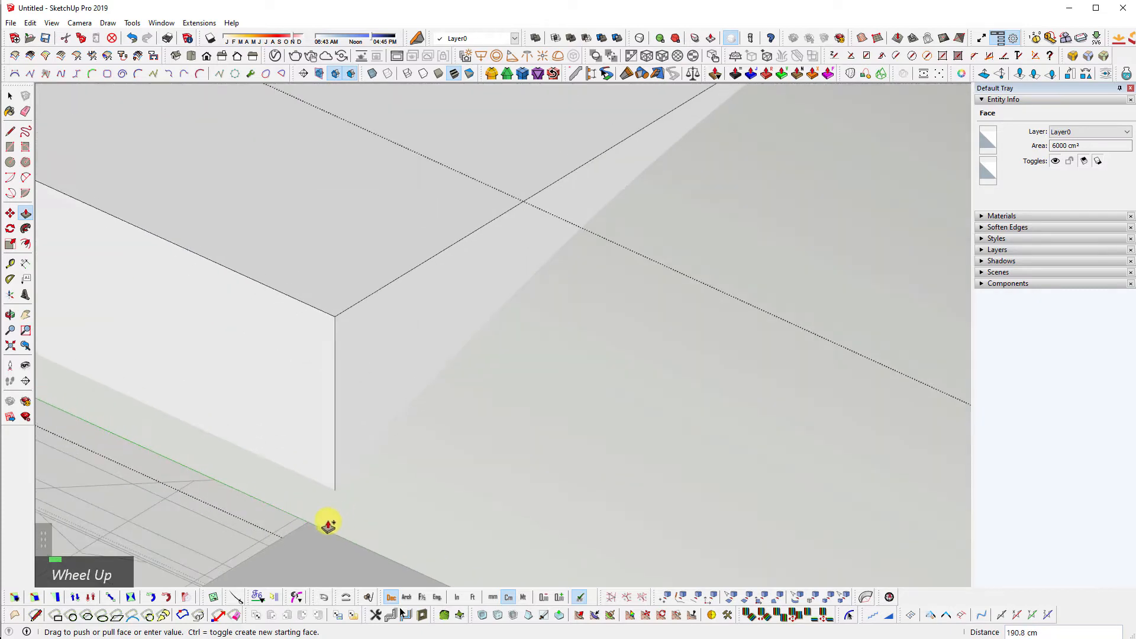
scroll(413, 423, down, 5)
shift+middle_drag(414, 424, 434, 401)
key(space)
scroll(338, 363, up, 2)
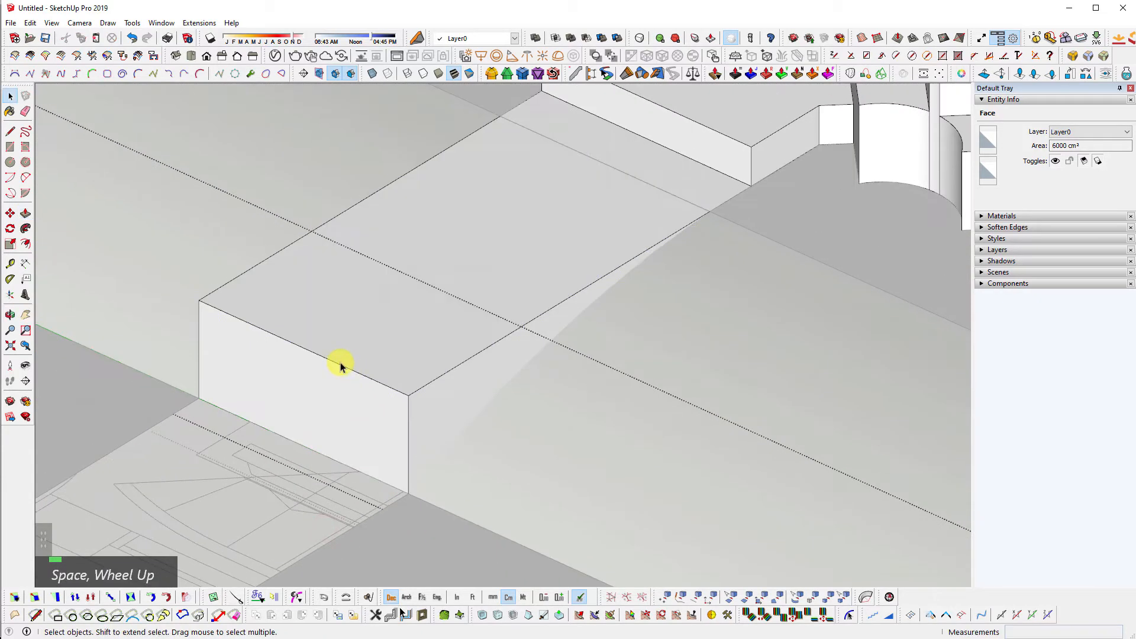
- Move the extended block's front top edge vertically down to its bottom corner, turning the block into a ramp
key(m)
key(space)
click(340, 365)
key(m)
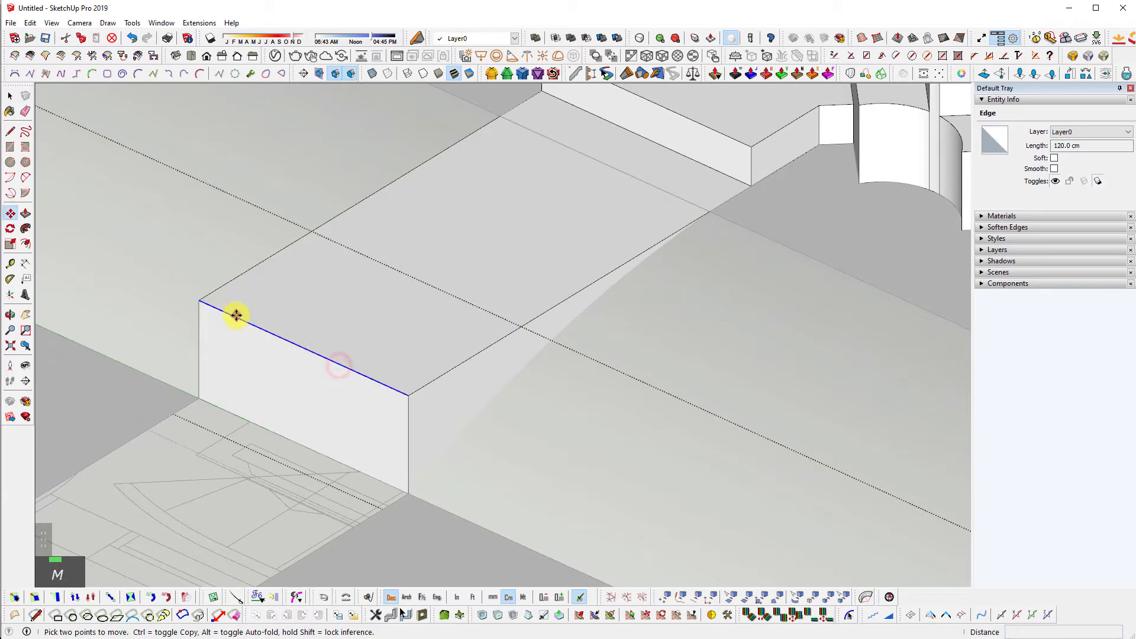
click(236, 315)
key(shift+q)
key(shift)
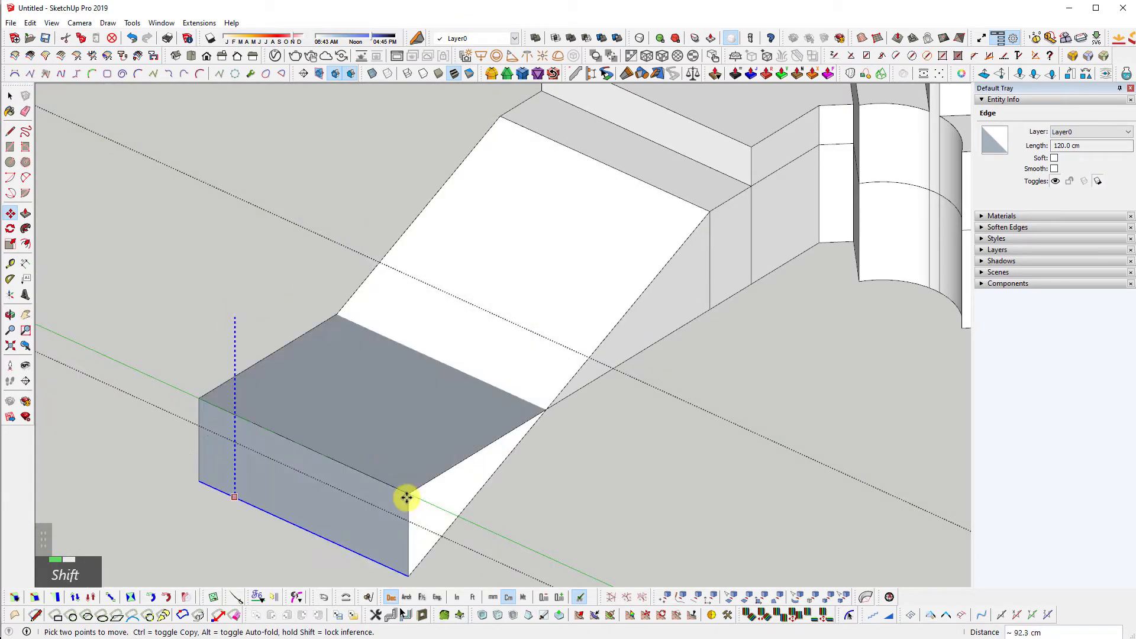
shift+click(407, 492)
scroll(417, 381, down, 3)
key(space)
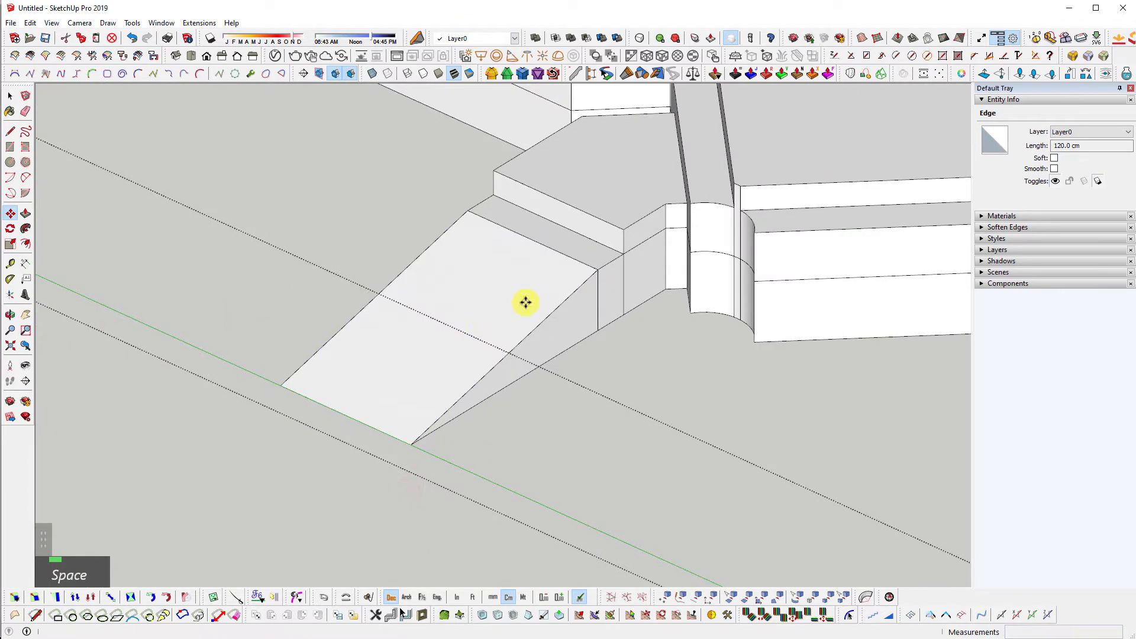
key(Escape)
- Select all the slope geometry and, in top view, slice straight across the slope along both sides of the ramp opening
middle_drag(360, 259, 677, 237)
double_click(677, 234)
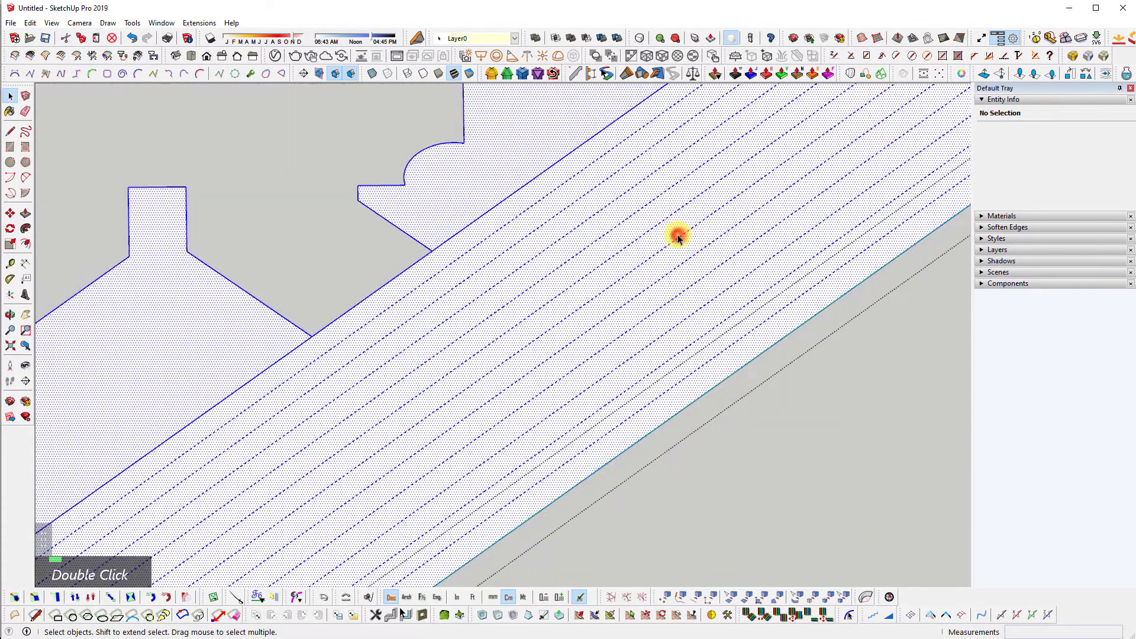
key(shift+7)
key(shift+z)
shift+scroll(375, 312, up, 6)
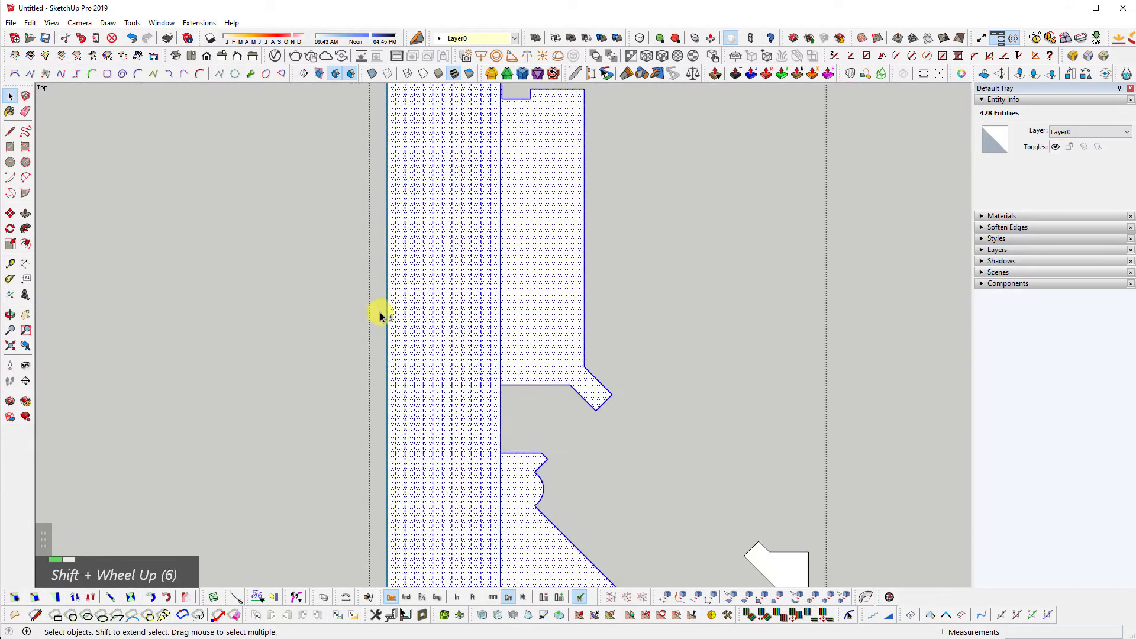
scroll(307, 386, up, 2)
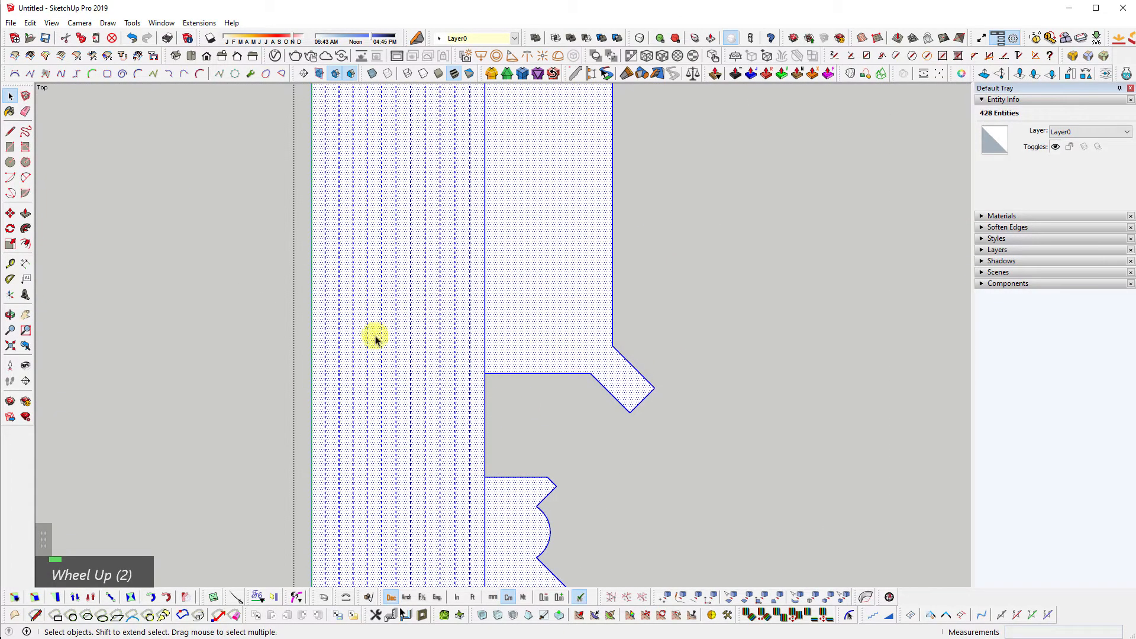
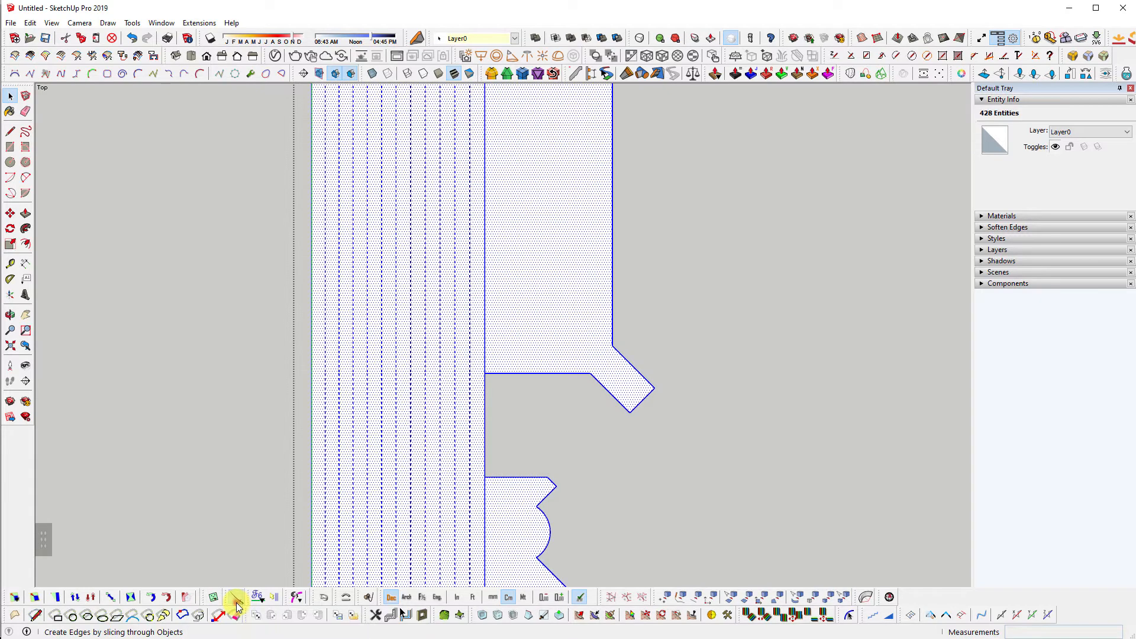
click(272, 380)
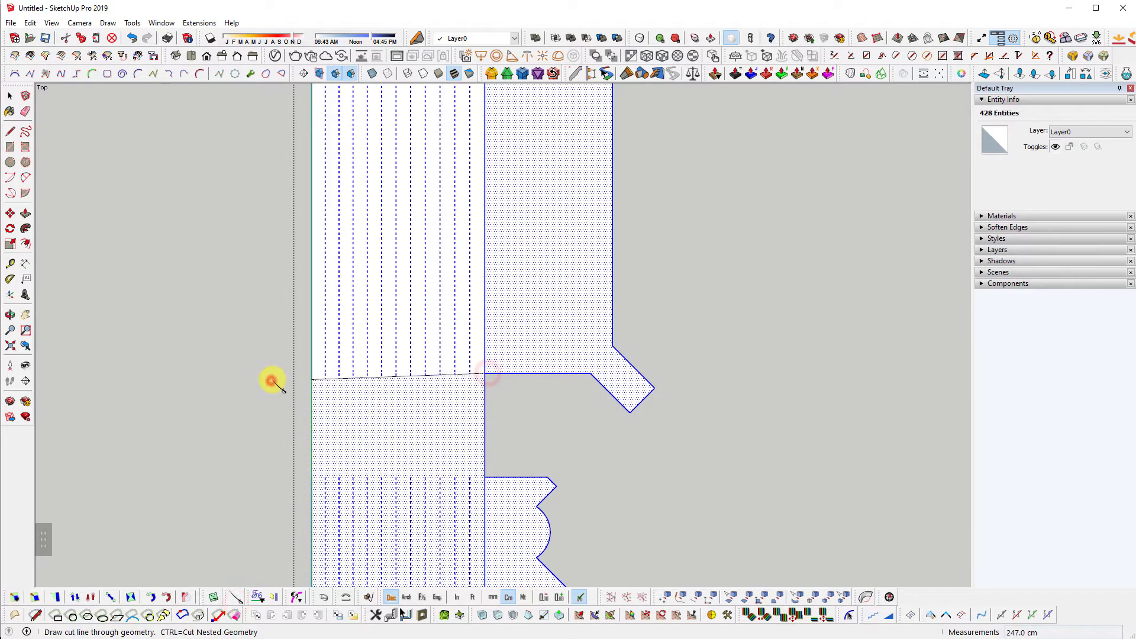
key(ctrl+z)
click(183, 379)
click(525, 508)
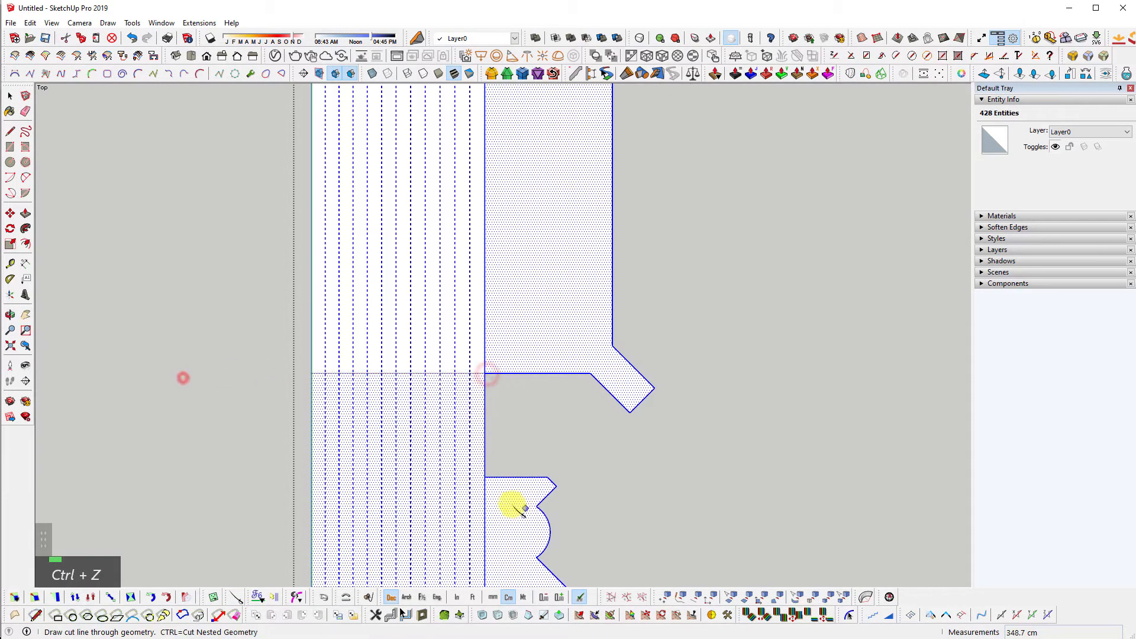
click(219, 480)
key(space)
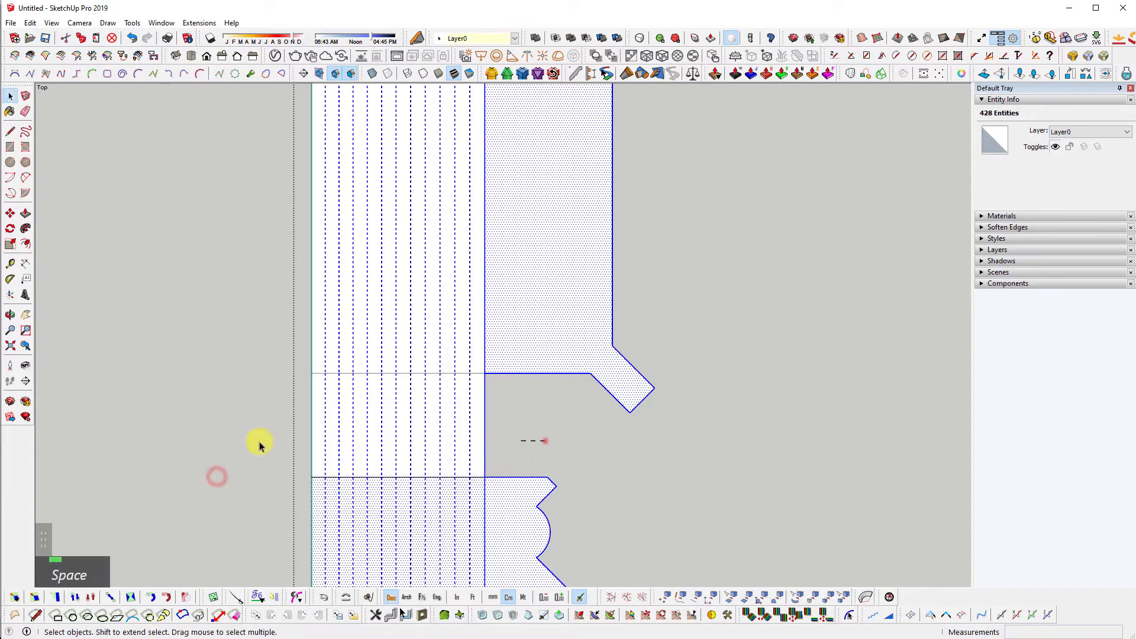
- Delete the section of slope between the two cuts to open a gap for the ramp
click(543, 442)
middle_drag(543, 442, 420, 128)
key(shift+q)
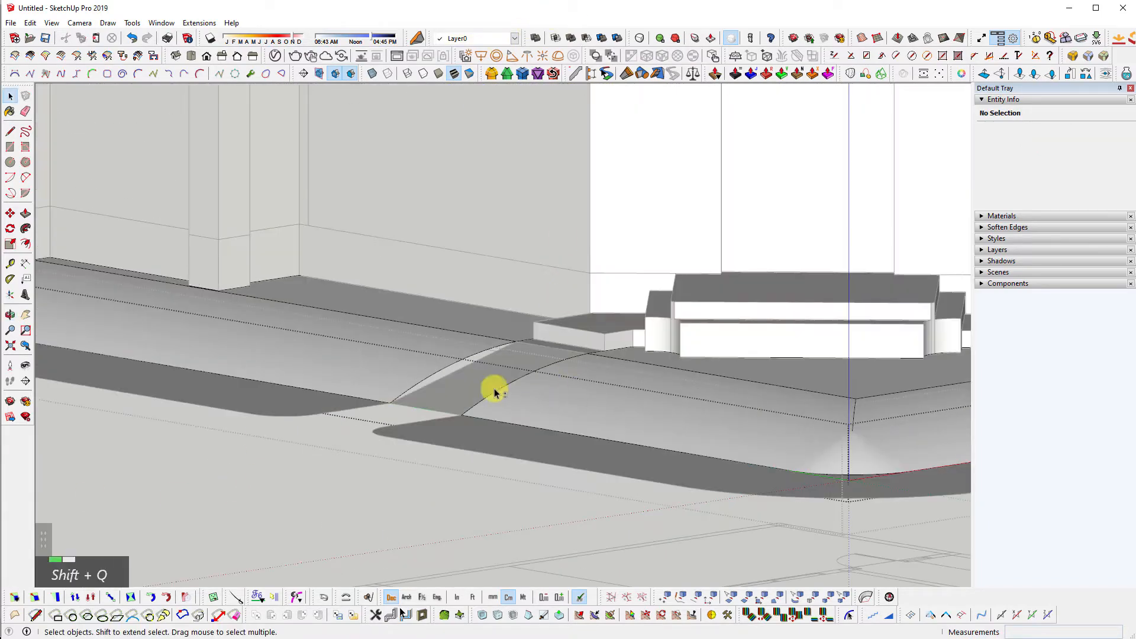
shift+scroll(367, 373, down, 2)
middle_drag(367, 373, 625, 434)
scroll(71, 421, down, 3)
key(shift+q)
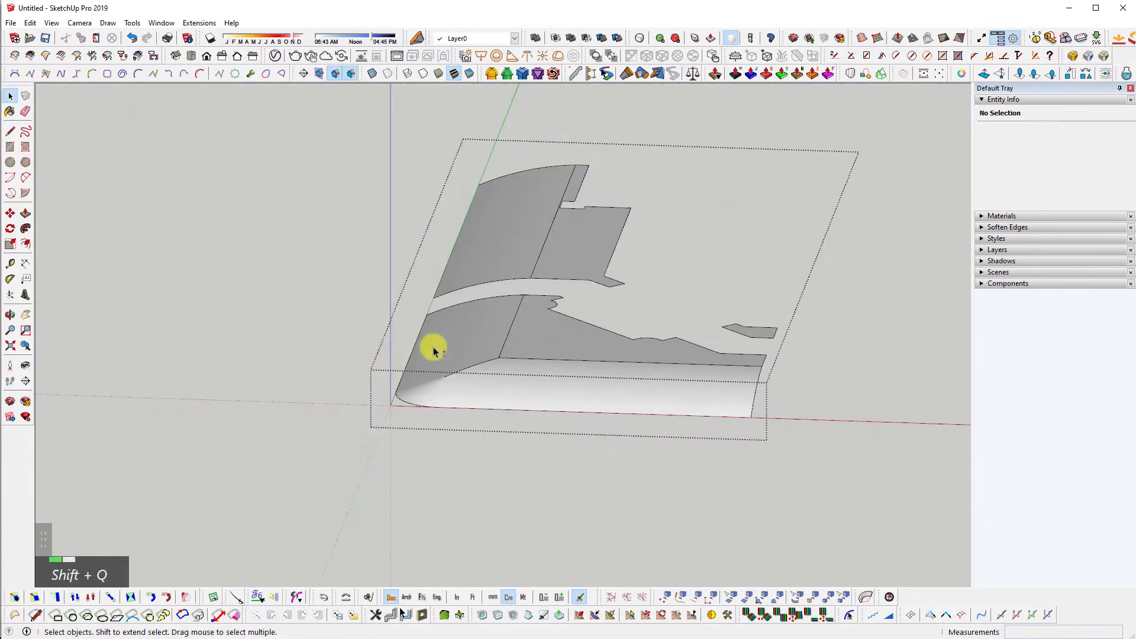
- Open the side entrance's ramp group for editing, select the sloping face and hide the surrounding slope geometry
scroll(649, 294, up, 5)
key(shift+q)
middle_drag(436, 355, 638, 350)
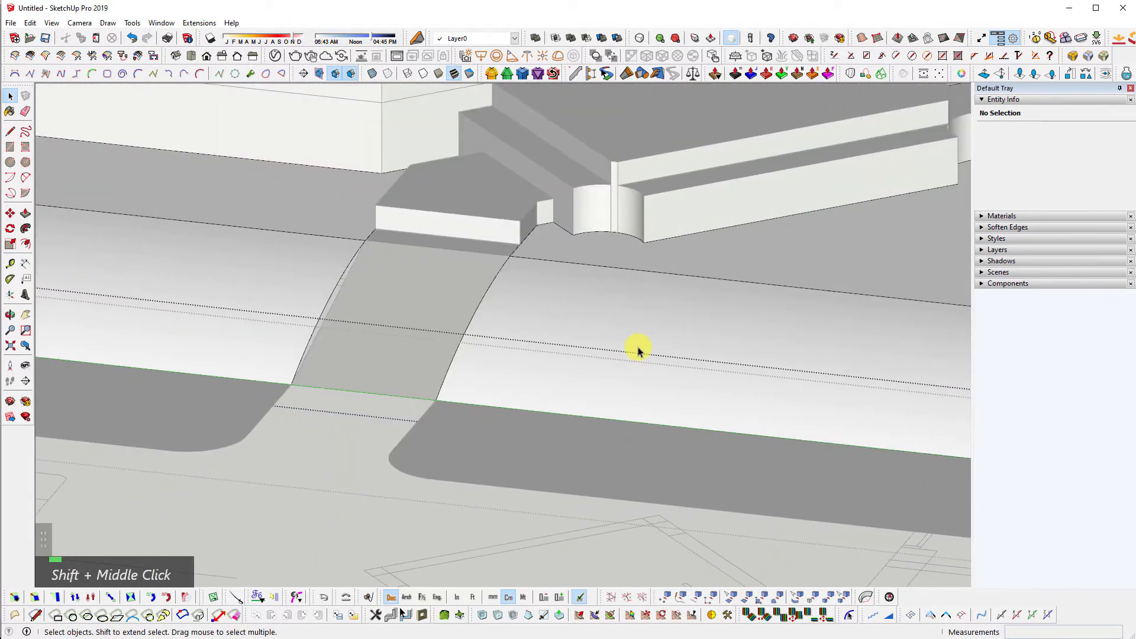
double_click(353, 322)
middle_drag(353, 334, 446, 347)
double_click(385, 286)
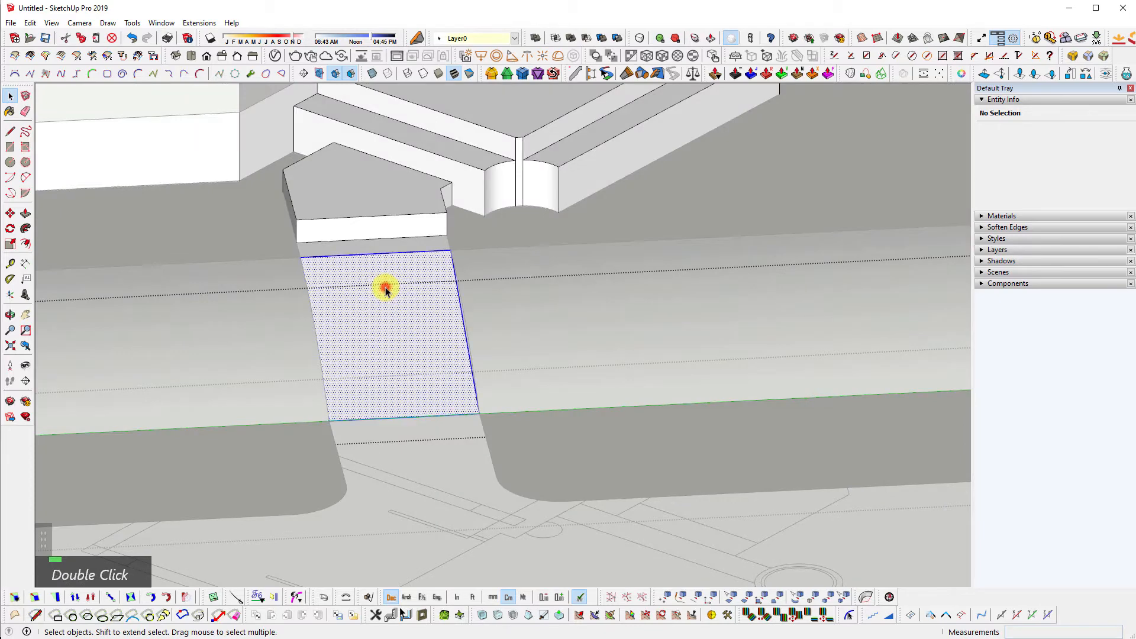
middle_drag(385, 286, 490, 348)
key(shift+q)
middle_drag(334, 371, 355, 360)
scroll(318, 375, up, 3)
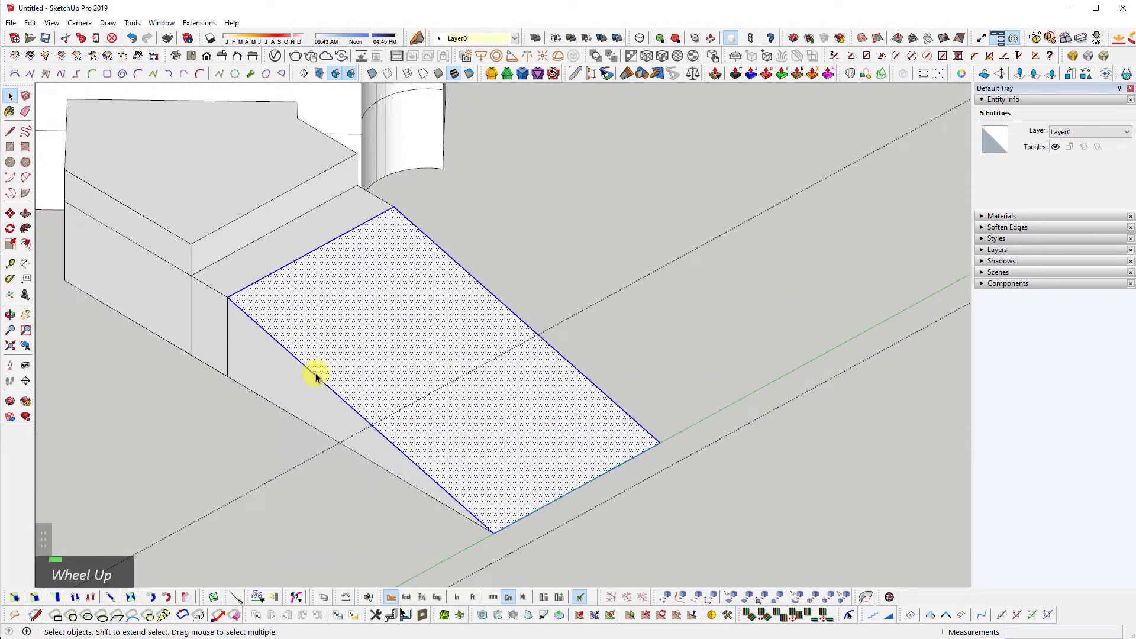
key(m)
key(space)
double_click(292, 437)
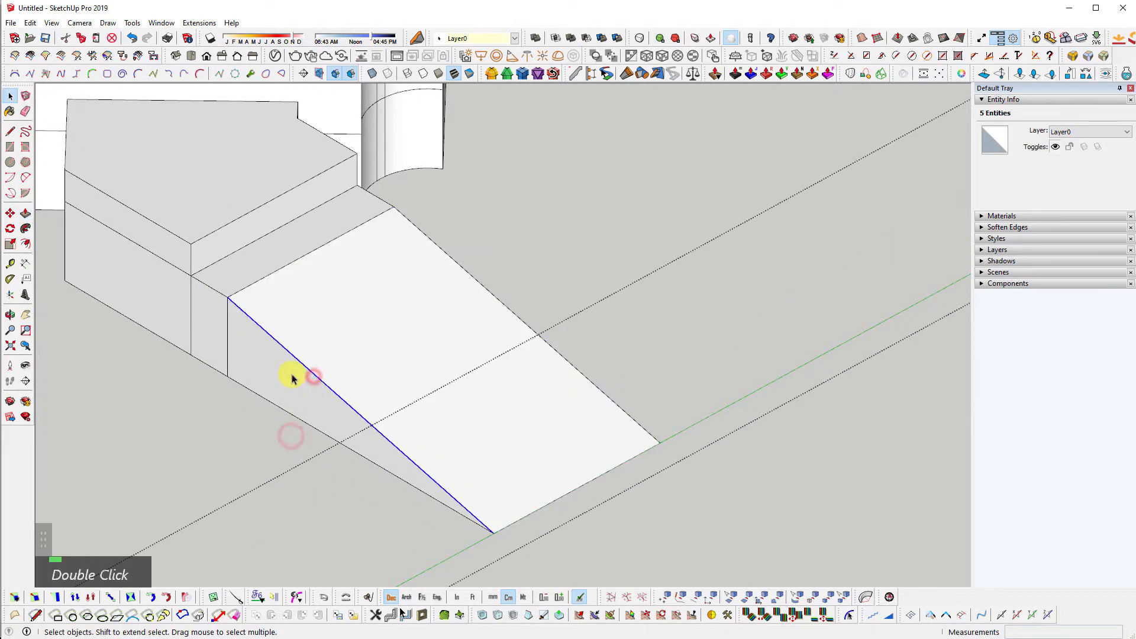
click(292, 379)
key(p)
scroll(293, 385, up, 2)
scroll(293, 392, down, 1)
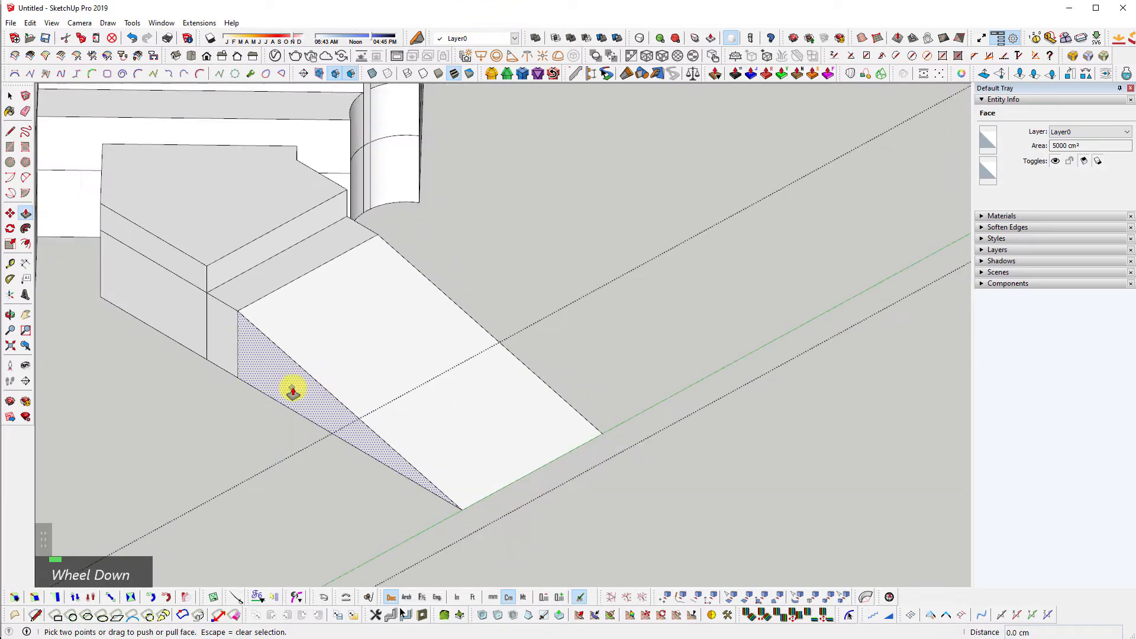
click(292, 389)
key(ctrl)
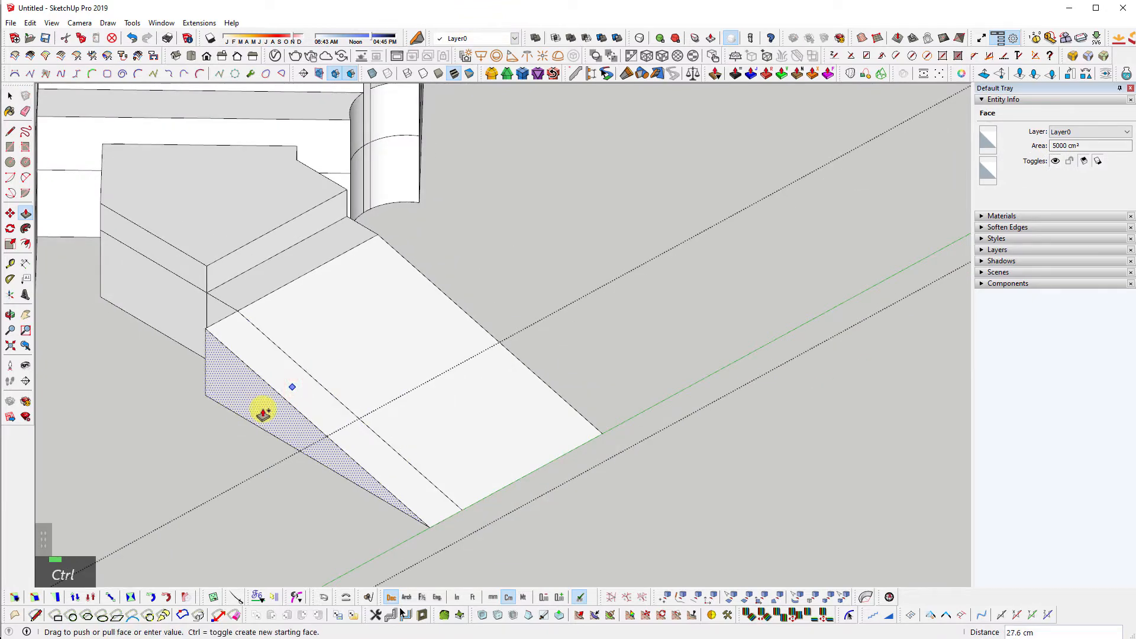
key(space)
- Extrude the vertical edge at the ramp's upper corner 15 cm outward with Extrude Lines to make a side wall's end face
click(237, 354)
key(e)
scroll(238, 306, up, 2)
click(237, 305)
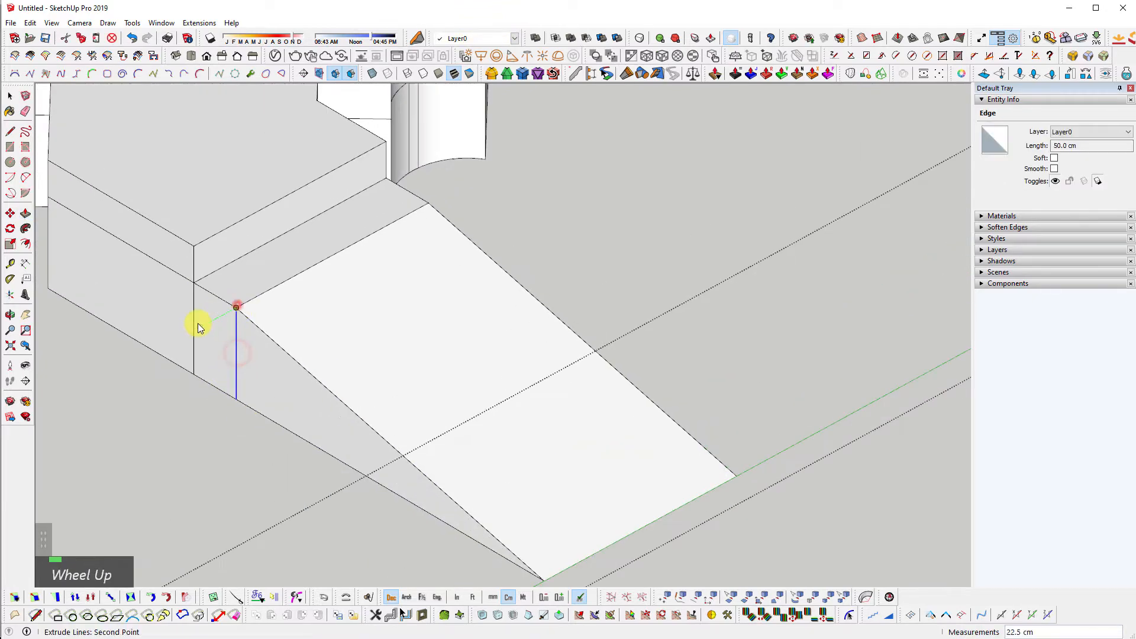
text(15)
key(Return)
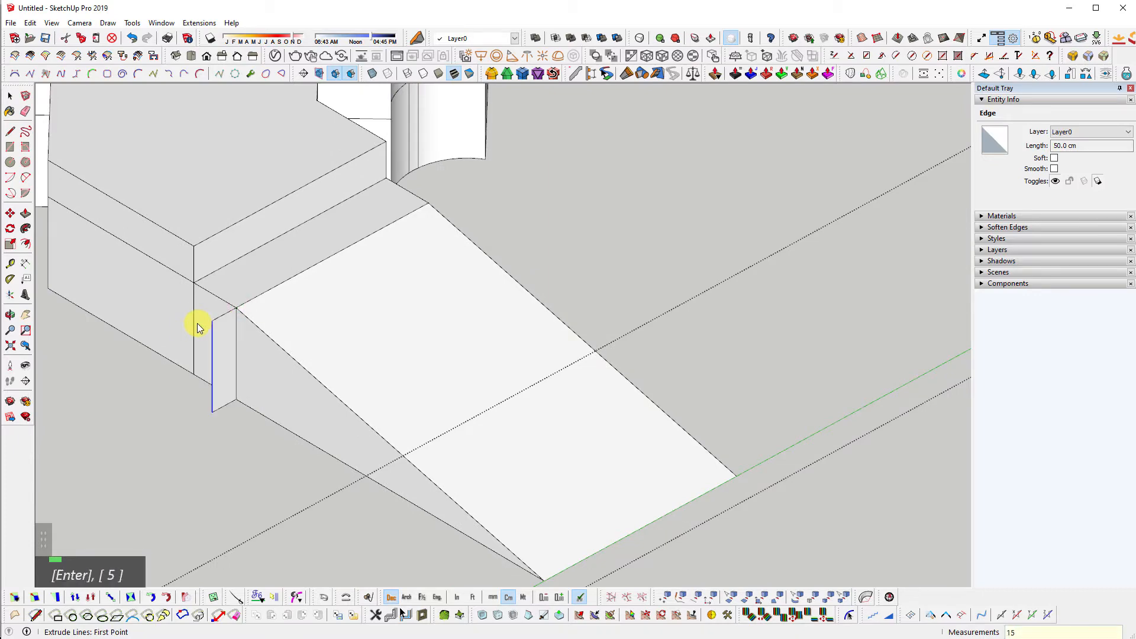
- Push/pull the narrow end face 200 cm along the ramp to its lower edge, forming a side wall
key(space)
key(p)
click(226, 365)
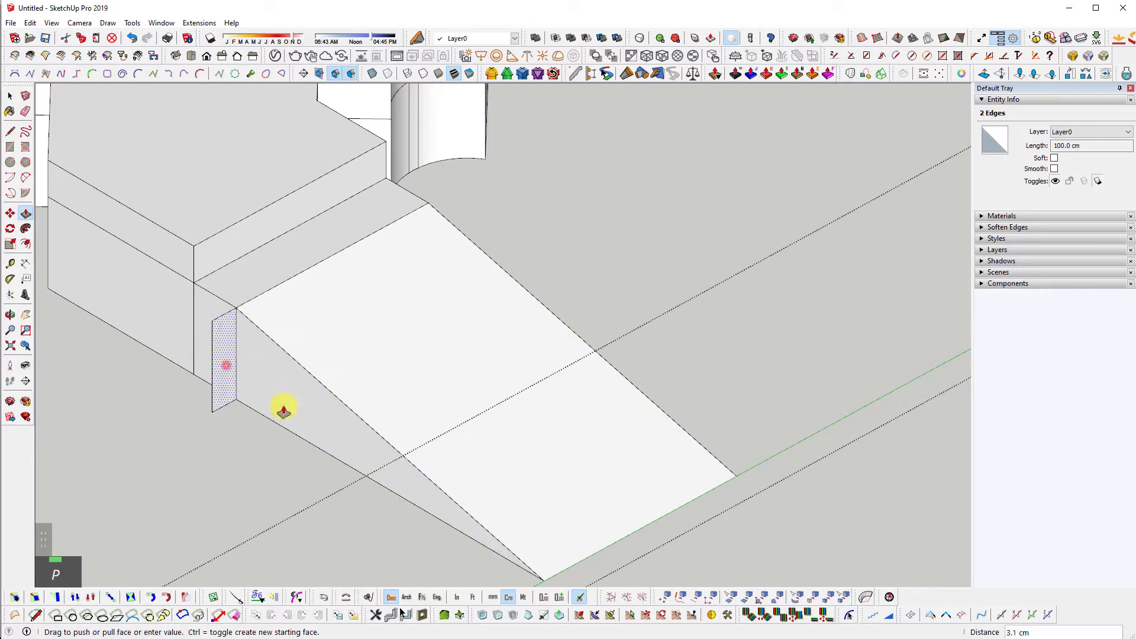
click(598, 553)
- Push/pull the upper end of the ramp's side wall back 27.5 cm to the riser of the entrance step
middle_drag(715, 482, 116, 477)
scroll(507, 450, down, 3)
shift+middle_drag(507, 449, 553, 373)
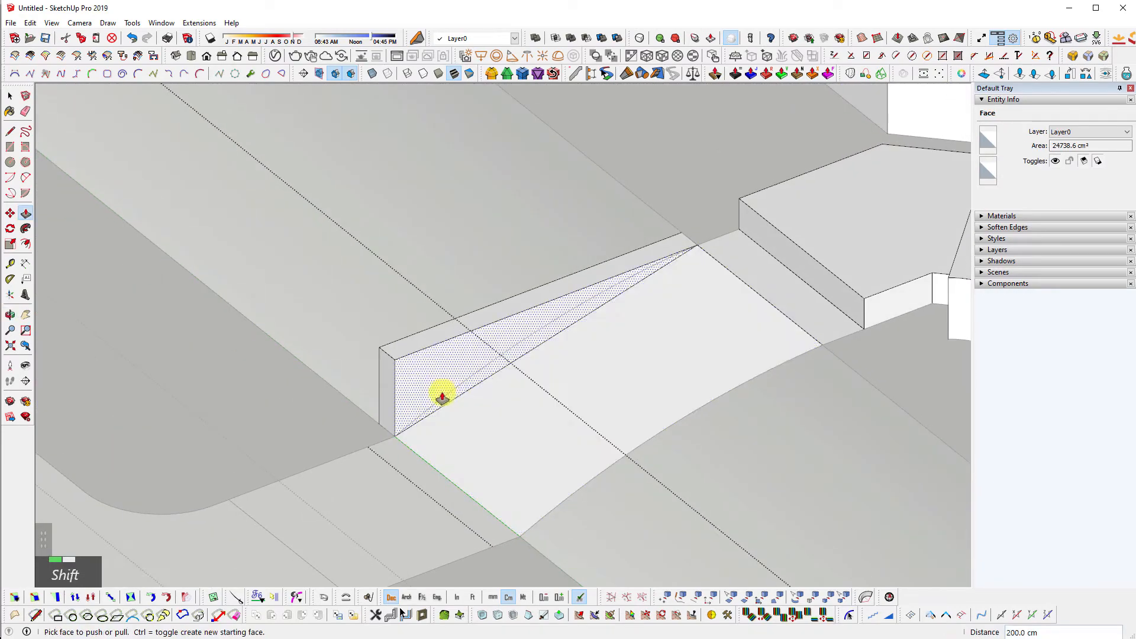
shift+middle_drag(442, 398, 387, 529)
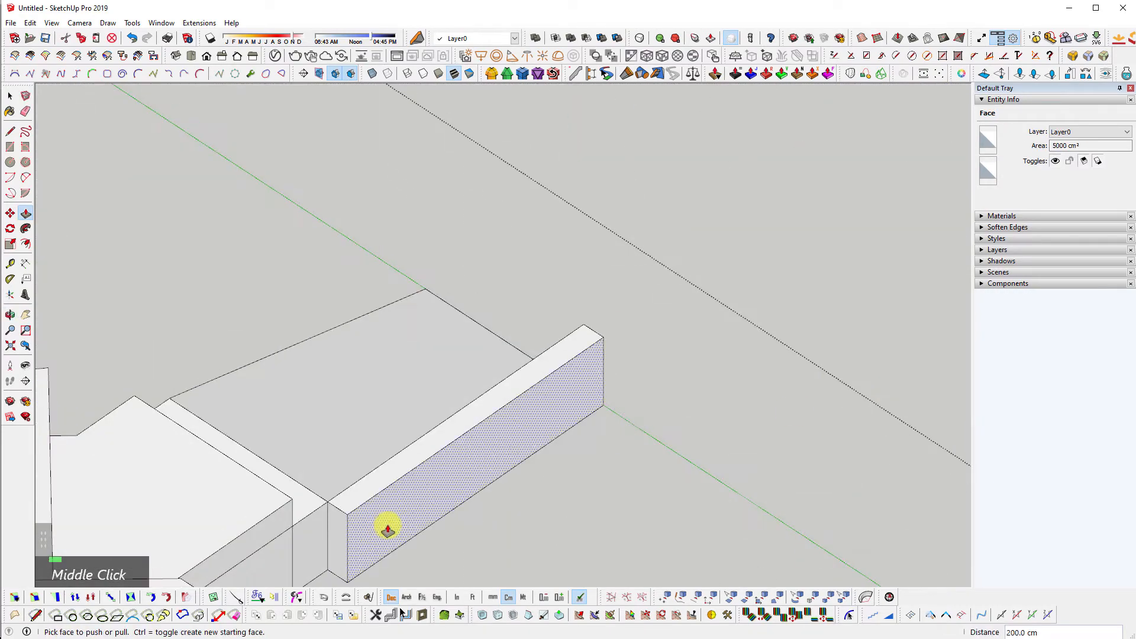
scroll(508, 337, up, 3)
click(512, 363)
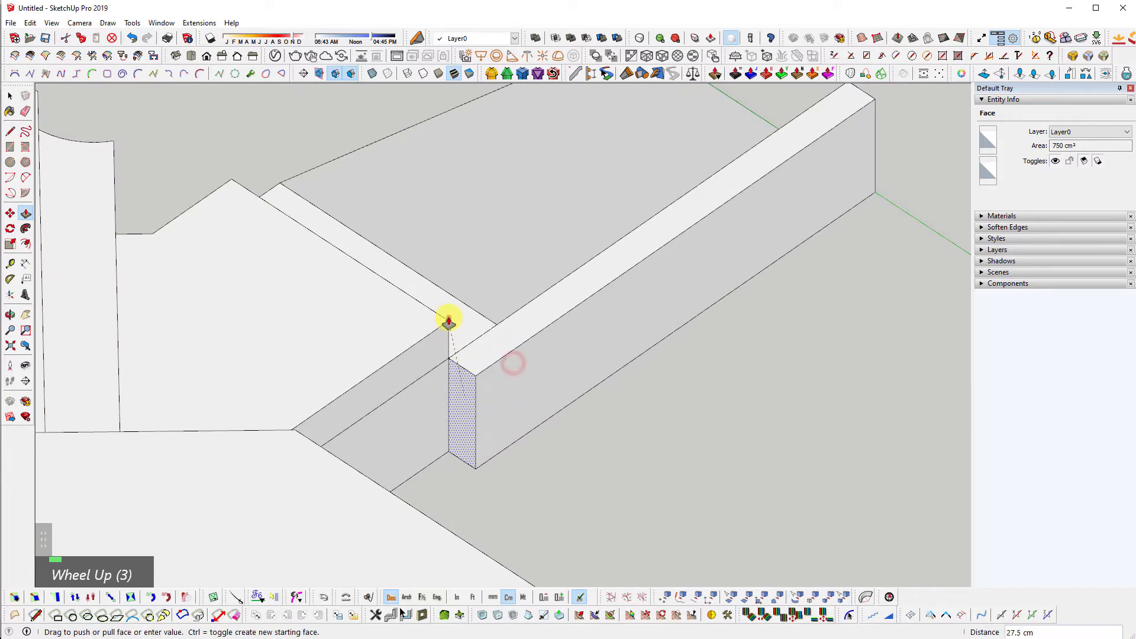
middle_drag(449, 321, 421, 386)
key(space)
- Copy the side wall's upper end face straight across to the opposite side of the ramp
key(m)
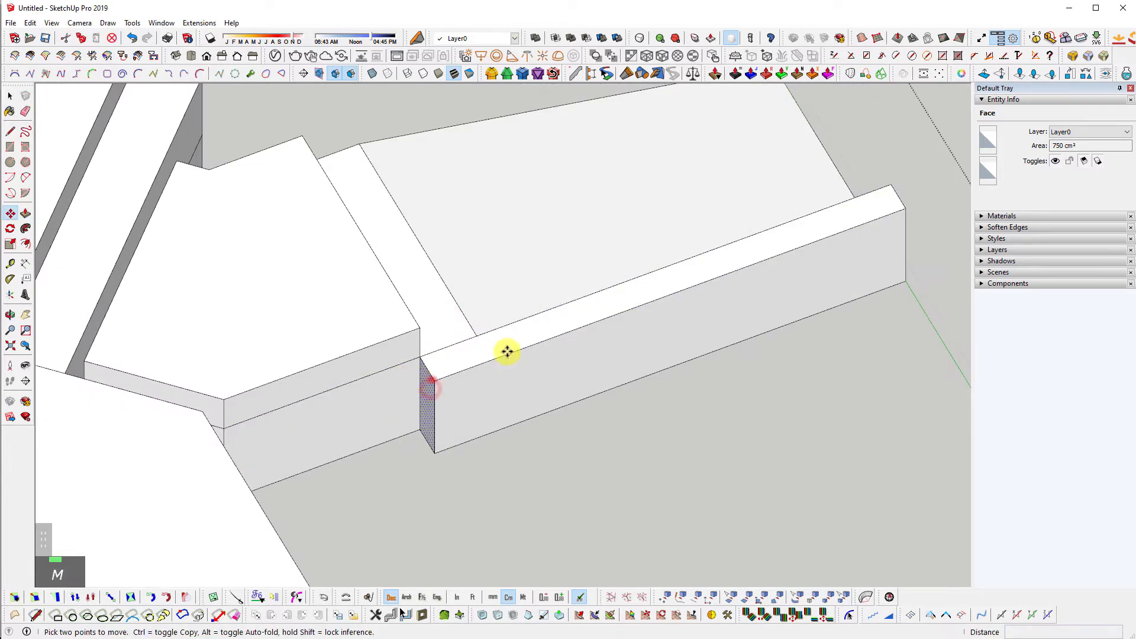
click(433, 380)
middle_drag(507, 352, 292, 281)
key(ctrl)
scroll(839, 323, up, 1)
key(shift)
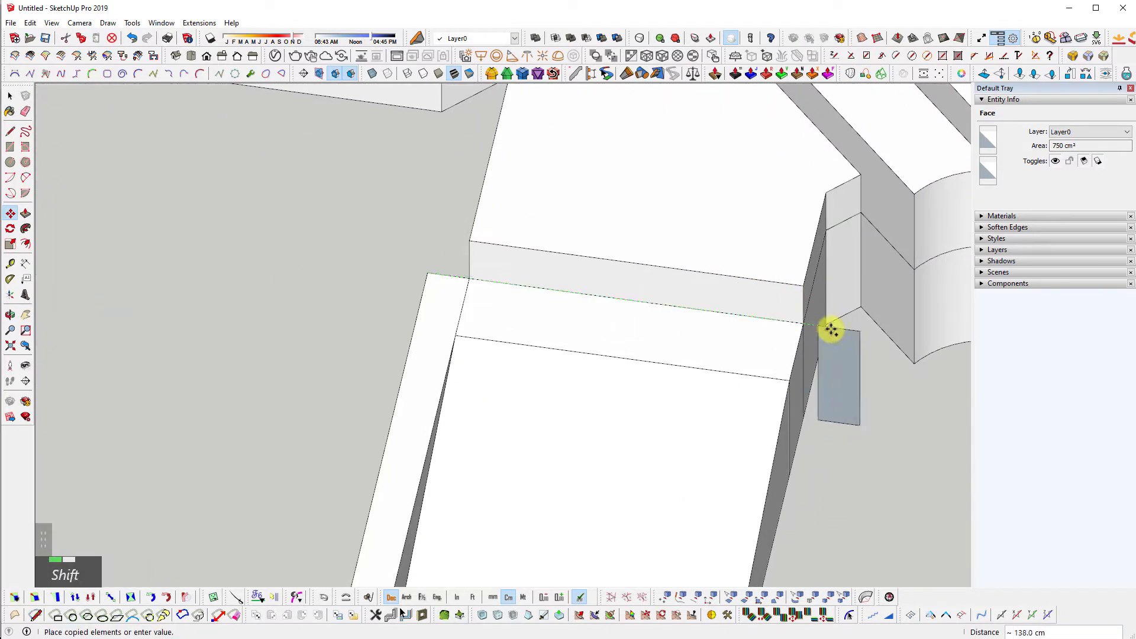
shift+click(808, 290)
- Push/pull the copied end face 227.5 cm down the ramp, flush with the front of the first side wall
middle_drag(888, 355, 708, 312)
scroll(708, 312, down, 1)
key(p)
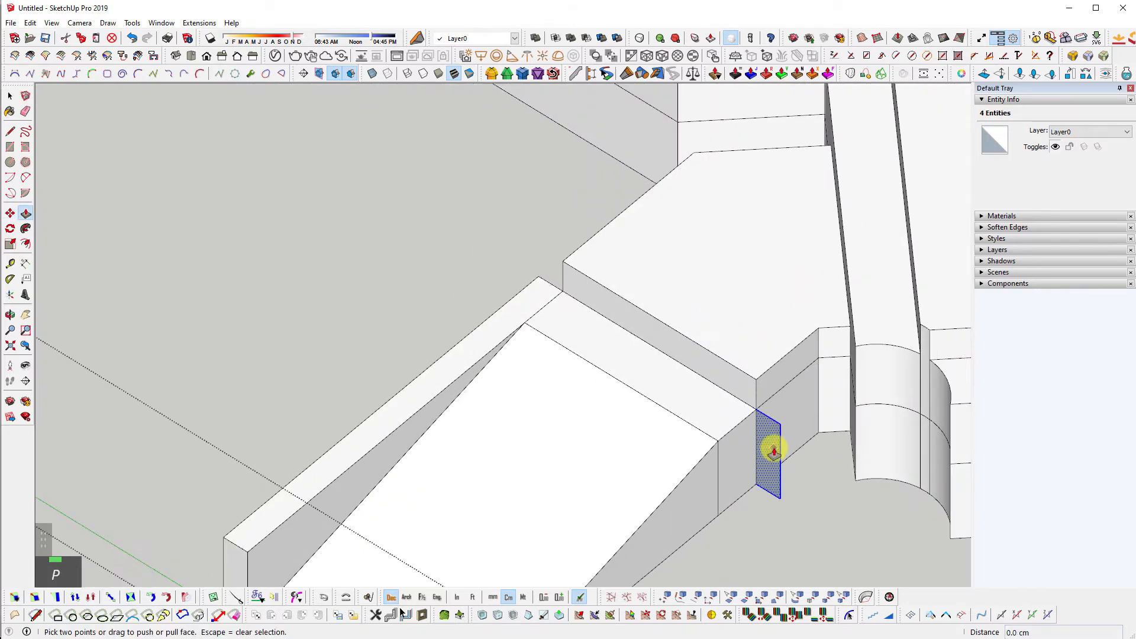
click(774, 452)
shift+middle_drag(774, 452, 535, 477)
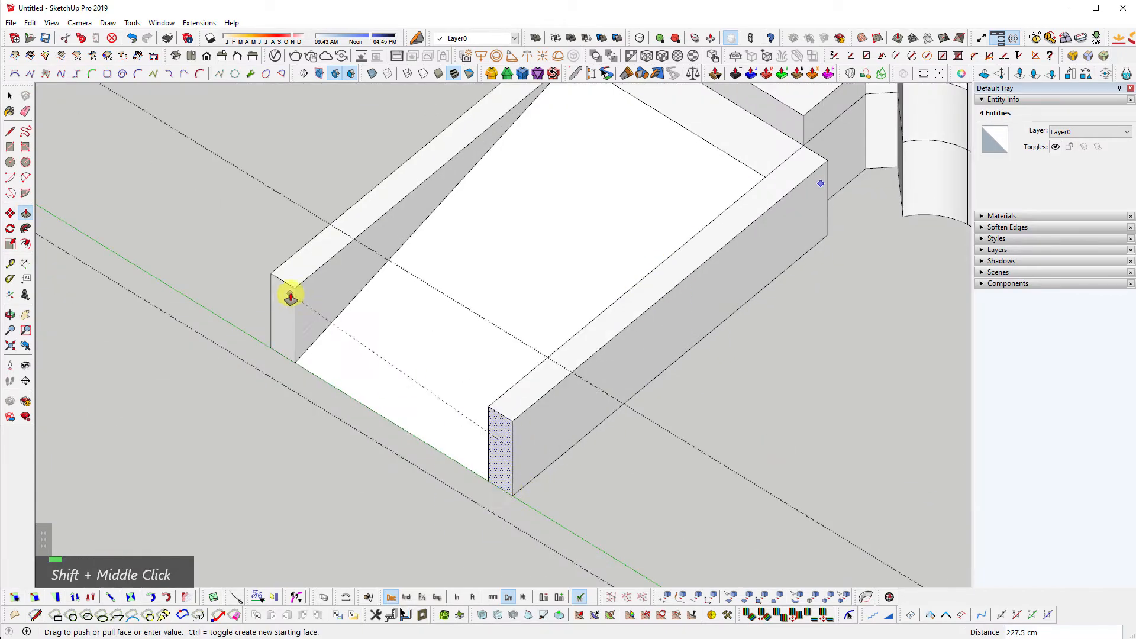
scroll(375, 309, down, 2)
- Raise the top faces of both ramp side walls by the same small height
middle_drag(375, 310, 470, 283)
scroll(669, 393, up, 2)
scroll(773, 287, up, 4)
key(shift+q)
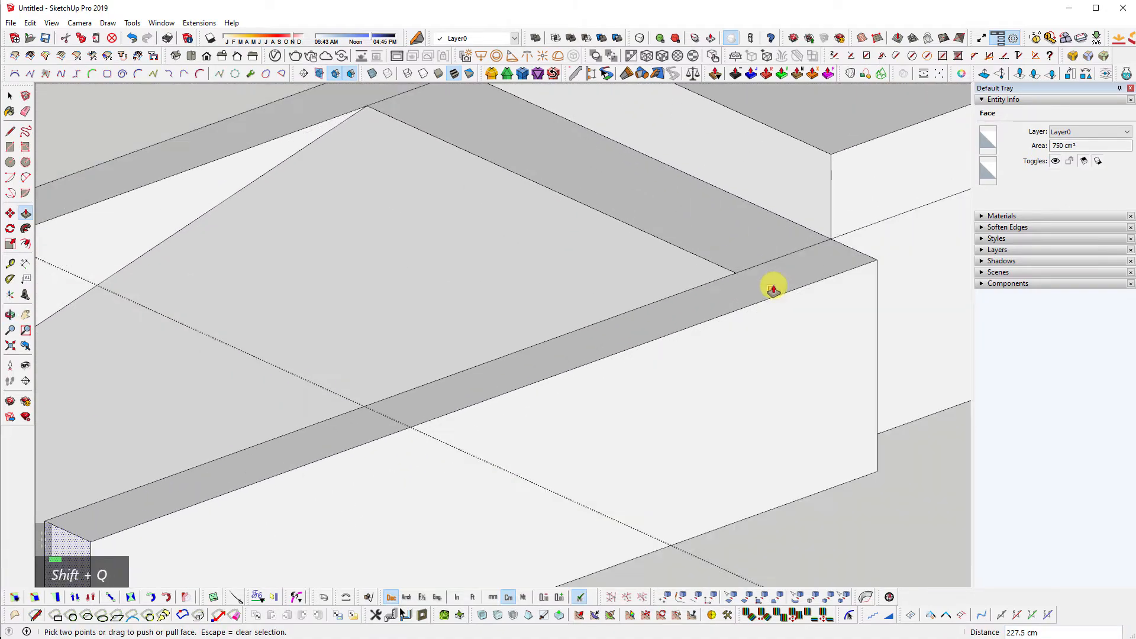
key(space)
click(795, 269)
scroll(773, 285, down, 2)
key(shift+q)
middle_drag(773, 285, 783, 257)
scroll(784, 257, up, 2)
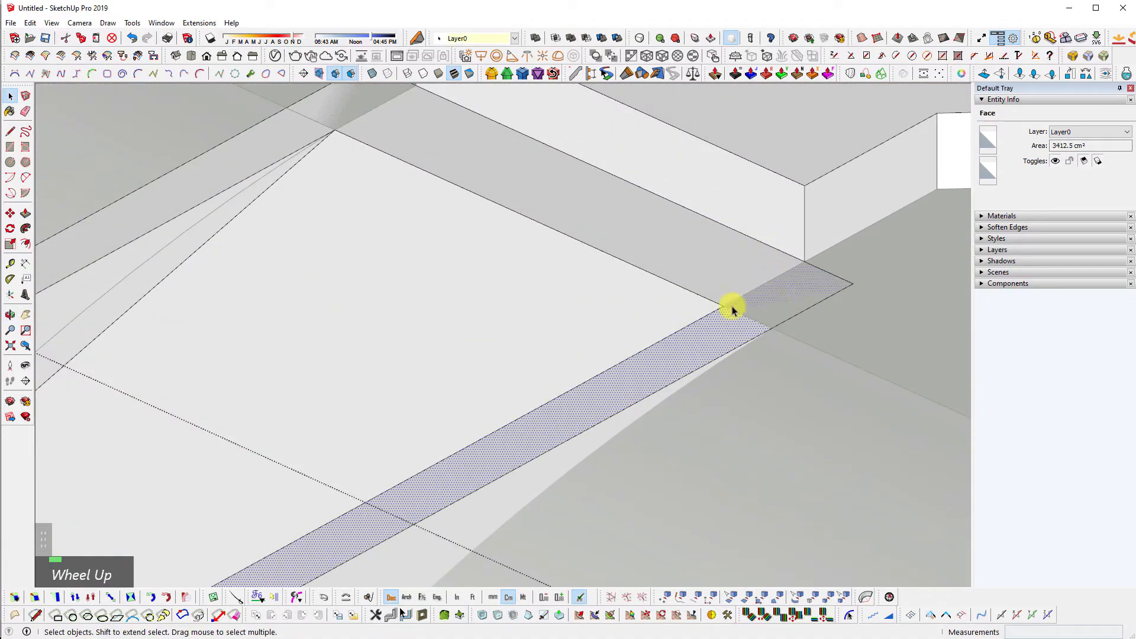
scroll(805, 298, down, 1)
key(p)
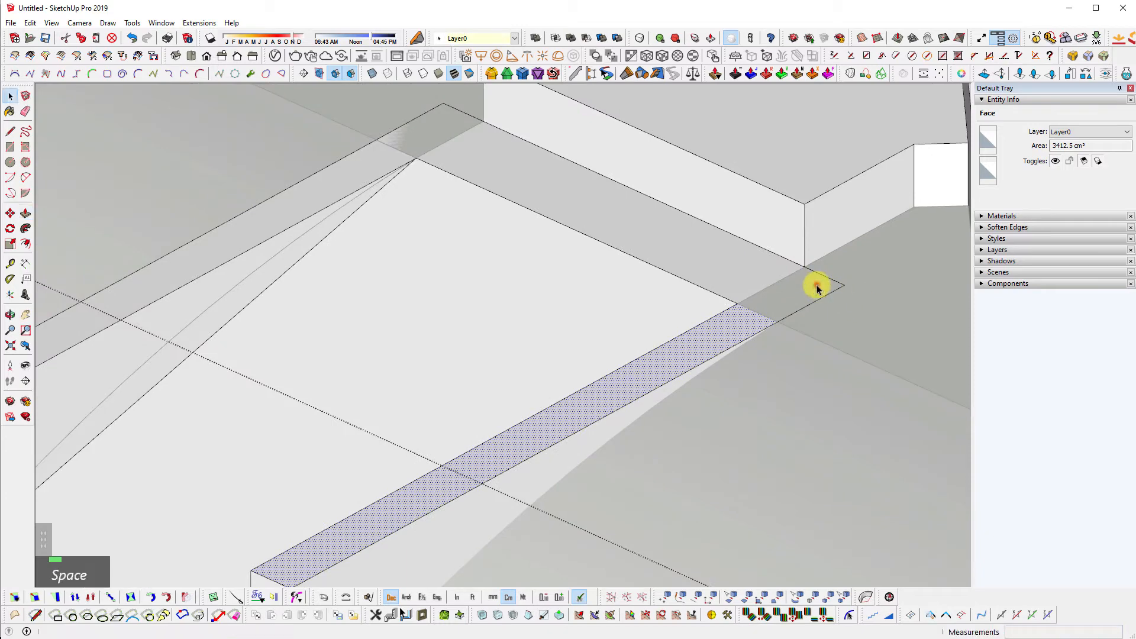
scroll(817, 288, down, 2)
key(shift+q)
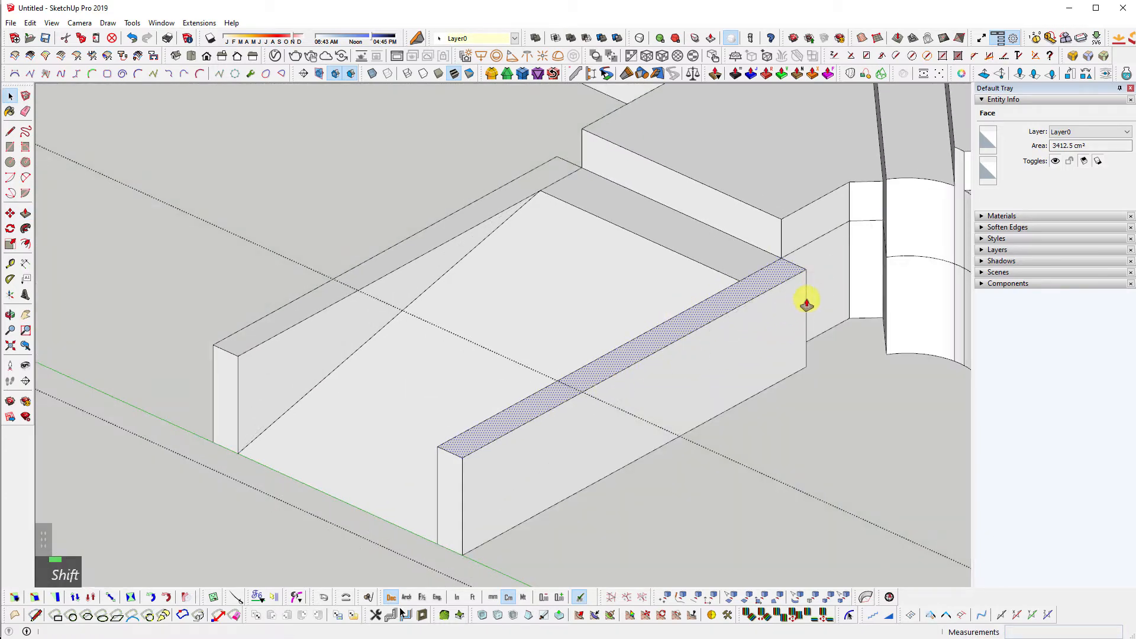
drag(794, 276, 797, 266)
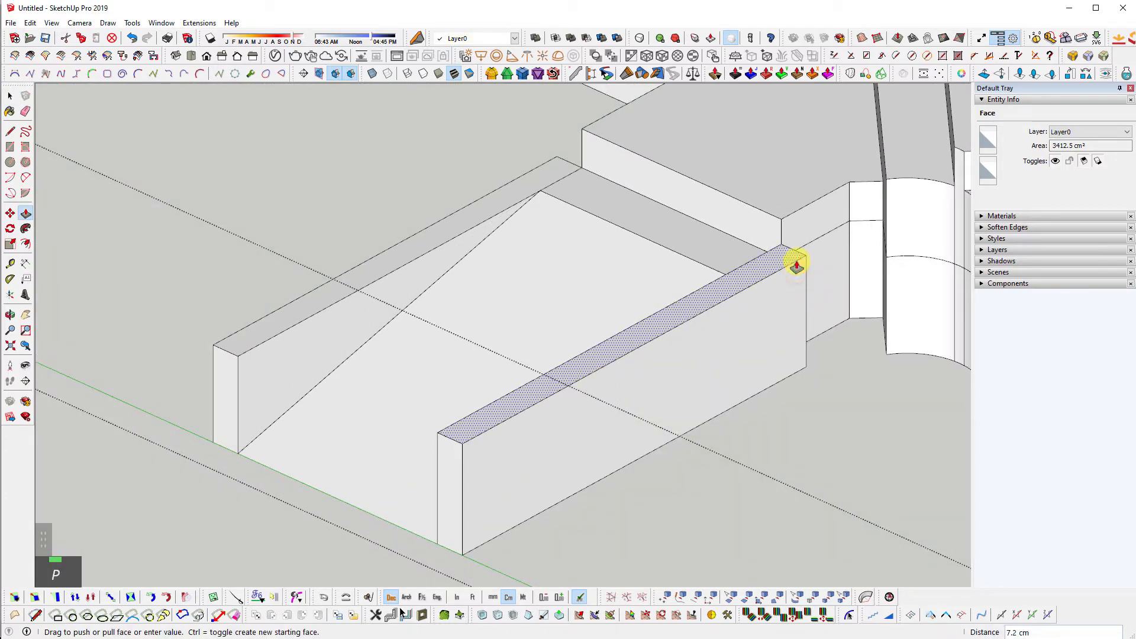
double_click(555, 168)
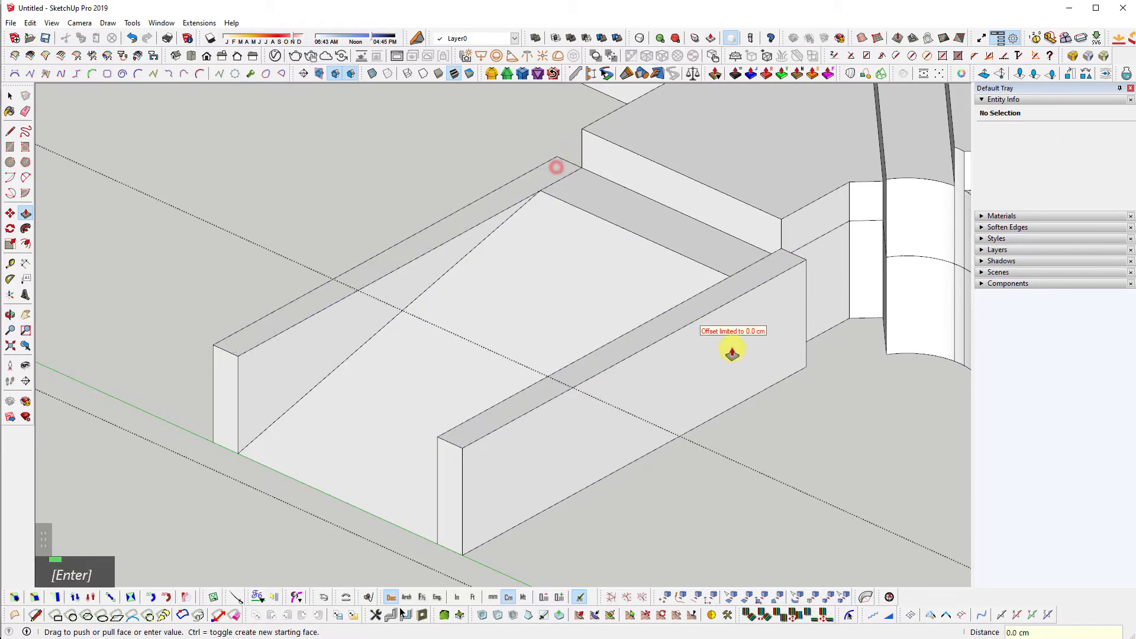
key(space)
- Examine the ramp and its side walls together with the slope, the pavement and the rest of the building
key(shift+q)
middle_drag(736, 289, 876, 291)
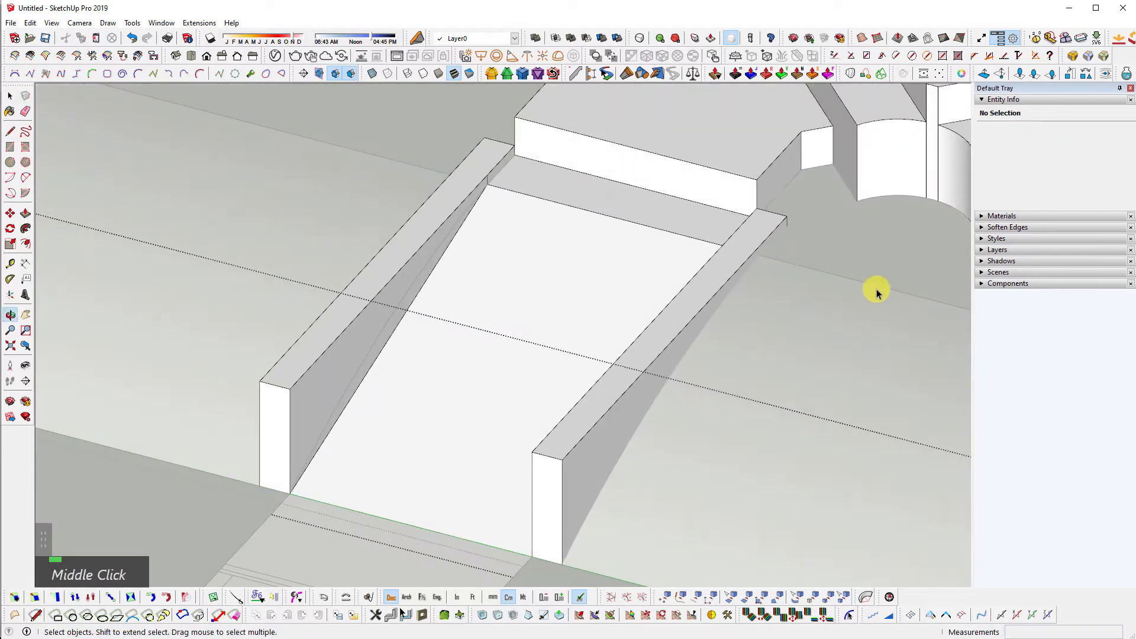
middle_drag(811, 229, 327, 293)
scroll(552, 343, down, 2)
shift+scroll(573, 467, up, 6)
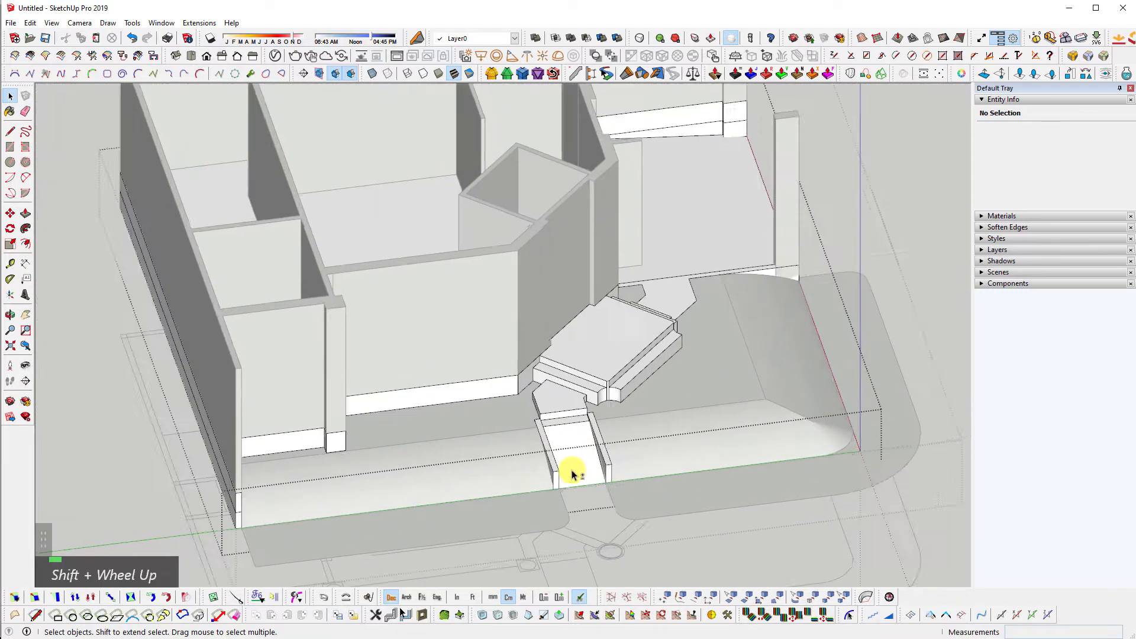
scroll(597, 414, up, 3)
middle_drag(597, 414, 553, 373)
scroll(545, 379, up, 3)
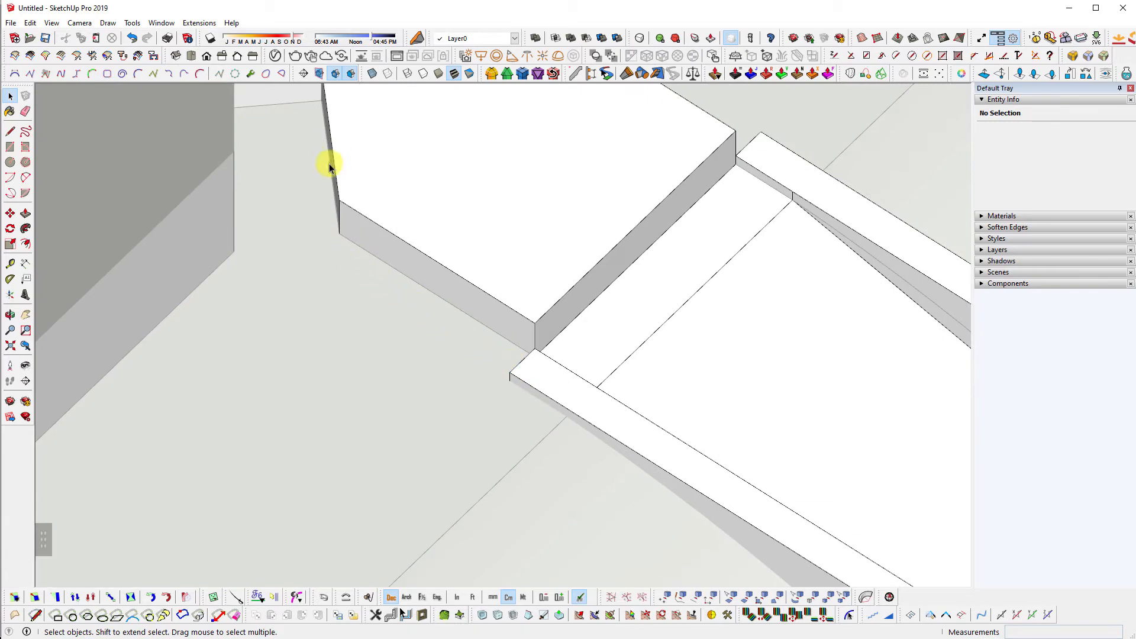
- Thicken the entrance step's four side faces on the side away from the round base outward 15 cm with Joint Push Pull
key(shift+q)
double_click(525, 294)
middle_drag(525, 294, 314, 261)
scroll(307, 252, up, 2)
click(309, 270)
ctrl+double_click(373, 296)
ctrl+double_click(357, 360)
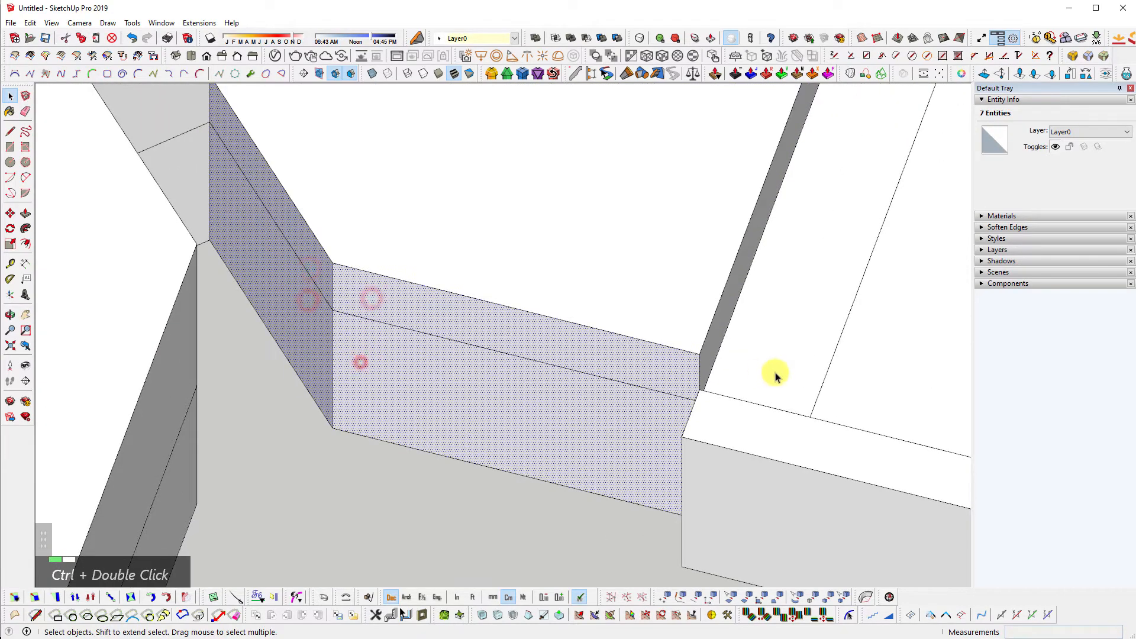
scroll(716, 355, down, 2)
middle_drag(715, 355, 521, 386)
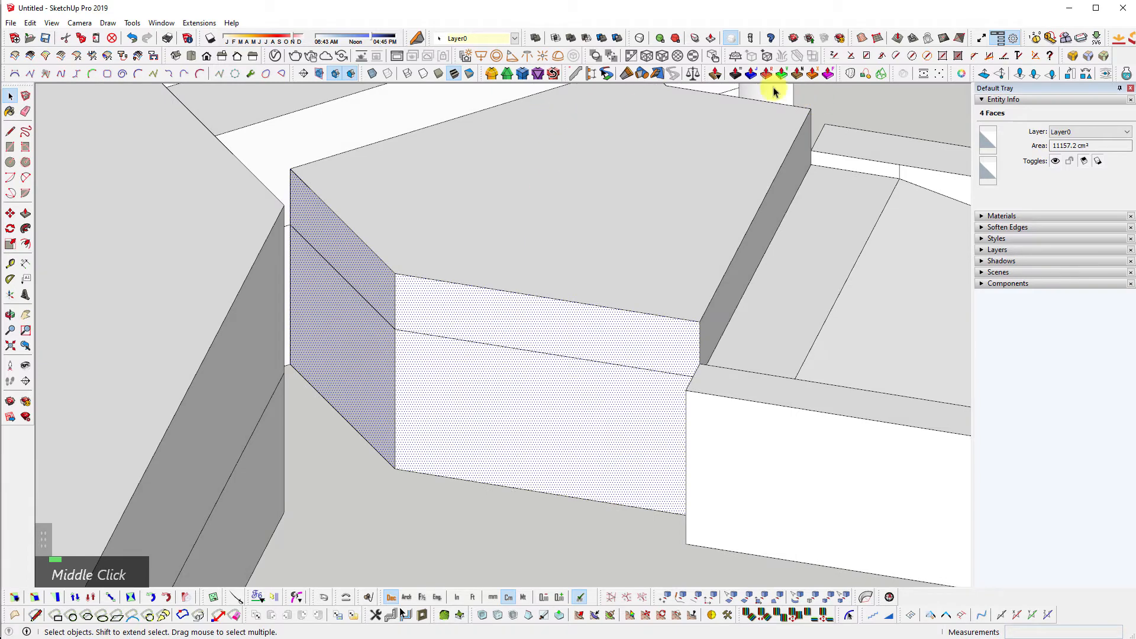
click(751, 73)
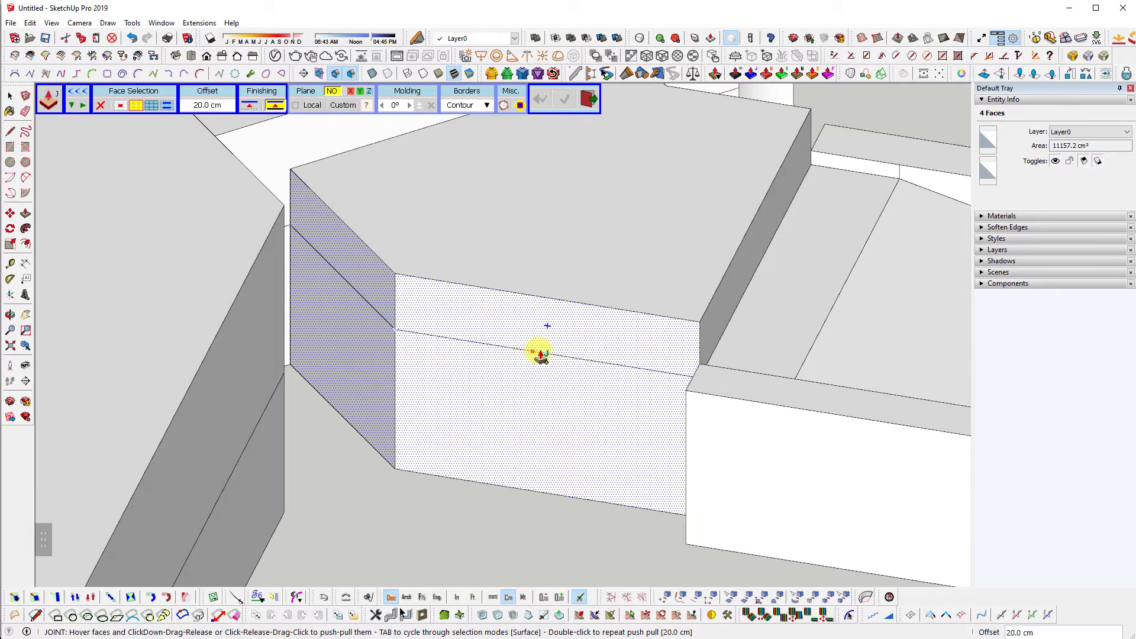
click(663, 345)
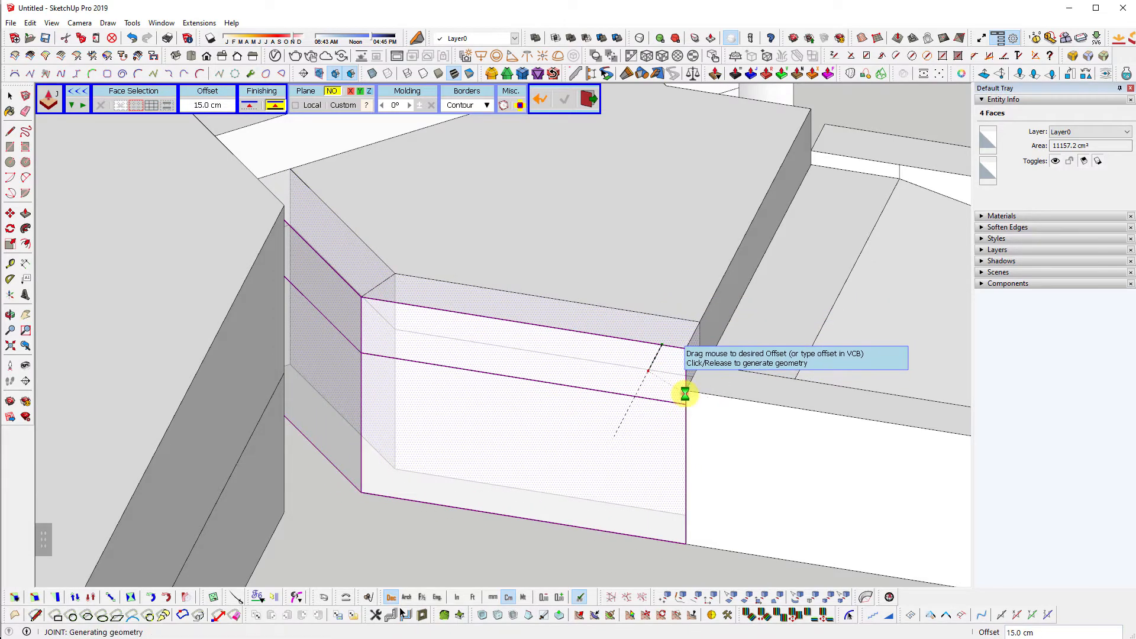
click(685, 394)
middle_click(705, 356)
scroll(380, 385, down, 3)
shift+middle_drag(380, 386, 532, 348)
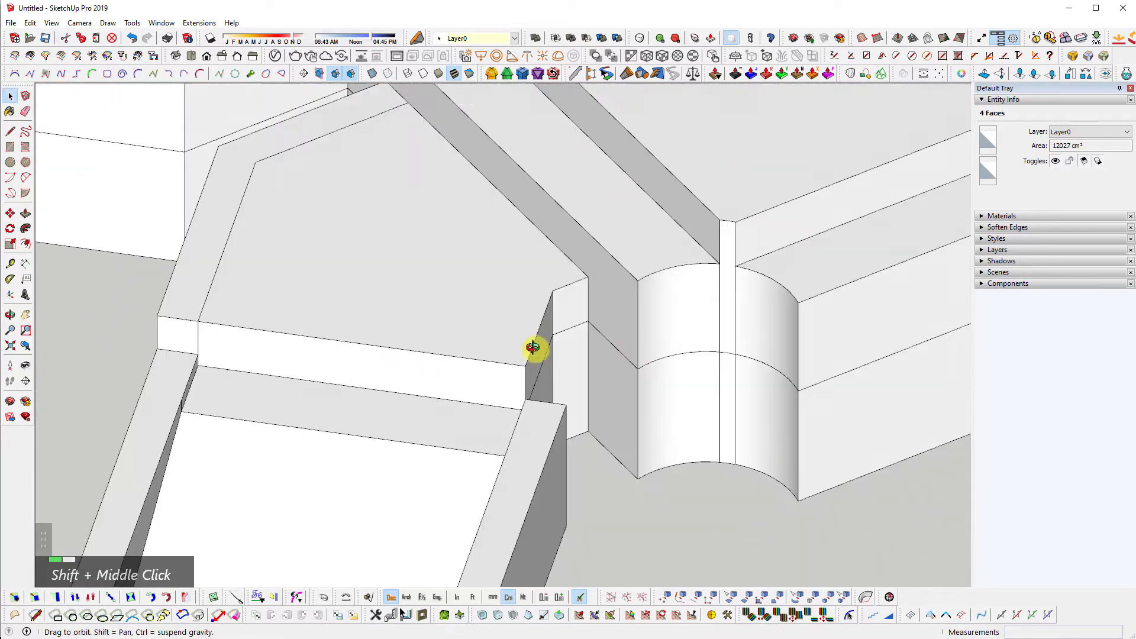
scroll(533, 348, up, 3)
ctrl+click(500, 290)
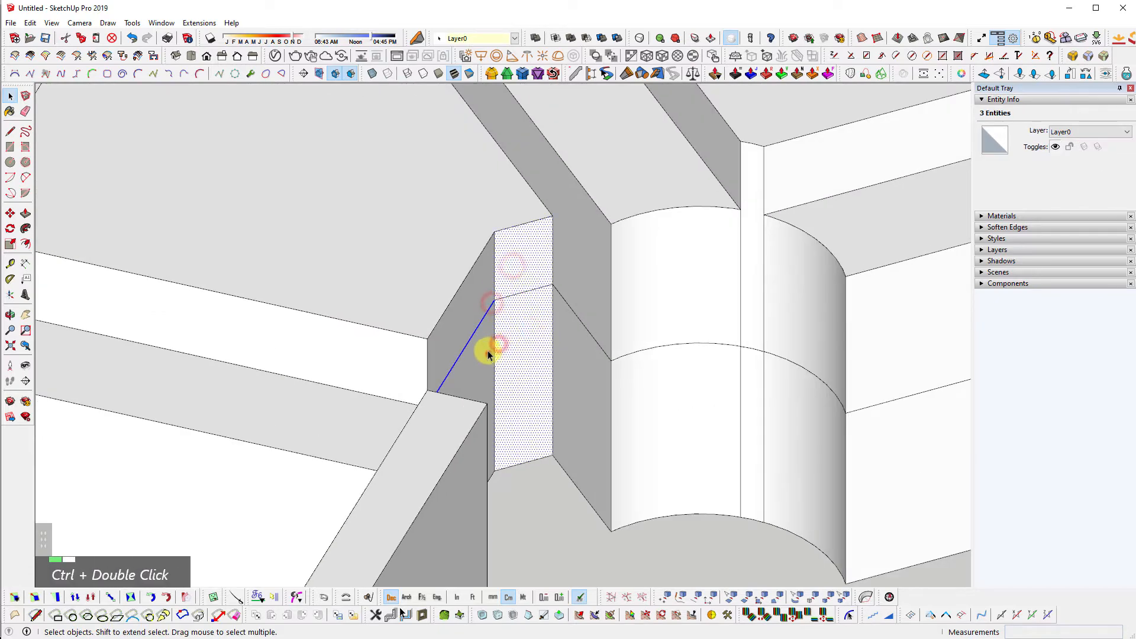
click(488, 353)
ctrl+click(473, 304)
ctrl+click(513, 283)
ctrl+click(522, 313)
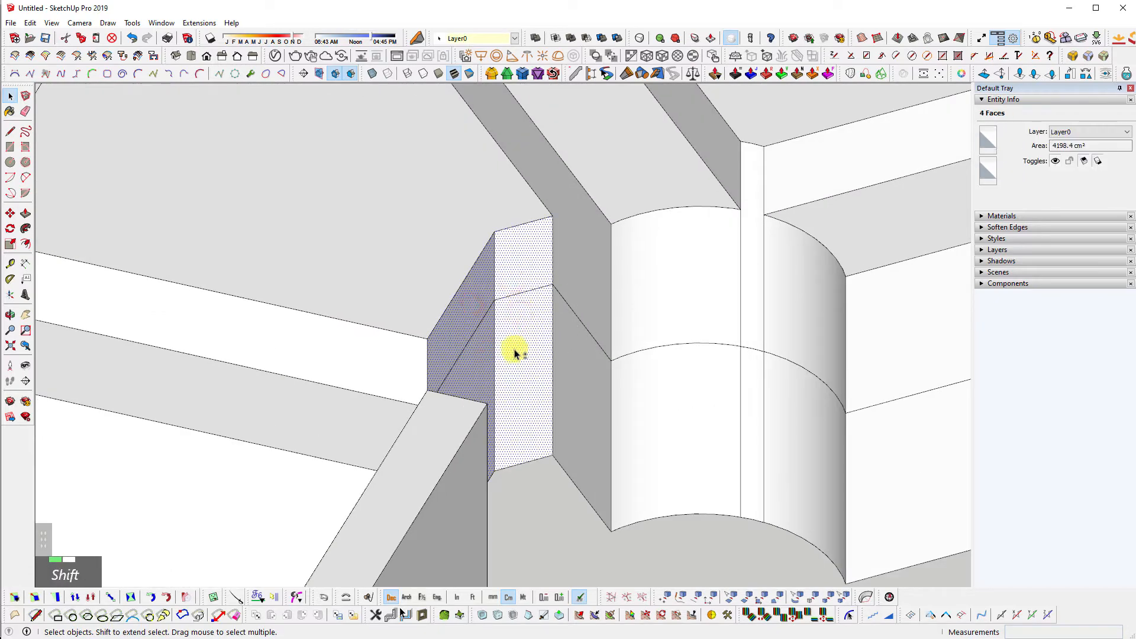
key(shift+x)
middle_drag(579, 402, 146, 565)
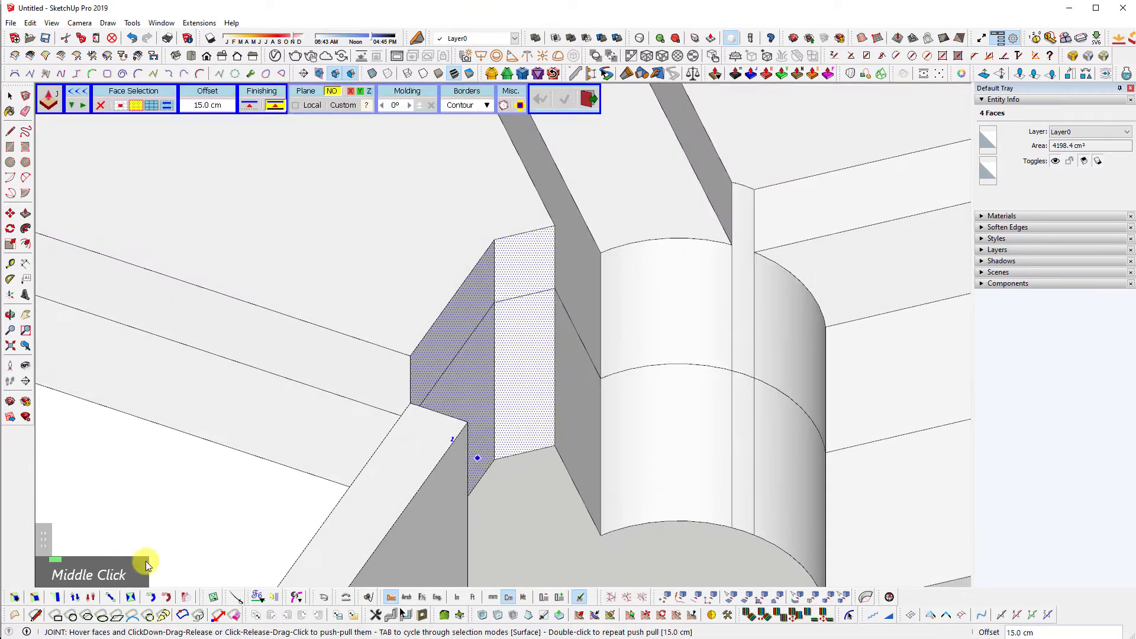
key(shift+x)
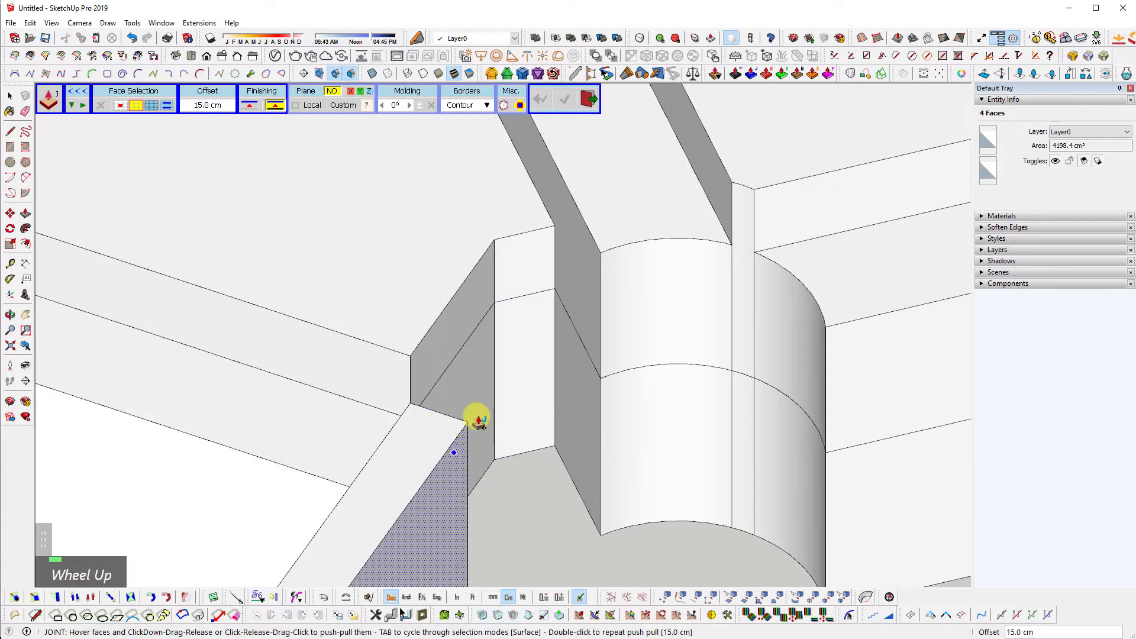
scroll(459, 376, up, 3)
key(space)
- Thicken the entrance step's four side faces on the side facing the round base by 15 cm with Joint Push Pull
ctrl+click(548, 300)
ctrl+click(555, 196)
ctrl+click(462, 218)
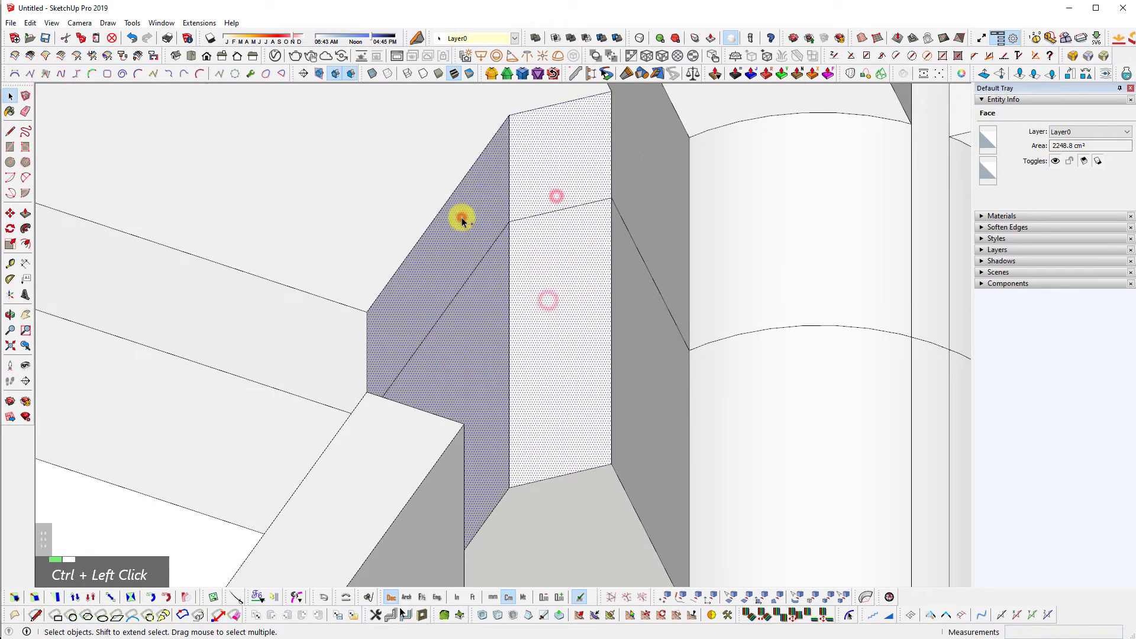
key(shift+x)
click(464, 408)
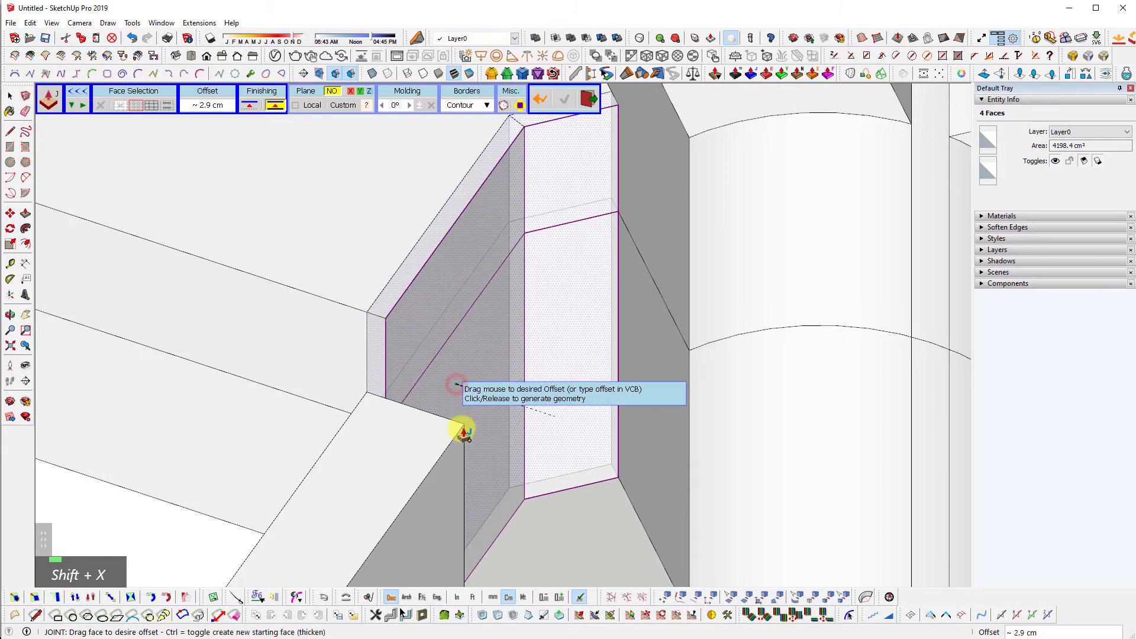
scroll(467, 456, down, 5)
middle_drag(436, 400, 402, 505)
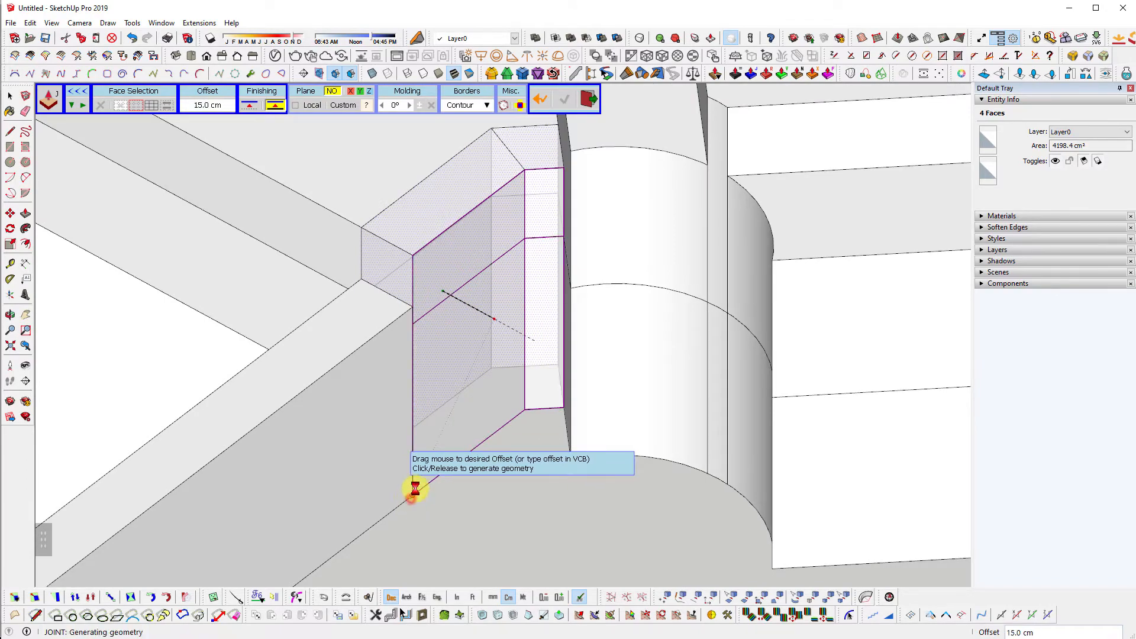
- Examine the top surfaces of the thickened strips on both sides of the entrance step
scroll(428, 457, down, 3)
middle_drag(429, 457, 603, 363)
shift+click(355, 283)
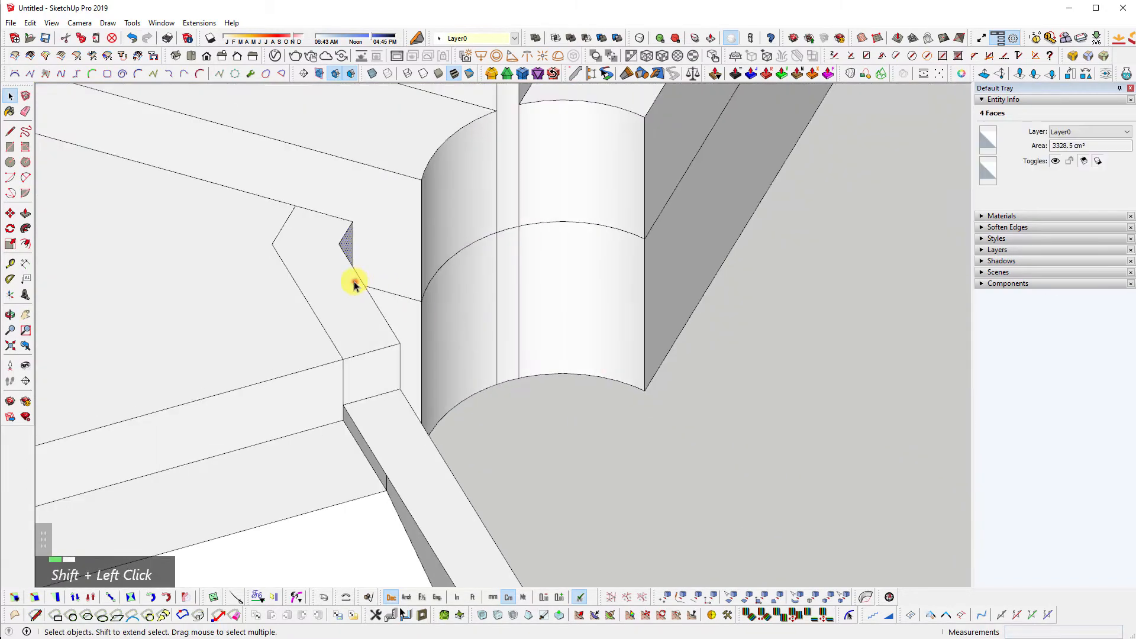
double_click(354, 284)
shift+scroll(649, 337, down, 5)
middle_click(731, 343)
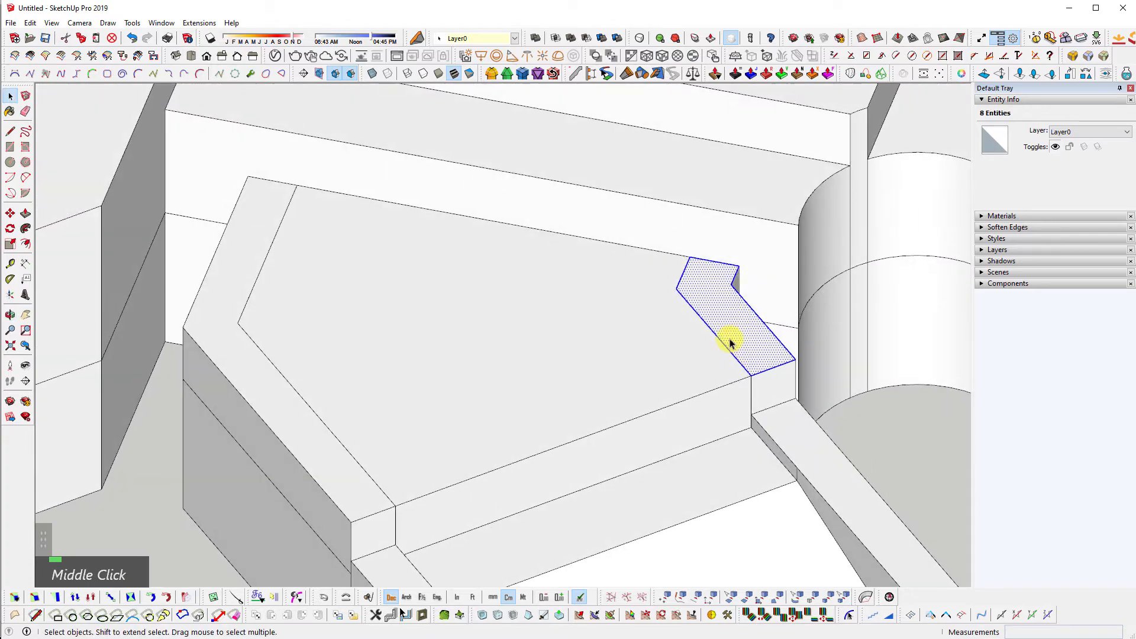
key(p)
key(space)
double_click(725, 301)
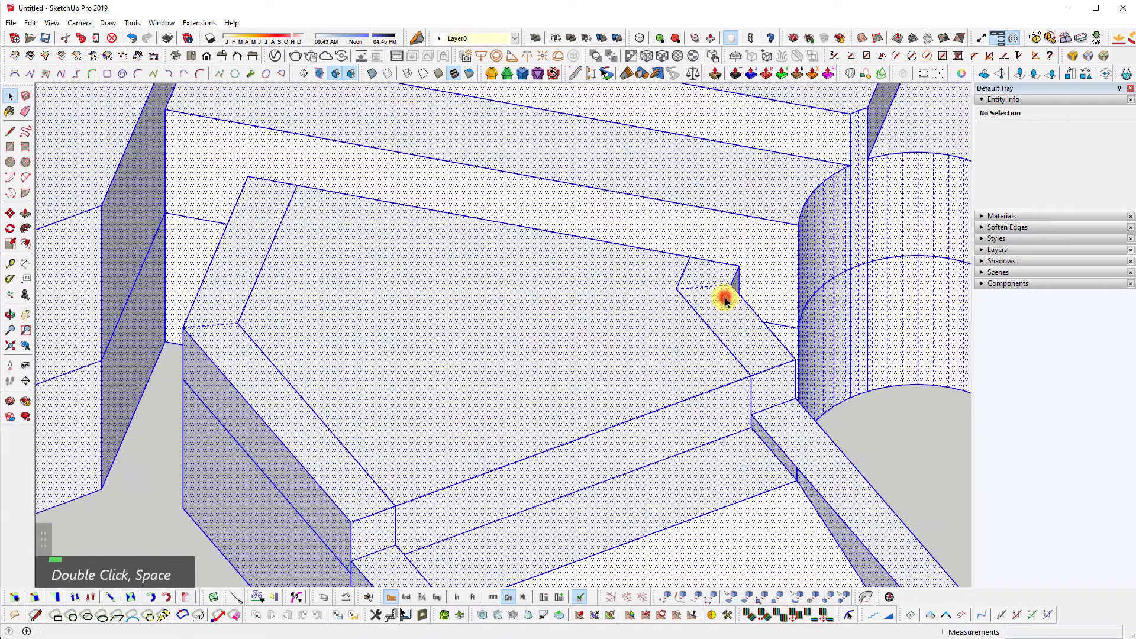
scroll(725, 302, down, 1)
click(723, 300)
middle_drag(355, 411, 464, 433)
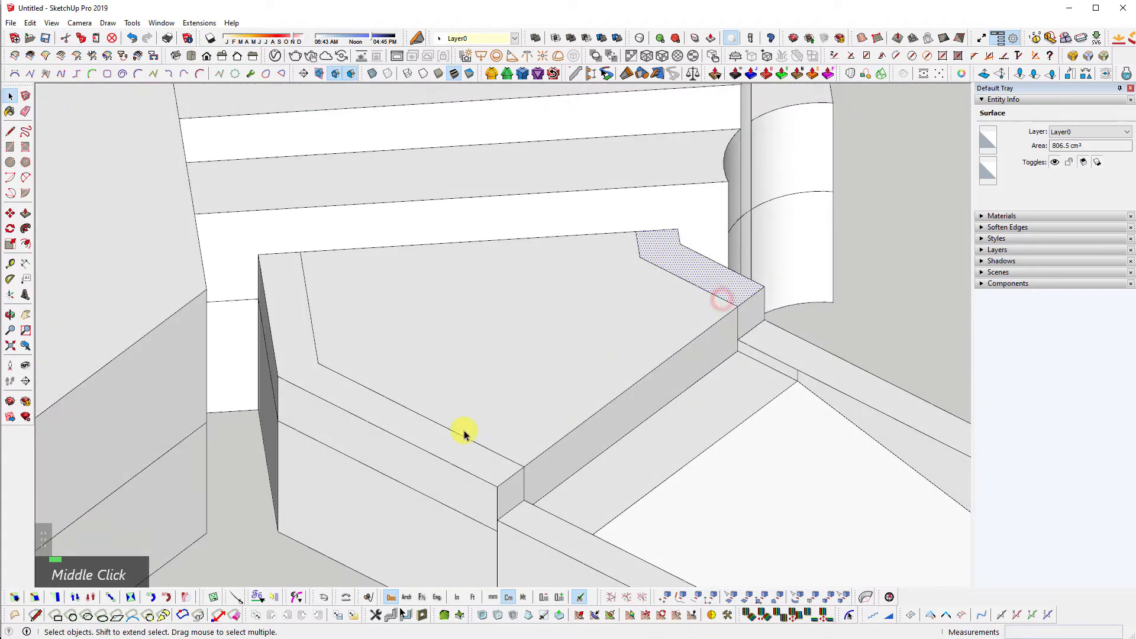
click(416, 418)
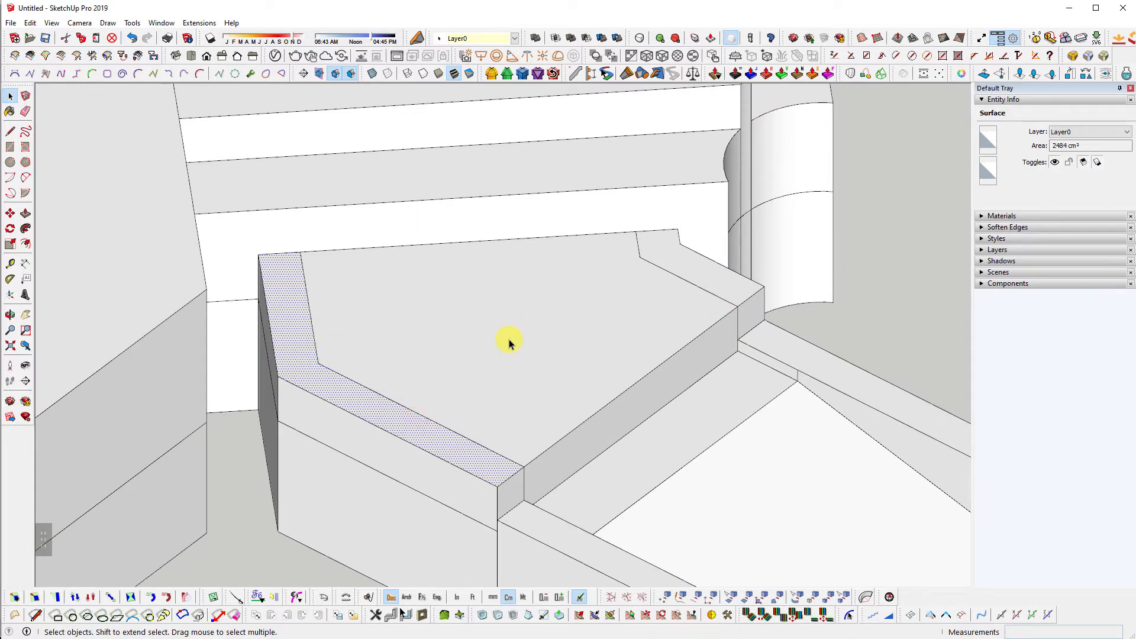
- Show hidden geometry and erase the hidden diagonal edges at the corners of both thickened strips' top faces
scroll(716, 269, up, 2)
middle_drag(850, 337, 844, 337)
key(p)
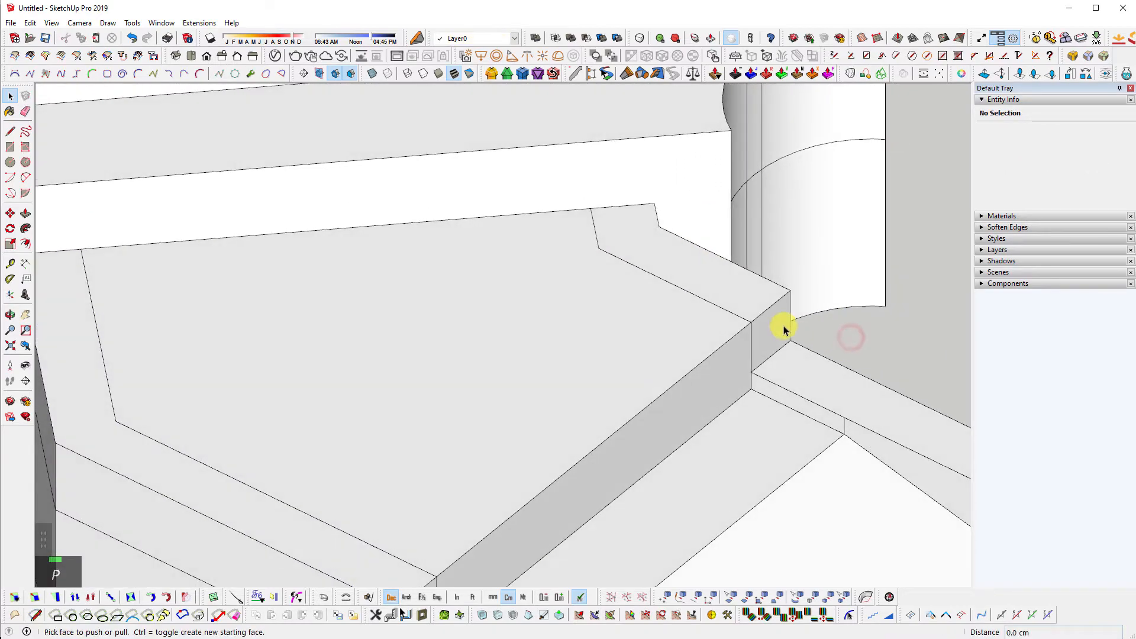
scroll(605, 259, up, 1)
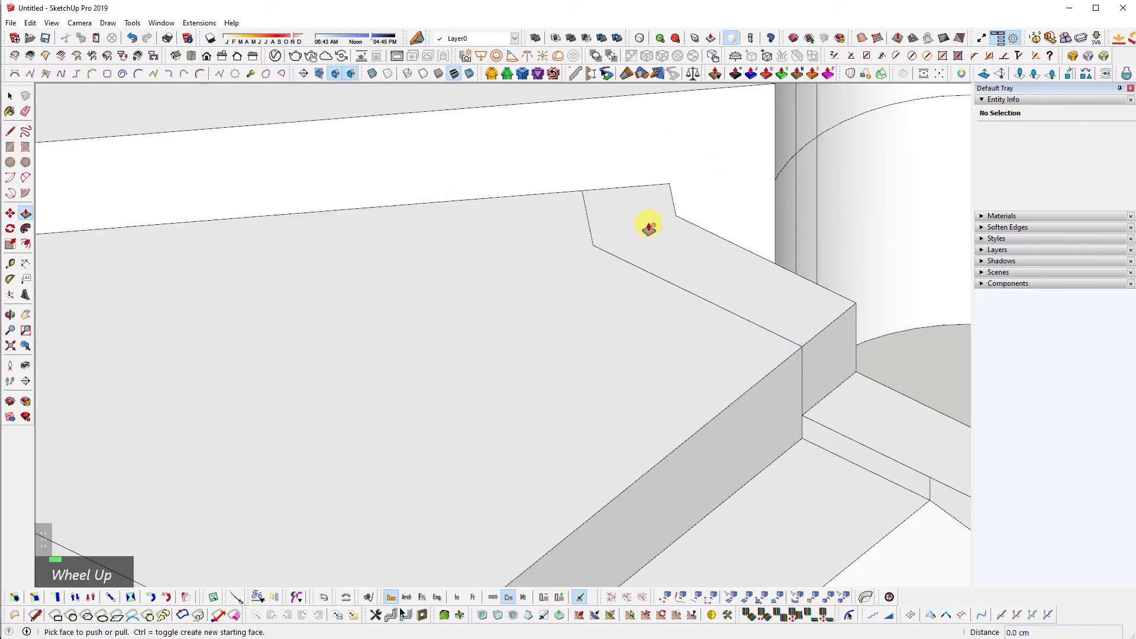
scroll(657, 233, down, 2)
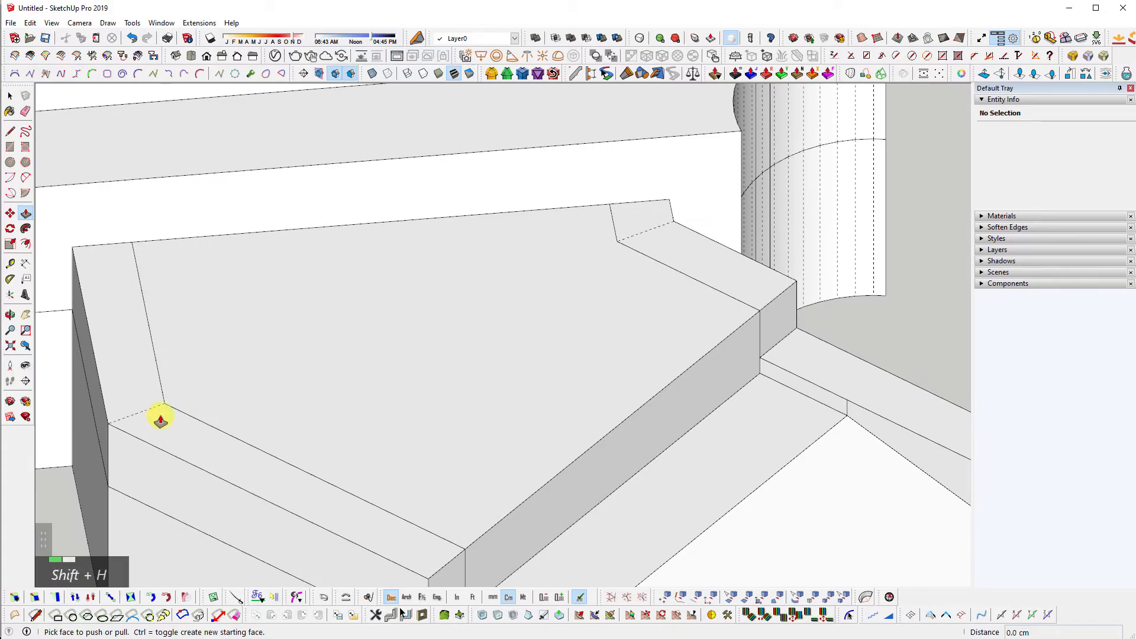
scroll(160, 421, up, 3)
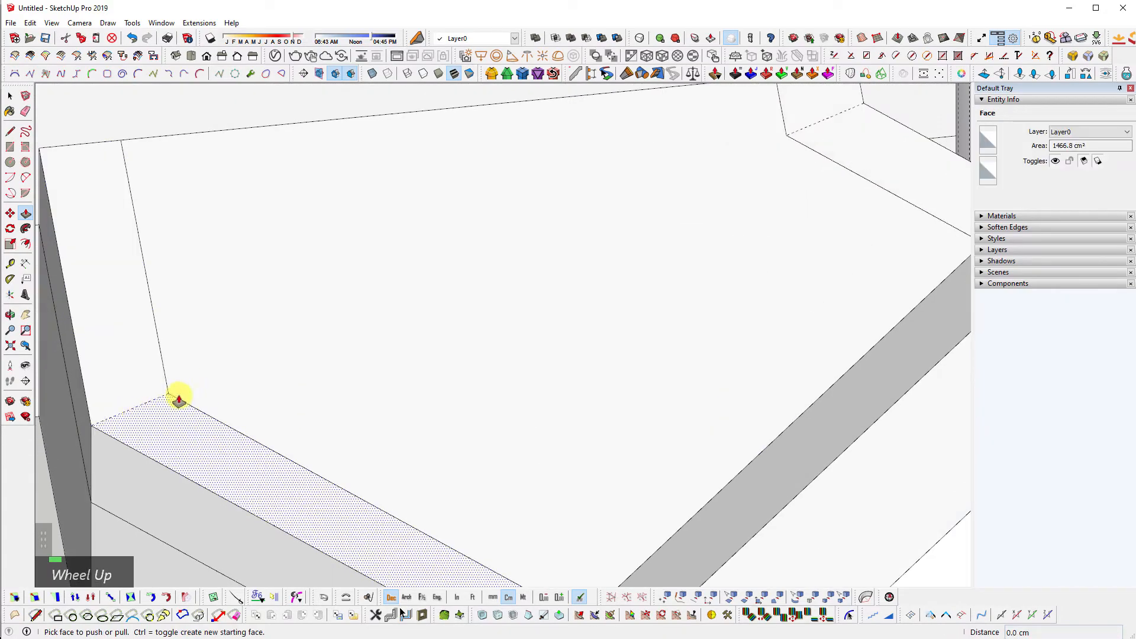
scroll(178, 401, down, 5)
key(shift+e)
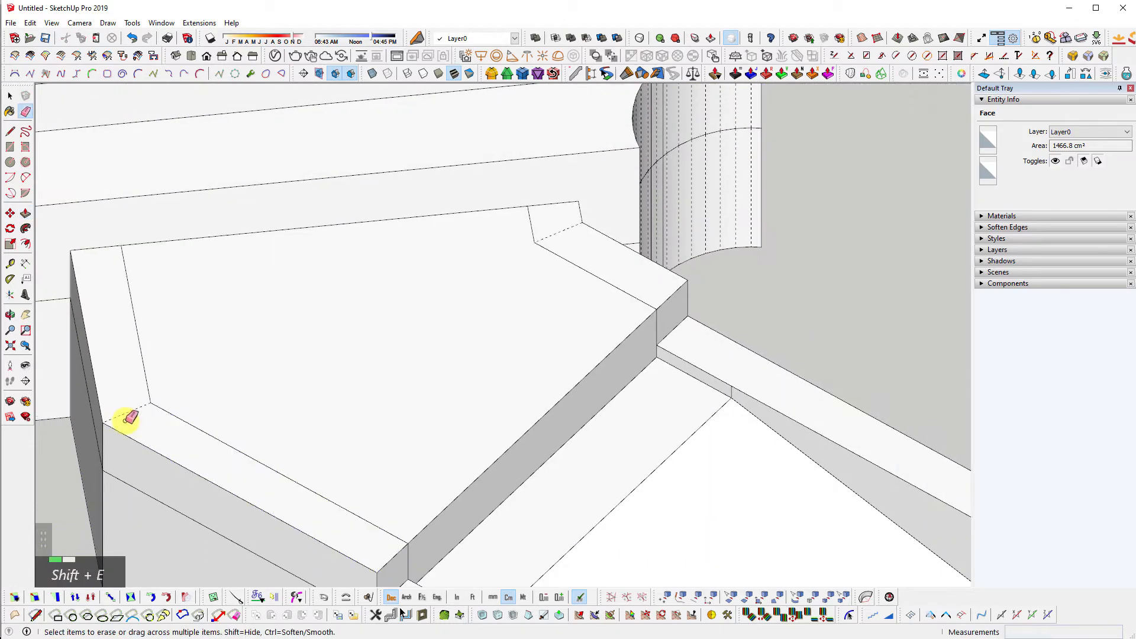
click(124, 416)
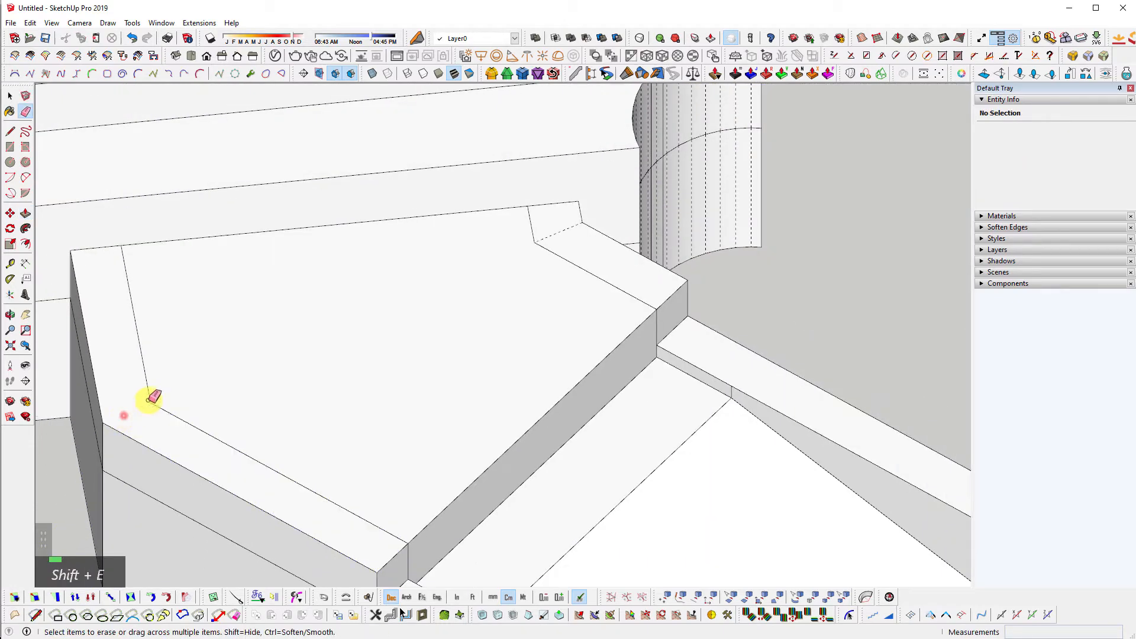
- Push/pull the top faces of both thickened strips up 5 cm to form raised step borders
key(p)
click(565, 241)
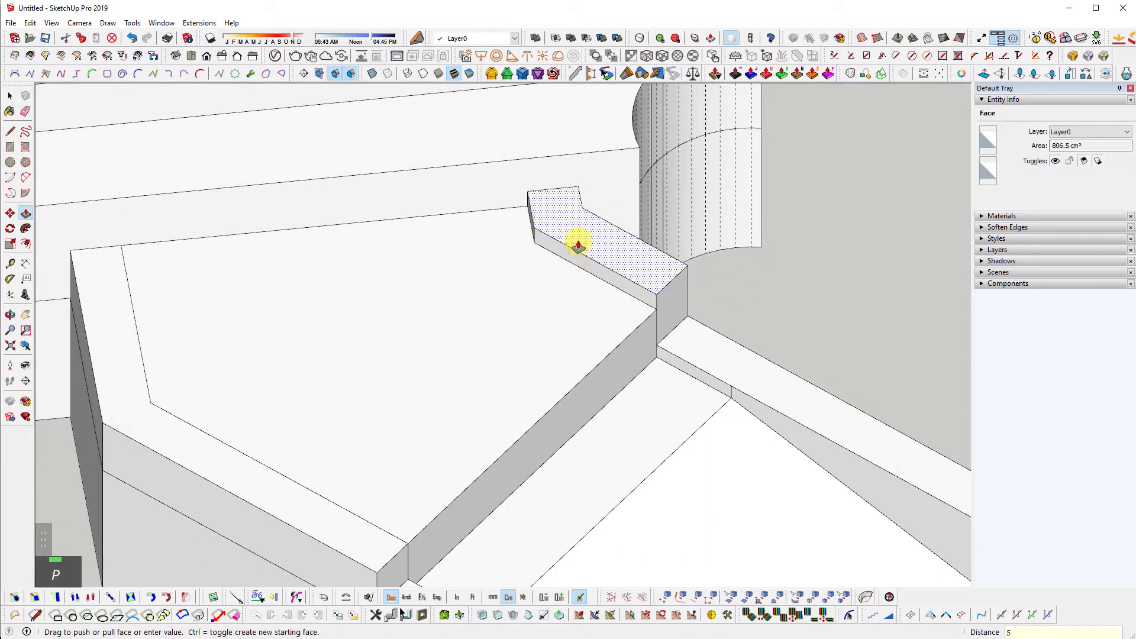
text(5)
key(Return)
double_click(316, 499)
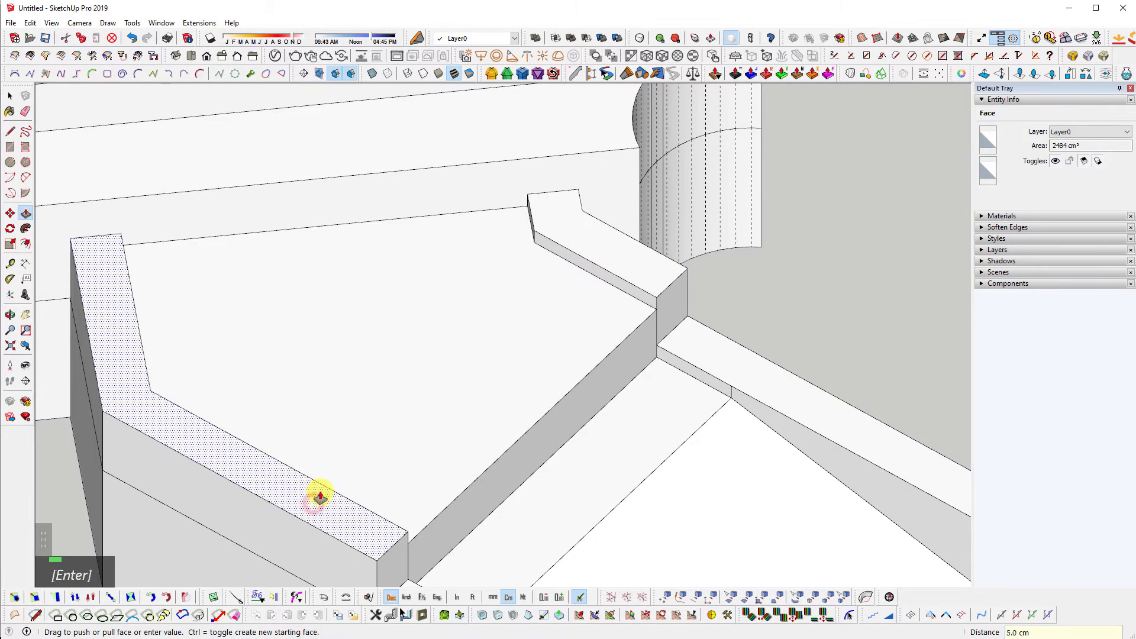
- Open the slope group and cut it in top view along the outer edge of the thickened border away from the round base
key(space)
scroll(300, 436, down, 5)
middle_drag(728, 389, 367, 293)
shift+middle_drag(367, 293, 517, 310)
triple_click(377, 335)
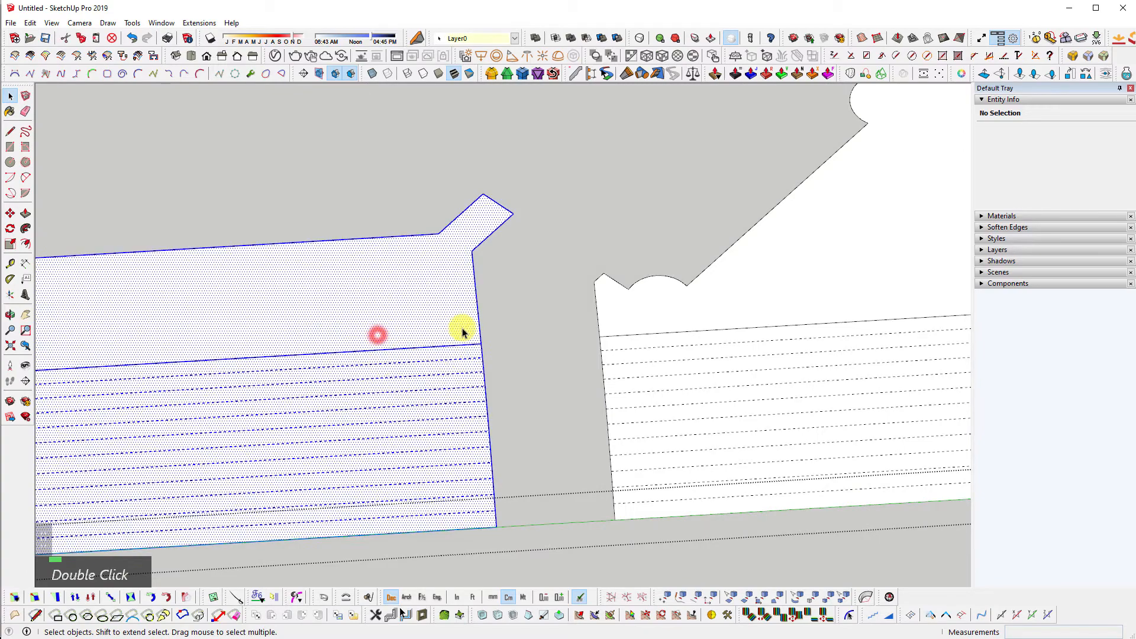
key(shift+z)
shift+scroll(450, 330, up, 8)
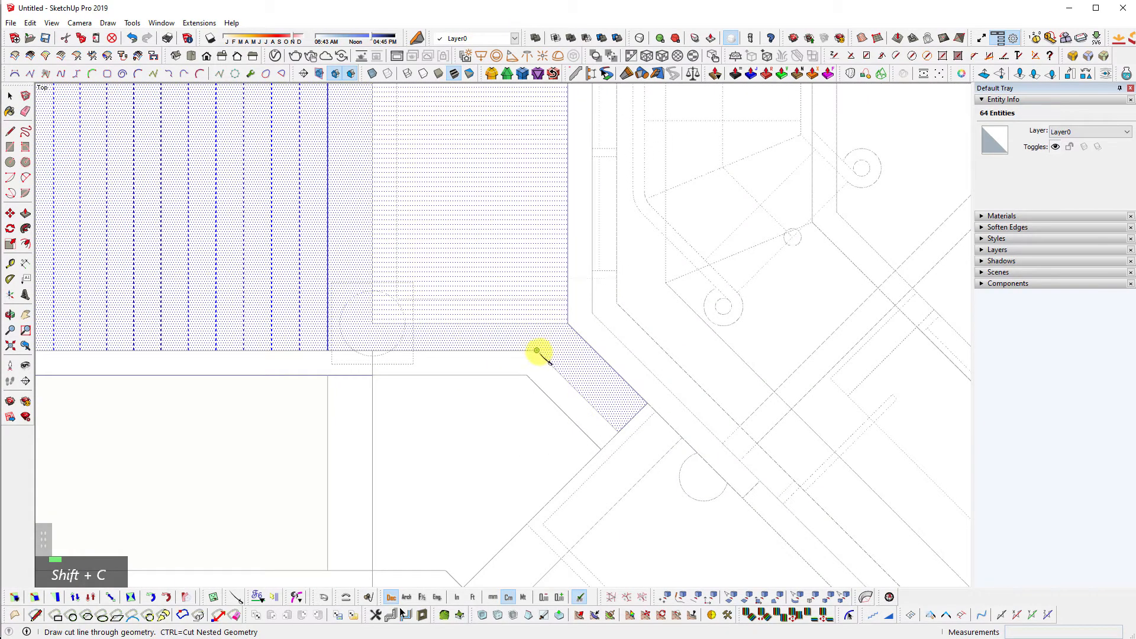
scroll(596, 398, down, 2)
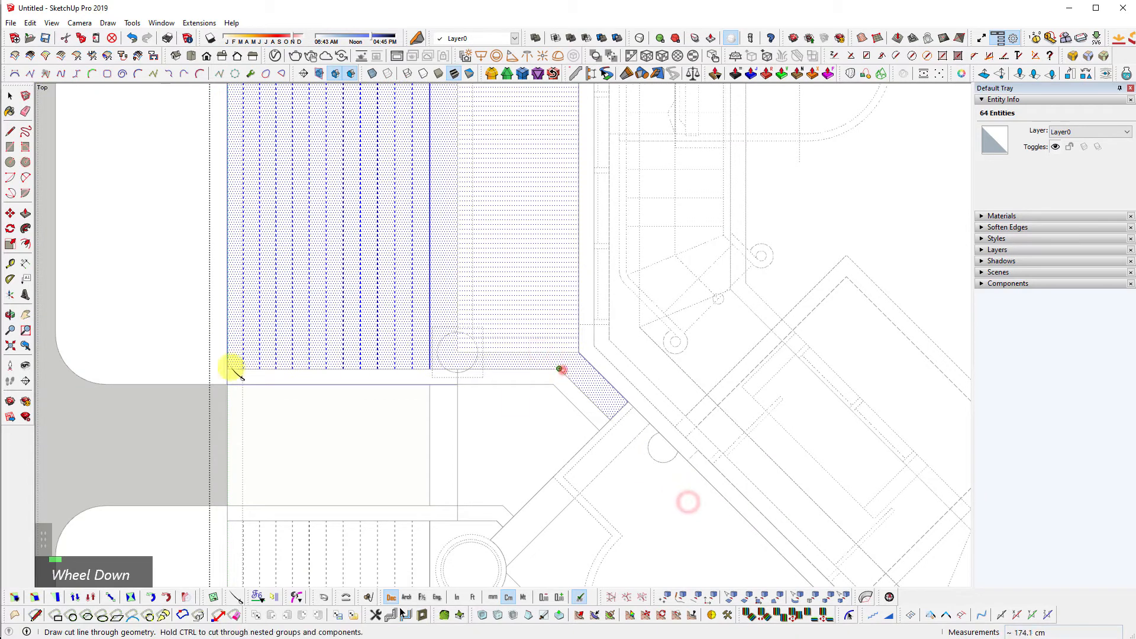
click(163, 366)
- Delete the slope strip between the new cut and the entrance opening on the side away from the round base
key(shift+q)
scroll(545, 391, down, 1)
key(space)
scroll(551, 391, up, 2)
drag(618, 439, 548, 419)
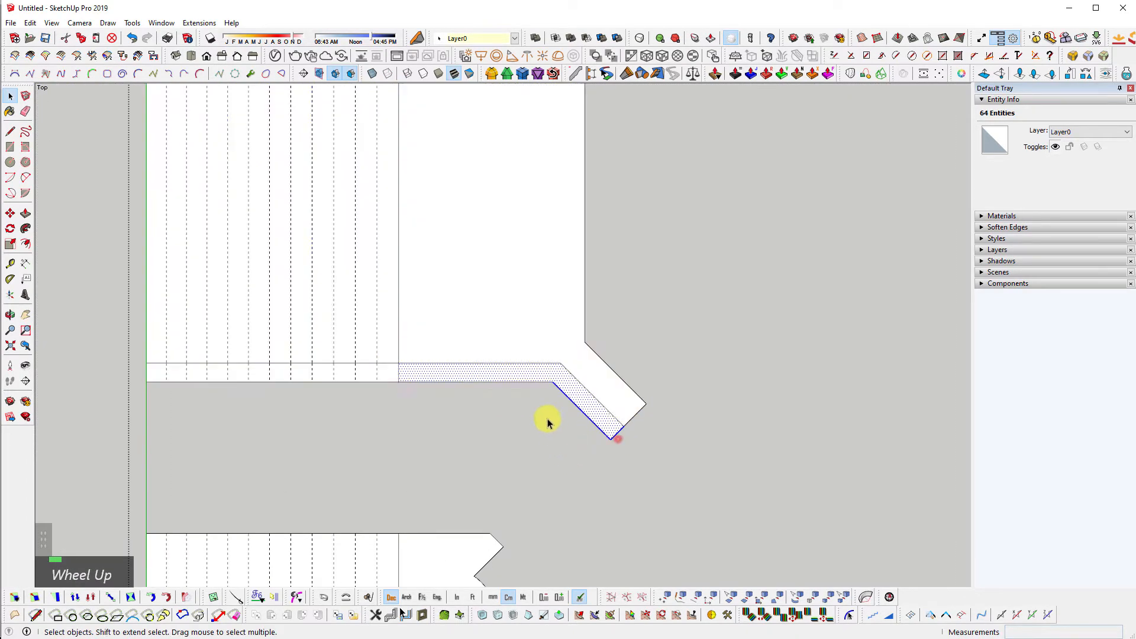
key(e)
drag(551, 379, 97, 419)
key(Delete)
scroll(389, 386, down, 2)
scroll(292, 473, up, 3)
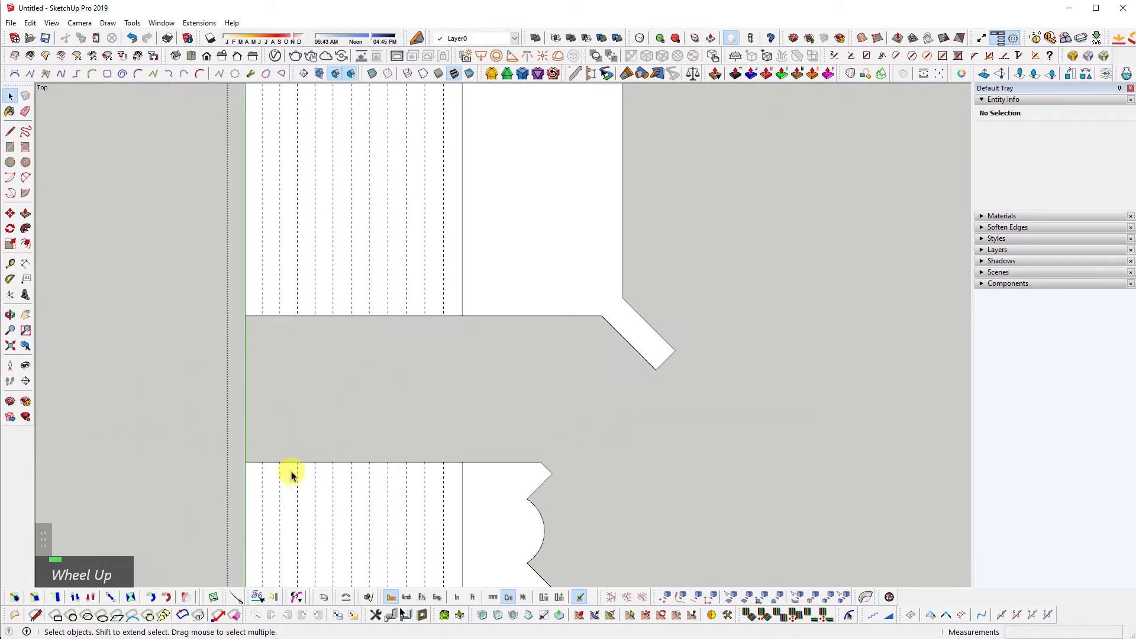
- Cut the slope along the outer edge of the ramp wall and step border on the round base side
key(shift+q)
shift+middle_drag(425, 488, 483, 455)
key(shift+c)
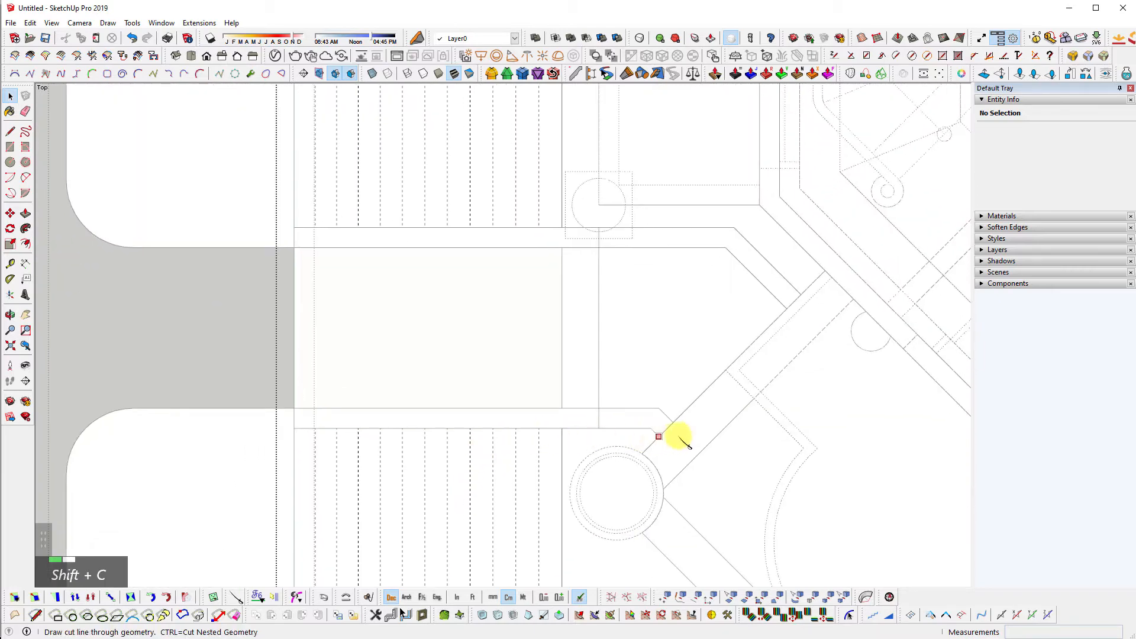
click(195, 428)
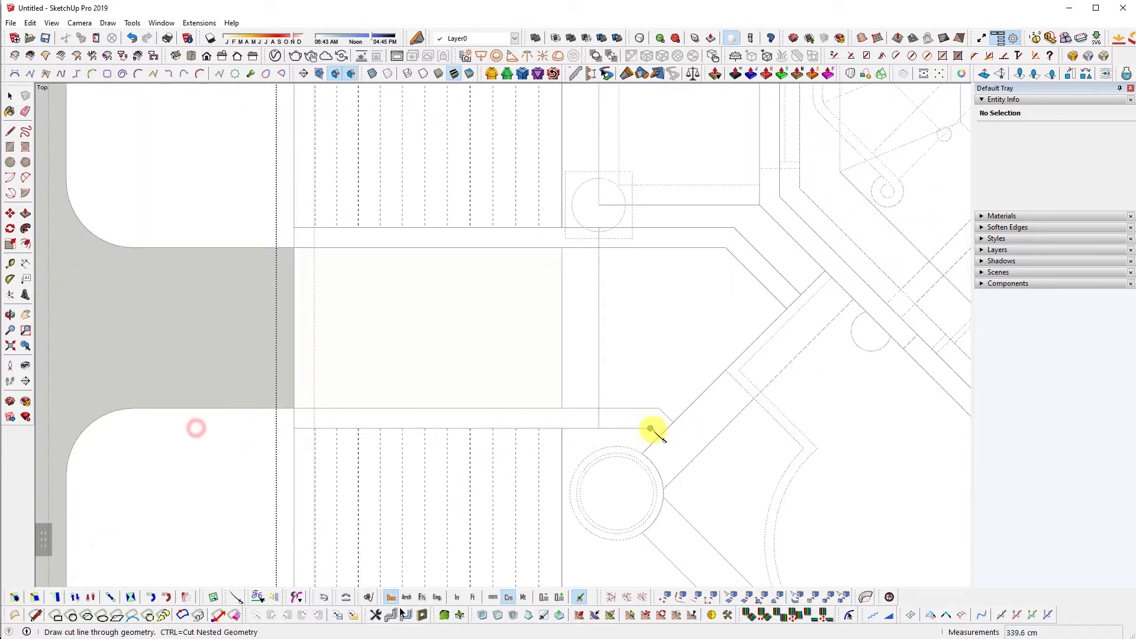
scroll(651, 430, up, 3)
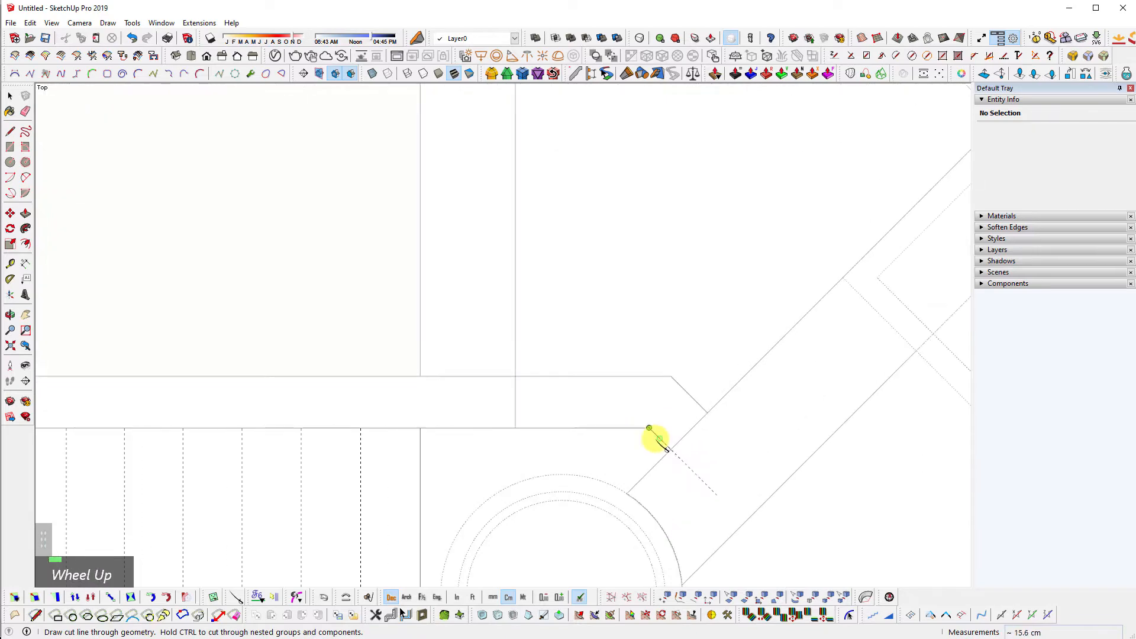
scroll(663, 439, up, 2)
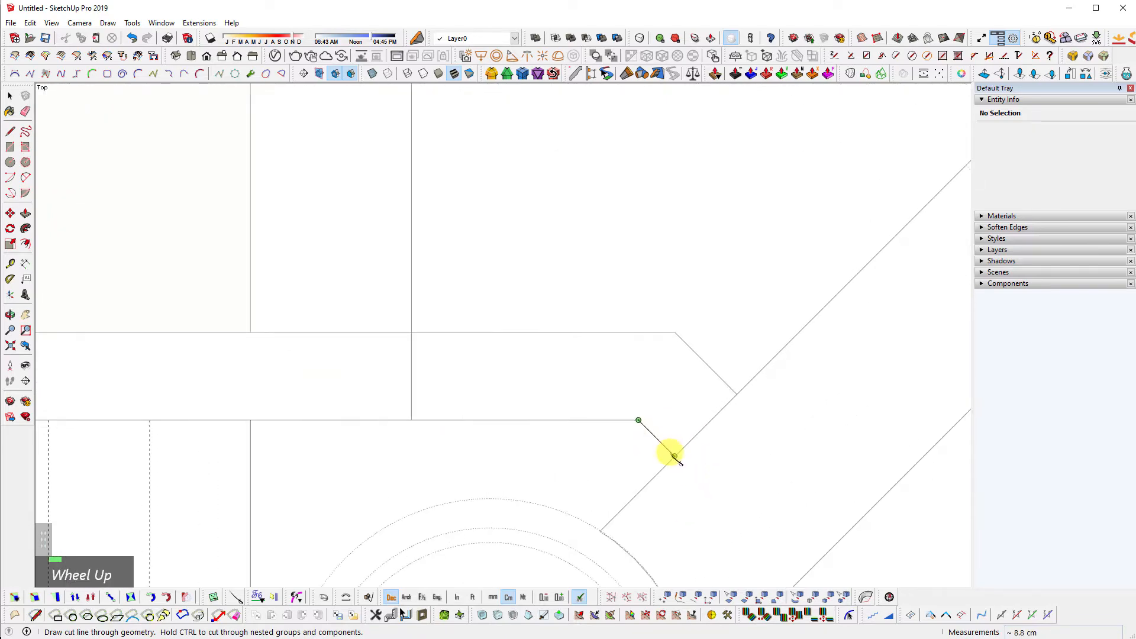
- Erase the cut-off slope strip beside the entrance opening on the round base side
shift+scroll(784, 430, down, 3)
key(space)
scroll(794, 410, down, 1)
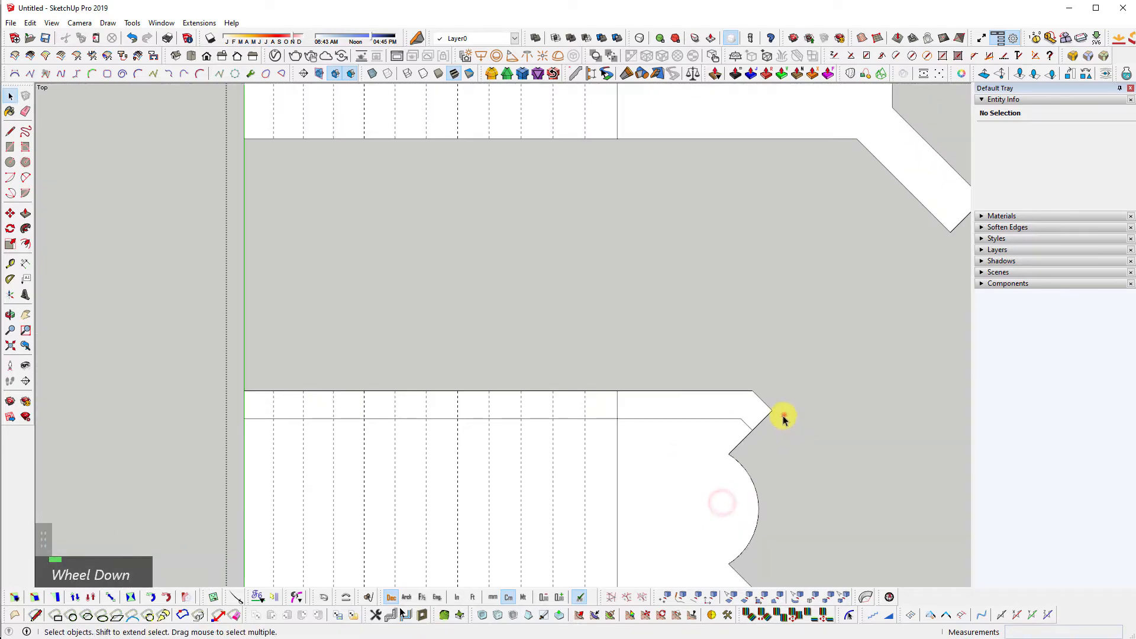
drag(784, 415, 750, 392)
key(e)
scroll(373, 439, down, 3)
middle_drag(373, 438, 565, 417)
- In the base group, split both ramp side walls' top faces with a line level with the ramp's upper edge, then erase the segment between them
key(shift+z)
scroll(343, 432, up, 6)
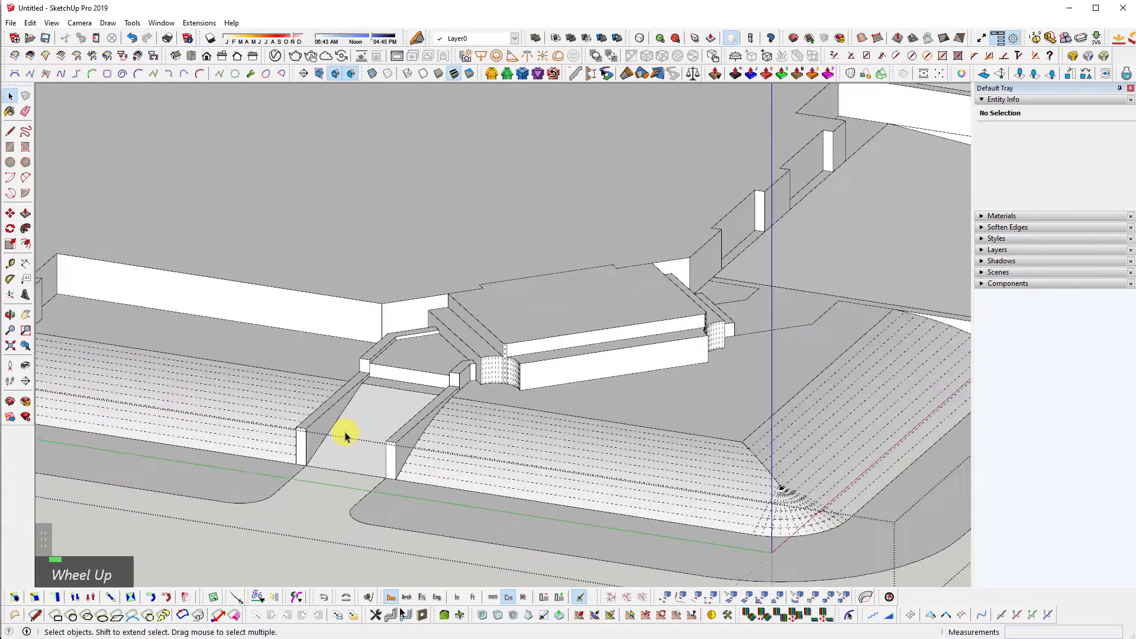
shift+middle_drag(279, 444, 723, 292)
scroll(256, 230, up, 2)
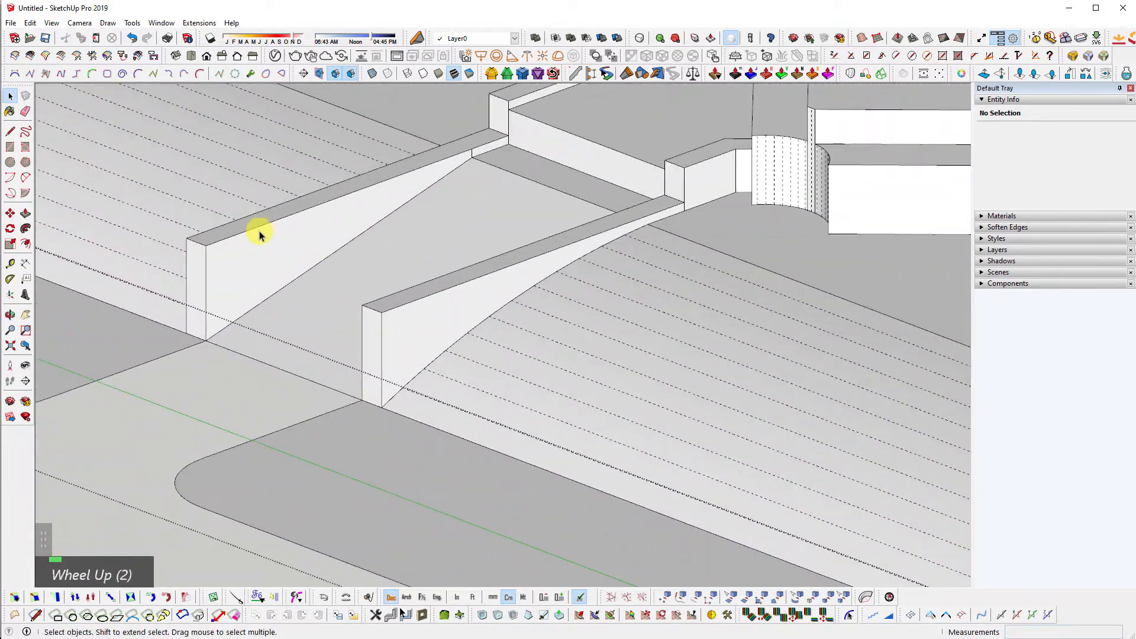
triple_click(460, 223)
scroll(622, 259, down, 3)
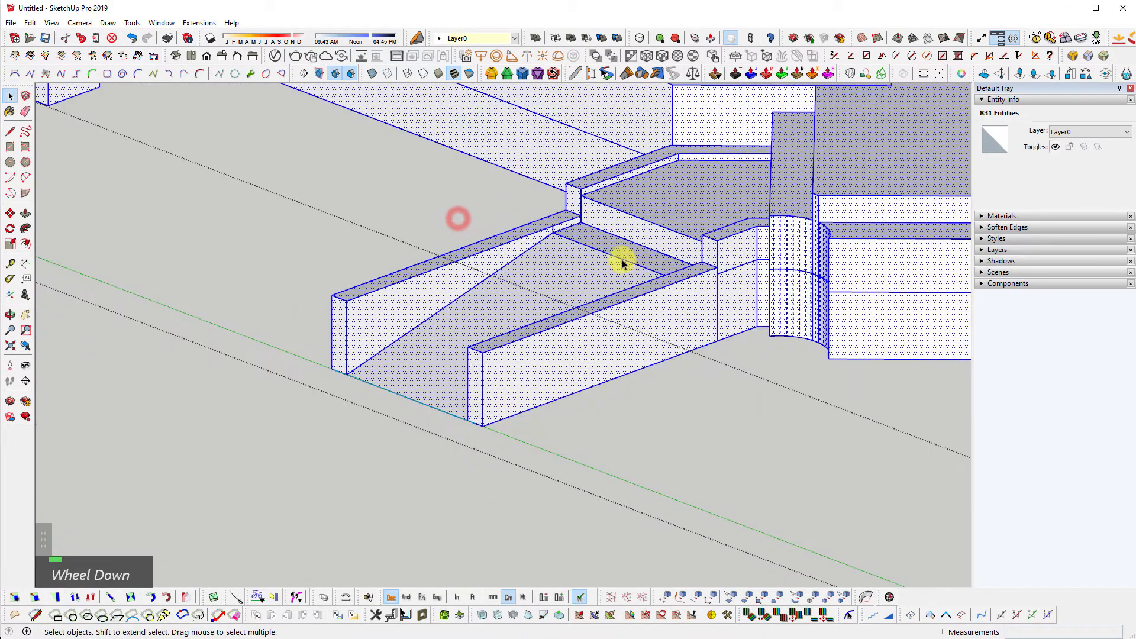
scroll(620, 257, up, 2)
key(l)
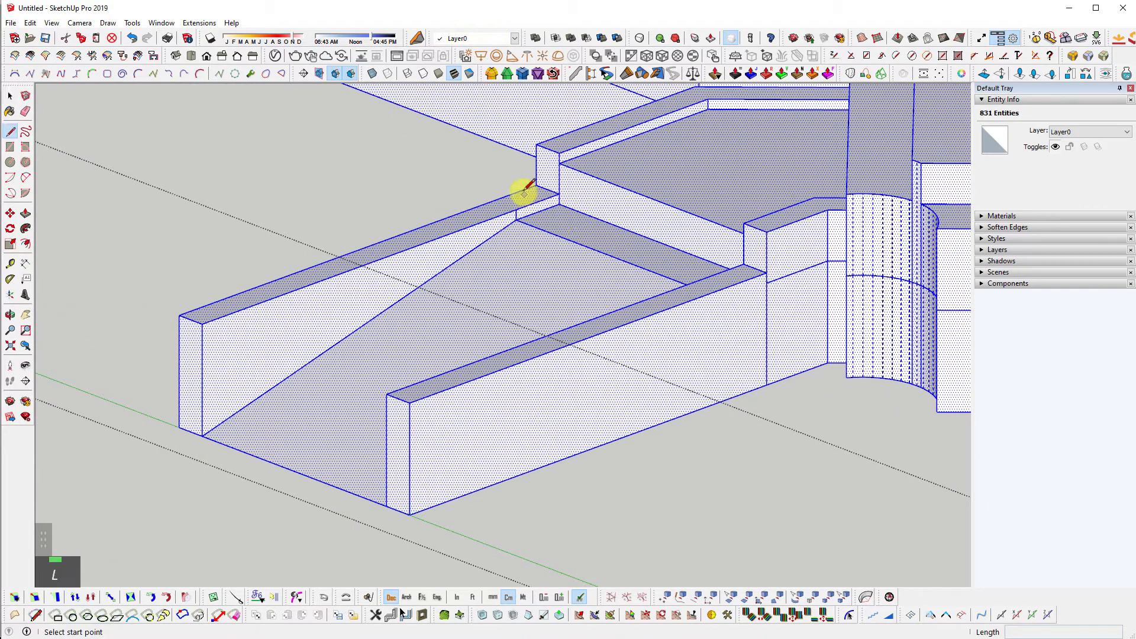
shift+click(516, 209)
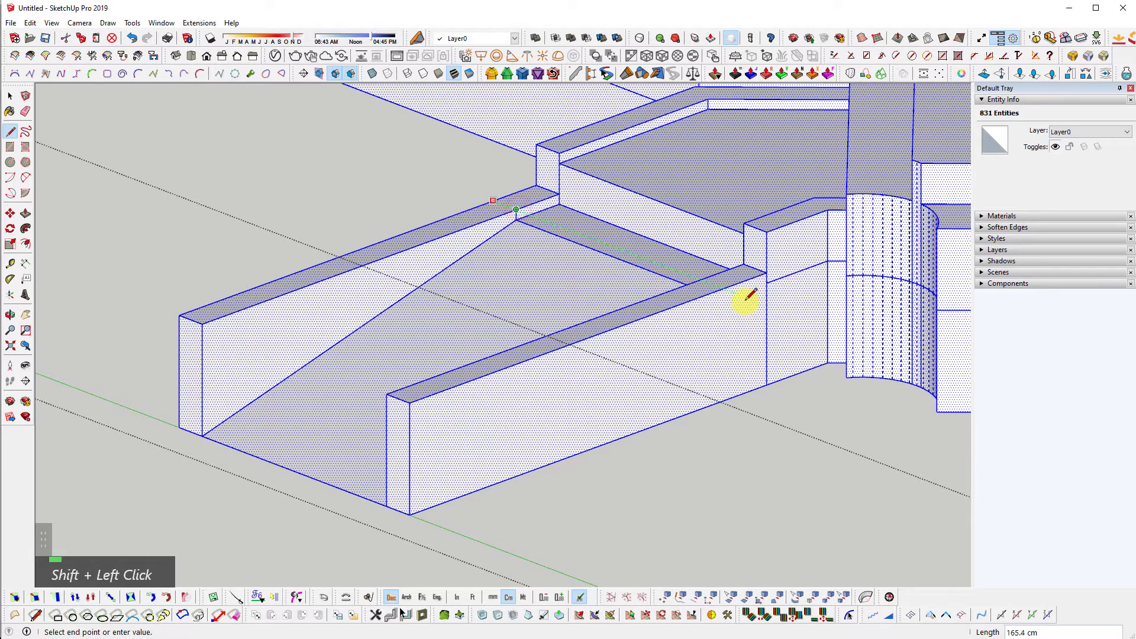
key(e)
click(665, 271)
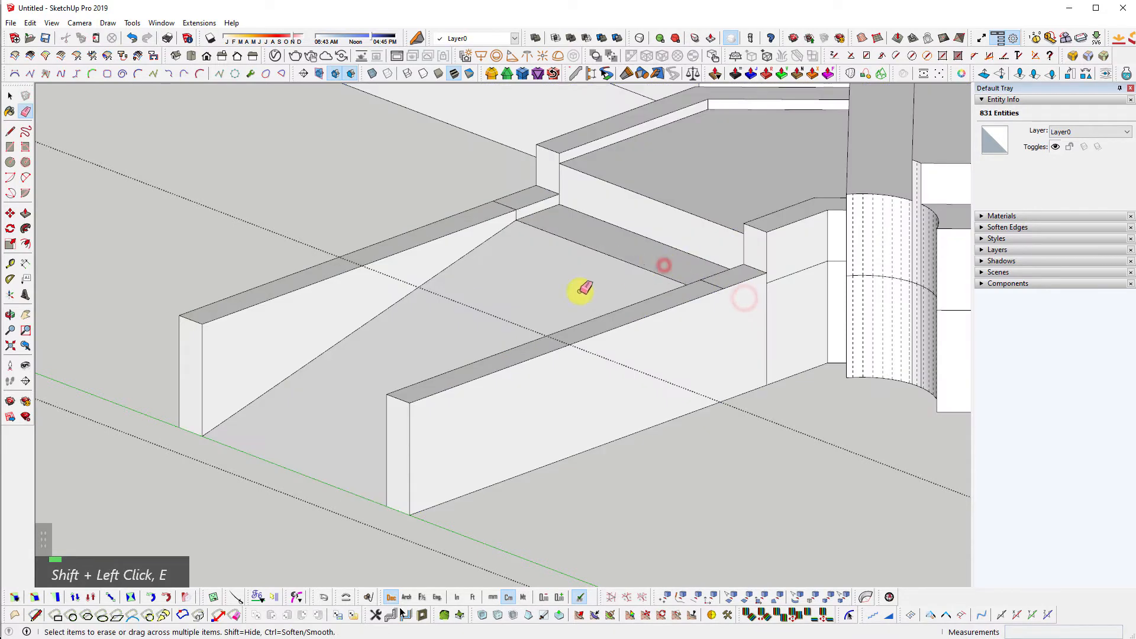
- Move the front top edges of both ramp side walls straight down 50 cm so the wall tops slope with the ramp
key(space)
click(146, 299)
ctrl+click(391, 398)
key(m)
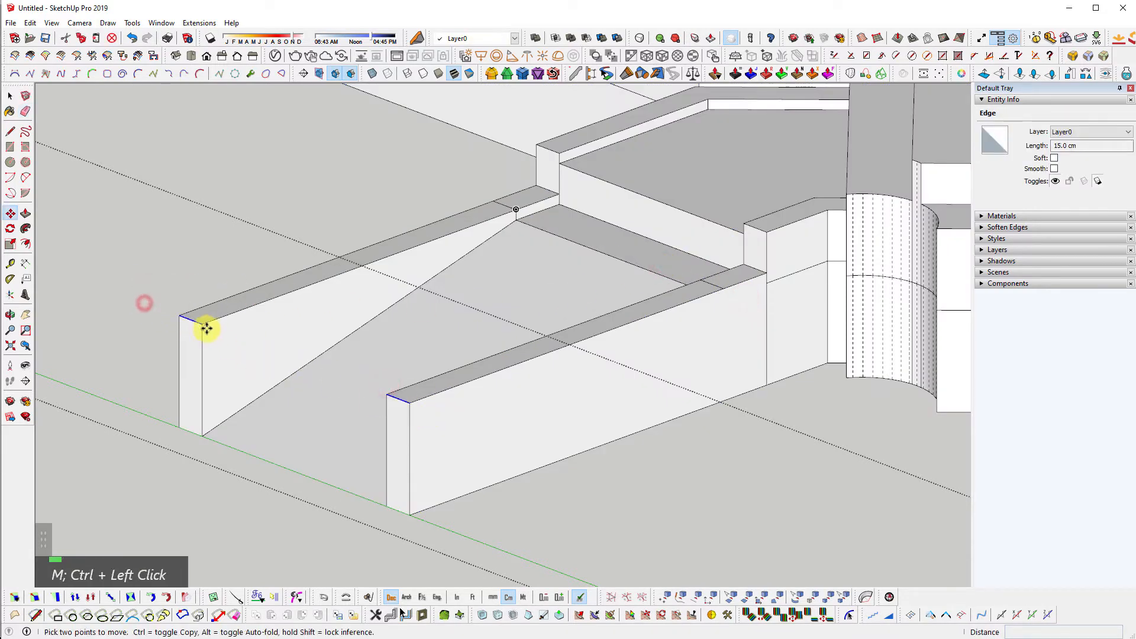
click(207, 326)
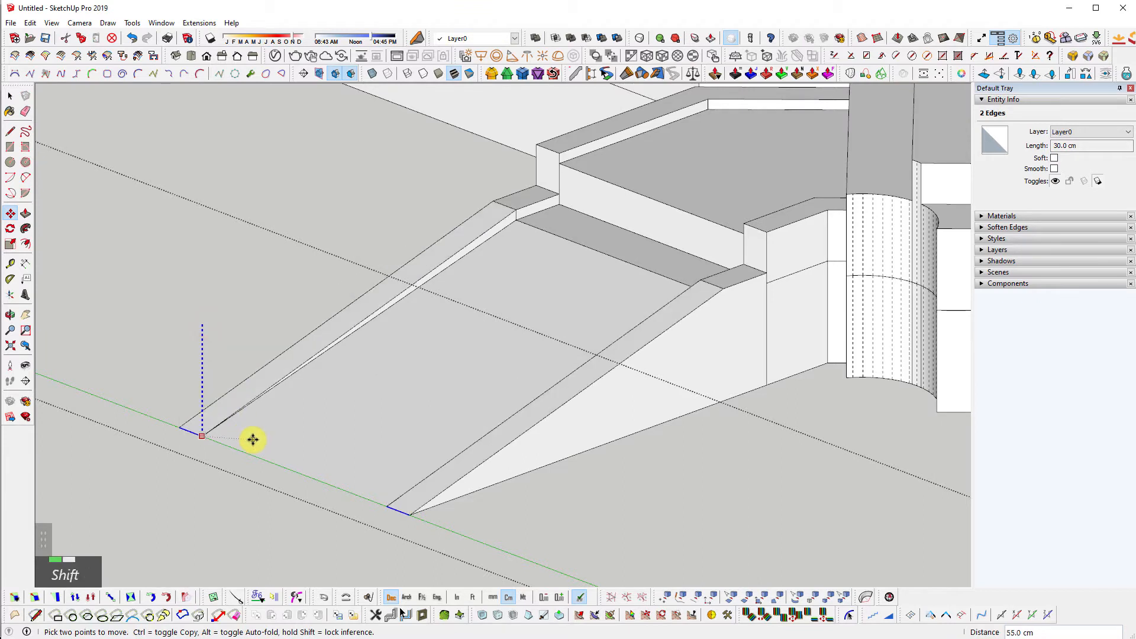
shift+click(203, 388)
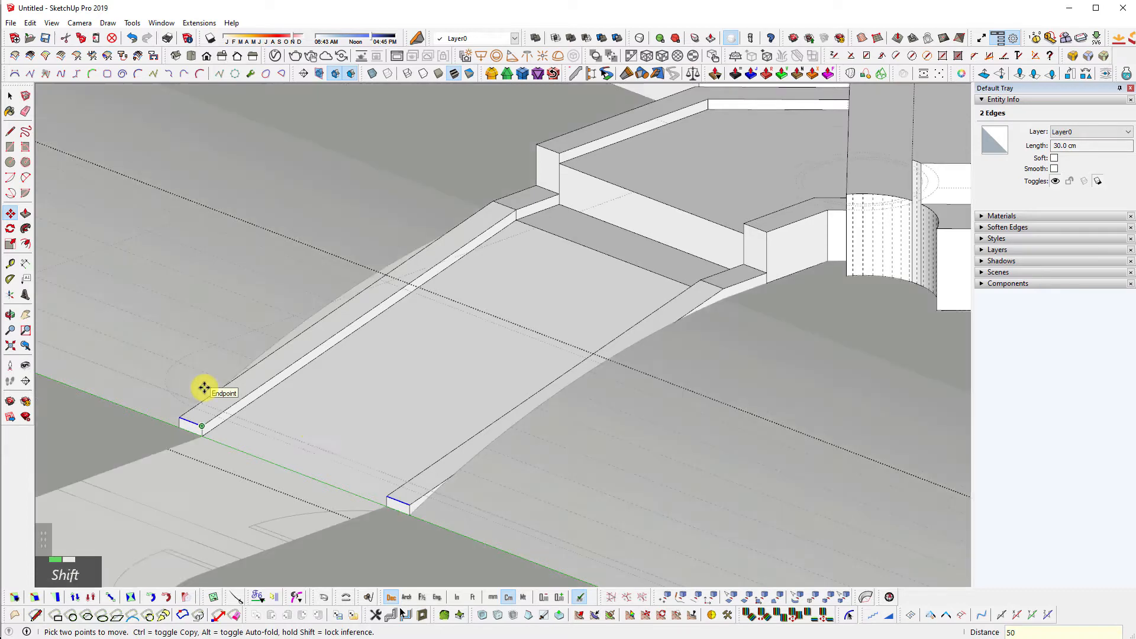
- Raise the top faces of both ramp side walls and their adjoining step borders straight up by 10 cm
middle_drag(203, 385, 364, 433)
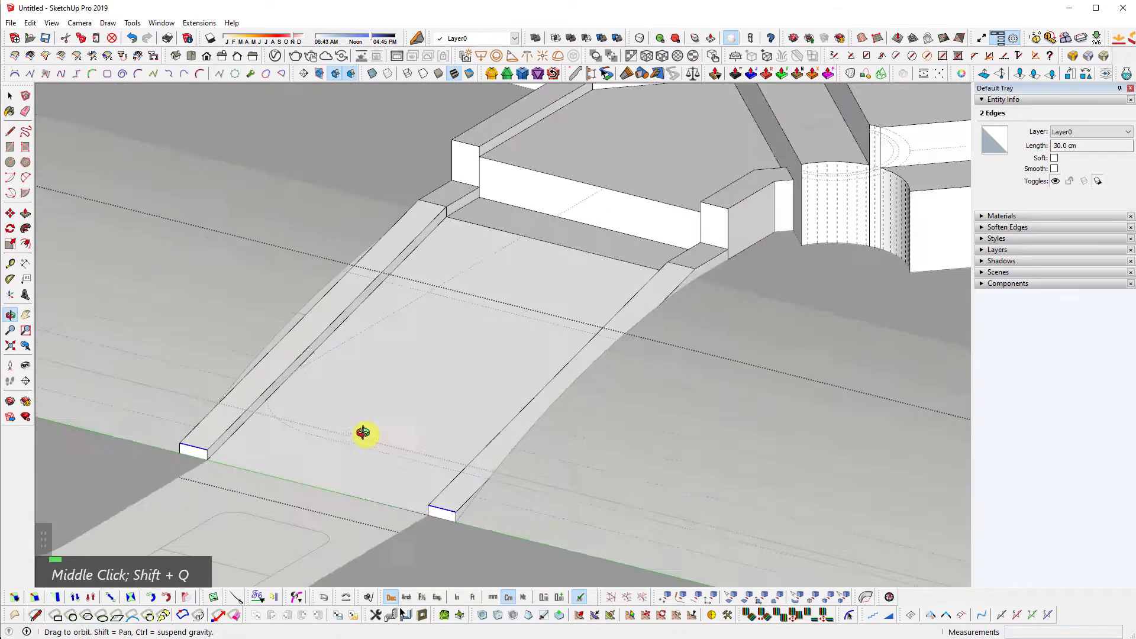
scroll(282, 264, up, 6)
key(space)
click(665, 167)
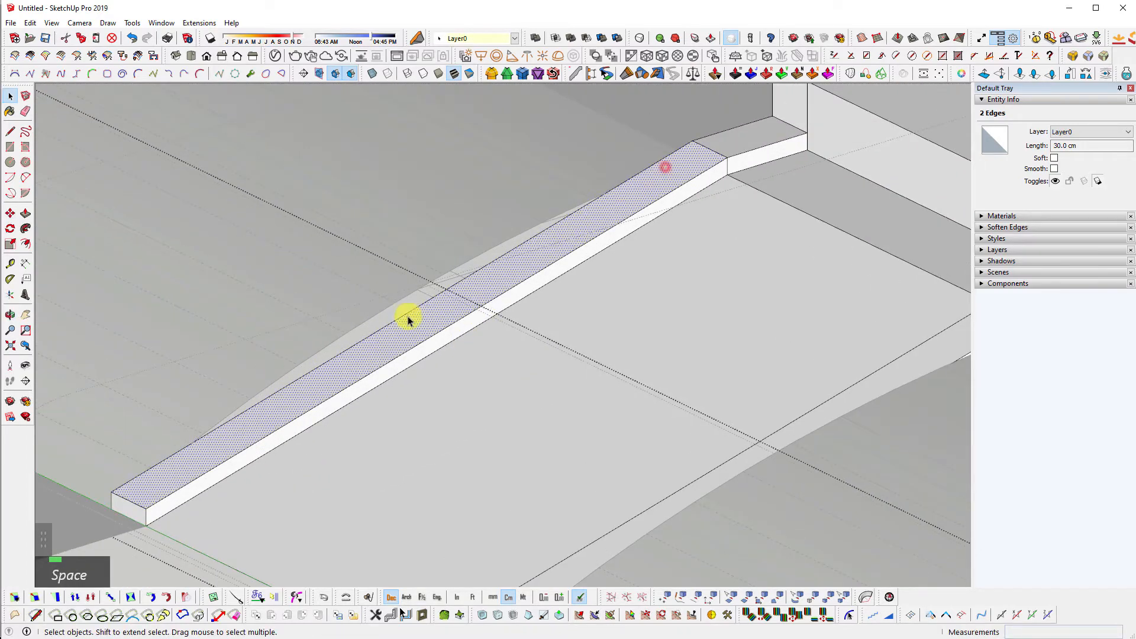
shift+middle_drag(590, 299, 684, 299)
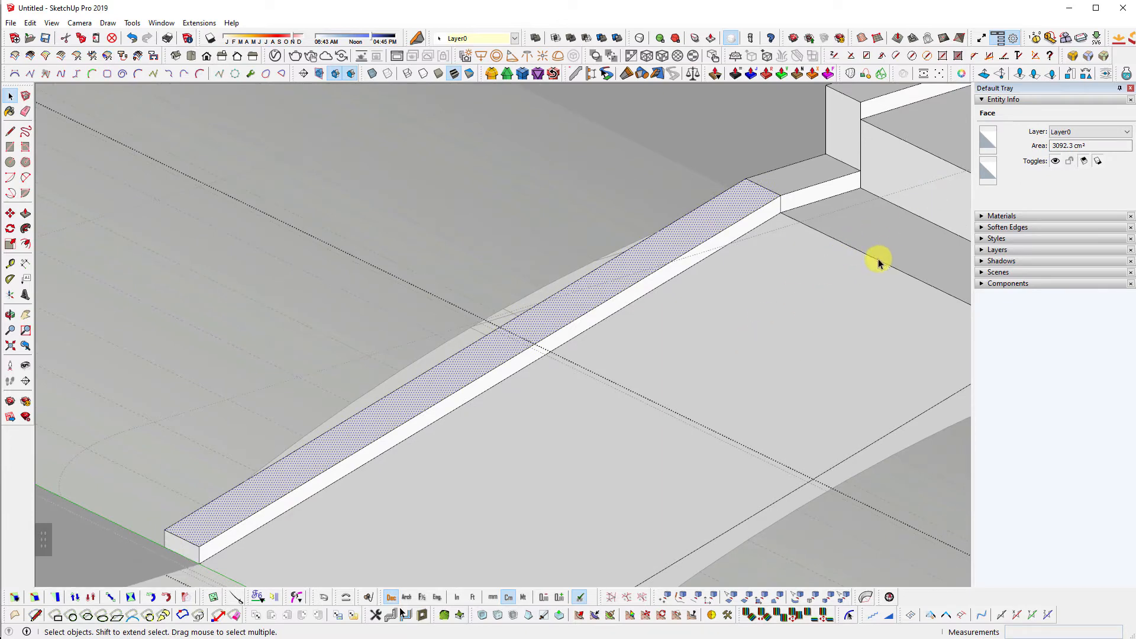
middle_drag(576, 334, 378, 223)
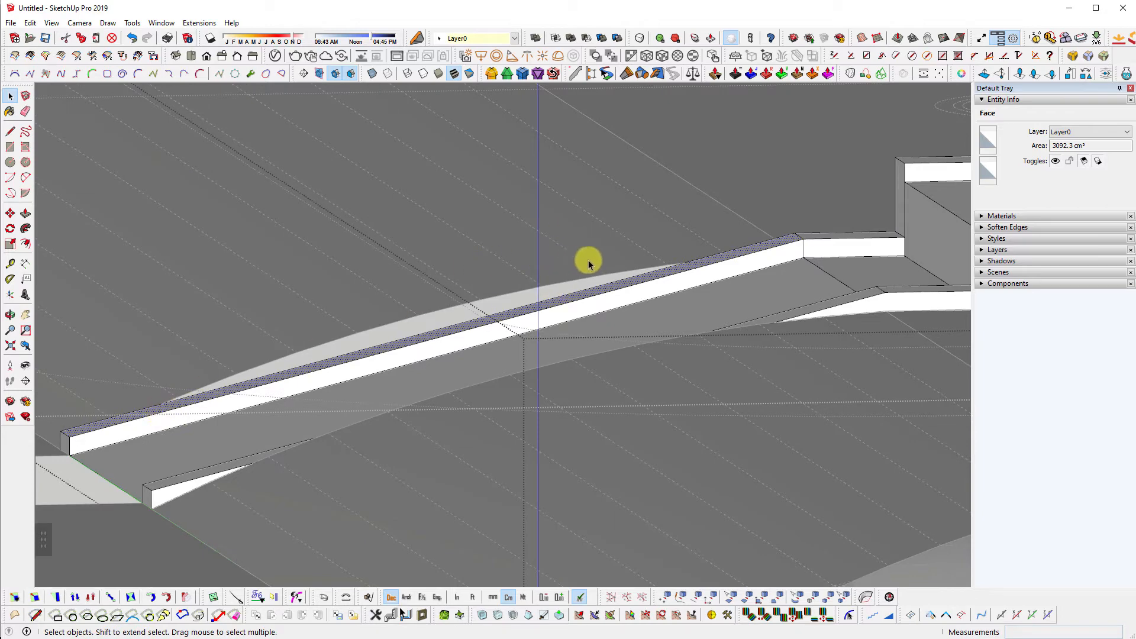
middle_drag(588, 265, 700, 249)
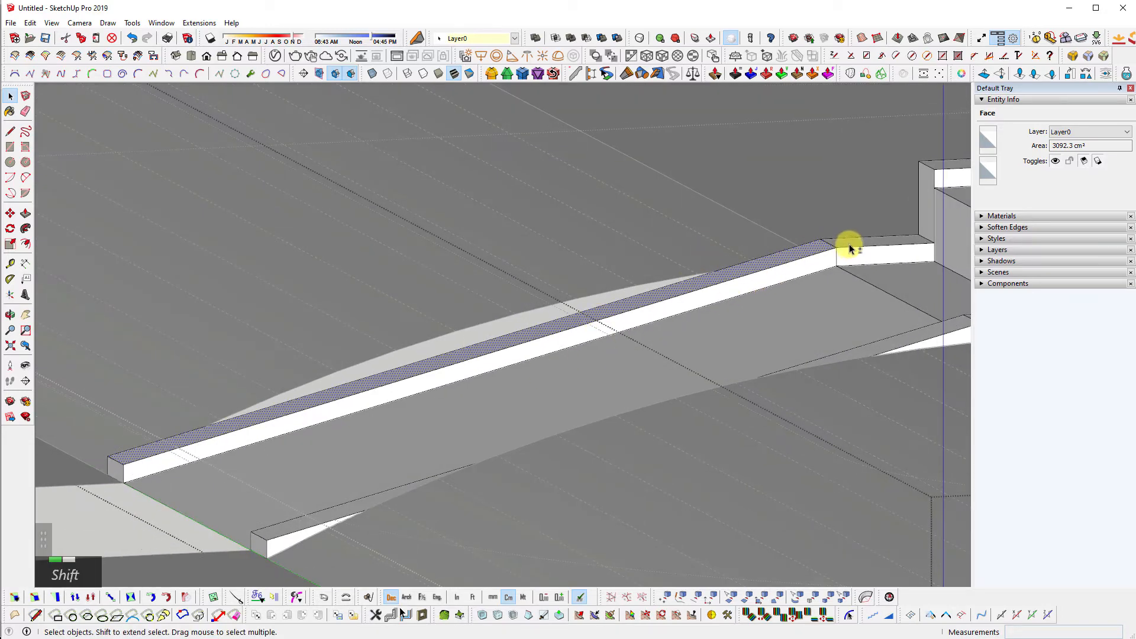
shift+middle_drag(850, 246, 905, 297)
scroll(799, 355, up, 2)
ctrl+click(771, 337)
scroll(680, 314, down, 2)
ctrl+click(680, 314)
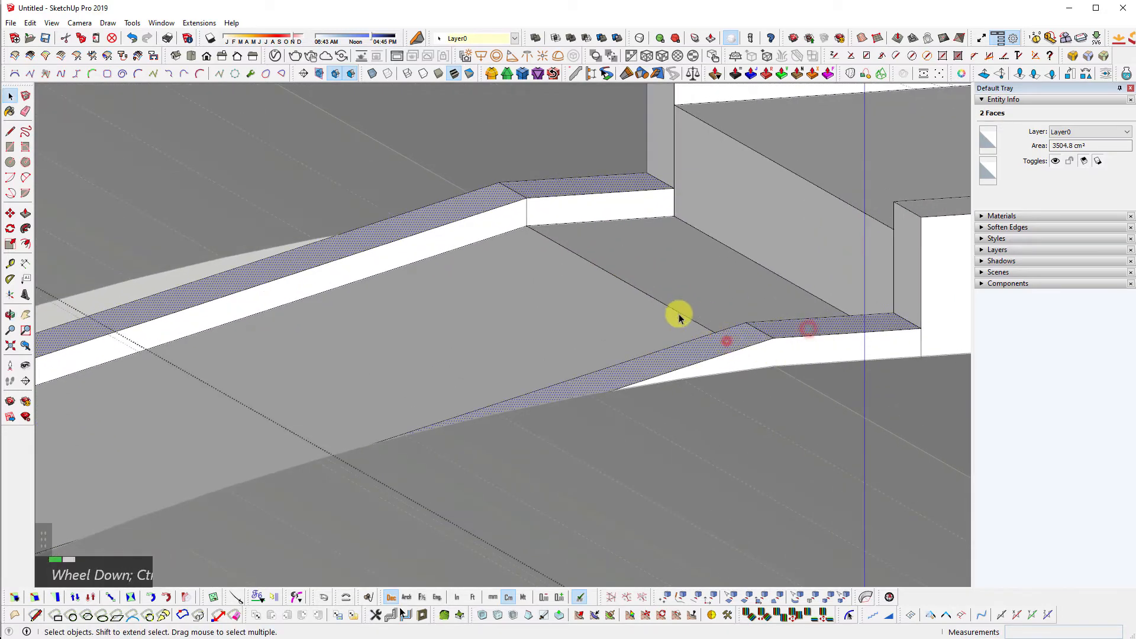
shift+middle_drag(681, 315, 553, 332)
scroll(710, 297, down, 2)
key(m)
click(801, 265)
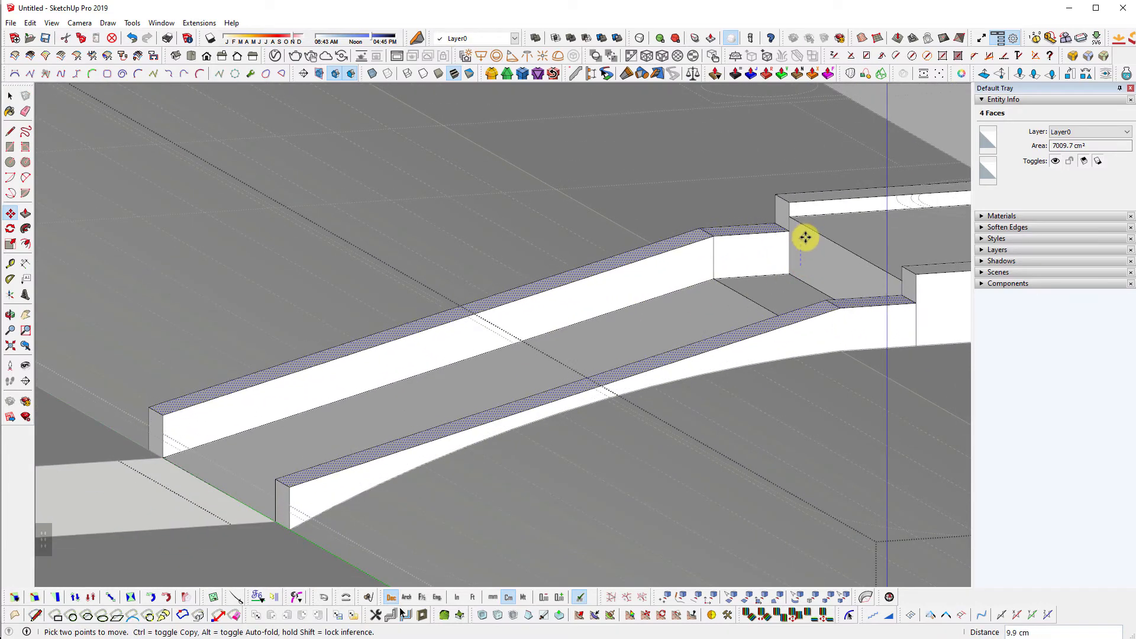
click(805, 237)
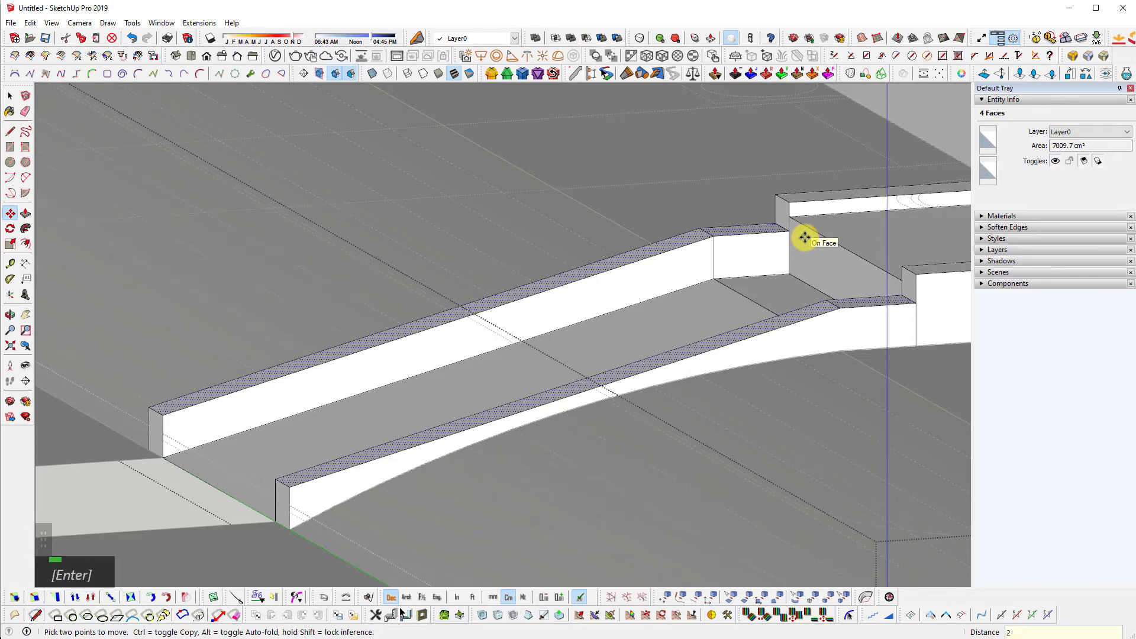
text(10)
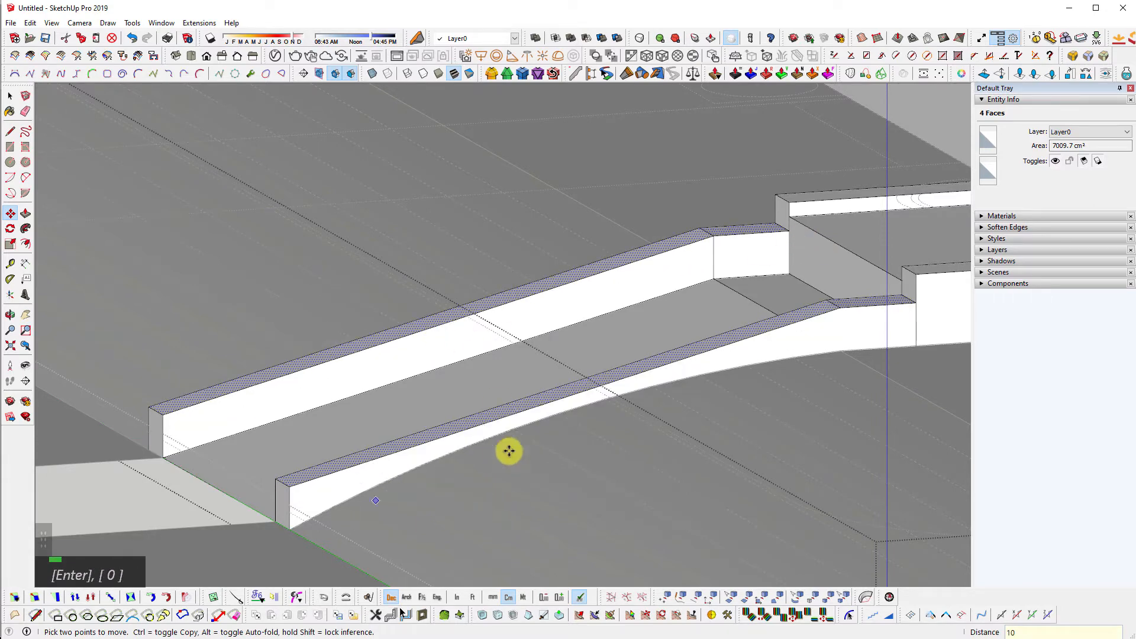
key(space)
- Close the current group, open the base group beside the opposite entrance steps, and hide the rest of the model
scroll(236, 312, down, 6)
scroll(502, 360, down, 3)
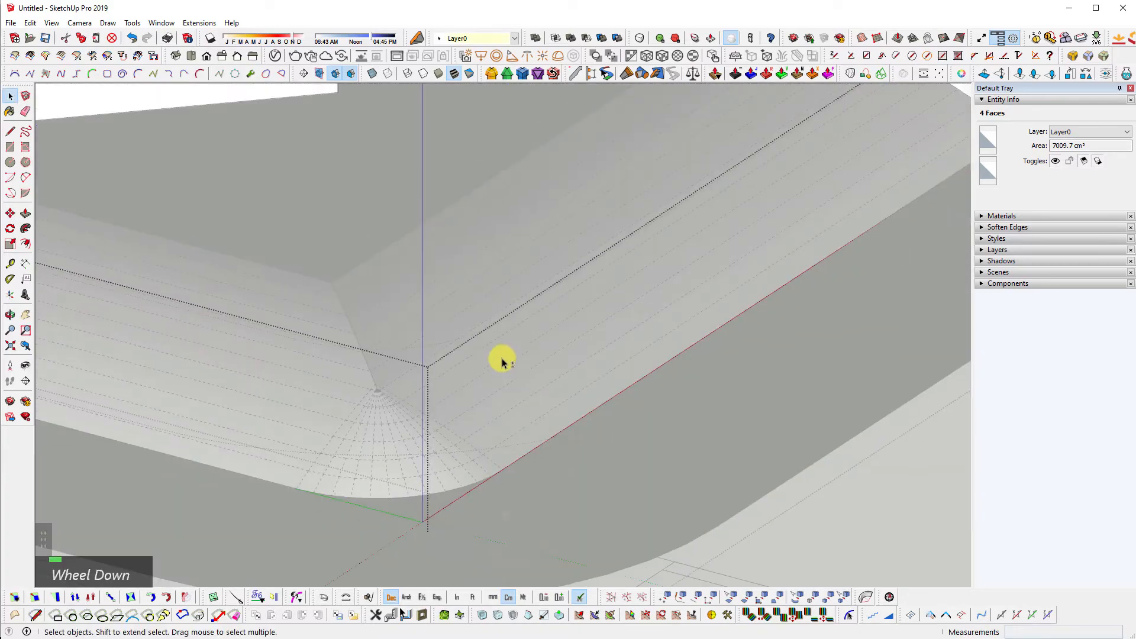
middle_click(360, 446)
scroll(582, 505, up, 3)
scroll(582, 505, up, 2)
key(shift+h)
middle_drag(647, 463, 330, 533)
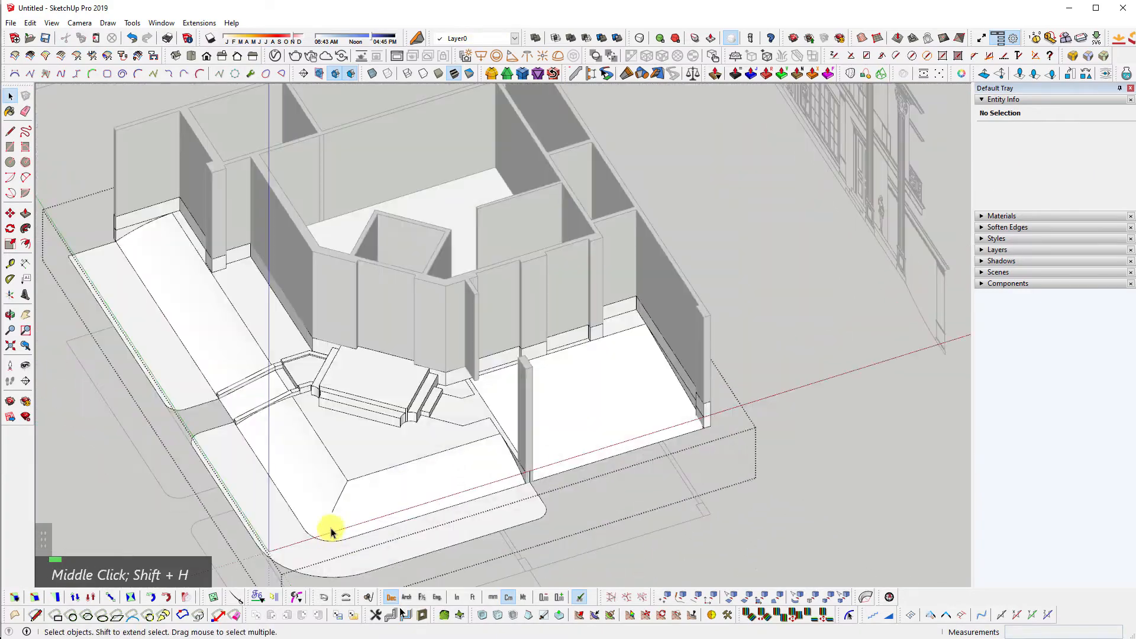
scroll(378, 513, up, 3)
middle_drag(514, 489, 250, 486)
scroll(538, 406, up, 4)
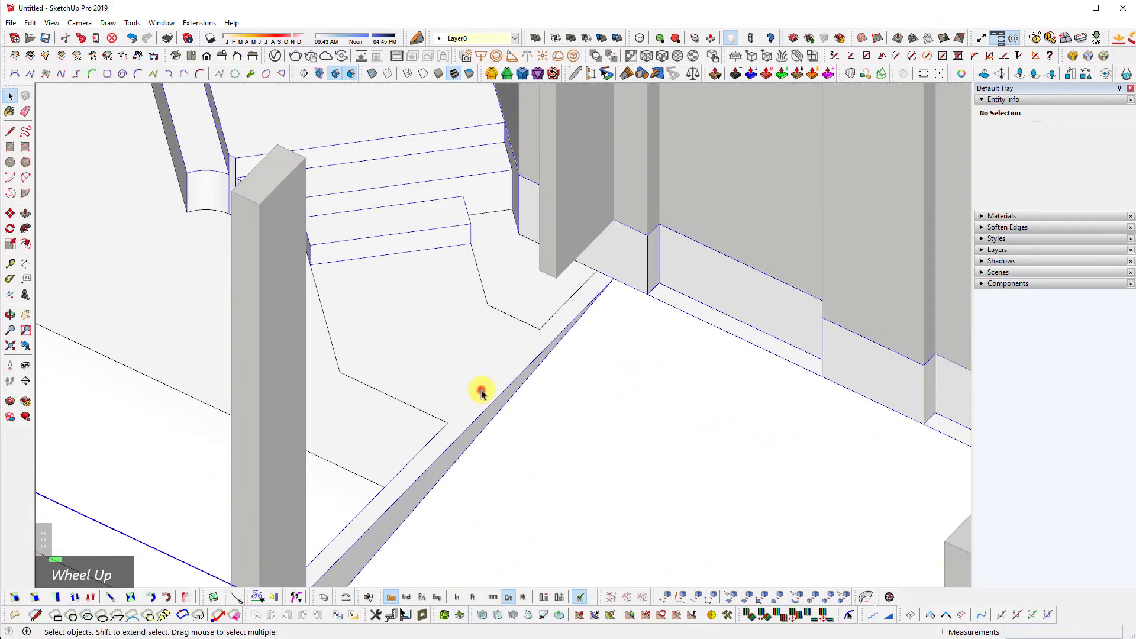
double_click(480, 388)
middle_drag(477, 388, 254, 370)
scroll(723, 284, up, 4)
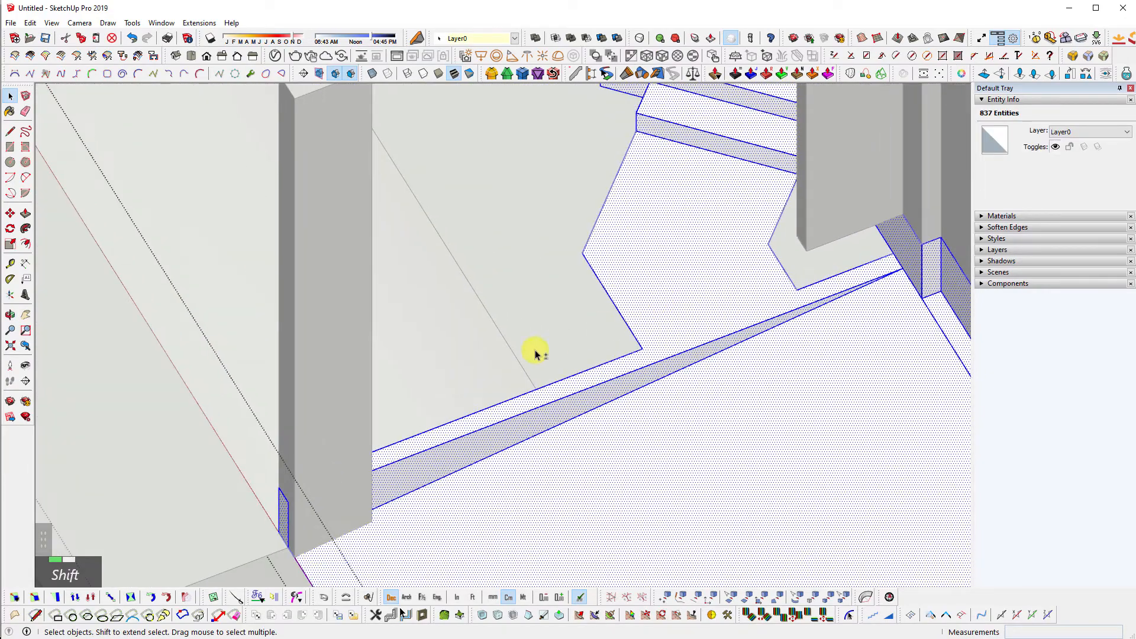
key(shift+q)
- Thicken the three outer side faces of the base along one side of the entrance steps outward by 15 cm with Joint Push Pull
middle_drag(535, 355, 799, 335)
shift+middle_drag(799, 334, 373, 590)
scroll(256, 399, up, 3)
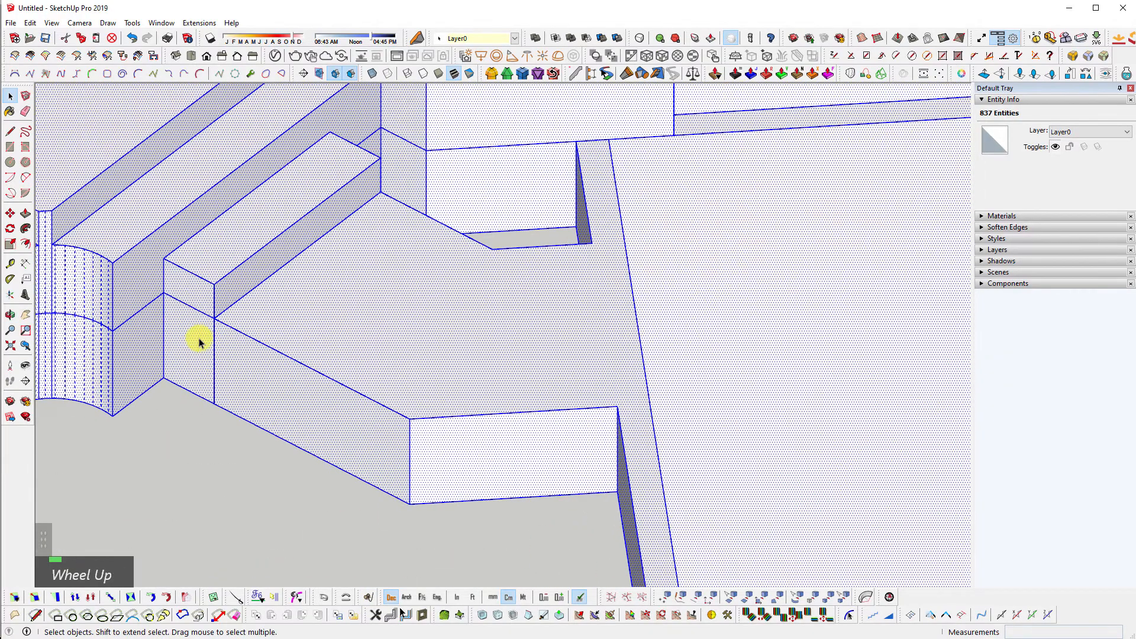
ctrl+double_click(197, 336)
click(193, 362)
ctrl+double_click(253, 373)
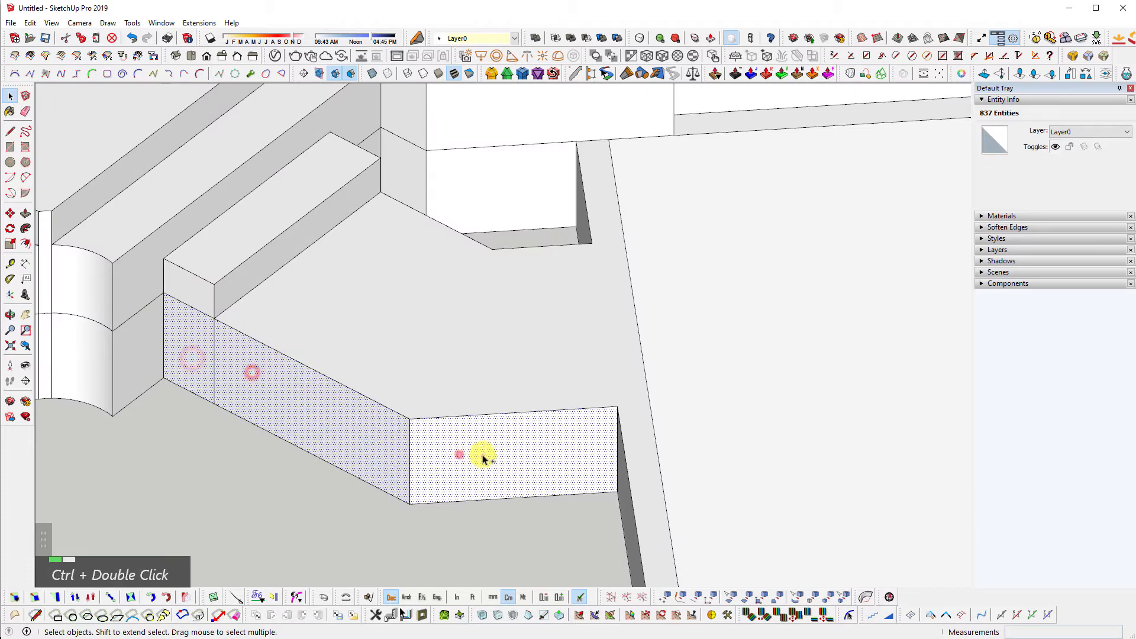
ctrl+double_click(467, 454)
scroll(503, 450, up, 2)
key(shift+x)
click(555, 427)
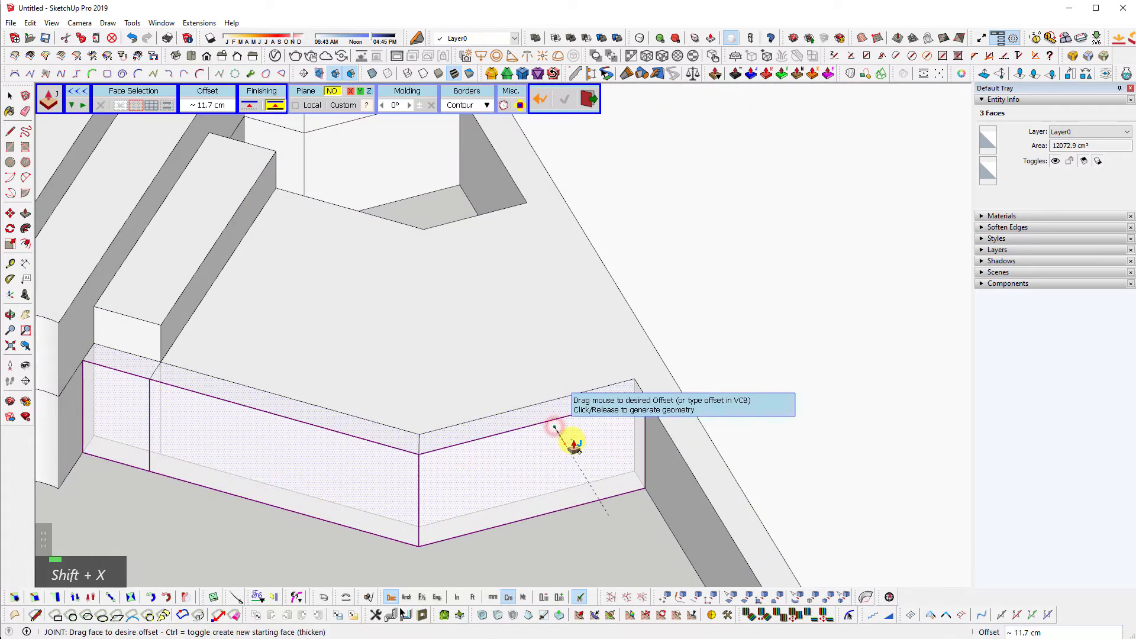
key(Return)
key(space)
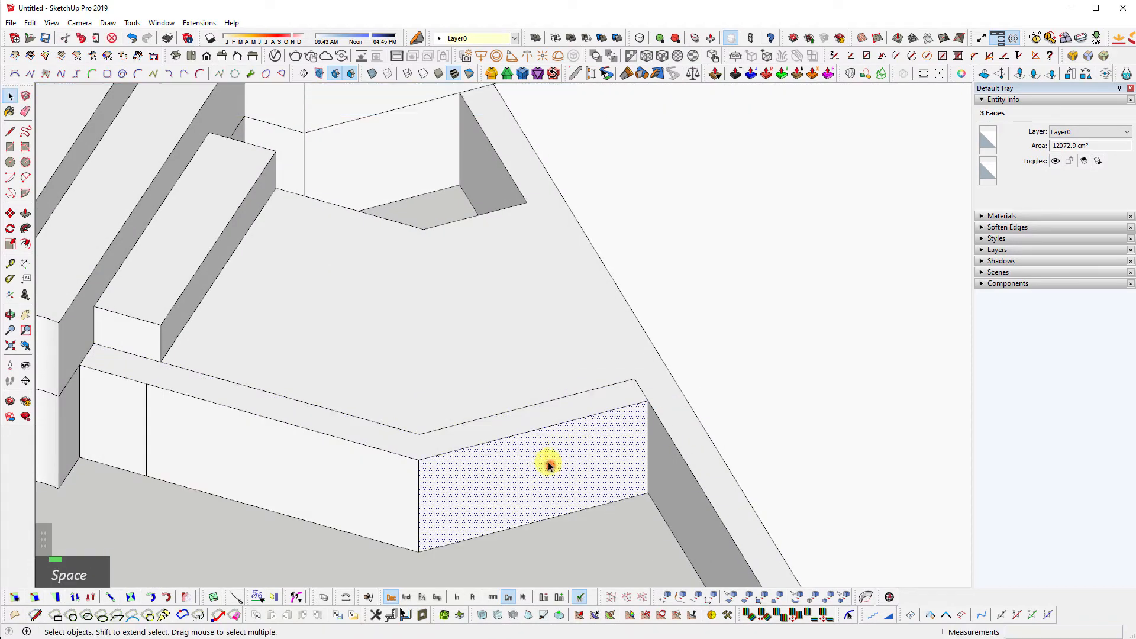
- Erase the seam lines across the new border's top strip and raise the merged face 5 cm
scroll(548, 463, up, 3)
key(shift+h)
key(shift+e)
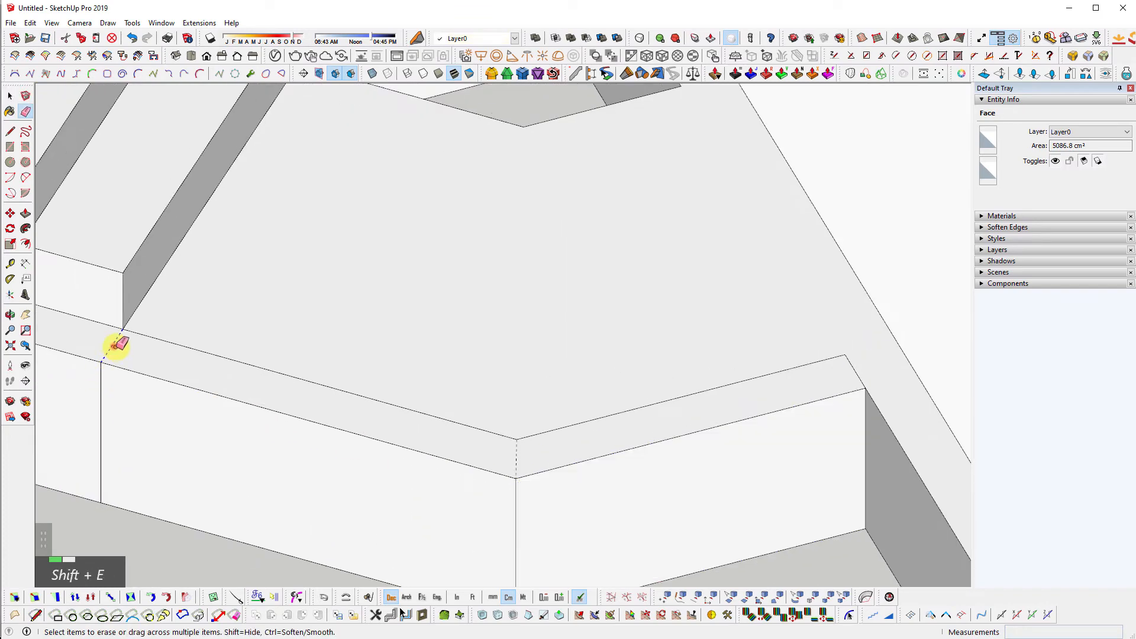
click(515, 461)
key(space)
scroll(640, 441, down, 3)
key(p)
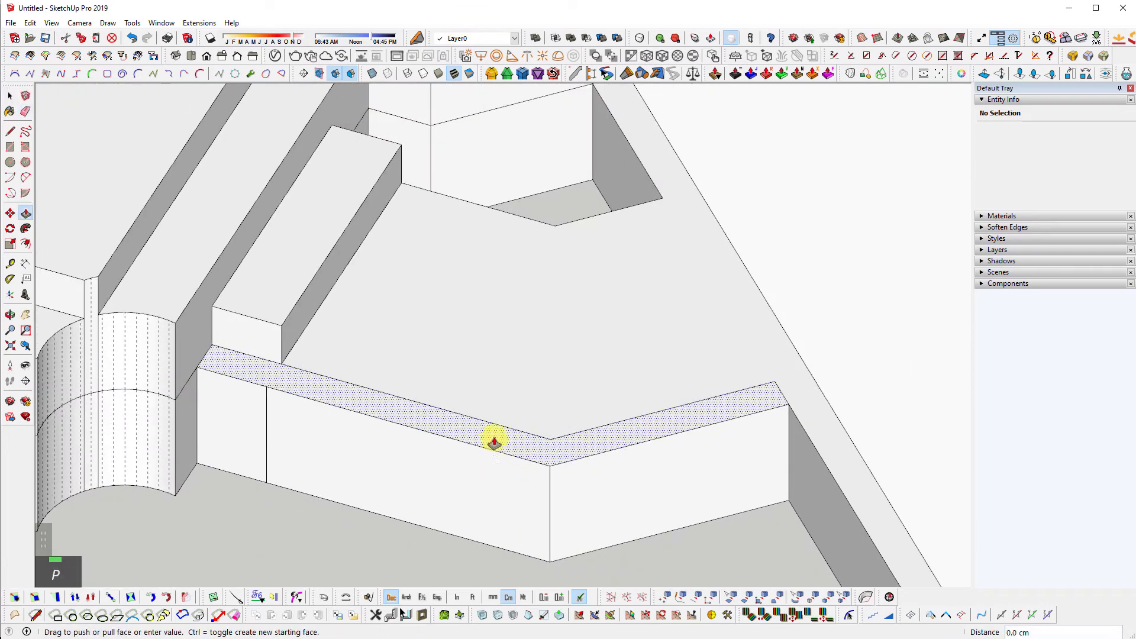
click(494, 436)
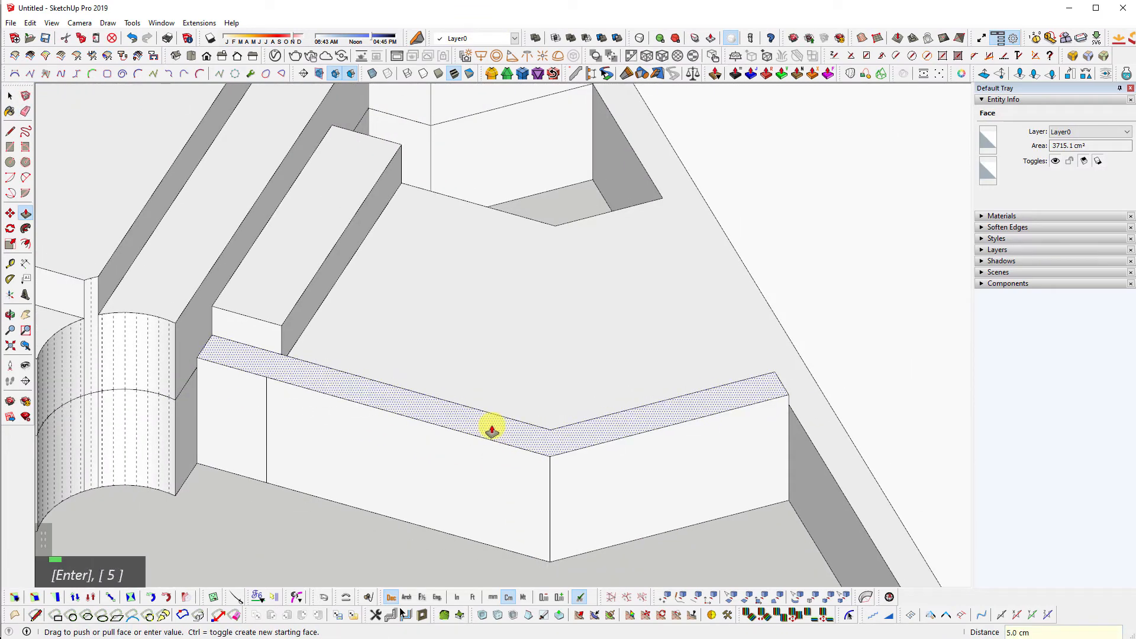
- Thicken the three side faces along the other side of the entrance steps outward by 15 cm with Joint Push Pull
middle_drag(489, 432, 441, 373)
key(space)
click(498, 376)
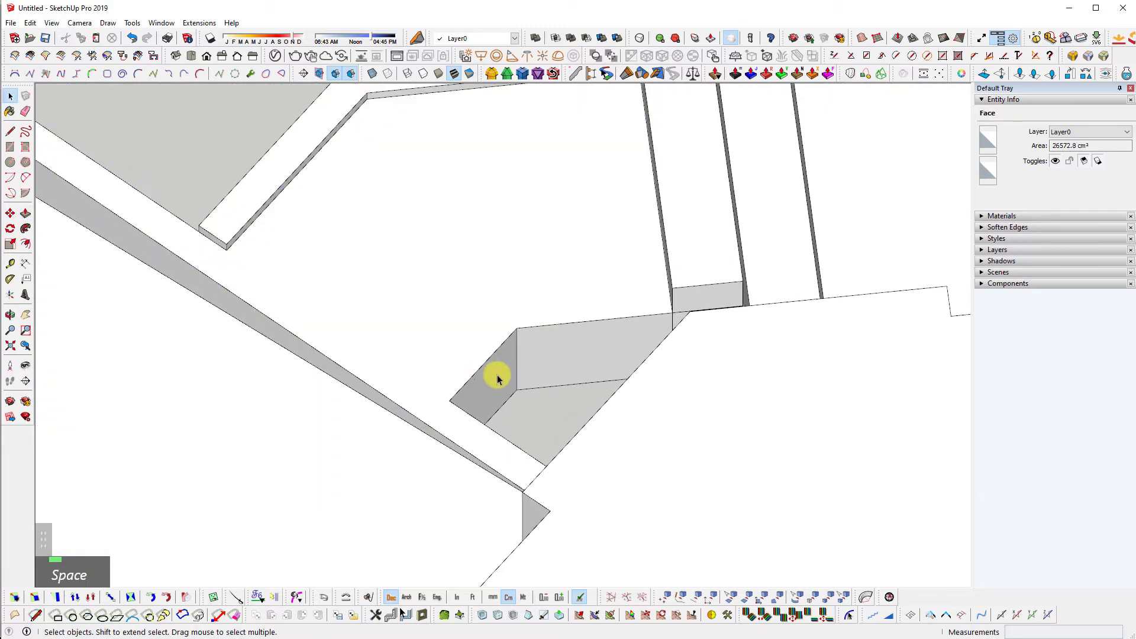
shift+click(553, 358)
middle_drag(603, 350, 1002, 200)
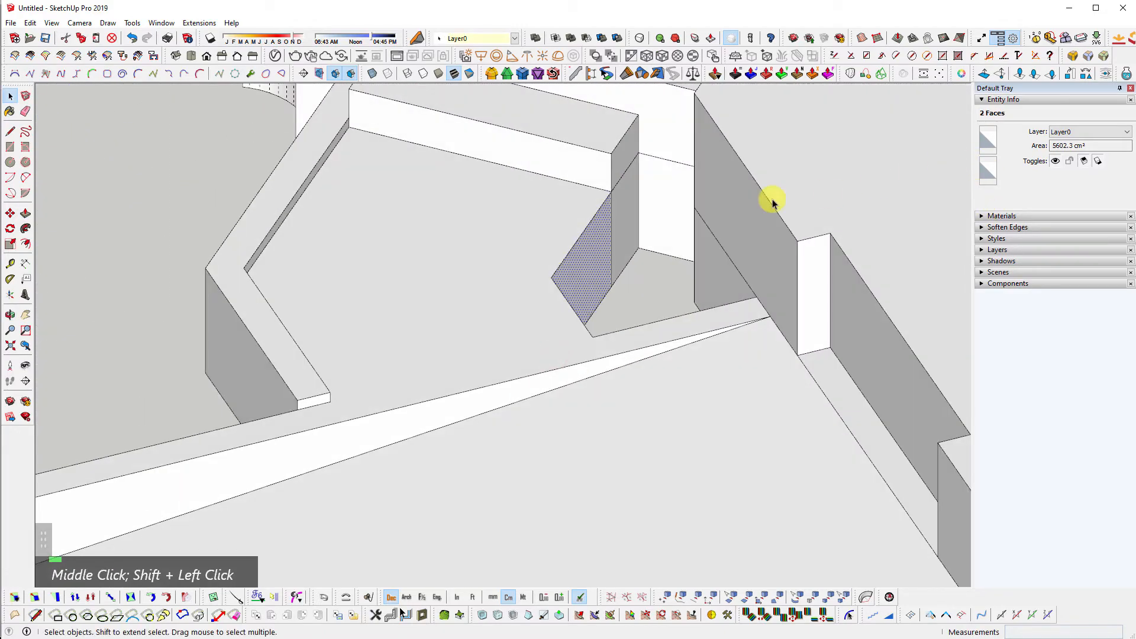
scroll(734, 203, up, 1)
shift+click(610, 216)
middle_drag(610, 216, 551, 277)
key(shift+x)
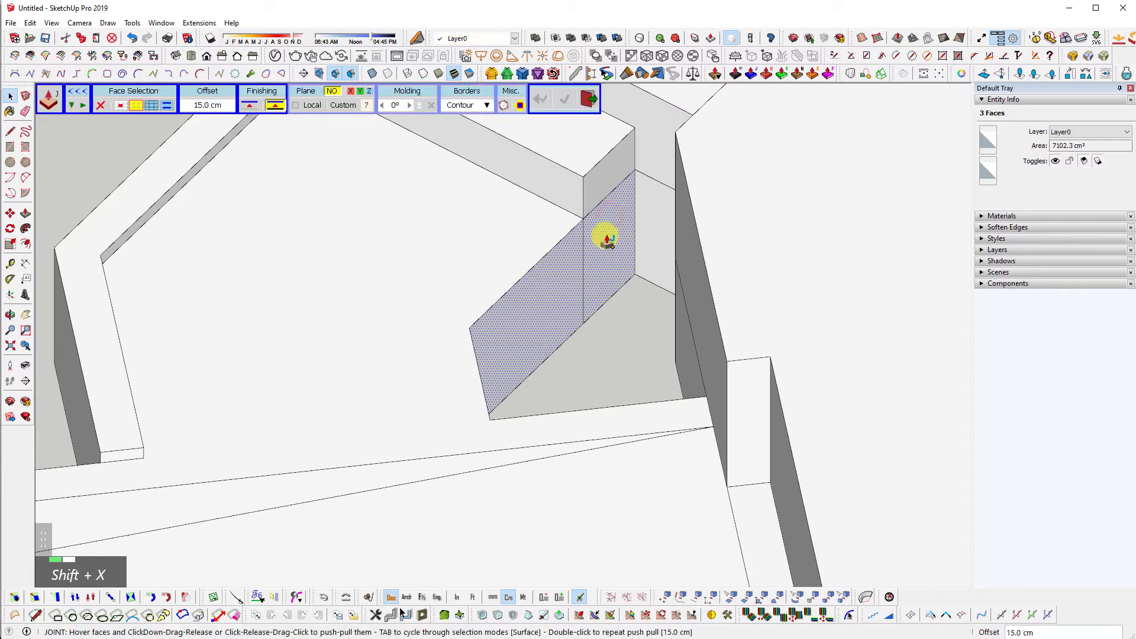
drag(605, 236, 635, 256)
key(Return)
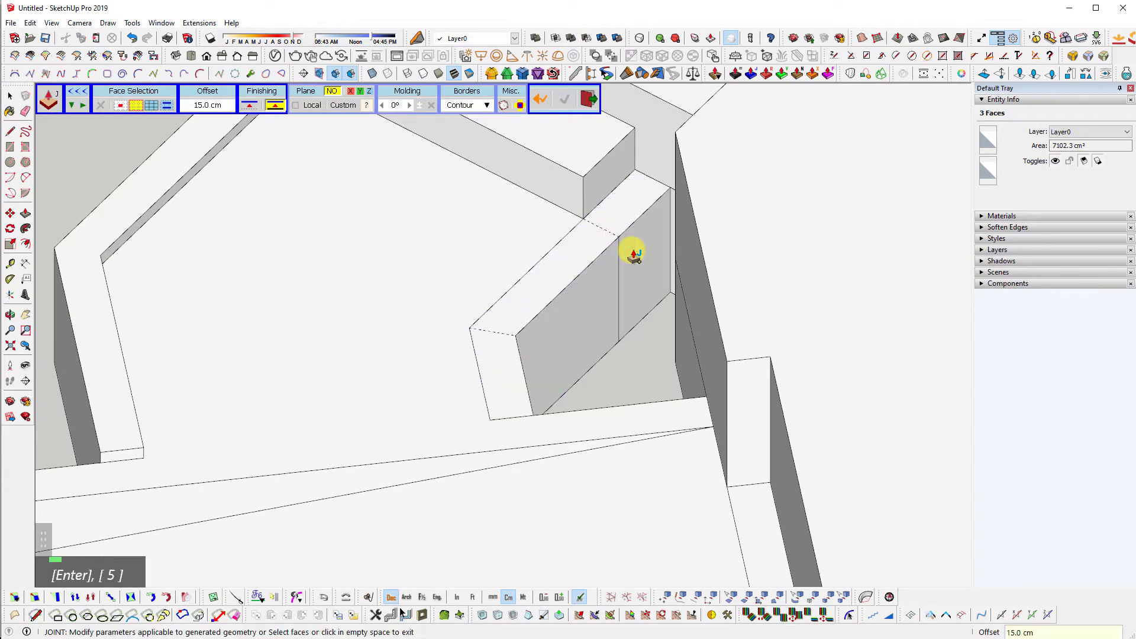
- Erase the seam lines across the second border's top strip and raise the merged face 5 cm
scroll(563, 296, up, 1)
key(shift+e)
click(496, 336)
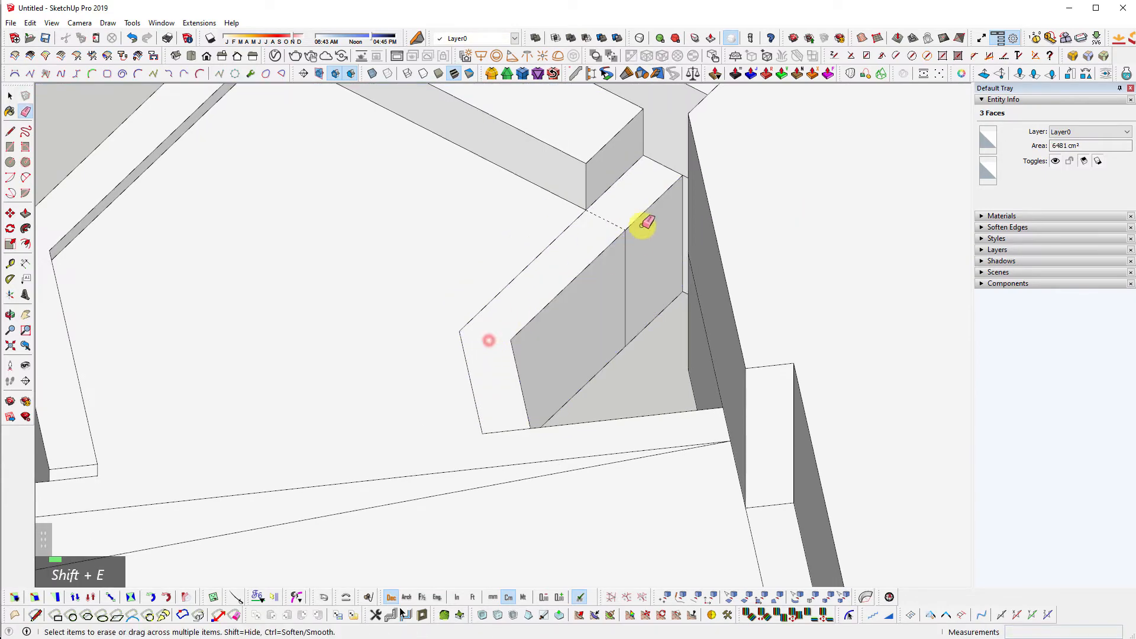
click(611, 215)
key(space)
key(p)
click(568, 241)
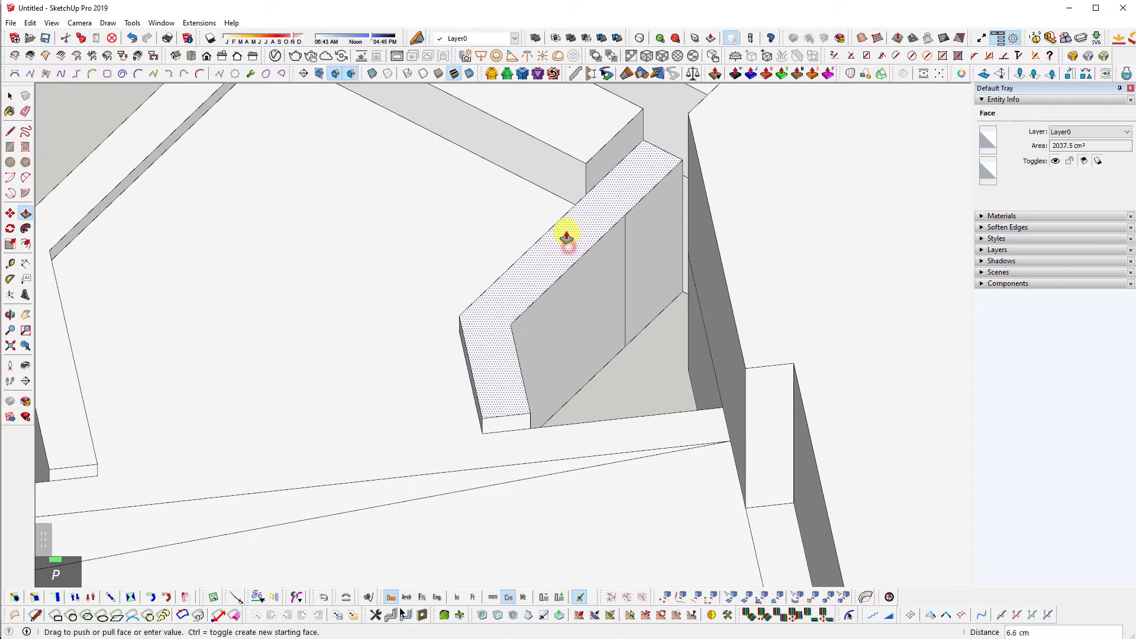
text(5)
key(Return)
- Leave the base group, open the slope group for editing, and show it isolated in top view
scroll(527, 279, down, 1)
middle_drag(527, 279, 223, 380)
key(space)
key(Escape)
key(Escape)
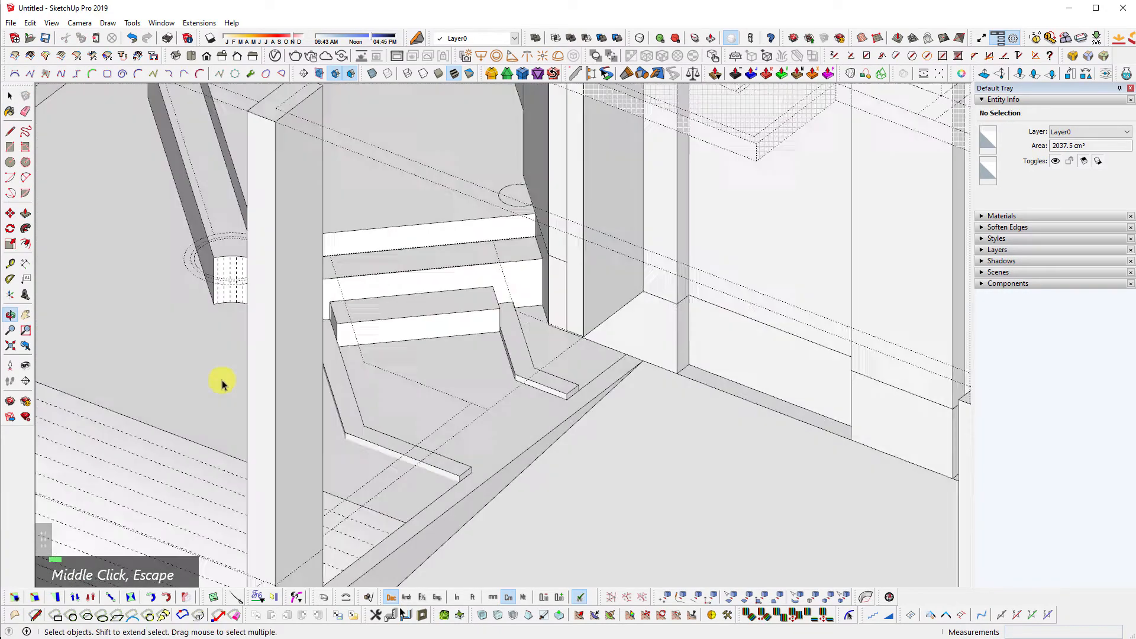
scroll(391, 491, up, 2)
double_click(391, 491)
double_click(388, 487)
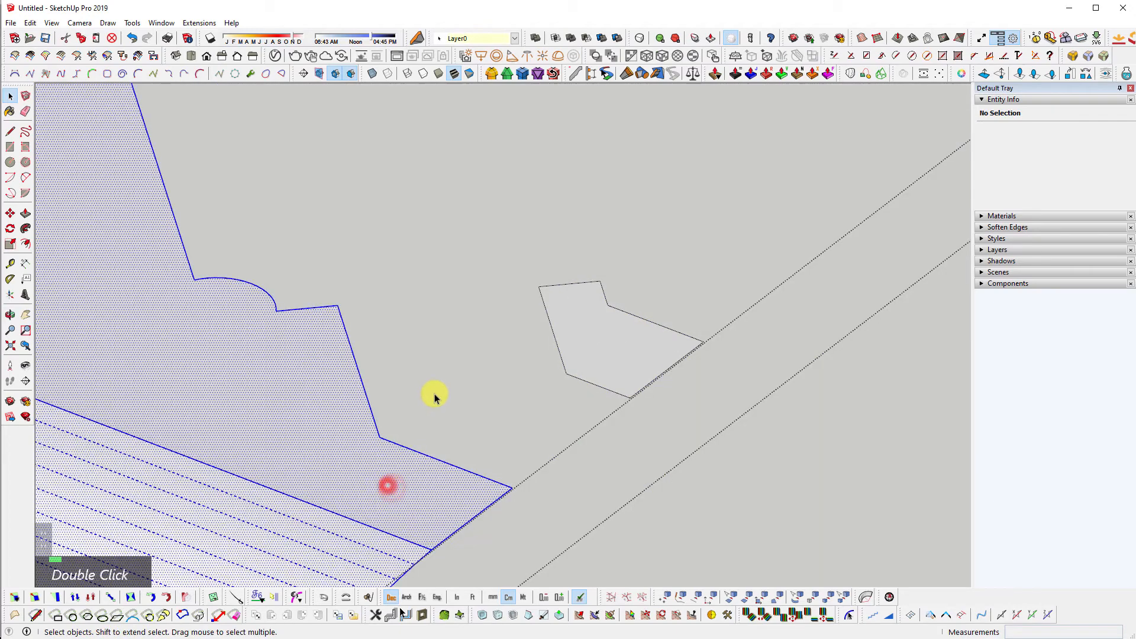
key(shift+t)
shift+scroll(436, 393, down, 5)
key(shift+q)
key(shift+q)
key(shift+z)
key(shift+q)
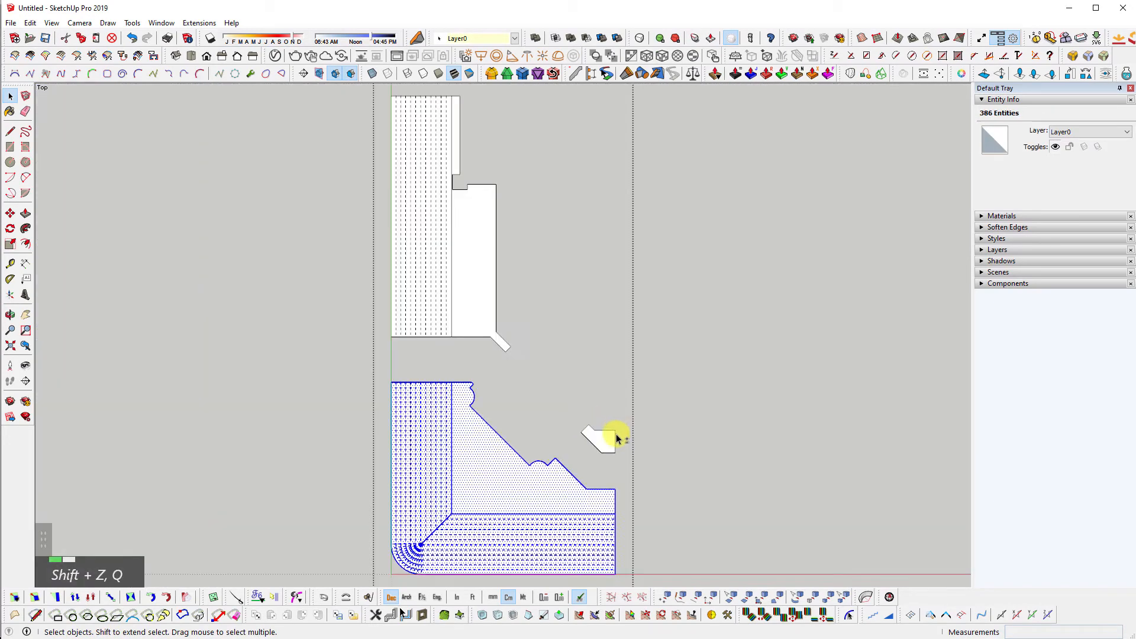
- Offset the slope outline's diagonal and straight edges beside the entrance opening inward to make a strip for the new border
scroll(563, 454, up, 3)
scroll(659, 532, up, 4)
drag(593, 493, 554, 520)
ctrl+shift+click(617, 535)
shift+middle_drag(617, 535, 494, 404)
shift+scroll(474, 385, up, 1)
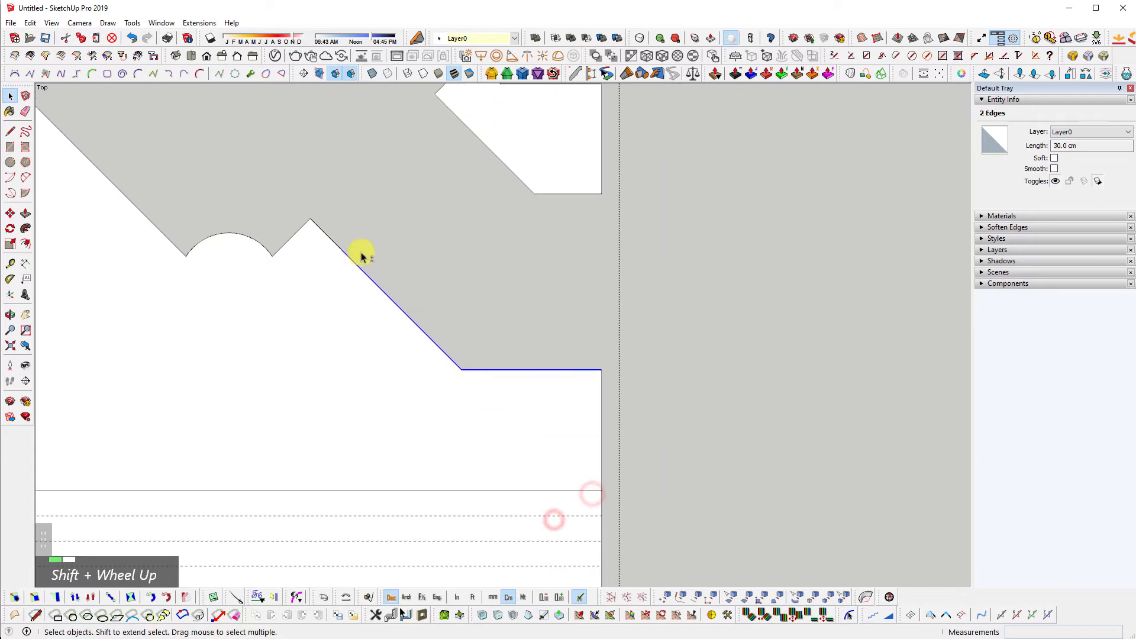
ctrl+drag(282, 194, 374, 262)
scroll(342, 275, up, 1)
key(f)
click(344, 282)
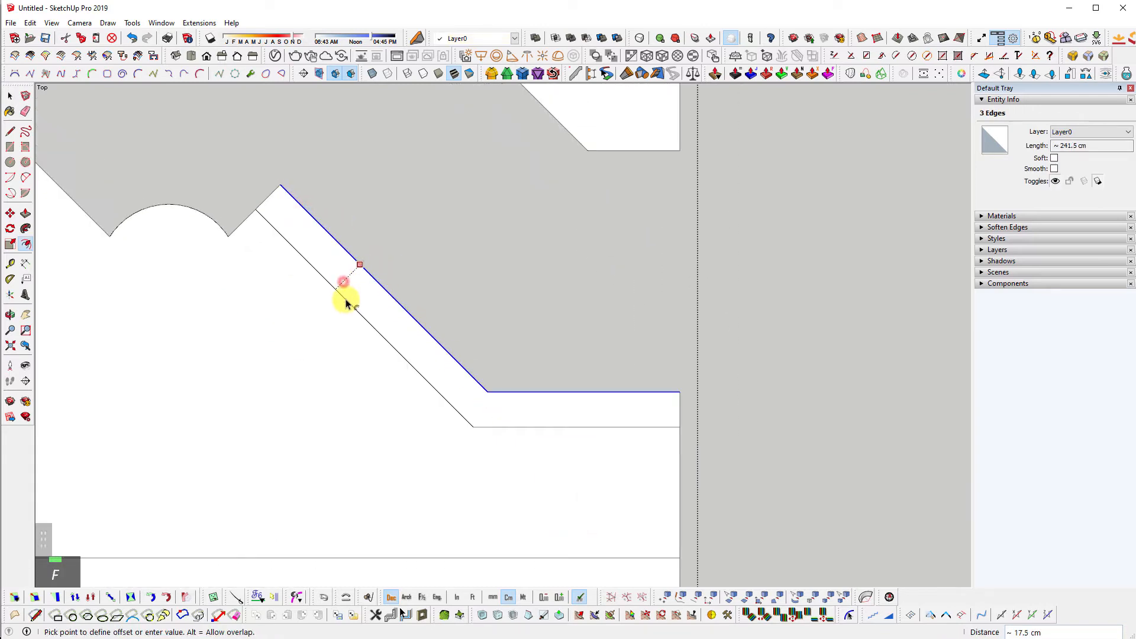
key(Return)
key(space)
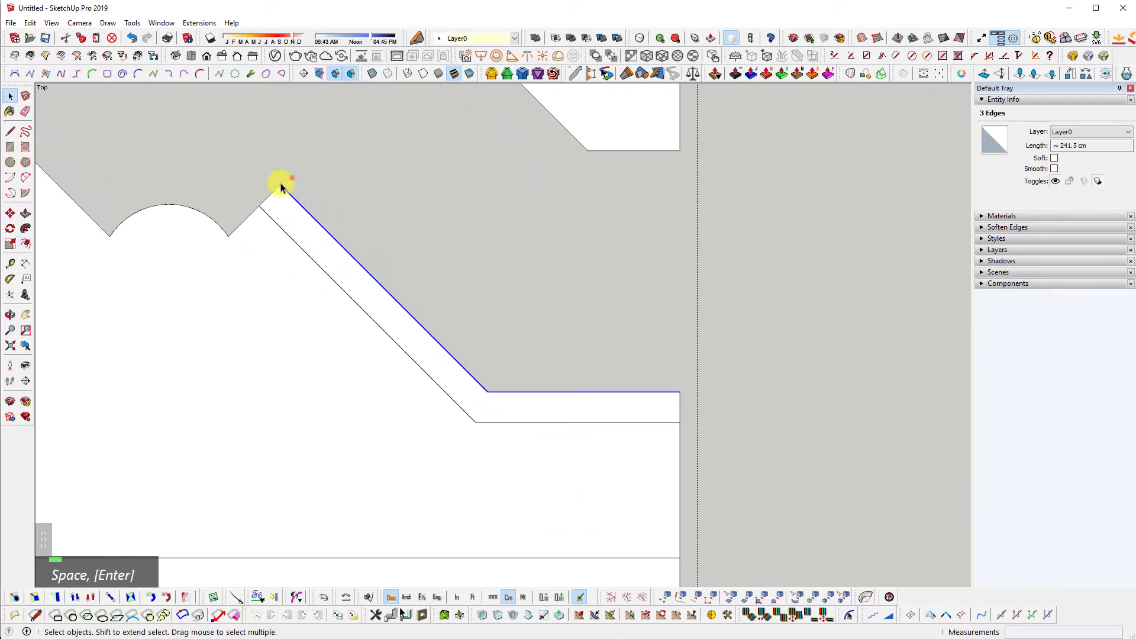
- Erase the strip outside the offset outline so the slope clears the widened entrance border
click(291, 178)
key(e)
drag(471, 402, 474, 338)
key(e)
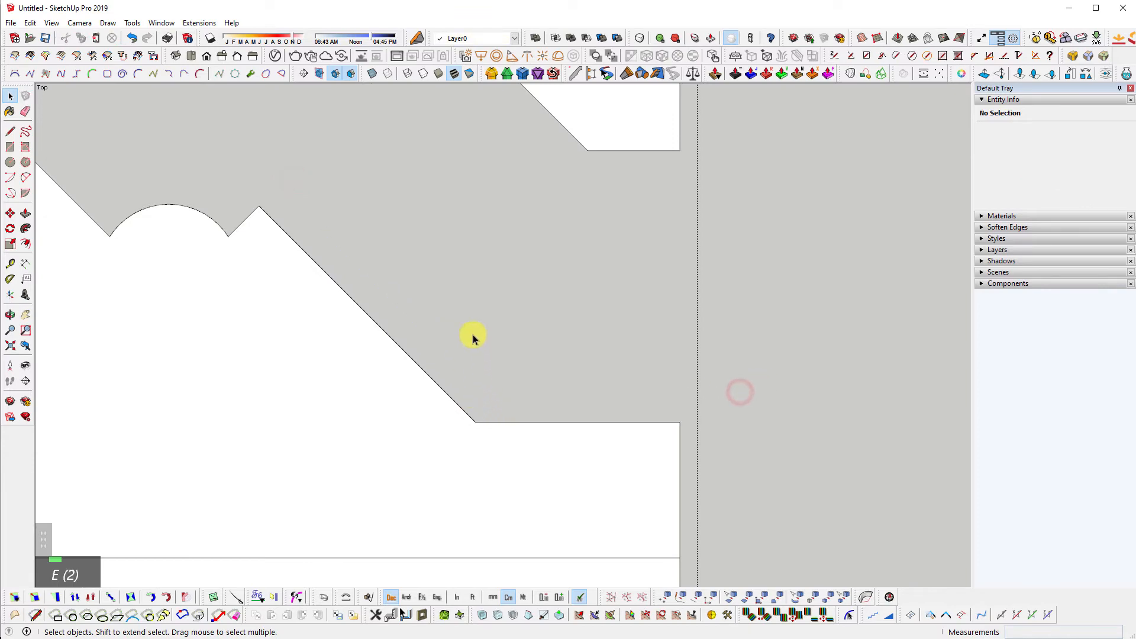
- Offset the small slope piece's diagonal and straight edges facing the entrance inward to make a strip for the border
shift+middle_drag(653, 227, 608, 375)
scroll(417, 222, up, 2)
ctrl+shift+click(622, 246)
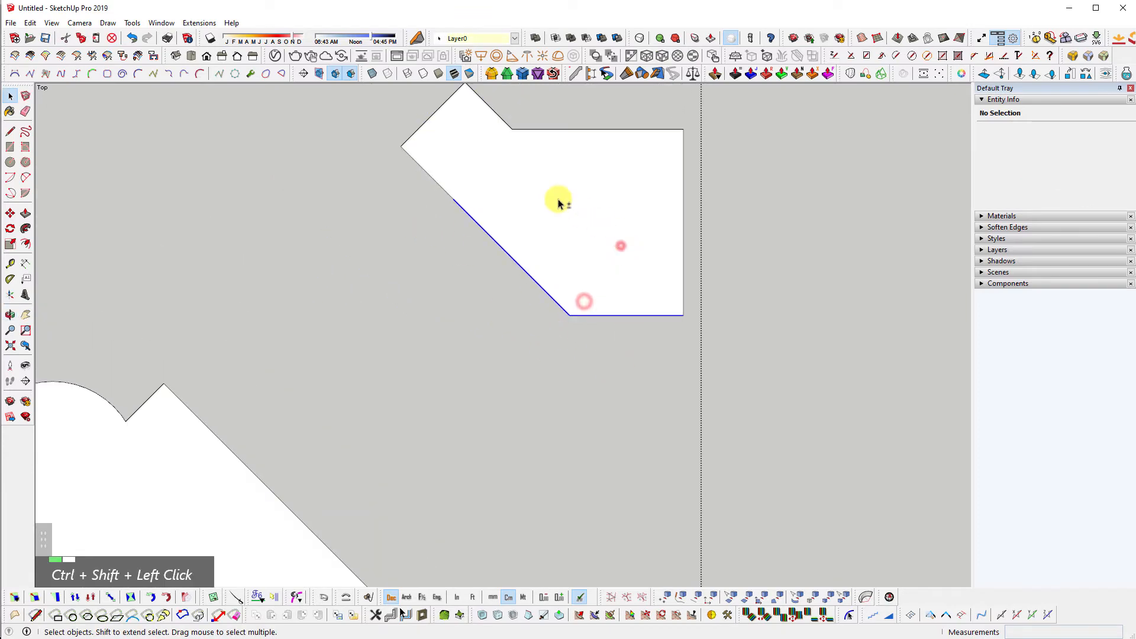
ctrl+click(452, 178)
ctrl+shift+click(501, 183)
key(f)
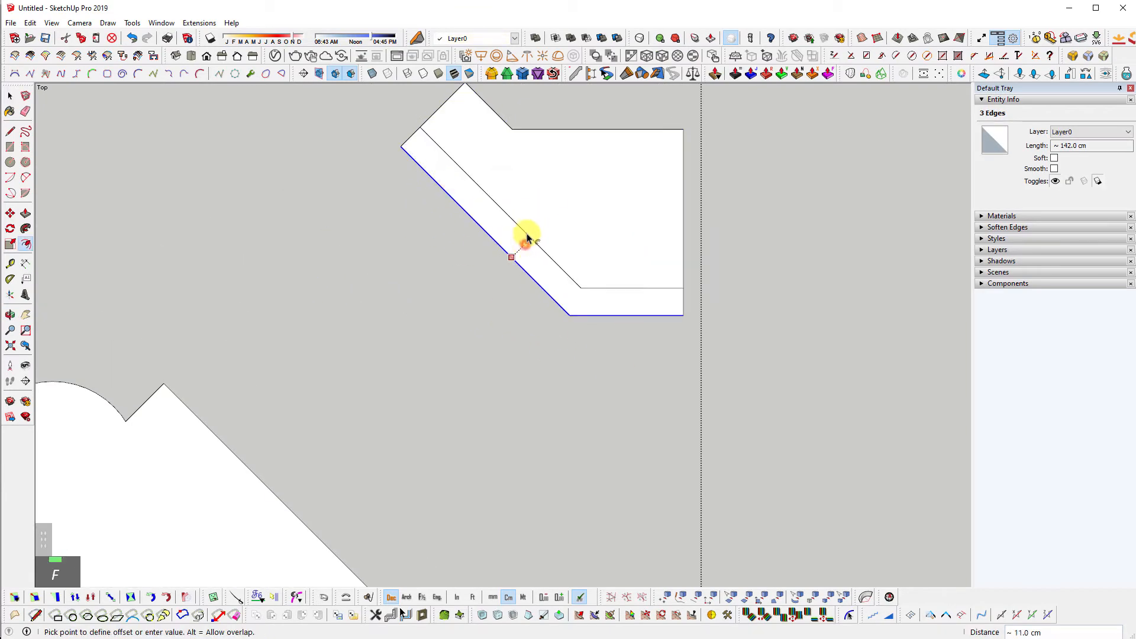
key(Return)
- Erase the strip outside the offset line so the small slope piece clears the entrance border
key(space)
drag(735, 300, 514, 349)
key(e)
drag(416, 133, 328, 219)
key(e)
key(shift+z)
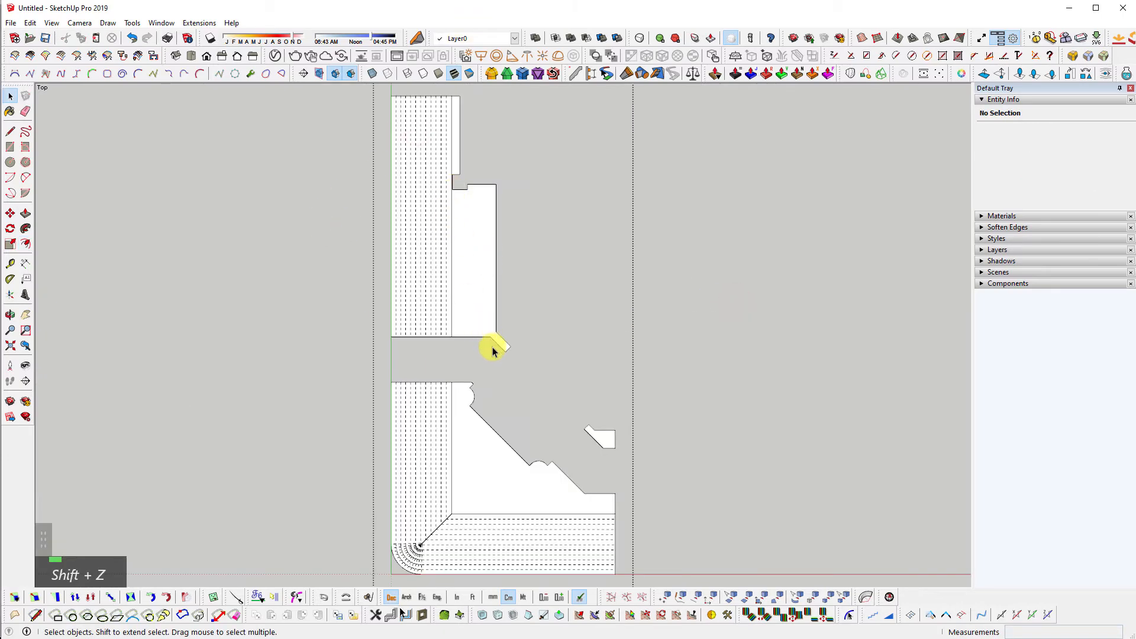
- Select all the slope geometry and open the Material Collection library in the materials browser
key(ctrl+a)
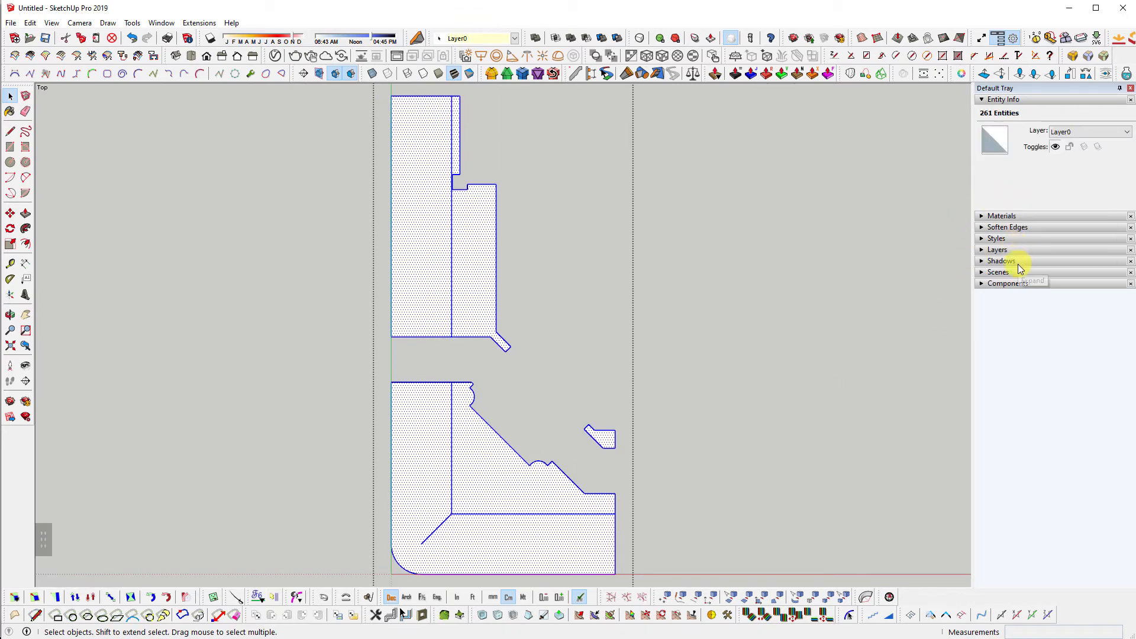
click(1017, 218)
scroll(1036, 368, down, 3)
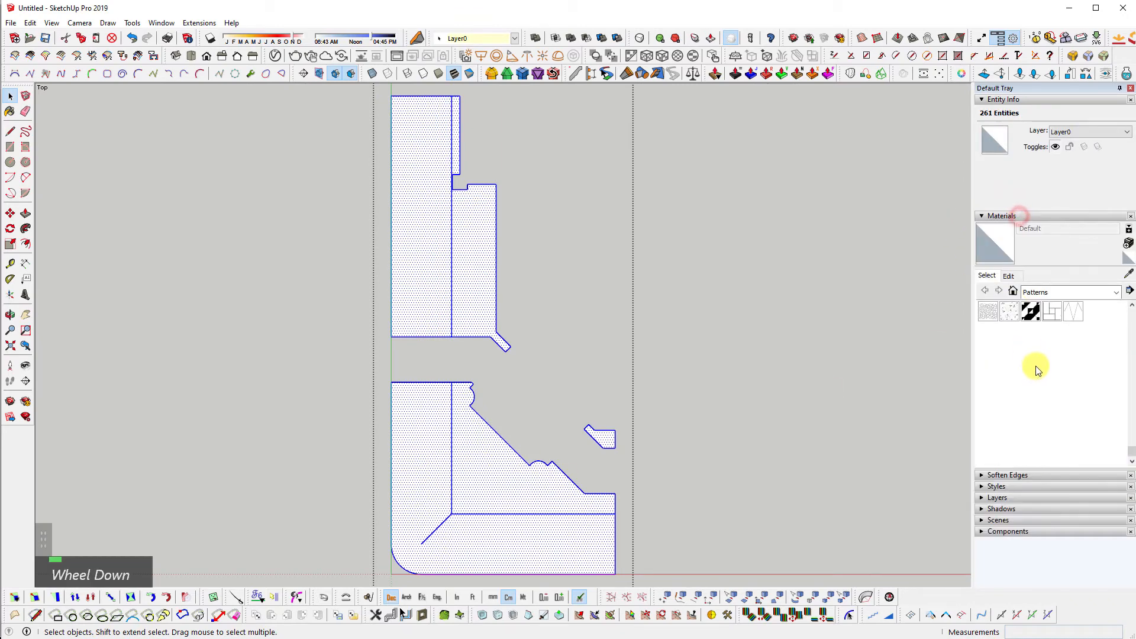
scroll(1047, 377, up, 2)
click(1062, 293)
scroll(1066, 379, down, 2)
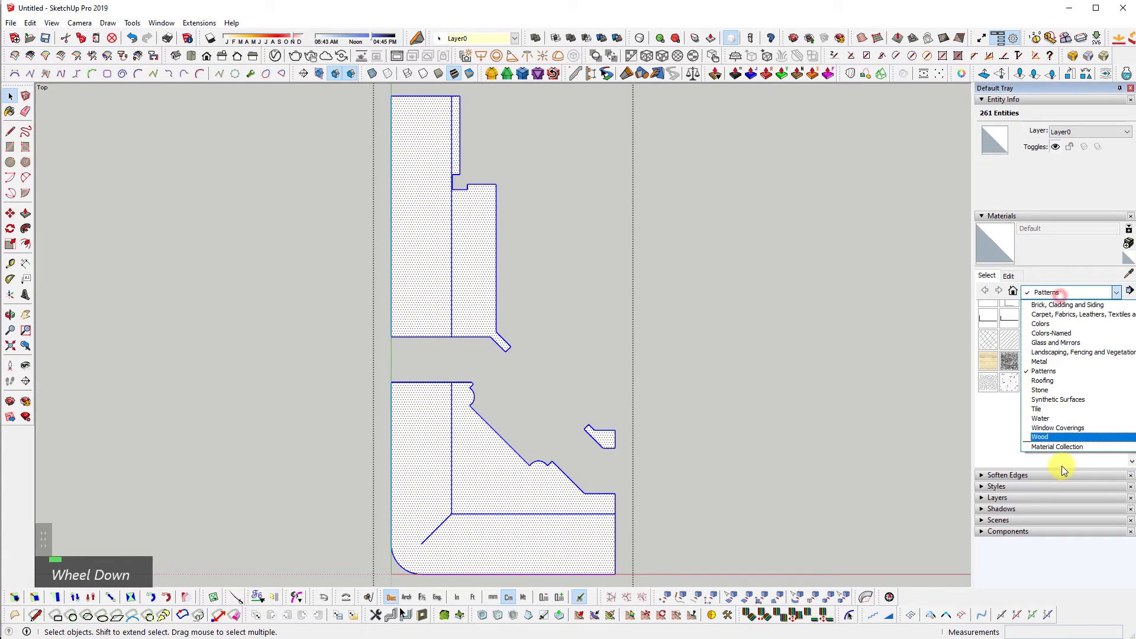
click(1083, 443)
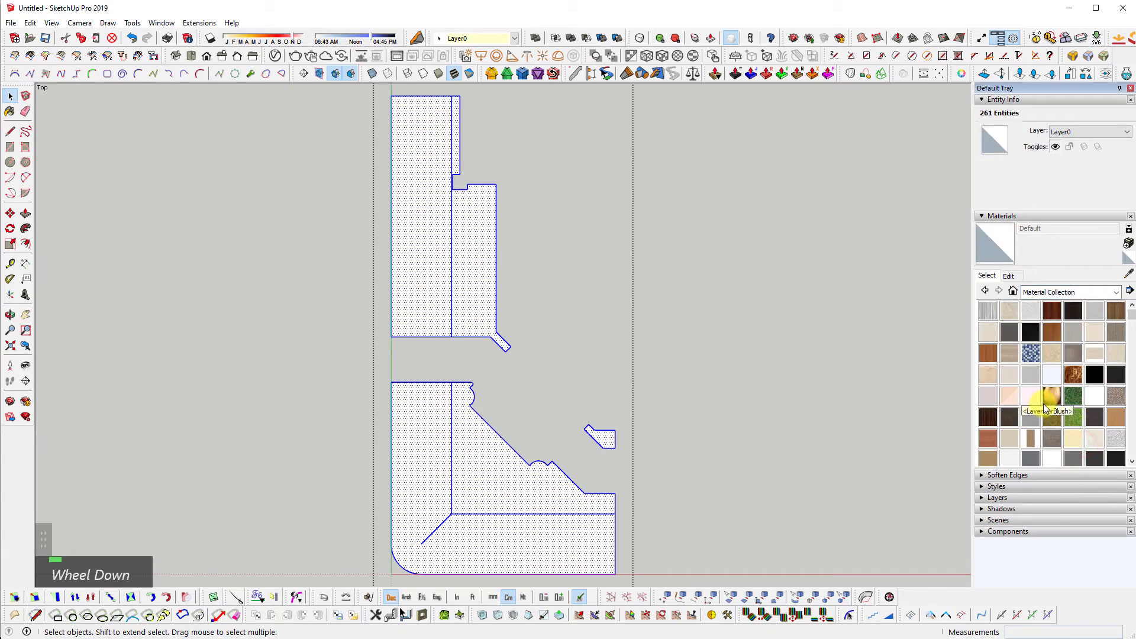
- Paint all selected slope faces with the Vegetation_Grass_Fescue material and check the texture in perspective
scroll(1048, 410, down, 3)
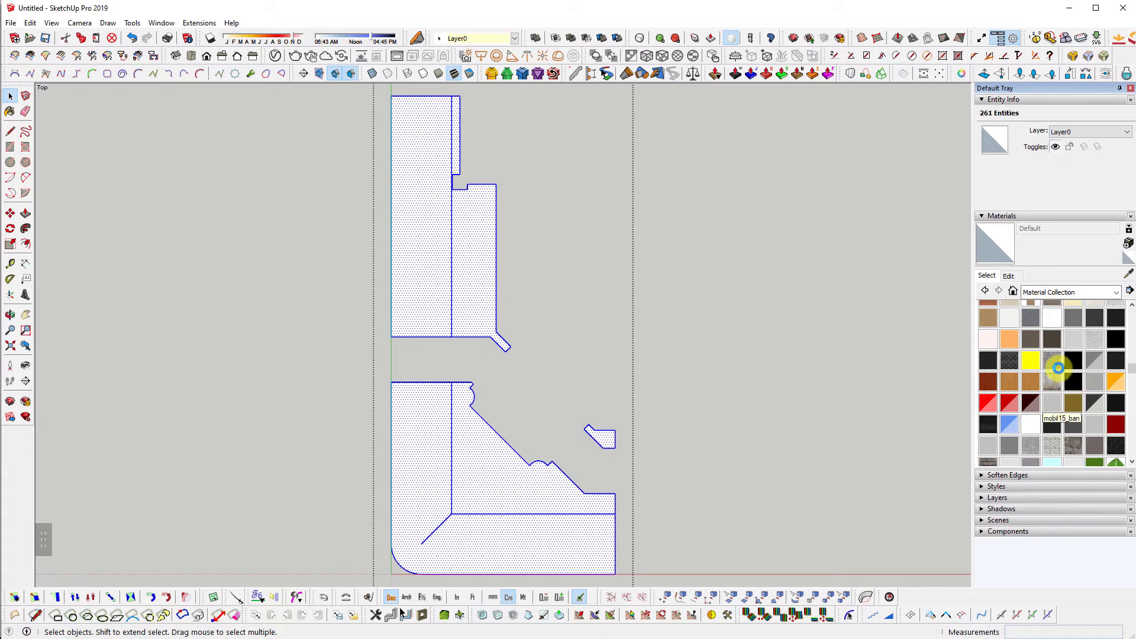
scroll(1059, 368, up, 2)
scroll(1061, 373, down, 3)
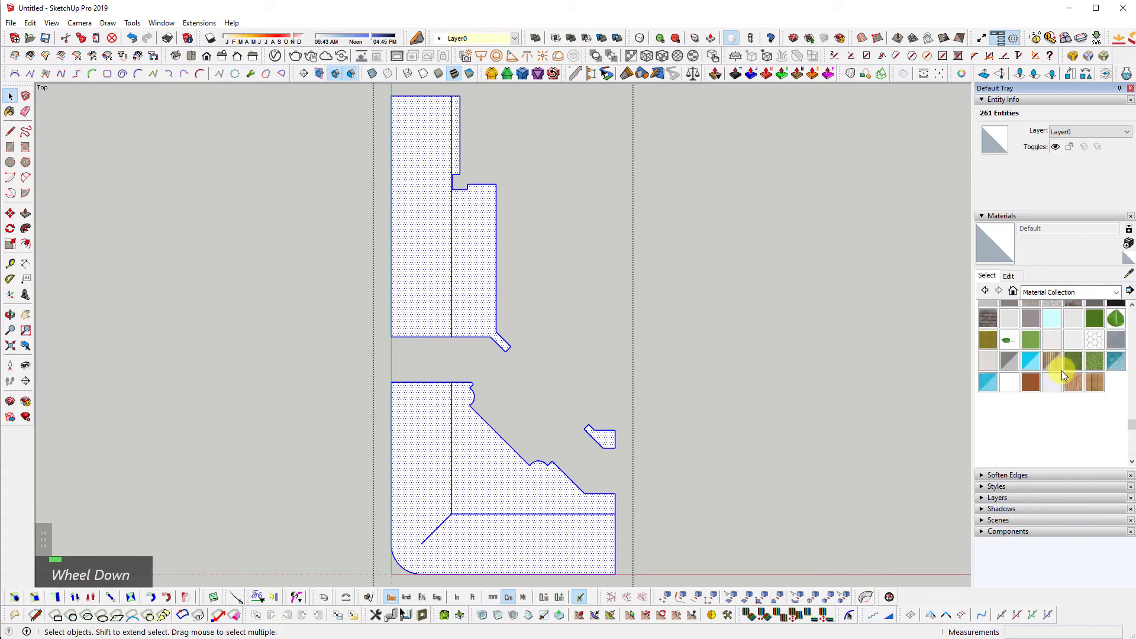
click(1105, 362)
shift+click(528, 499)
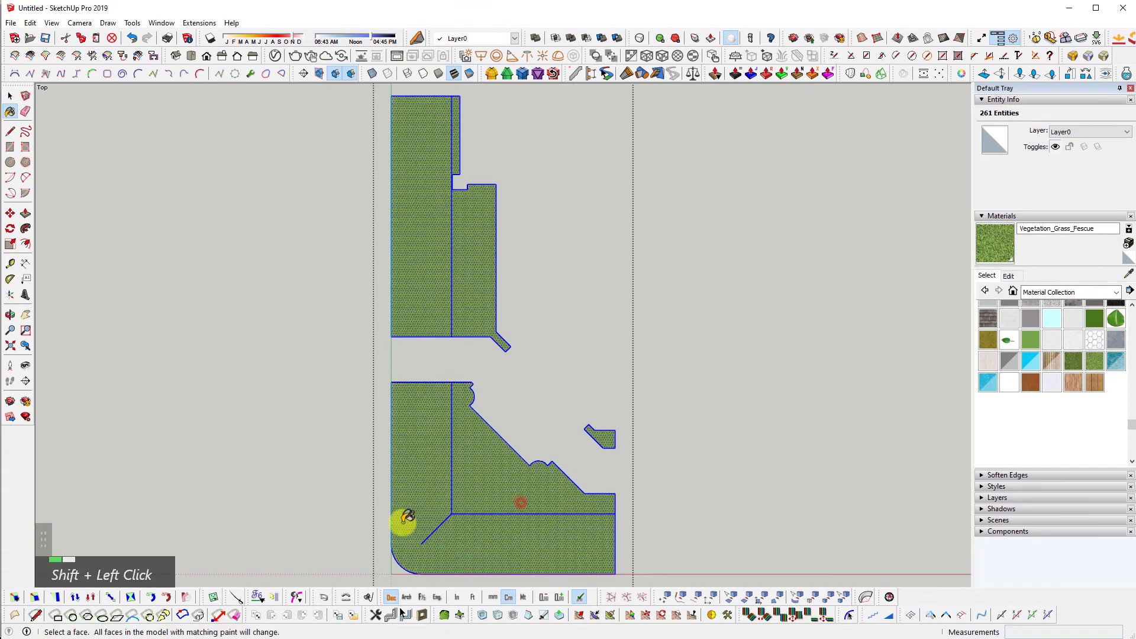
middle_drag(406, 519, 755, 228)
scroll(1083, 394, up, 2)
scroll(1067, 366, down, 2)
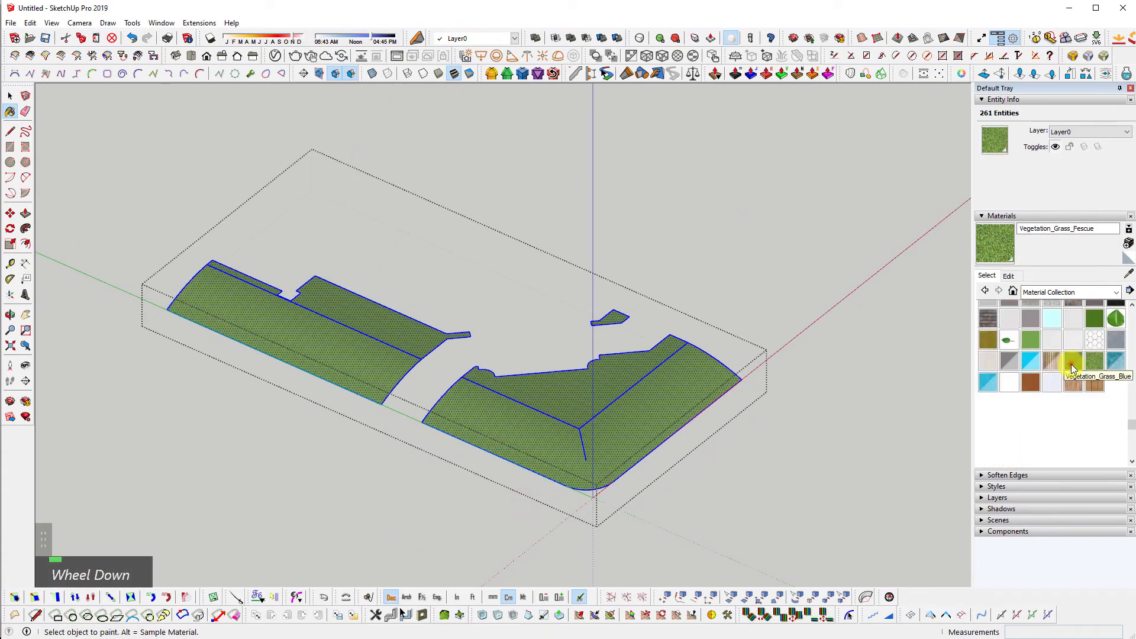
- Paint all selected slope faces with the Vegetation_Grass_Blue material and leave the slope group
click(1072, 364)
shift+click(584, 406)
key(space)
key(Escape)
middle_drag(616, 482, 439, 325)
scroll(393, 337, up, 5)
key(Escape)
- Examine the grass slopes, ramp, entrance borders and side paving around the building
middle_drag(680, 403, 728, 431)
scroll(456, 322, up, 3)
scroll(456, 323, down, 3)
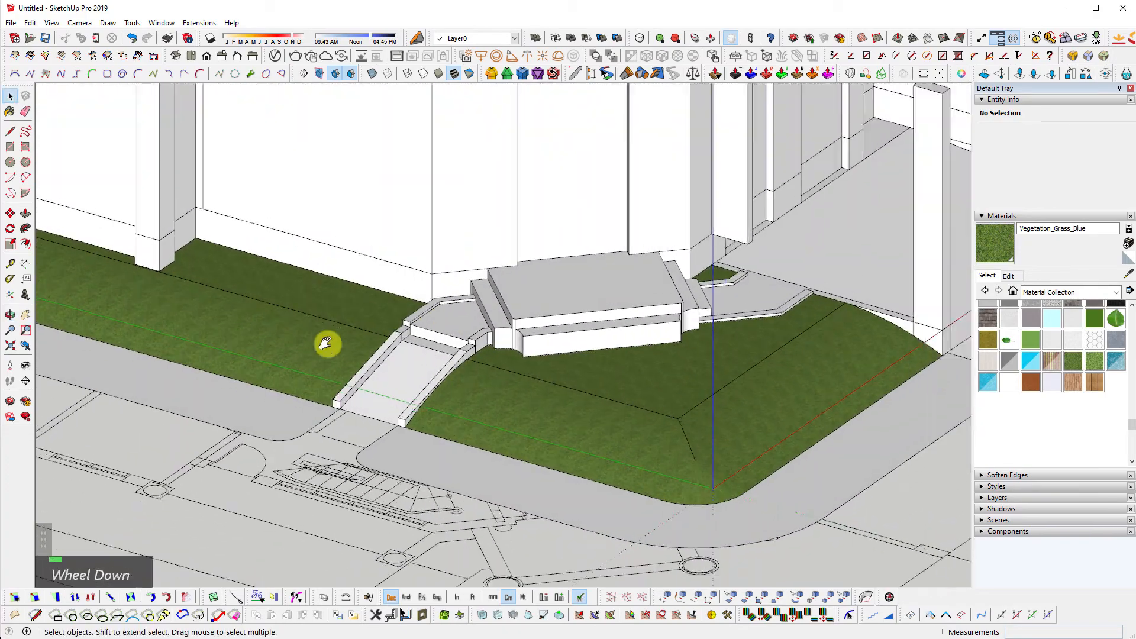
shift+middle_drag(325, 342, 503, 515)
scroll(749, 520, down, 1)
shift+middle_drag(625, 507, 403, 384)
scroll(310, 405, down, 1)
scroll(327, 405, down, 3)
scroll(451, 515, up, 3)
scroll(787, 368, up, 3)
shift+middle_drag(768, 390, 509, 403)
scroll(446, 406, down, 1)
middle_drag(509, 403, 598, 430)
scroll(549, 373, up, 4)
double_click(549, 373)
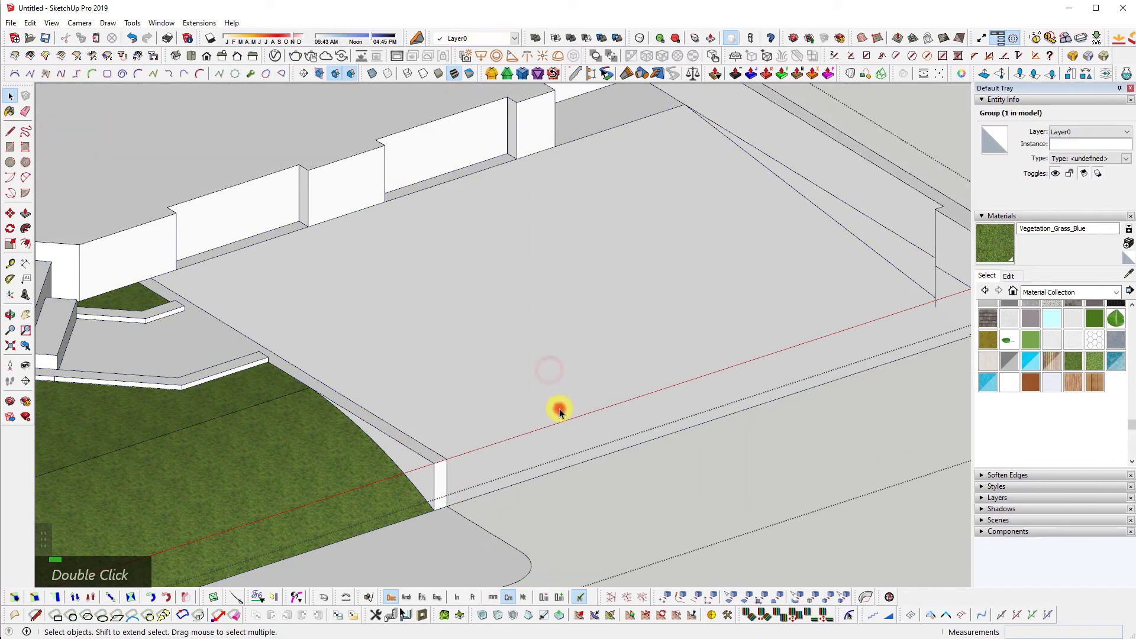
click(558, 407)
key(Escape)
triple_click(432, 442)
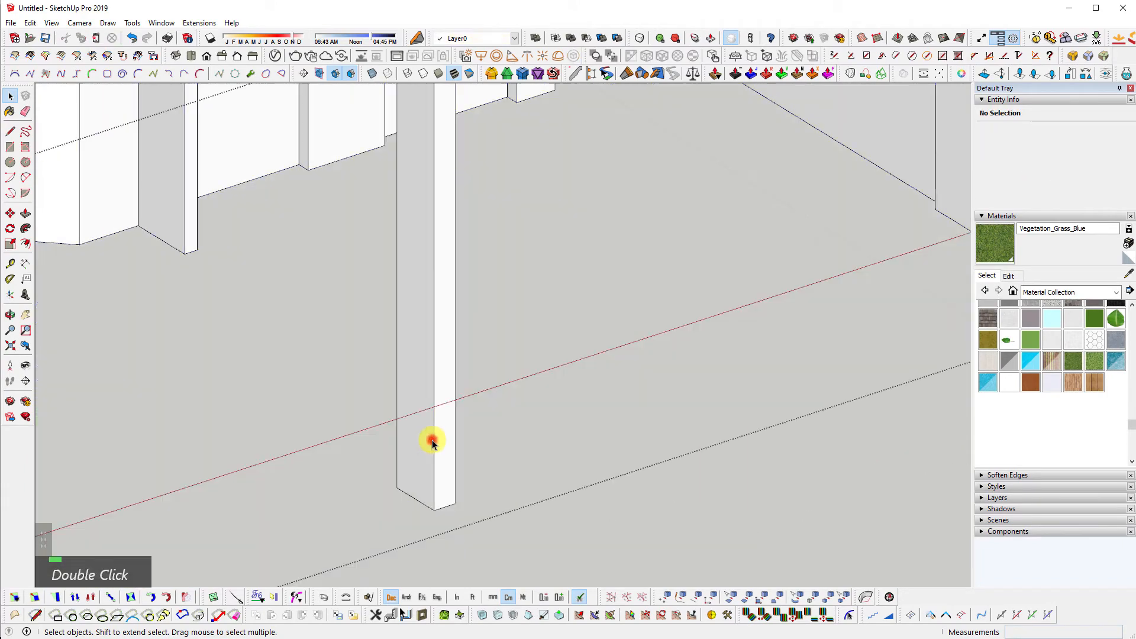
scroll(690, 410, down, 3)
key(Escape)
shift+middle_drag(256, 464, 471, 515)
scroll(303, 489, down, 1)
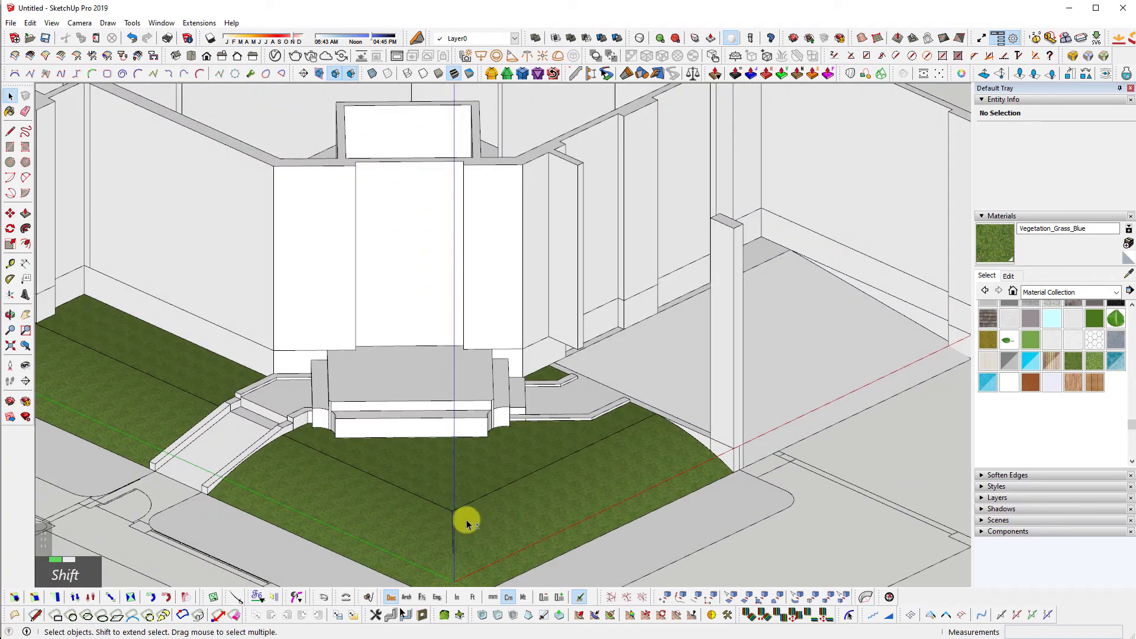
- Open the walls group and draw a line separating the entrance-side pillar's bottom face from the adjoining wall's underside
scroll(570, 325, up, 5)
triple_click(570, 322)
scroll(581, 363, up, 3)
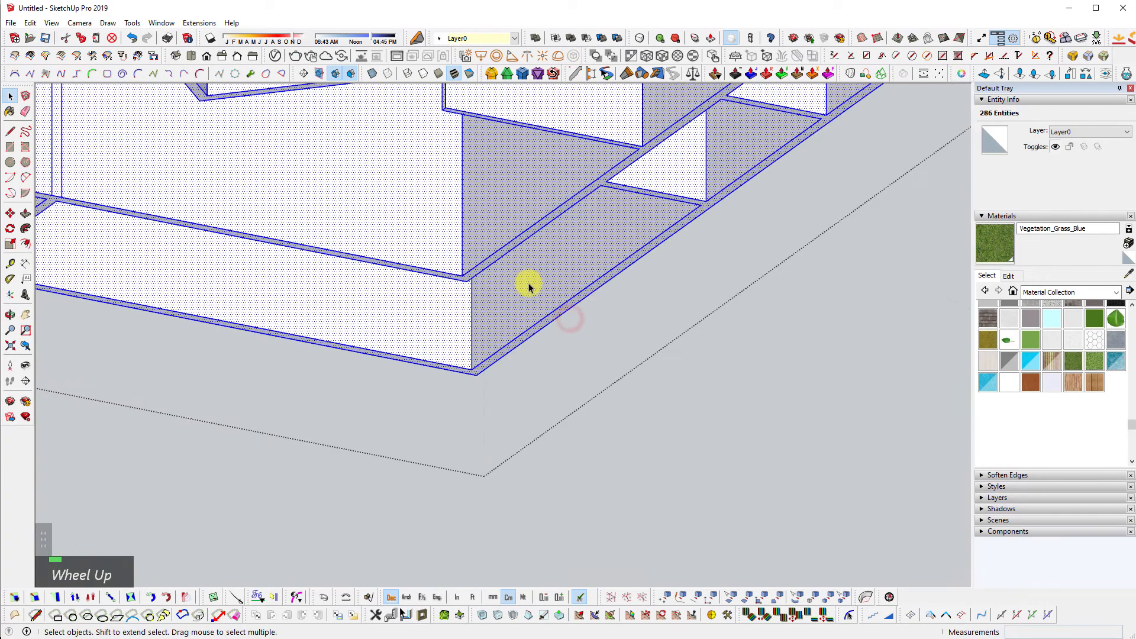
shift+middle_drag(528, 284, 609, 230)
scroll(609, 231, up, 2)
key(l)
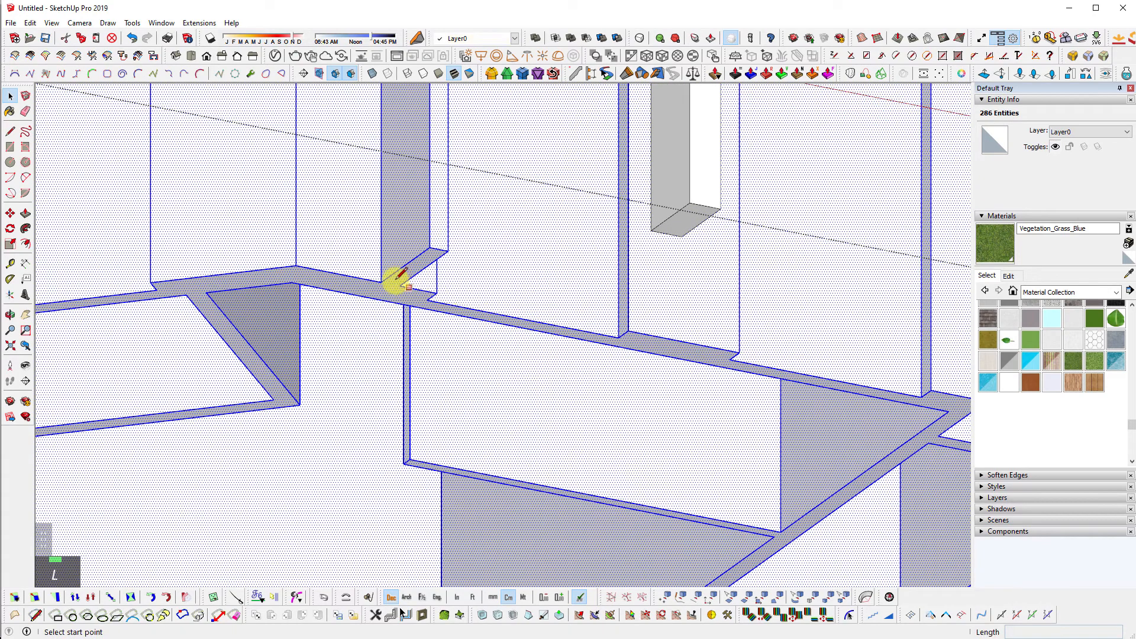
key(space)
- Extend the entrance-side pillar's bottom face 60 cm down to the landing and leave the walls group
middle_drag(405, 278, 406, 109)
key(shift+z)
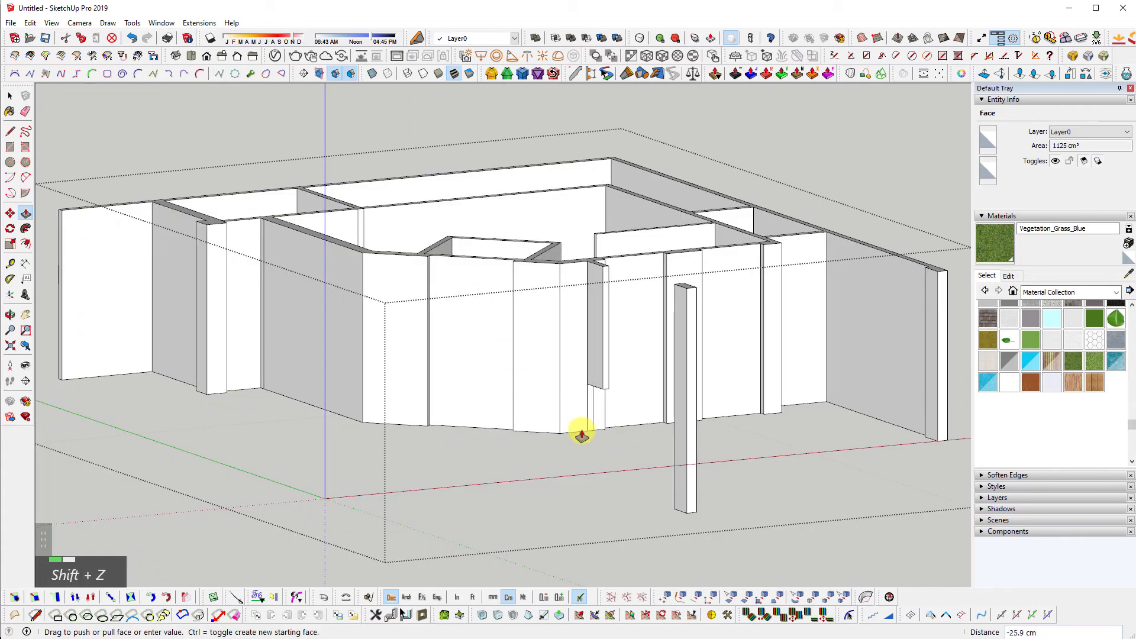
scroll(624, 452, up, 5)
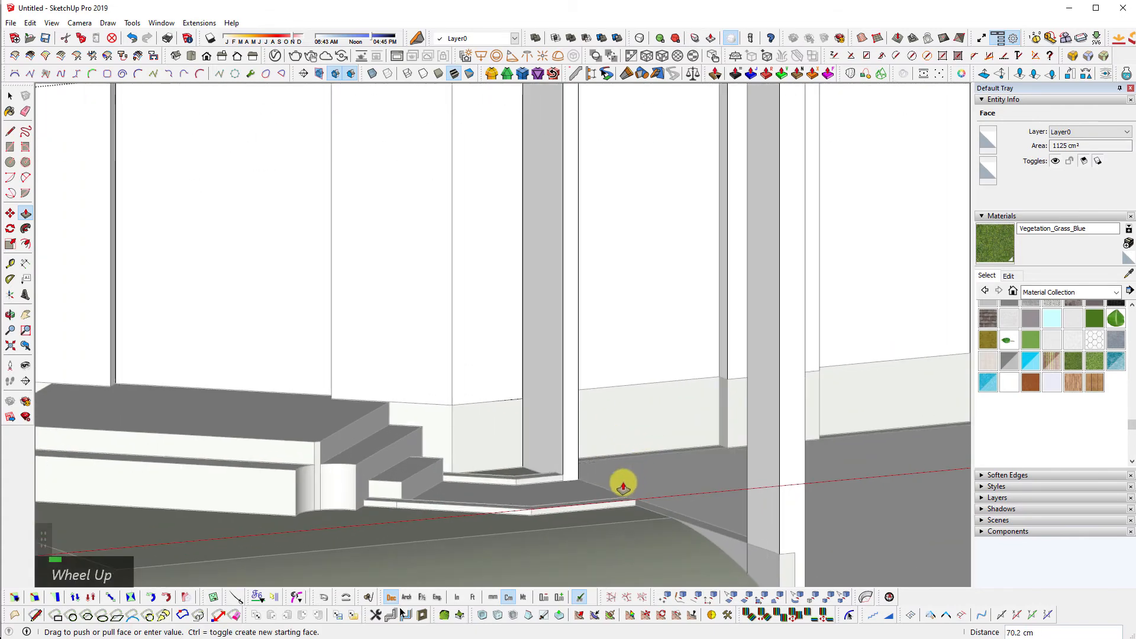
scroll(568, 473, up, 4)
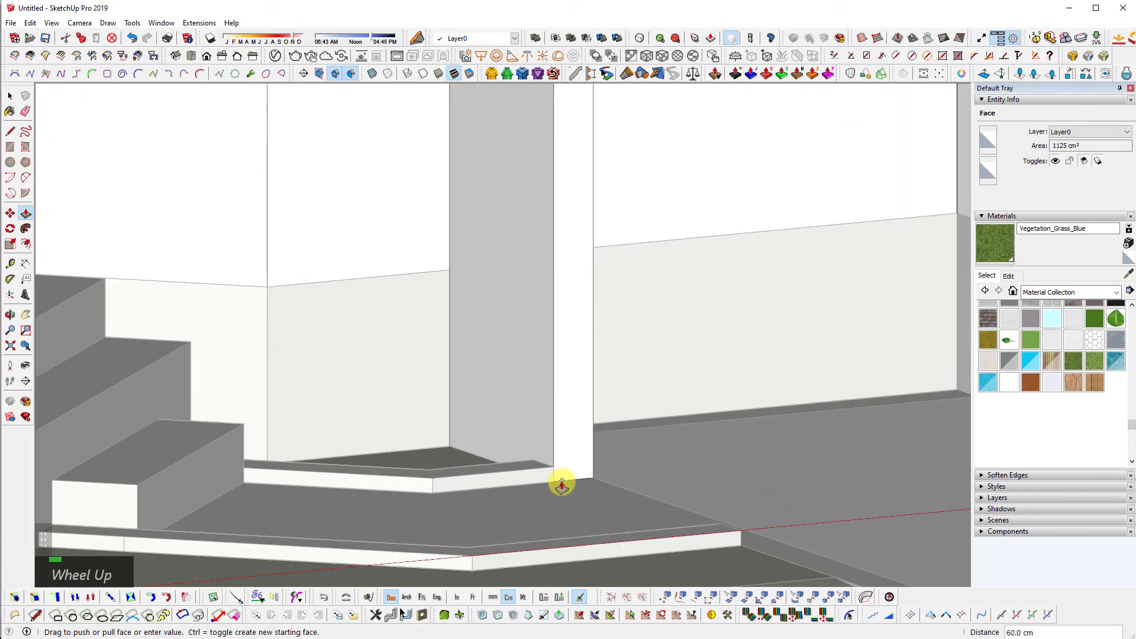
key(shift+z)
scroll(553, 487, down, 3)
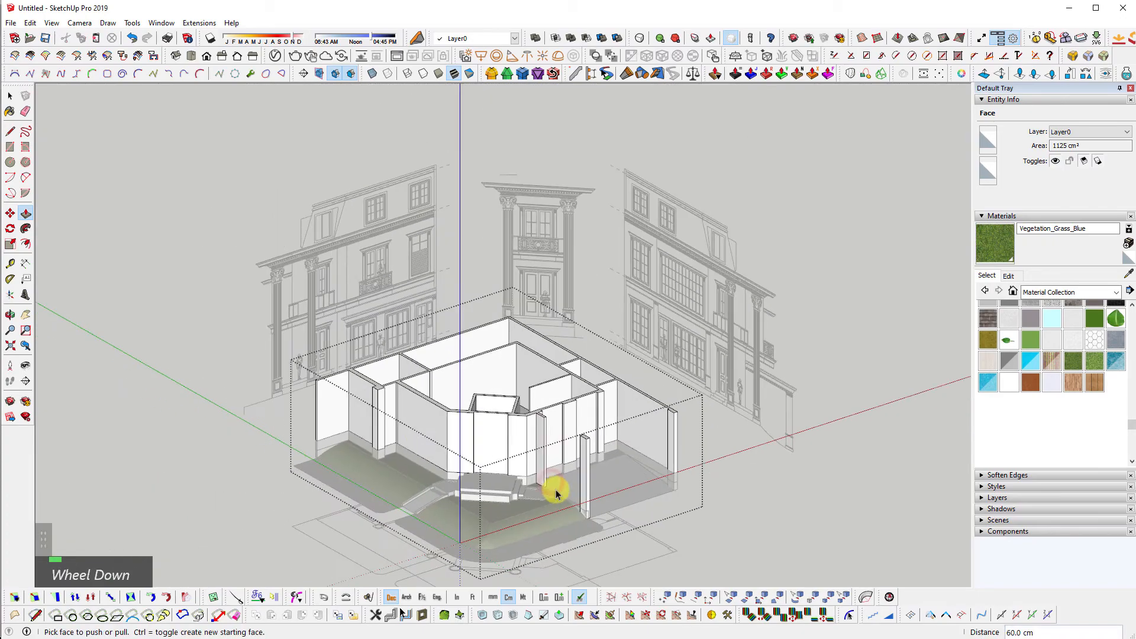
key(Escape)
scroll(373, 406, up, 3)
key(shift+z)
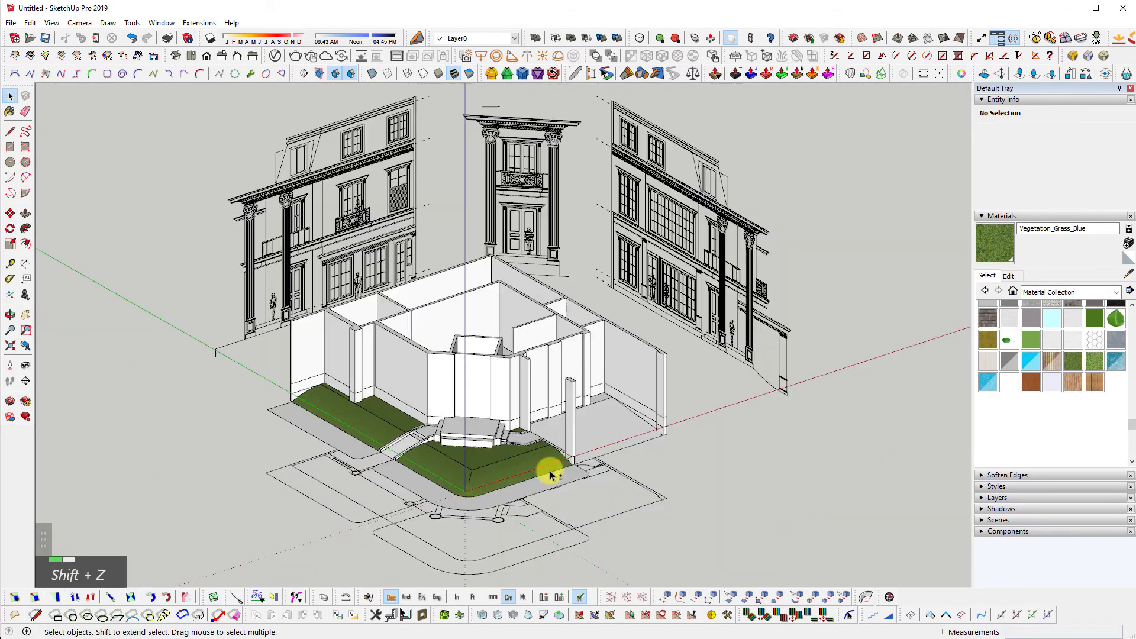
middle_click(502, 466)
middle_drag(502, 466, 428, 460)
scroll(429, 460, up, 3)
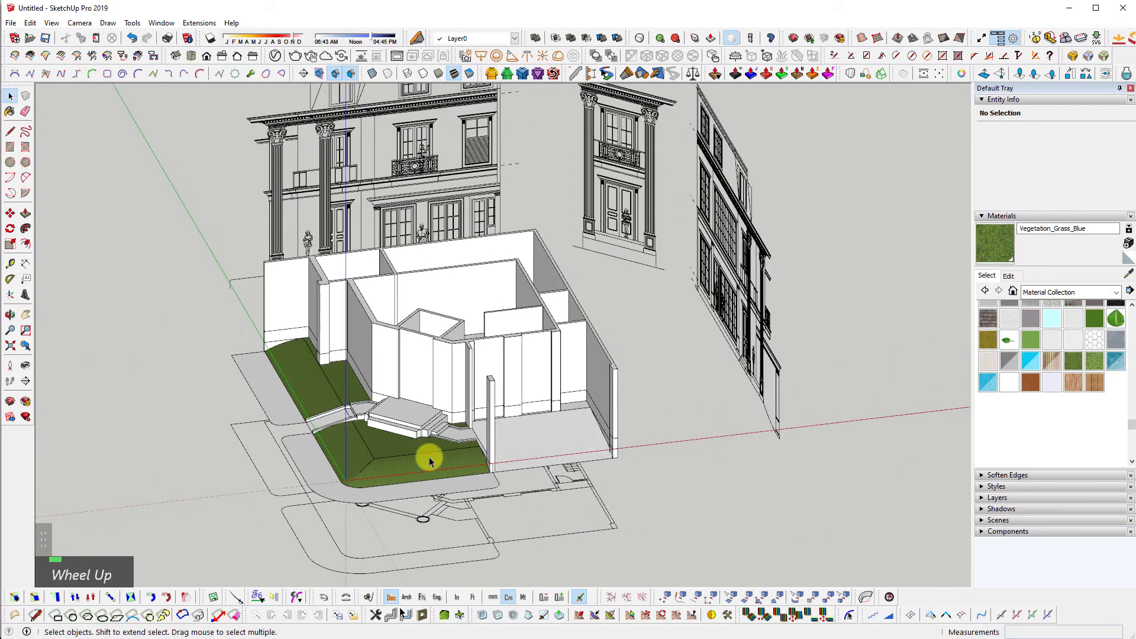
middle_drag(344, 317, 414, 357)
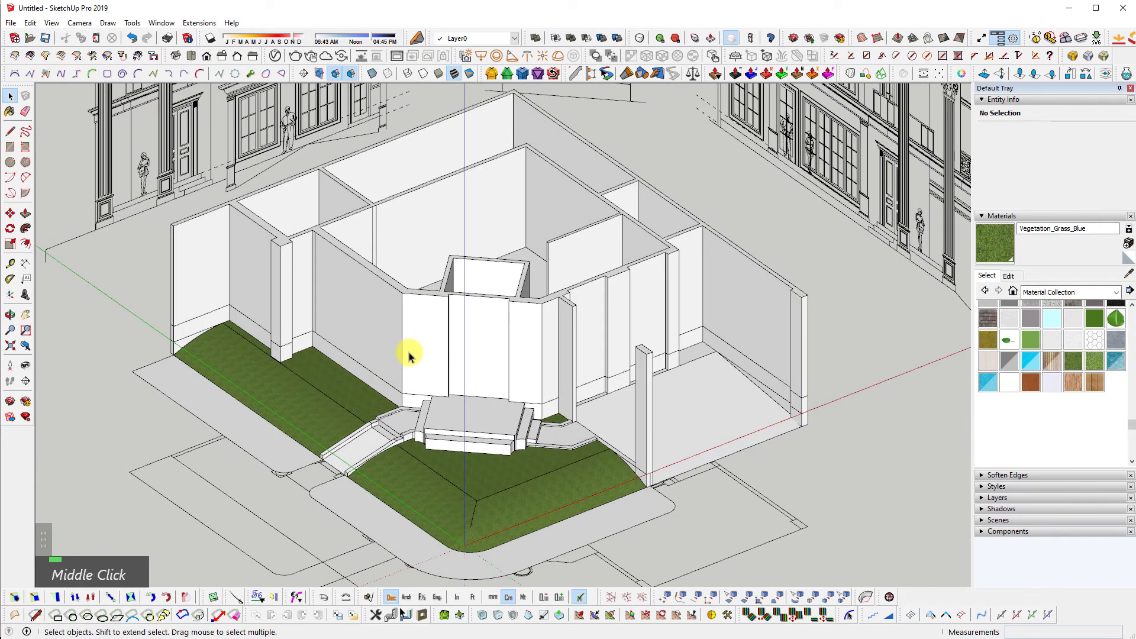